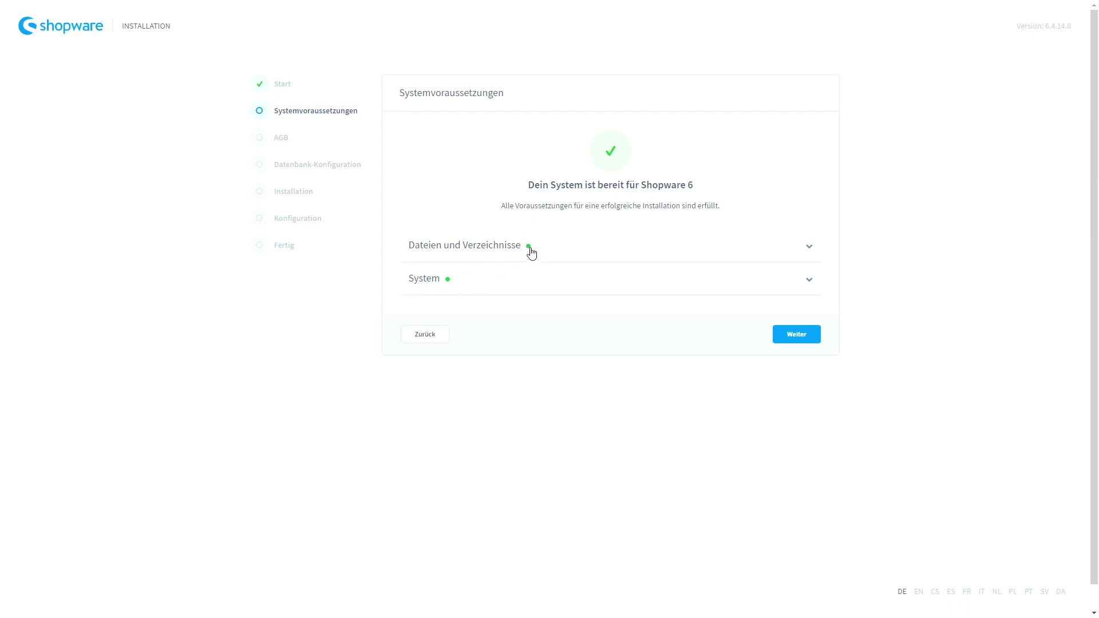
# Pass the system requirements, agree to the AGB, and reach Datenbank konfigurieren.
pyautogui.click(793, 339)
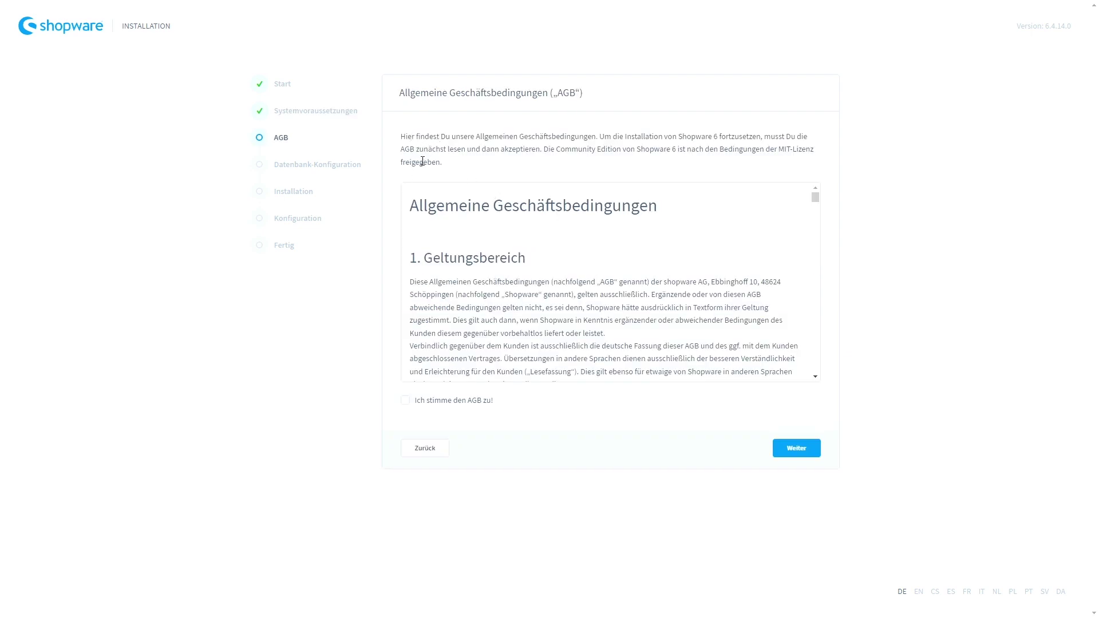
pyautogui.click(405, 401)
pyautogui.click(790, 452)
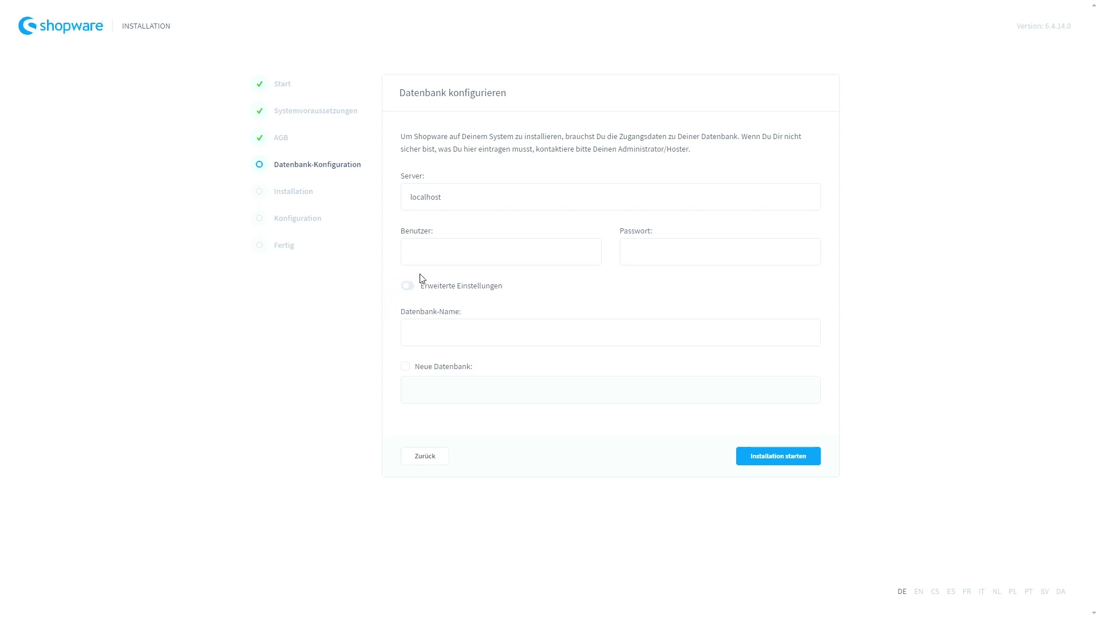
# Enter the database name, run the installation, and continue to the Konfiguration step.
pyautogui.click(440, 333)
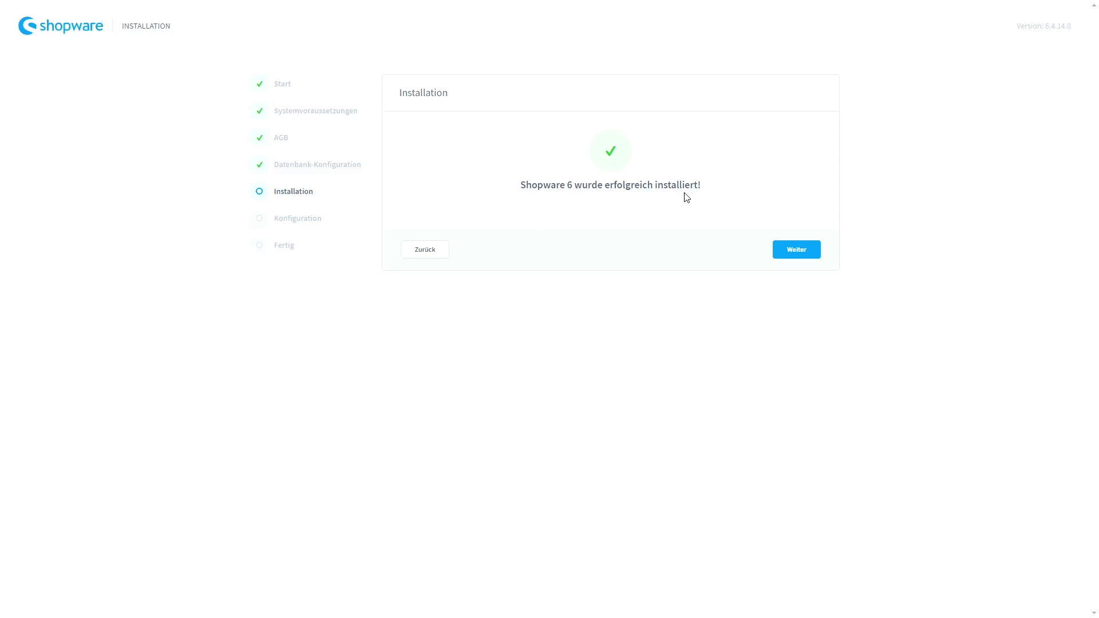
pyautogui.click(799, 255)
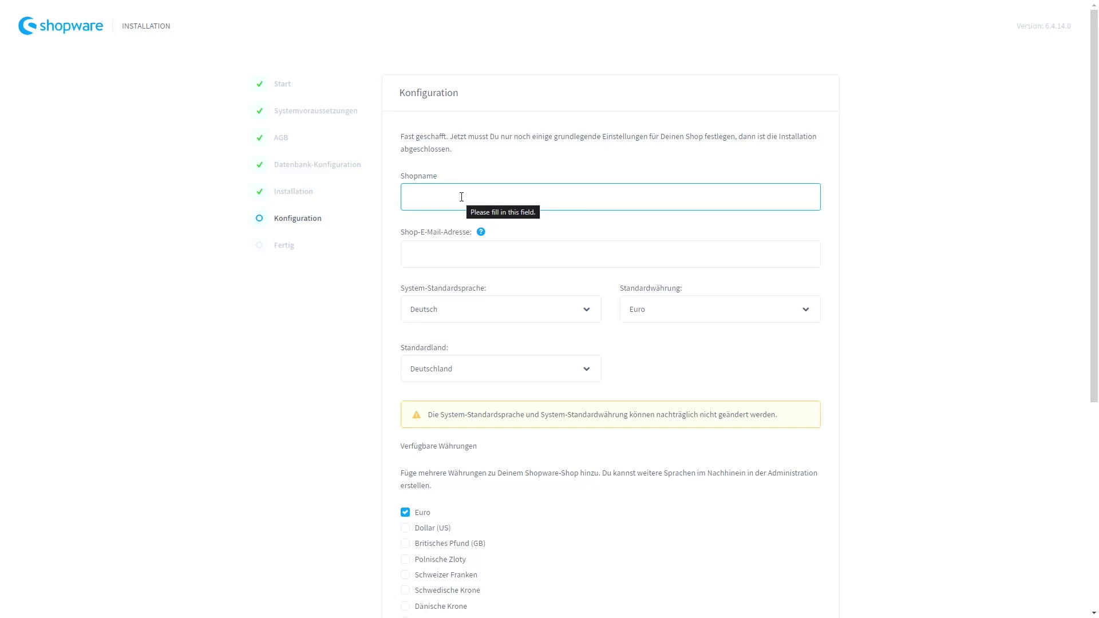
# Name the shop shopware-grill and enter the shop e-mail address.
pyautogui.write('shopware')
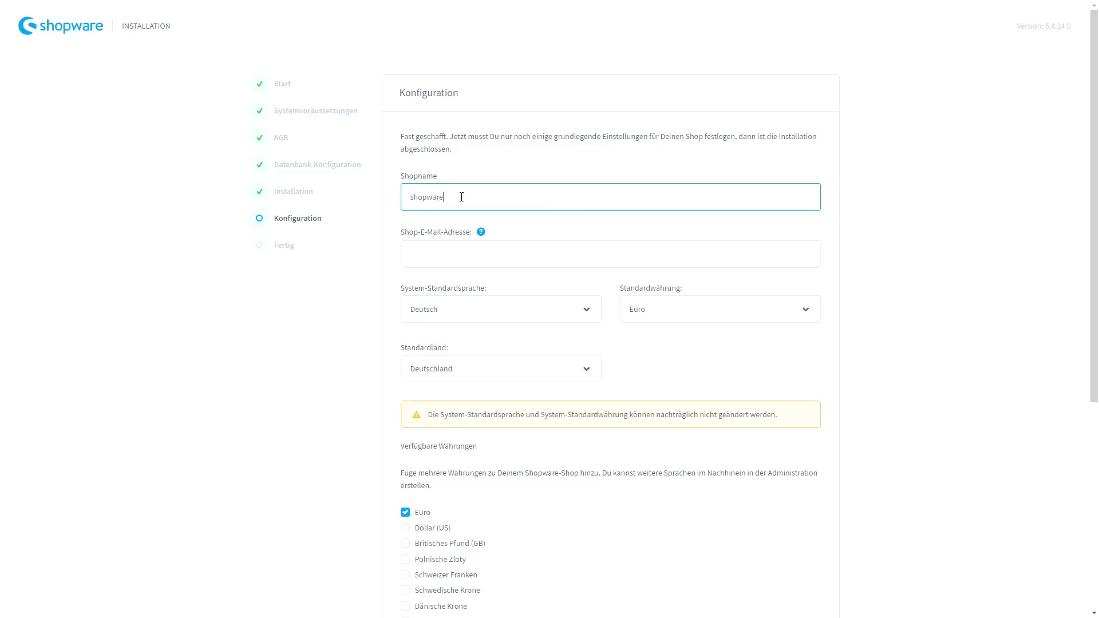
pyautogui.write('-grill')
pyautogui.click(460, 256)
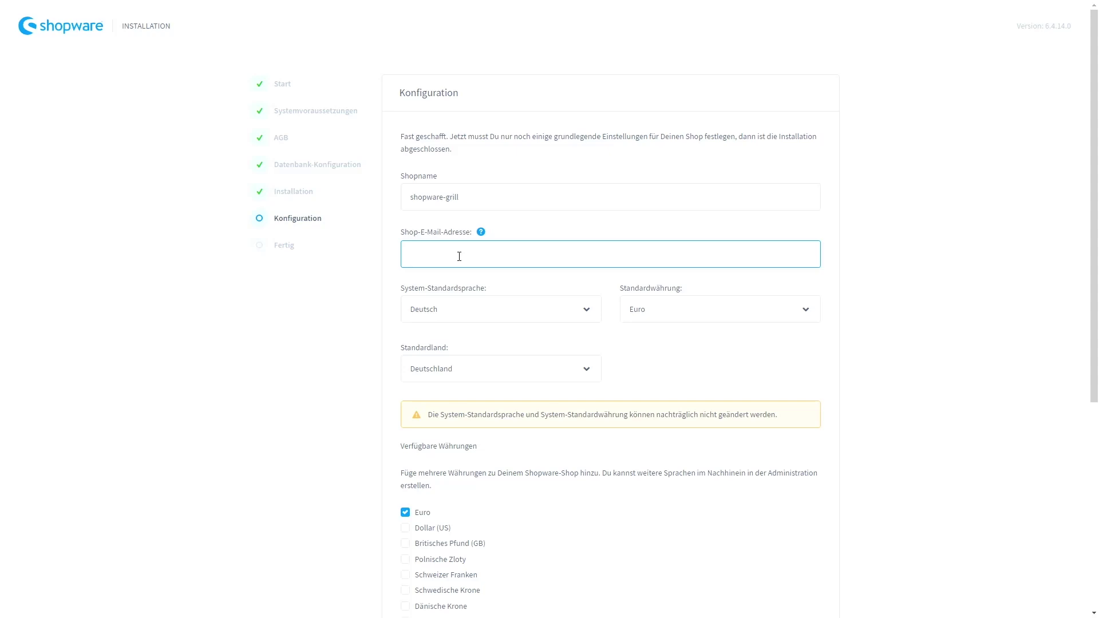
pyautogui.scroll(-1, 383, 252)
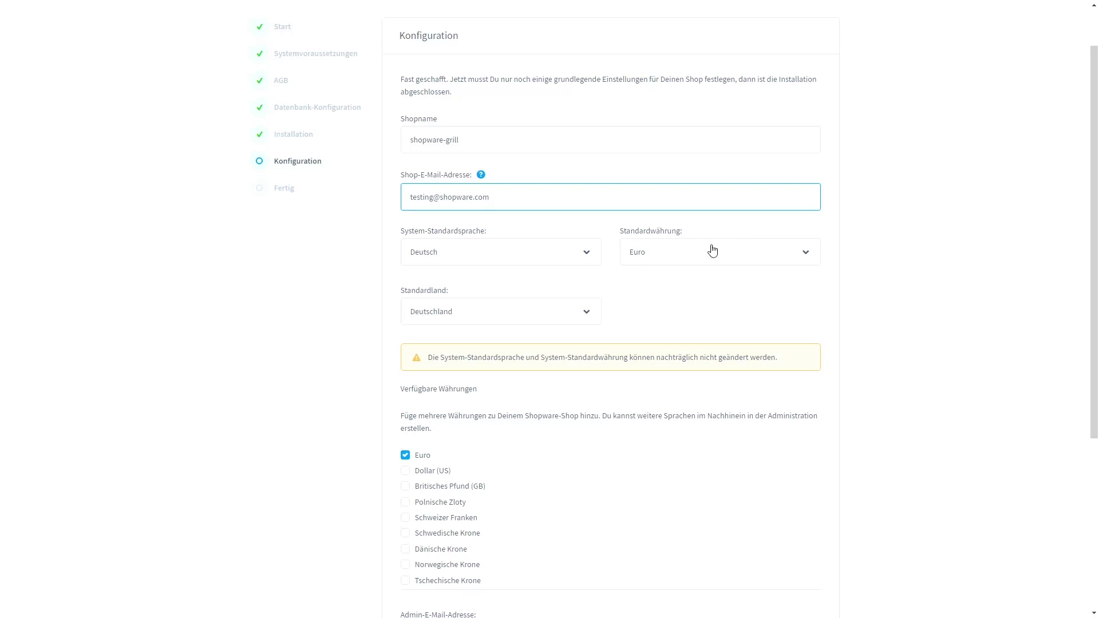
pyautogui.scroll(-1, 378, 300)
pyautogui.scroll(-2, 378, 300)
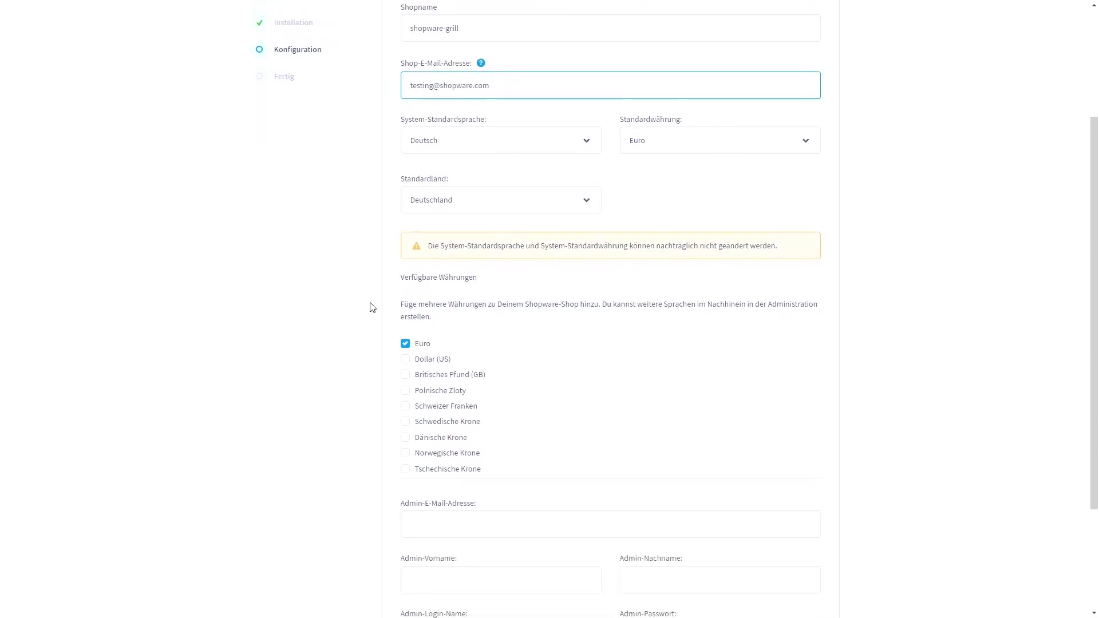
pyautogui.scroll(-1, 378, 264)
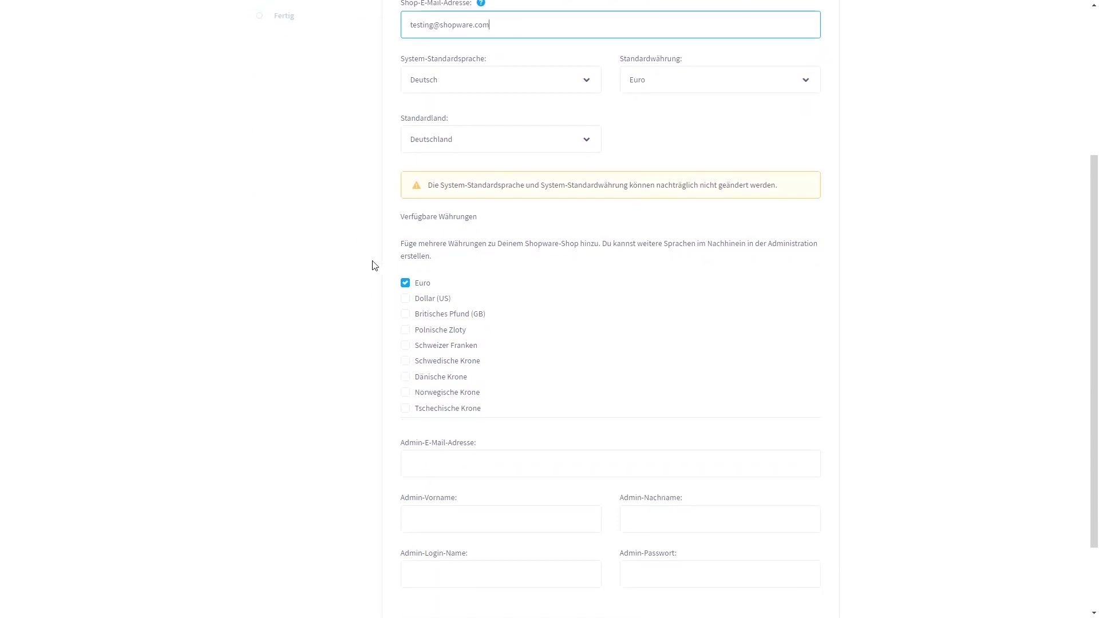
pyautogui.scroll(-1, 368, 266)
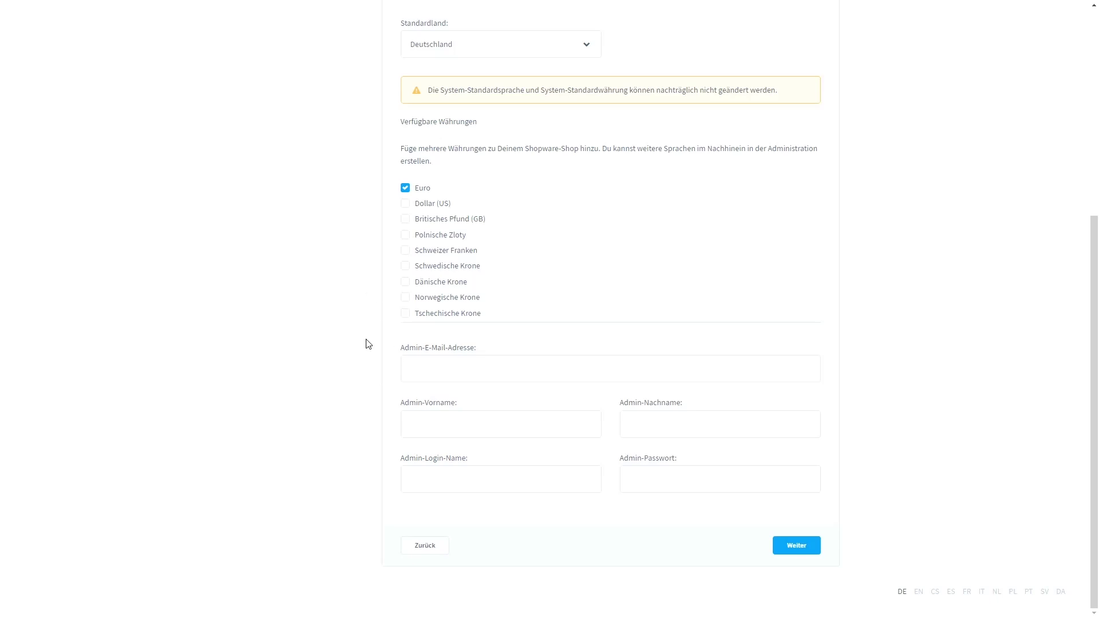
# Fill in the admin e-mail, first and last name, login and password, then finish configuration.
pyautogui.click(438, 371)
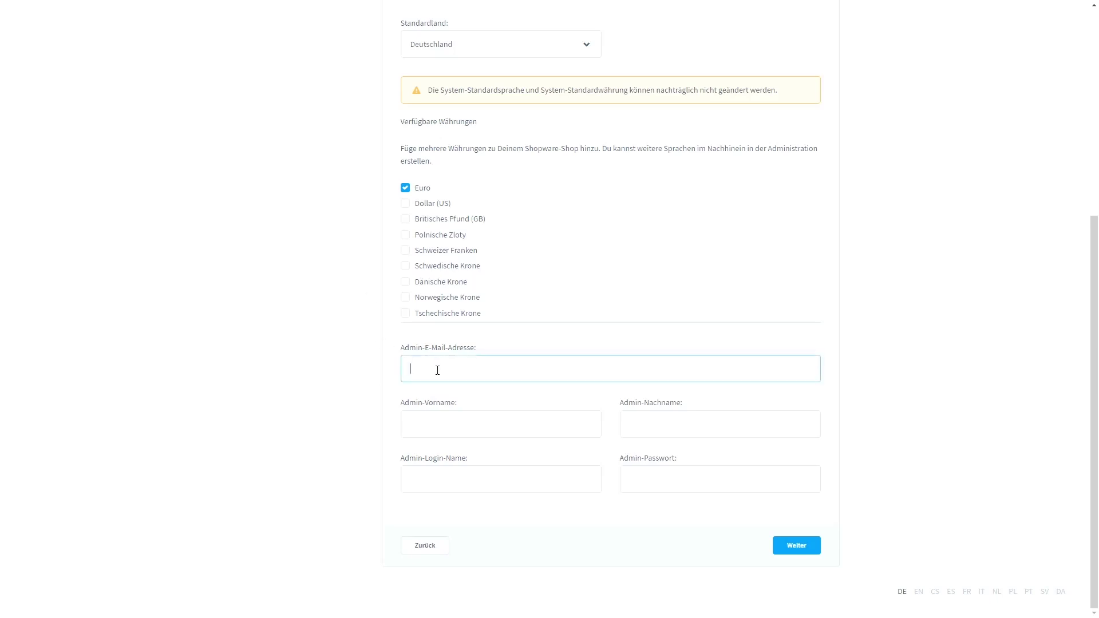
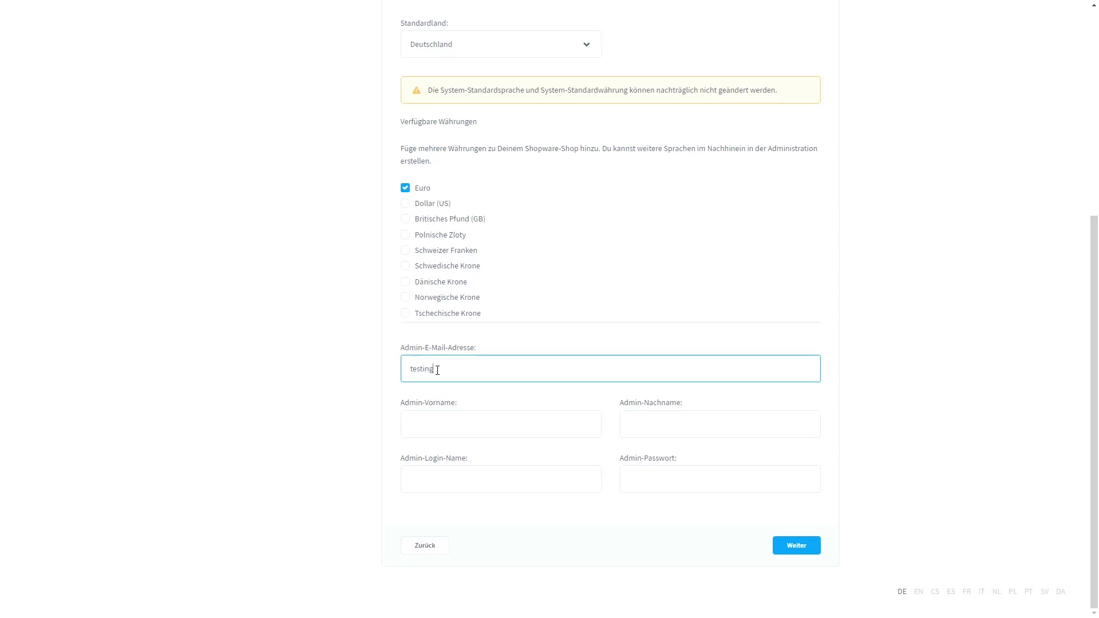
pyautogui.press('Tab')
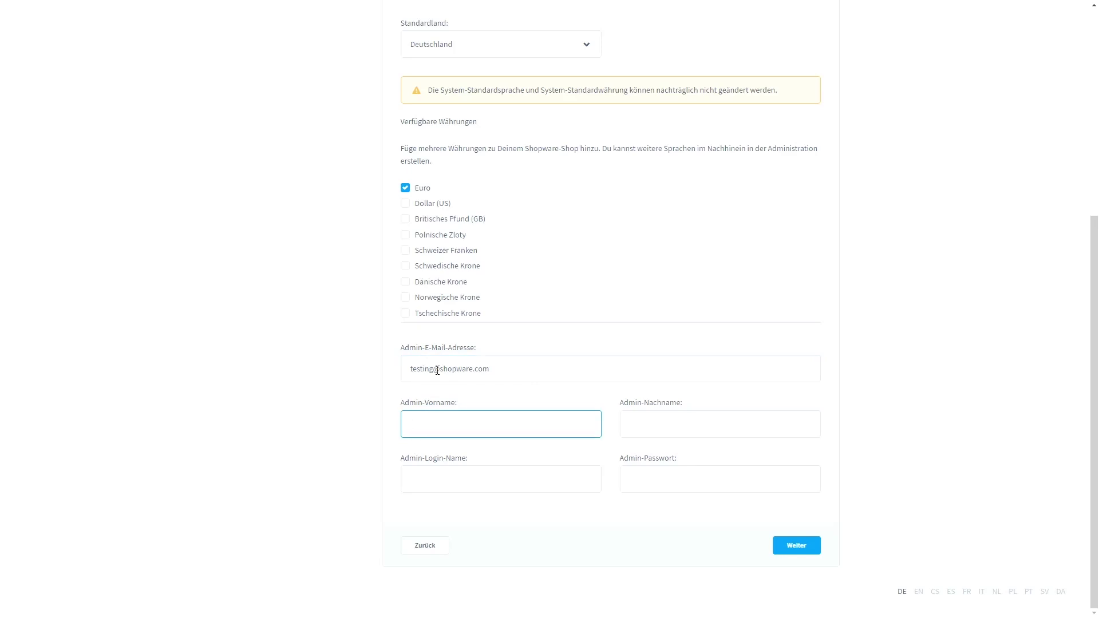
pyautogui.write('demo')
pyautogui.press('Tab')
pyautogui.write('demo')
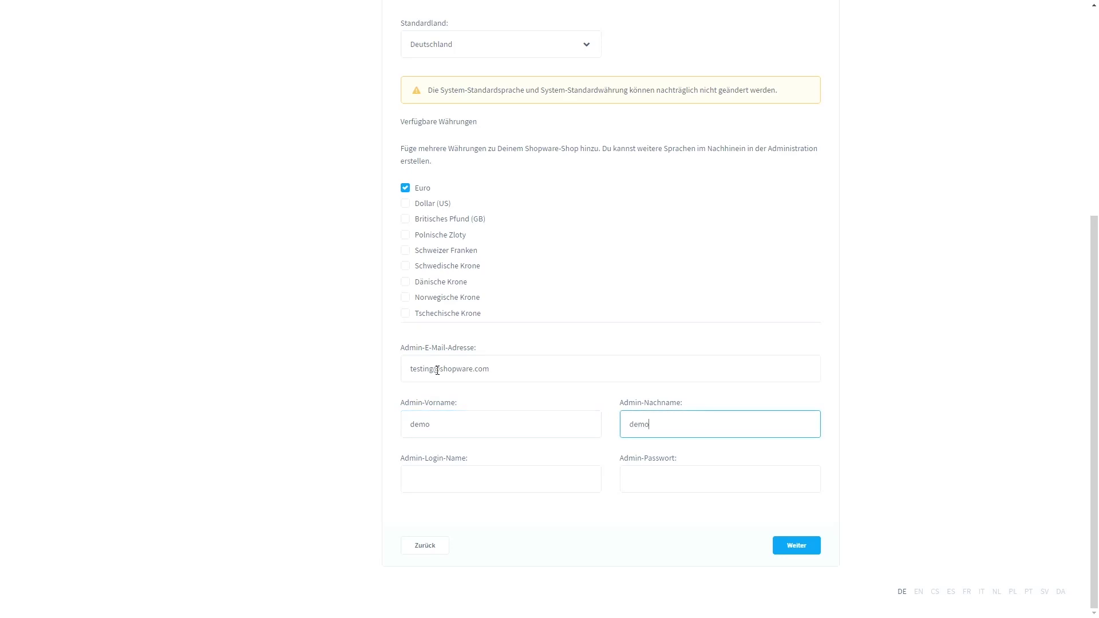
pyautogui.press('Tab')
pyautogui.write('demo')
pyautogui.press('Tab')
pyautogui.write('de')
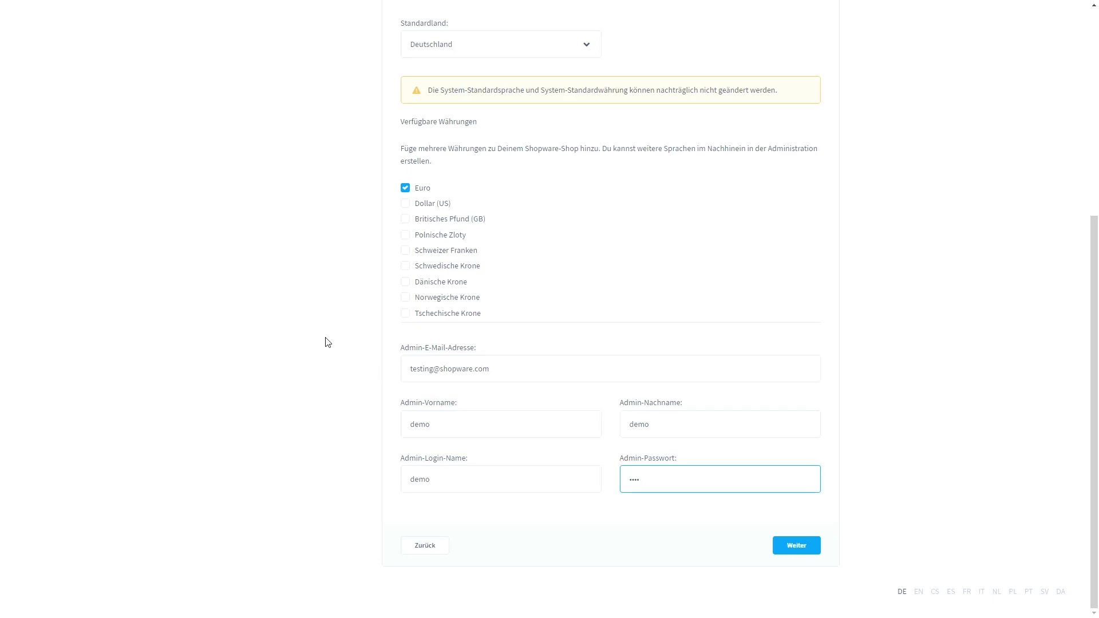
pyautogui.click(806, 552)
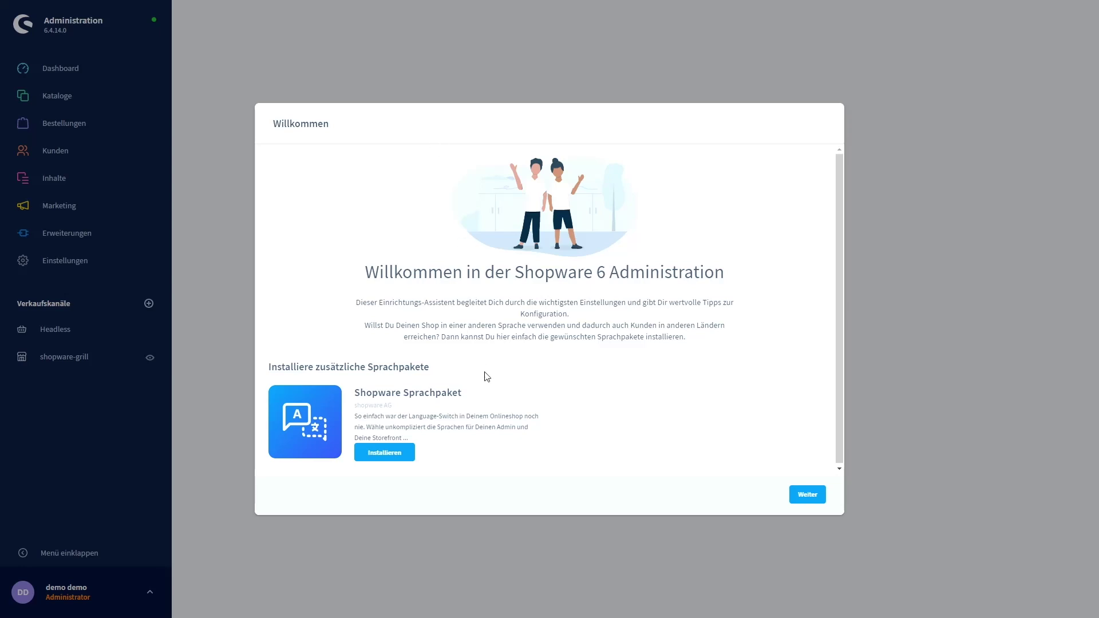
# Install the Shopware Sprachpaket and keep Deutsch (Deutschland), confirming with the account password.
pyautogui.click(385, 454)
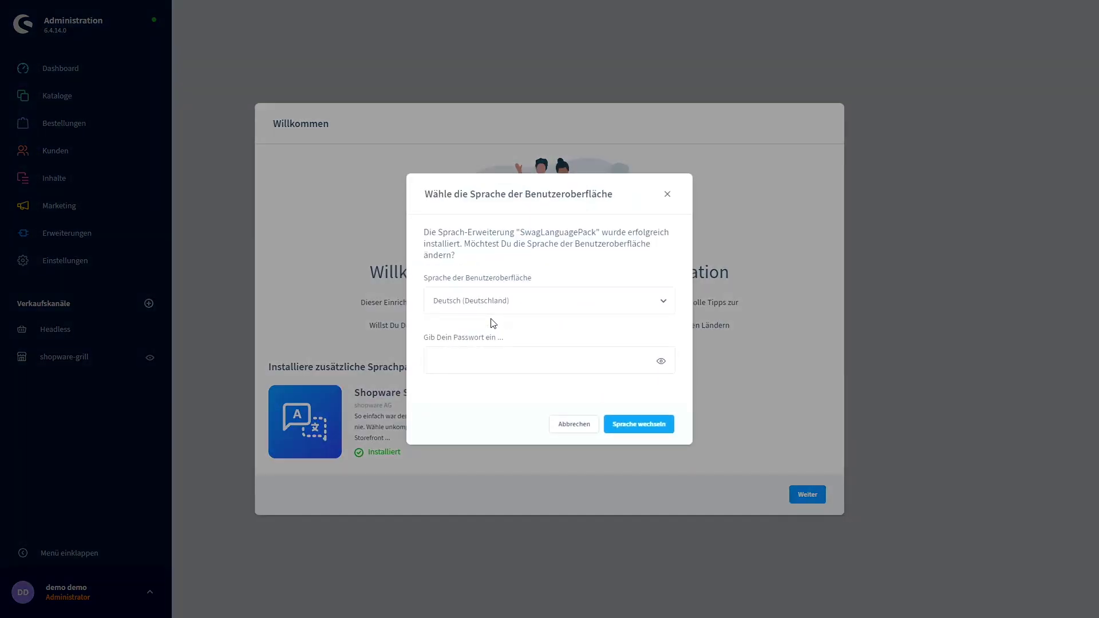
pyautogui.click(555, 307)
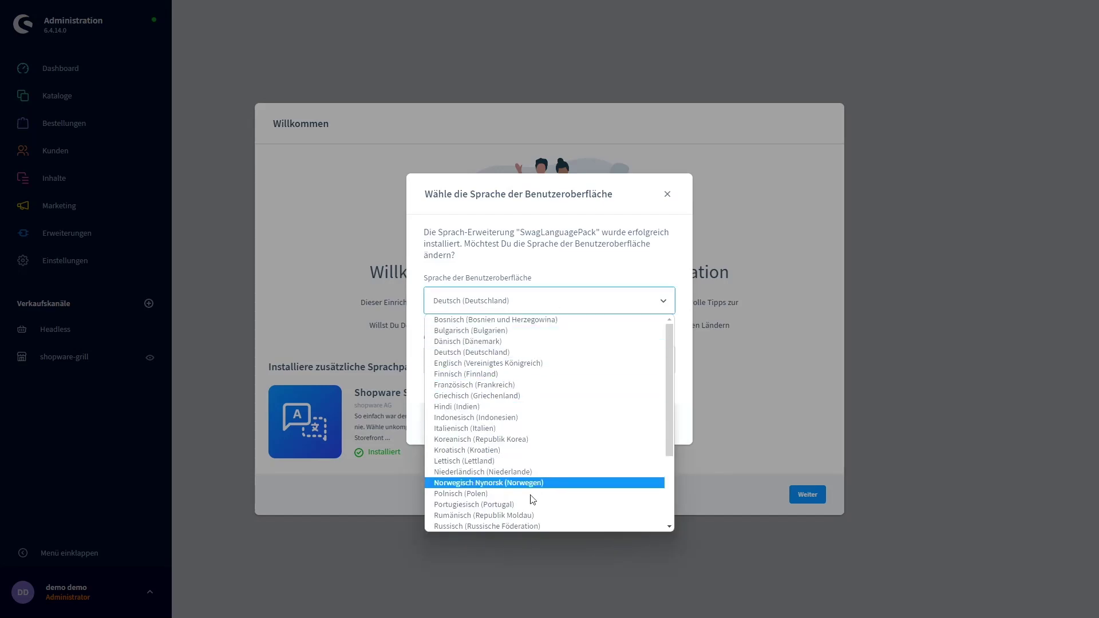
pyautogui.click(514, 267)
pyautogui.click(509, 357)
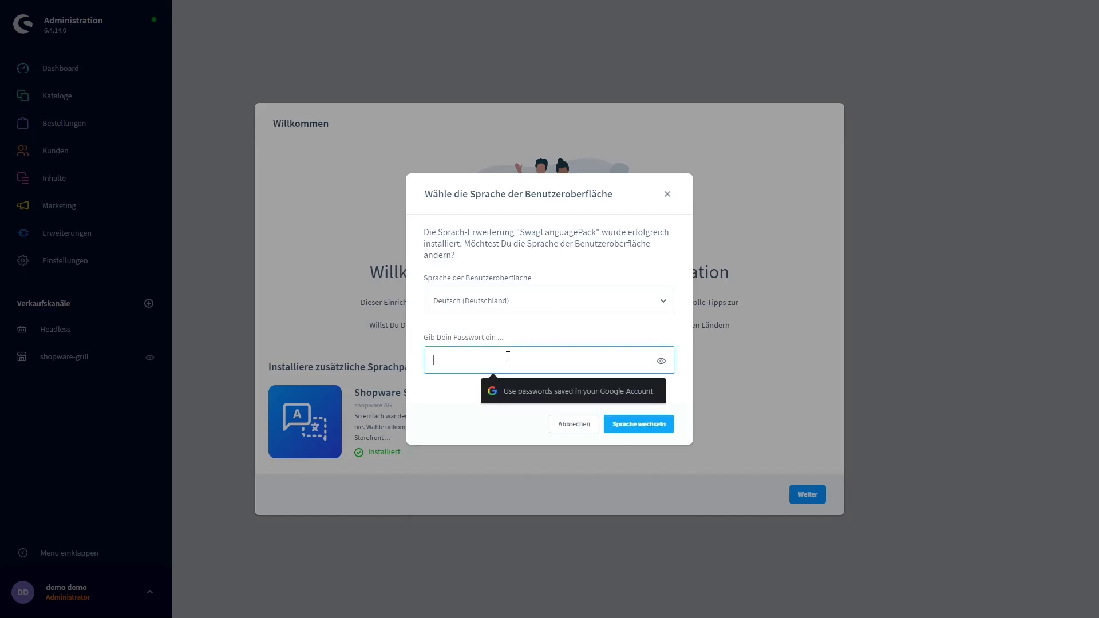
pyautogui.write('demo')
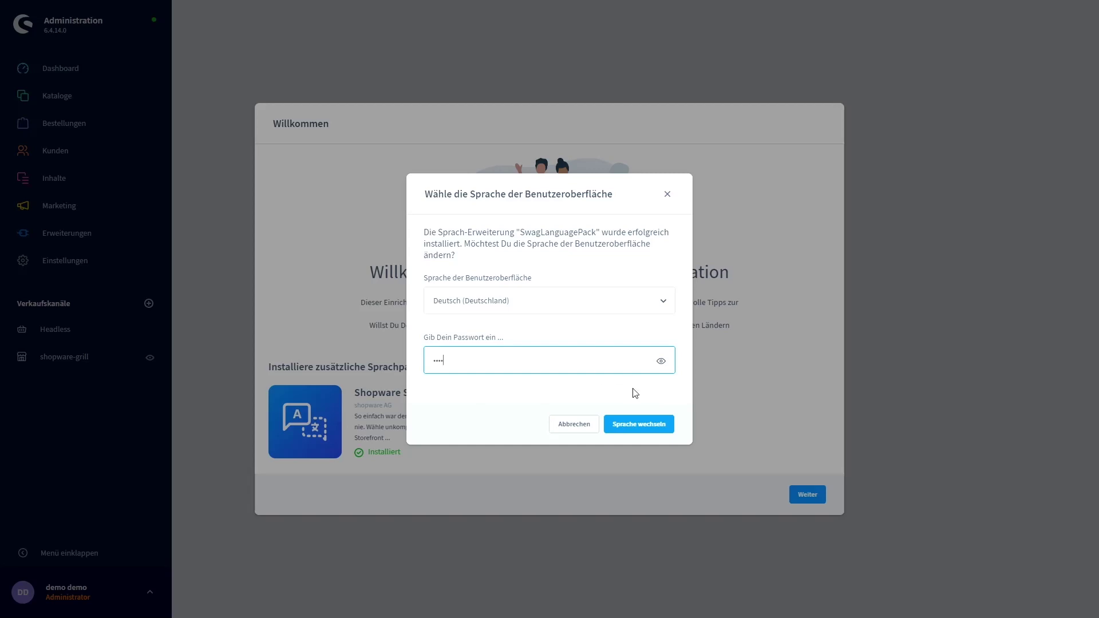
pyautogui.click(642, 426)
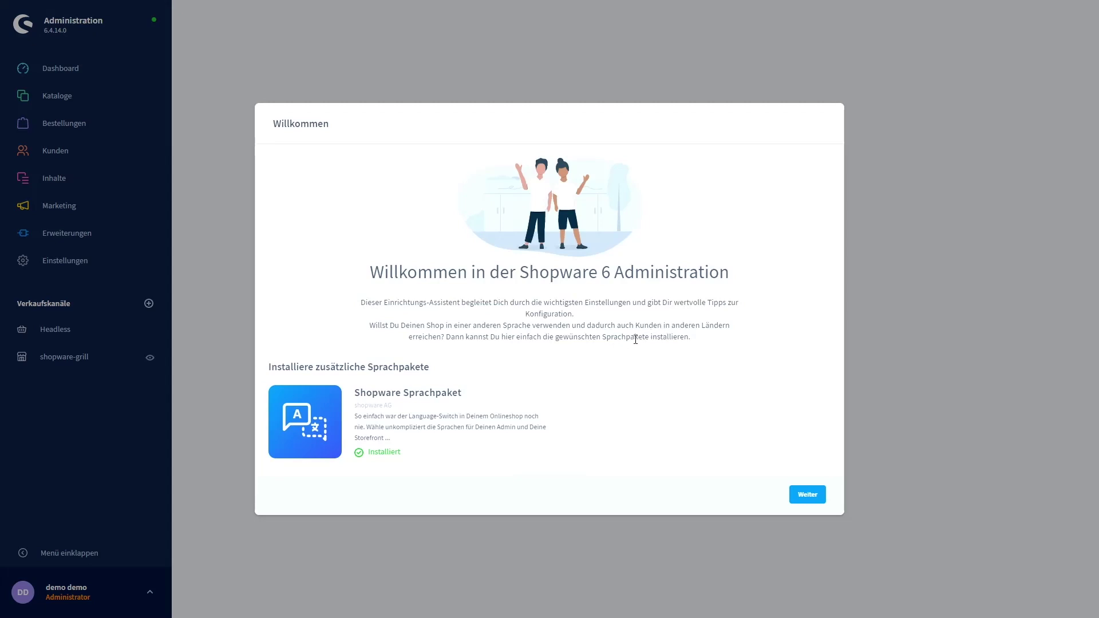
pyautogui.click(812, 496)
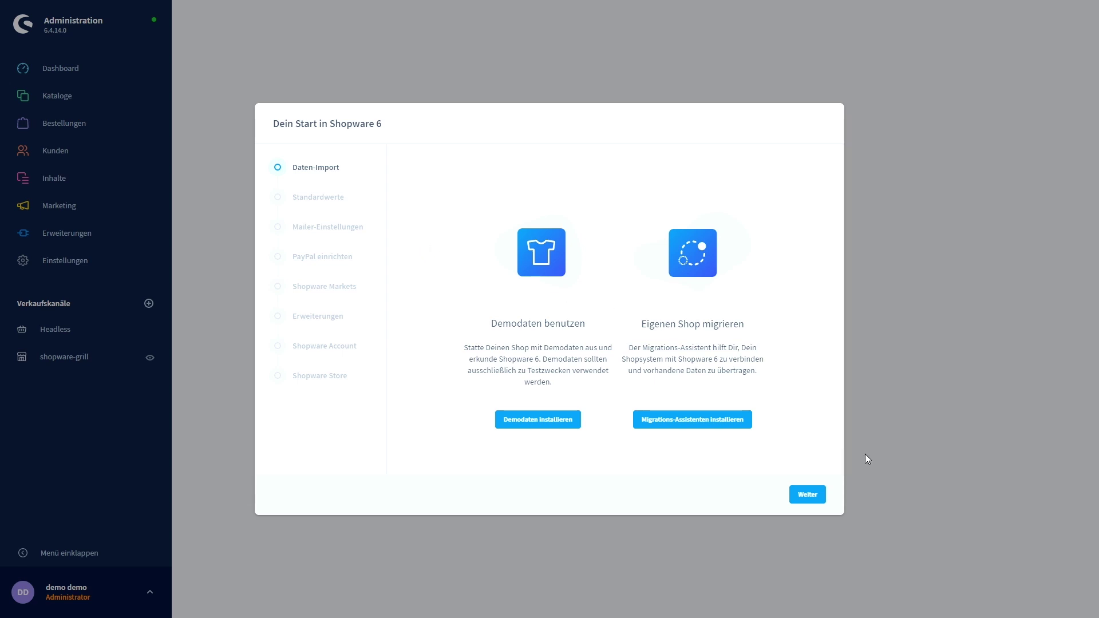
# Skip demo data import and set shopware-grill as the default sales channel.
pyautogui.click(808, 494)
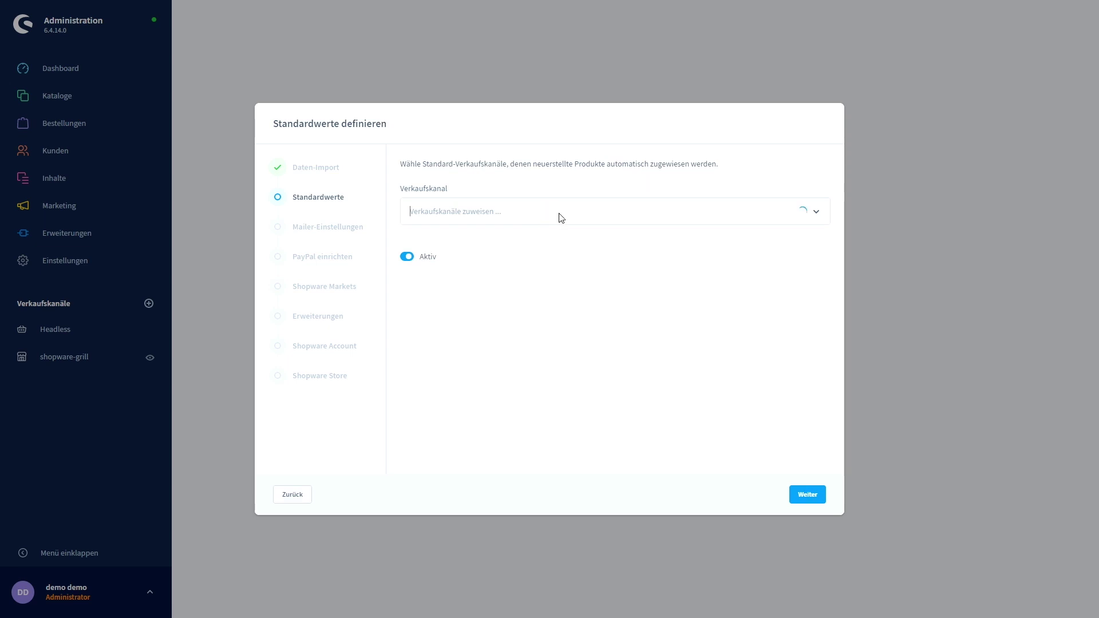
pyautogui.click(480, 242)
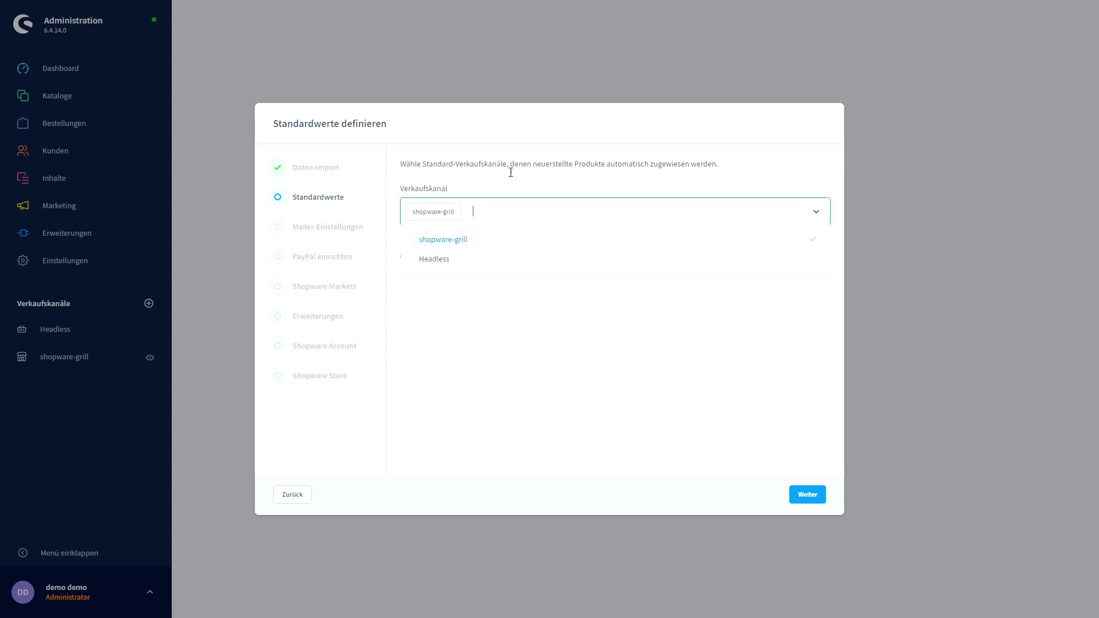
pyautogui.click(511, 179)
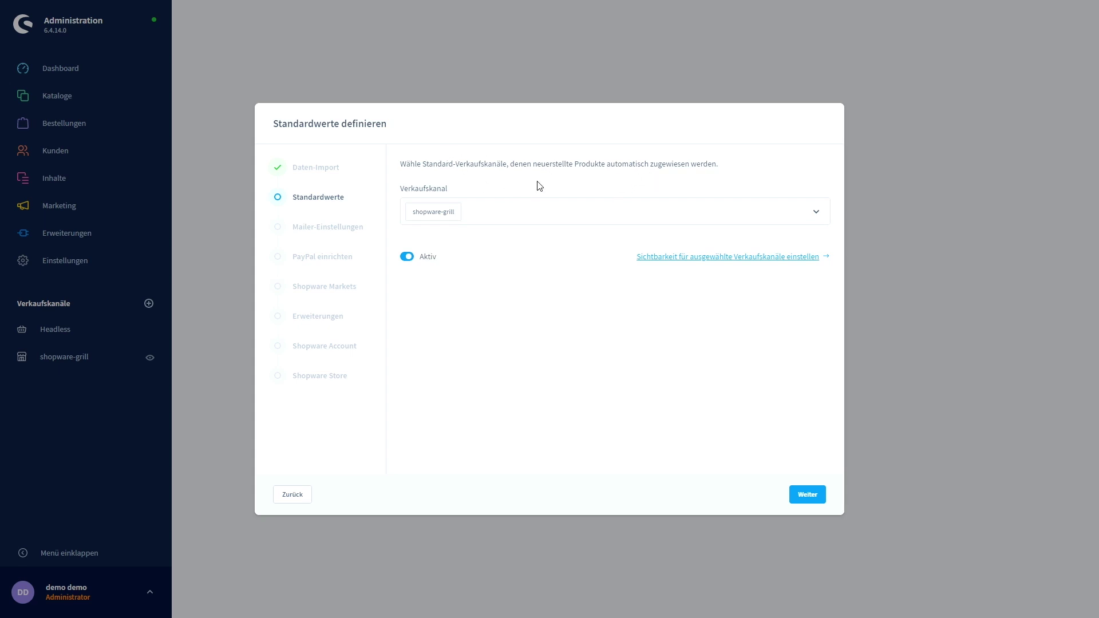
pyautogui.click(806, 494)
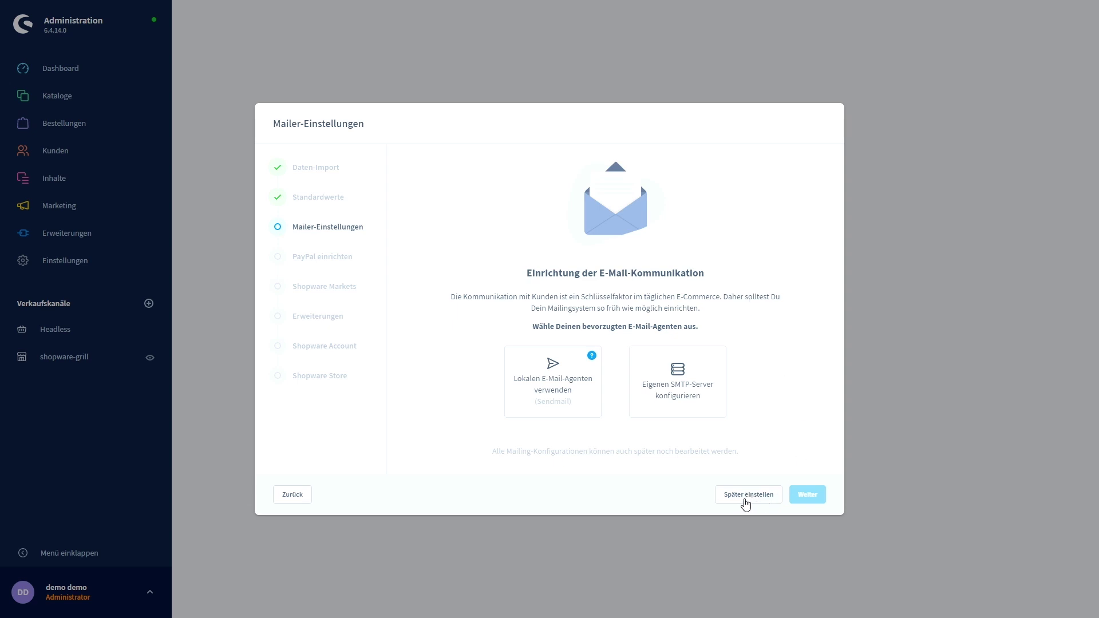
# Skip the mailer, PayPal and Shopware Markets setup steps.
pyautogui.click(747, 500)
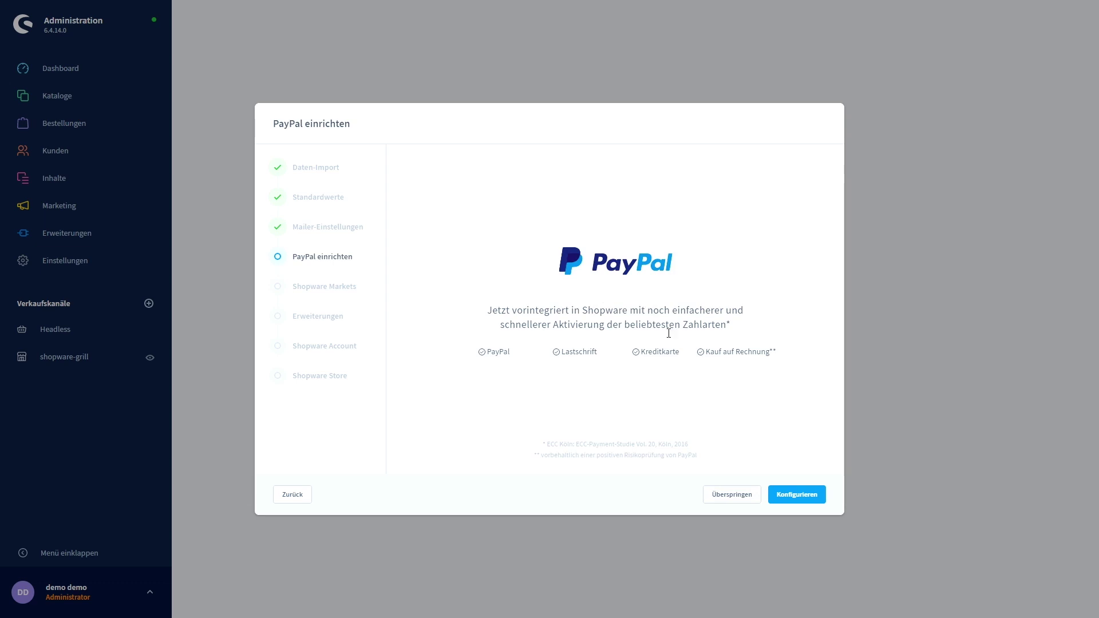
pyautogui.click(731, 496)
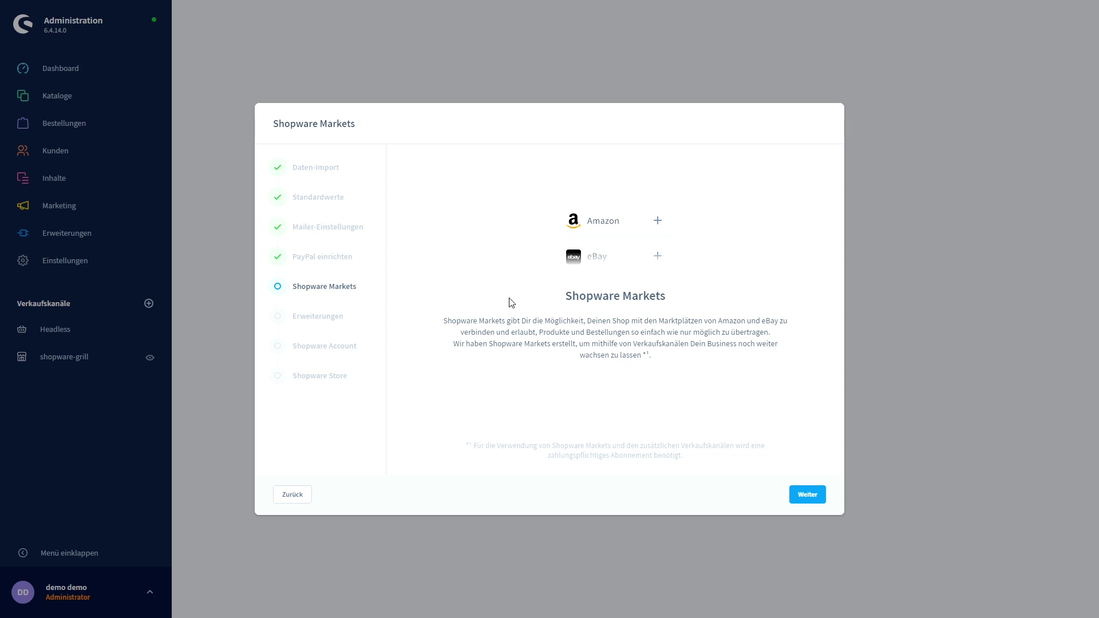
pyautogui.click(813, 499)
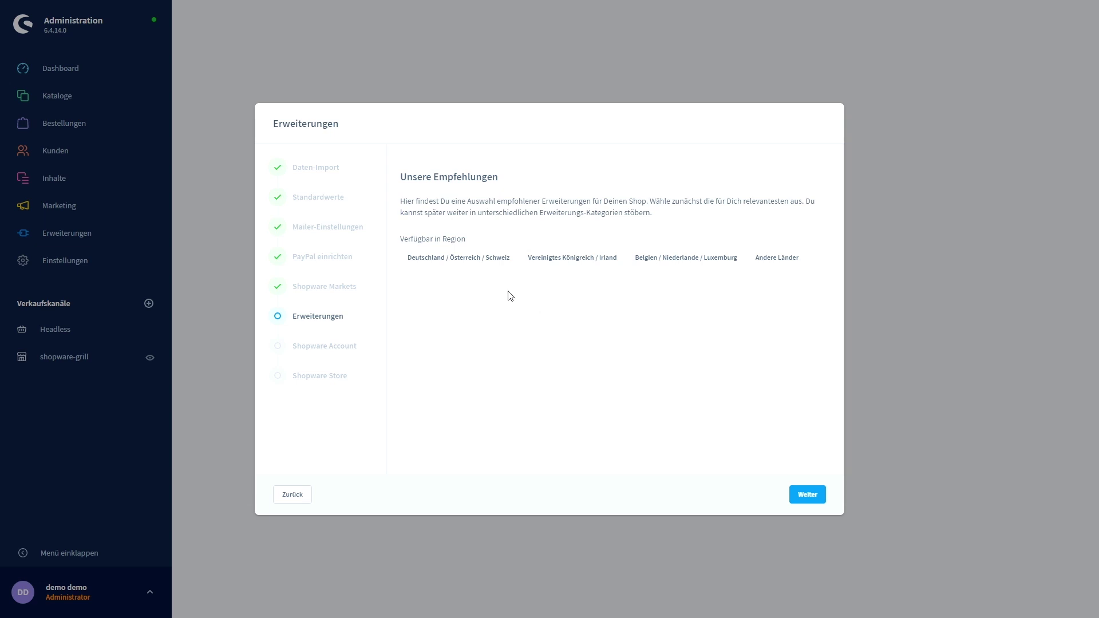
# Browse Bezahlung extension recommendations for Deutschland / Österreich / Schweiz, then move past them.
pyautogui.click(461, 259)
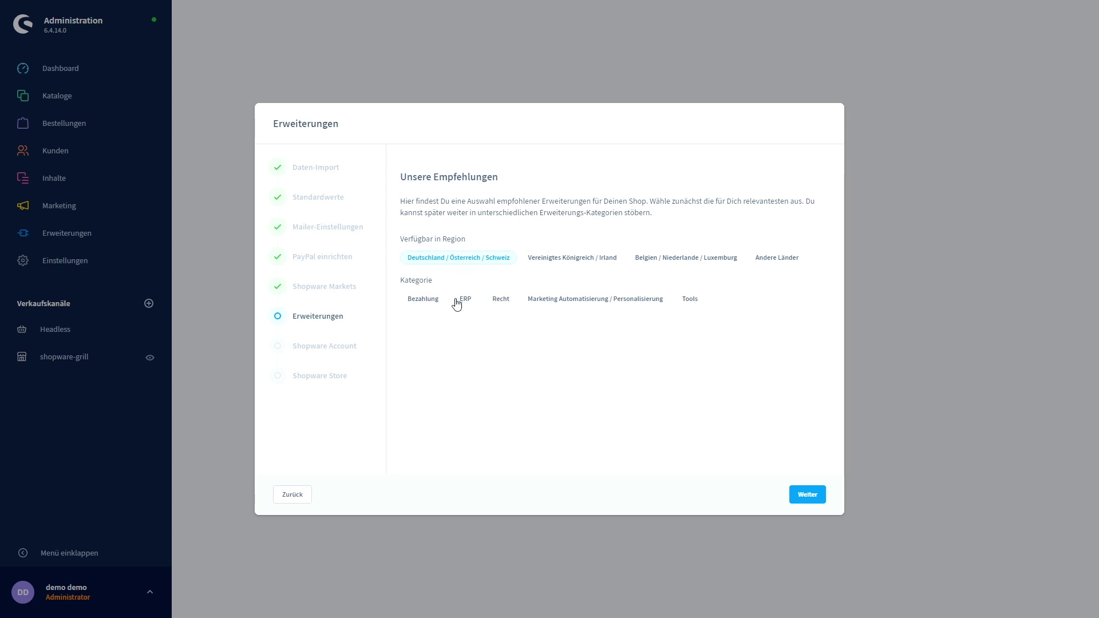
pyautogui.click(430, 302)
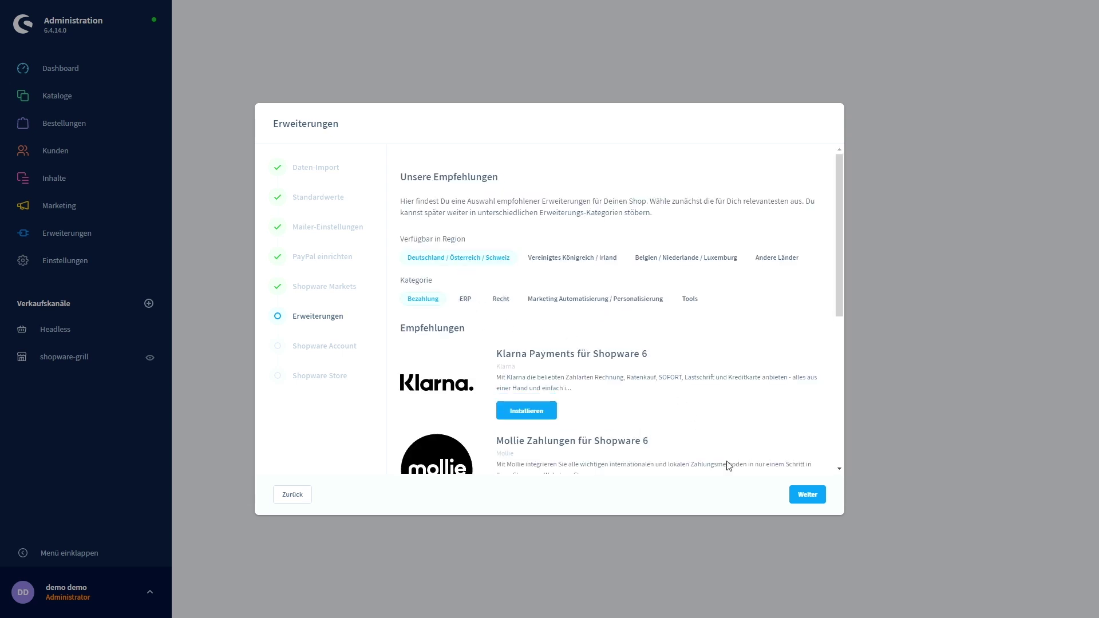
pyautogui.click(807, 496)
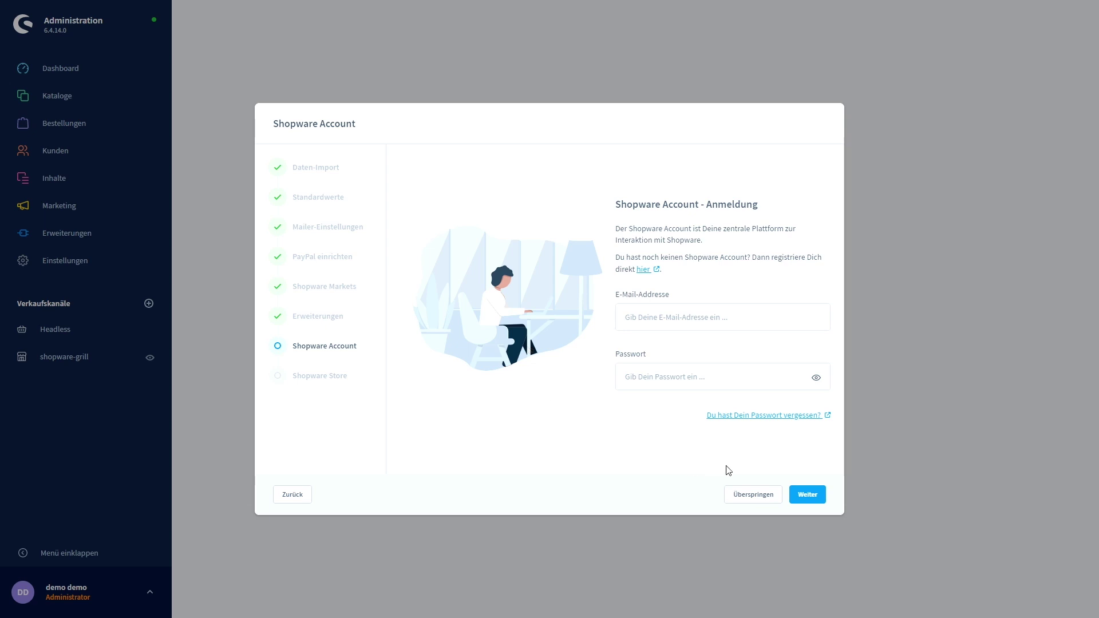
# Skip the account login, activate the Shopware Store, and finish the wizard.
pyautogui.click(744, 498)
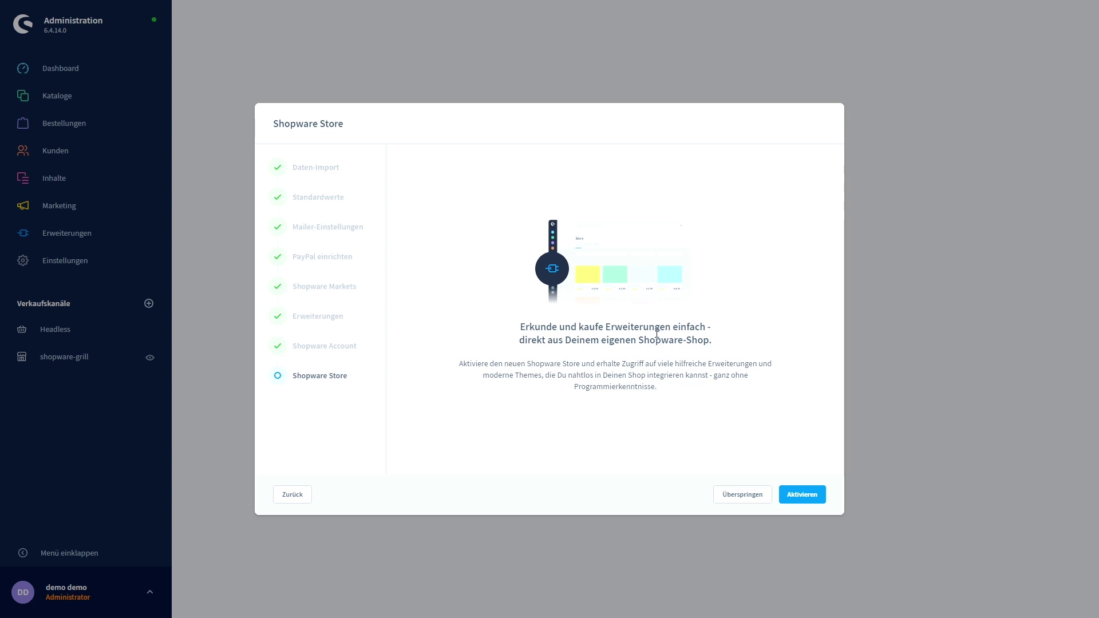
pyautogui.click(812, 497)
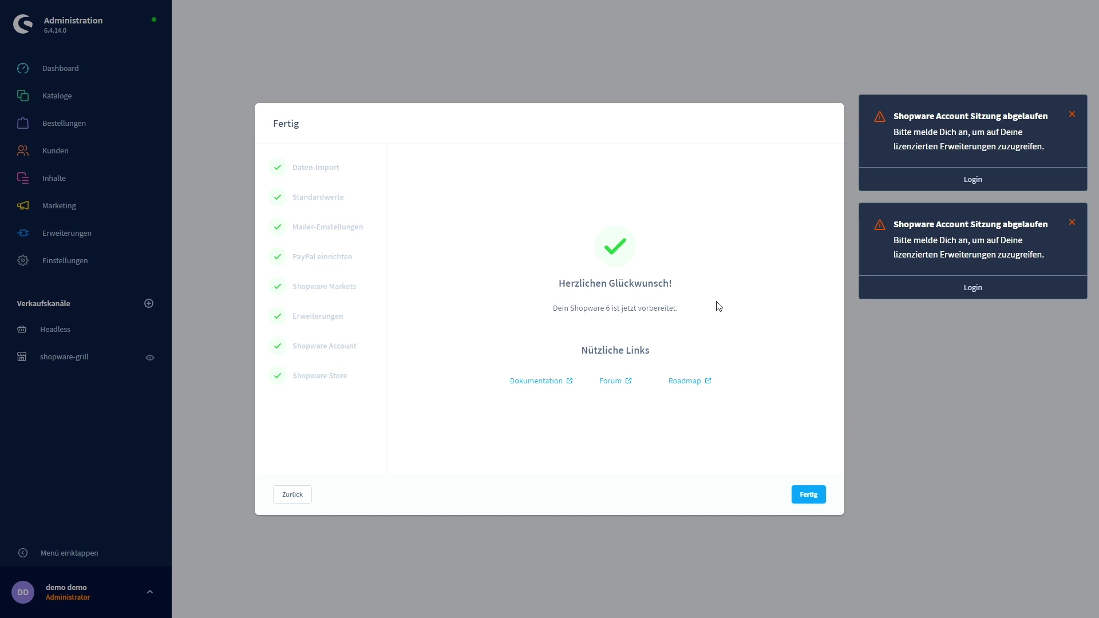
pyautogui.click(808, 496)
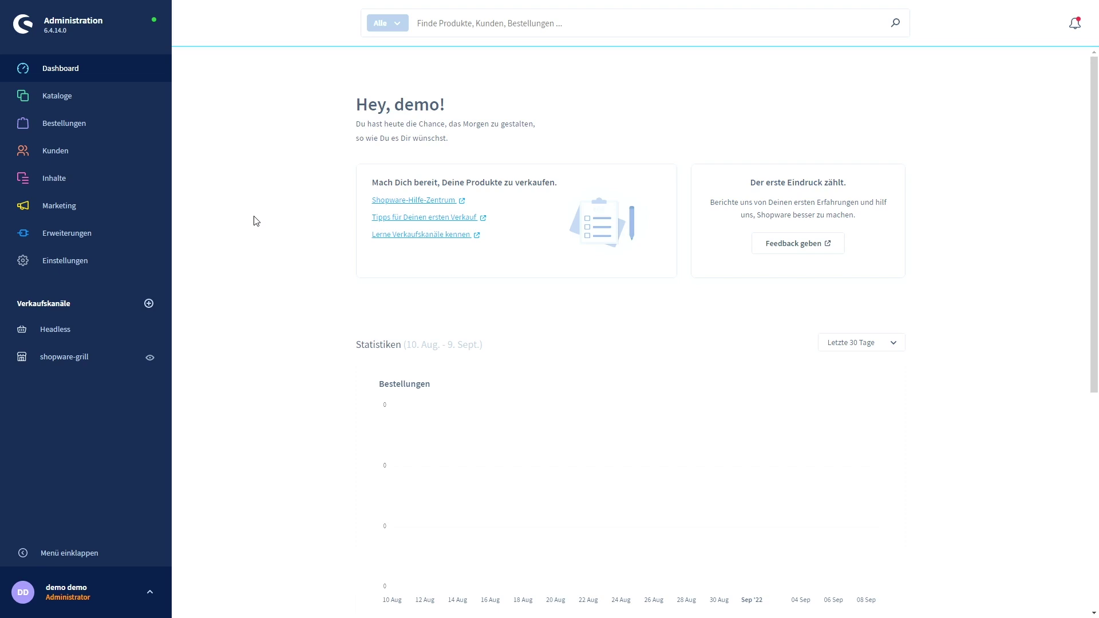
# Go to Kataloge > Kategorien and glance at the storefront before returning.
pyautogui.moveTo(83, 105)
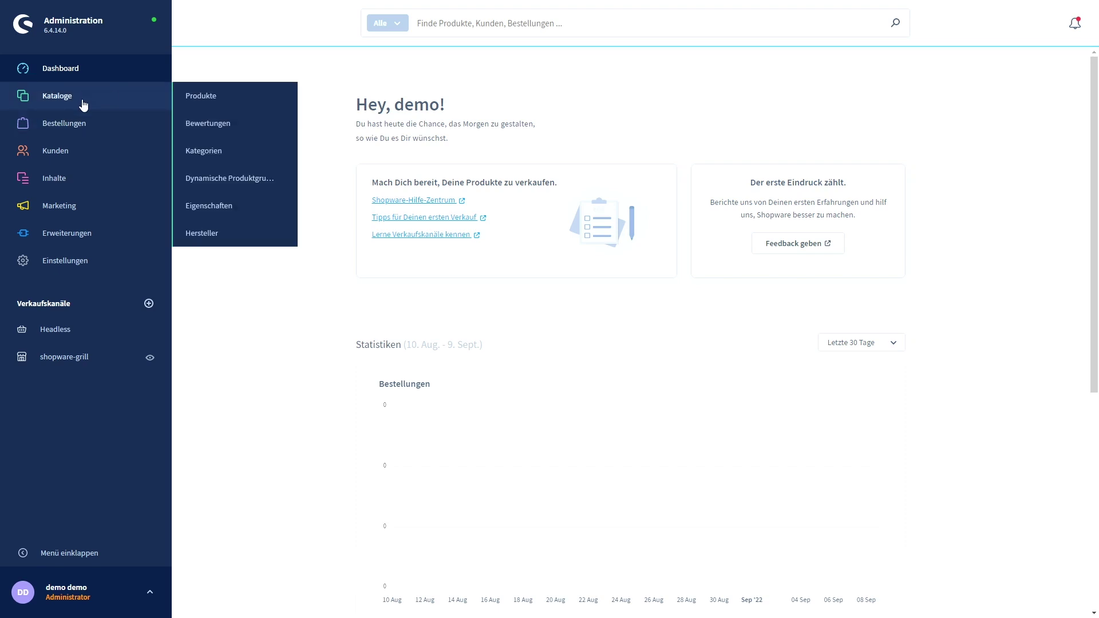
pyautogui.click(235, 155)
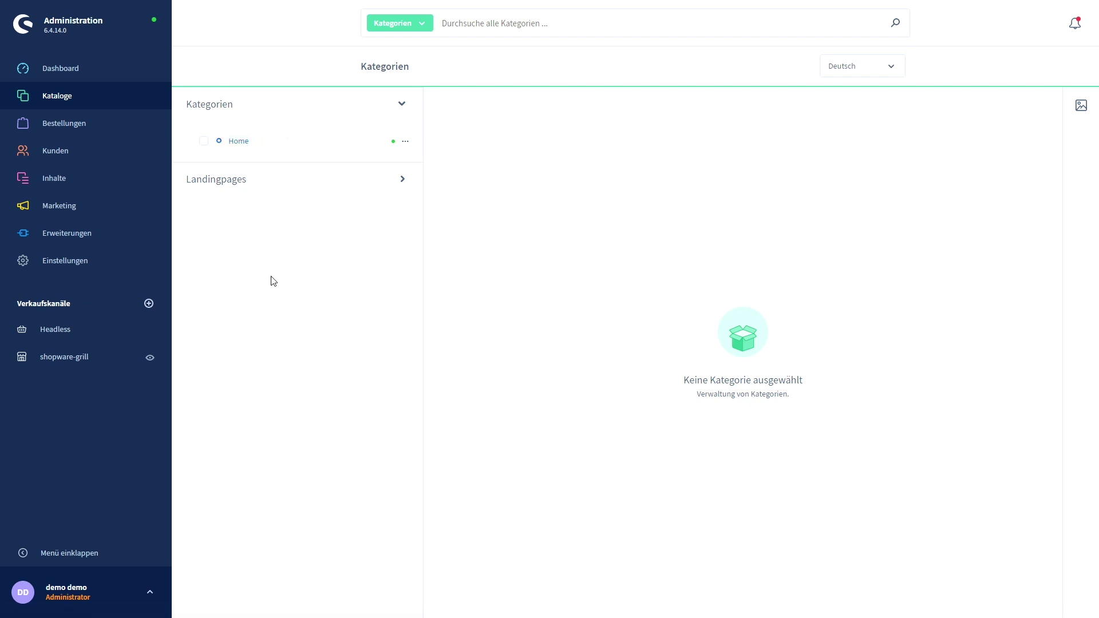
pyautogui.hotkey('ctrl', 'Tab')
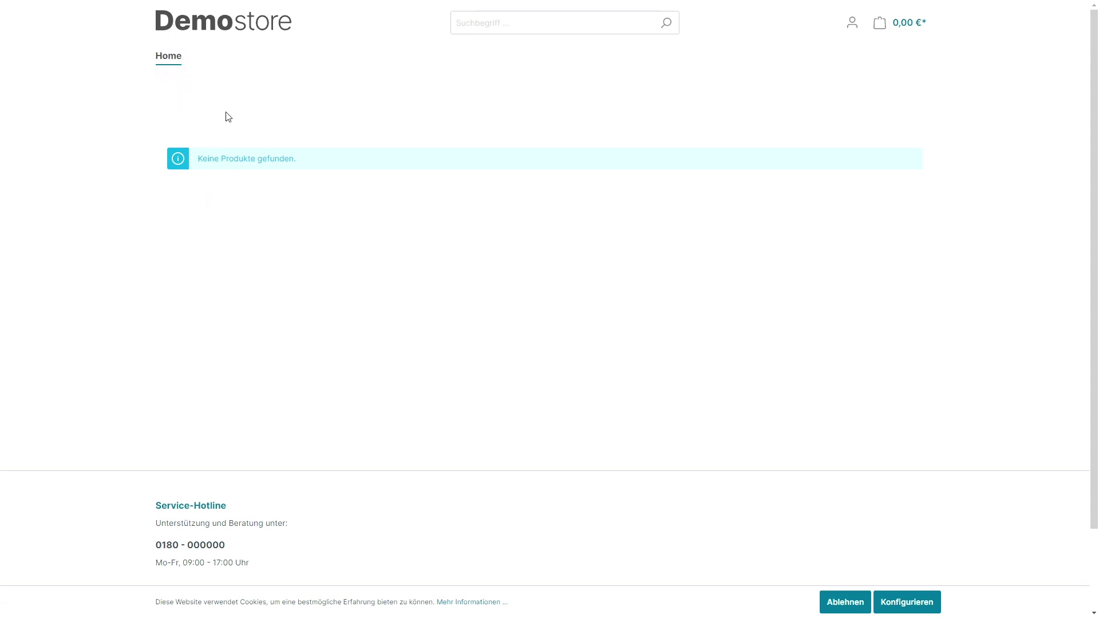
pyautogui.hotkey('ctrl', 'Tab')
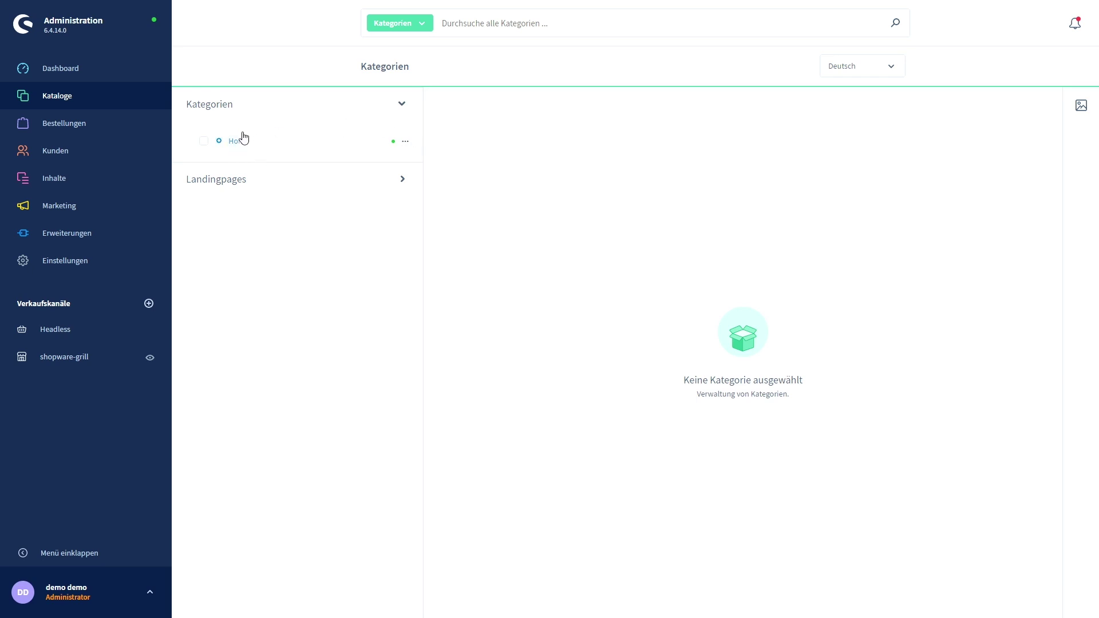
# Add Gasgrill, Kohlegrills, Smoker, Marken and Zubehör as subcategories of Home.
pyautogui.click(405, 144)
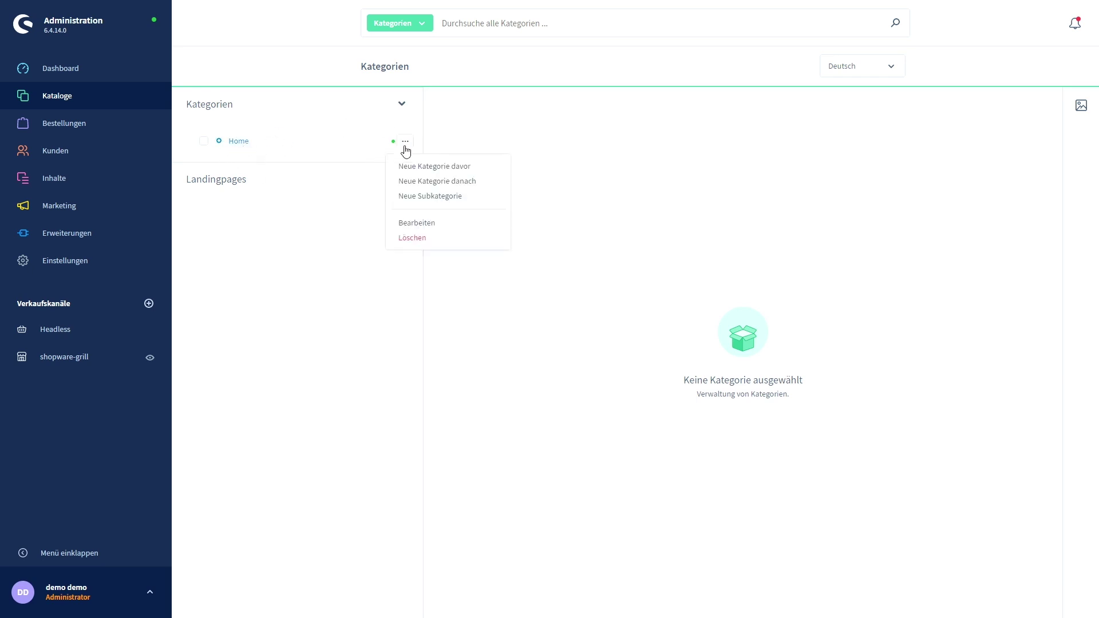
pyautogui.click(429, 197)
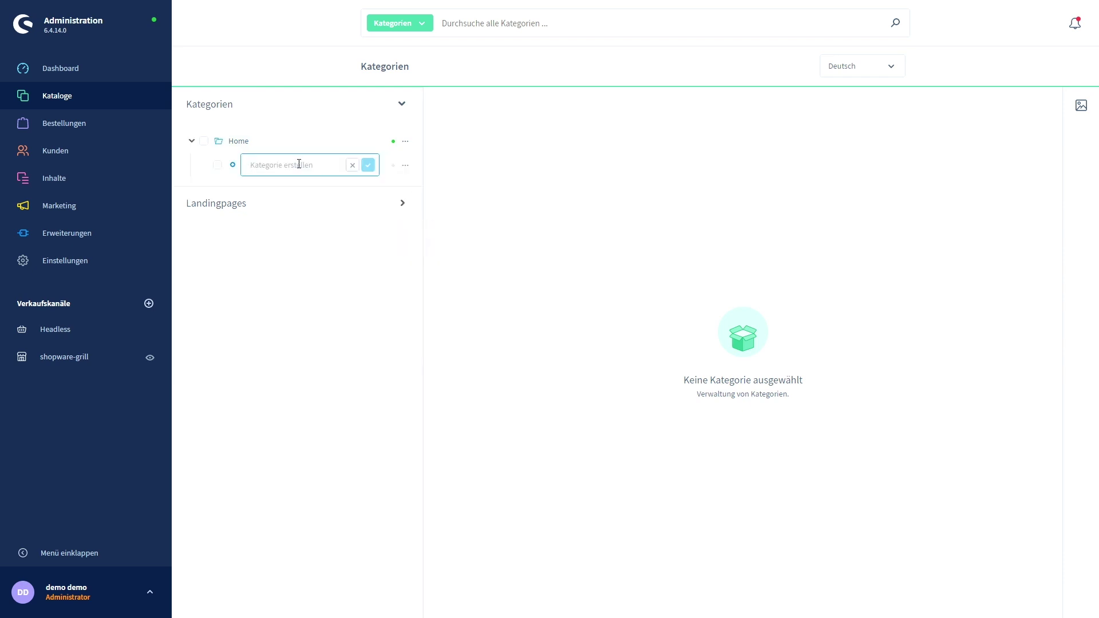
pyautogui.write('Gasgrill')
pyautogui.press('Return')
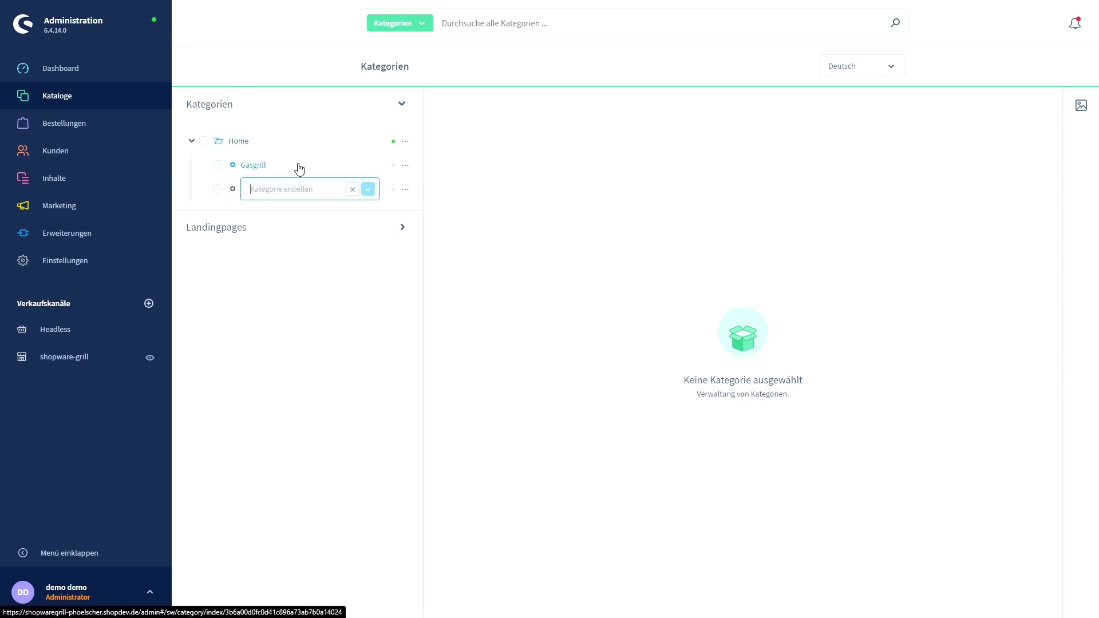
pyautogui.write('Kohlegrills')
pyautogui.press('Return')
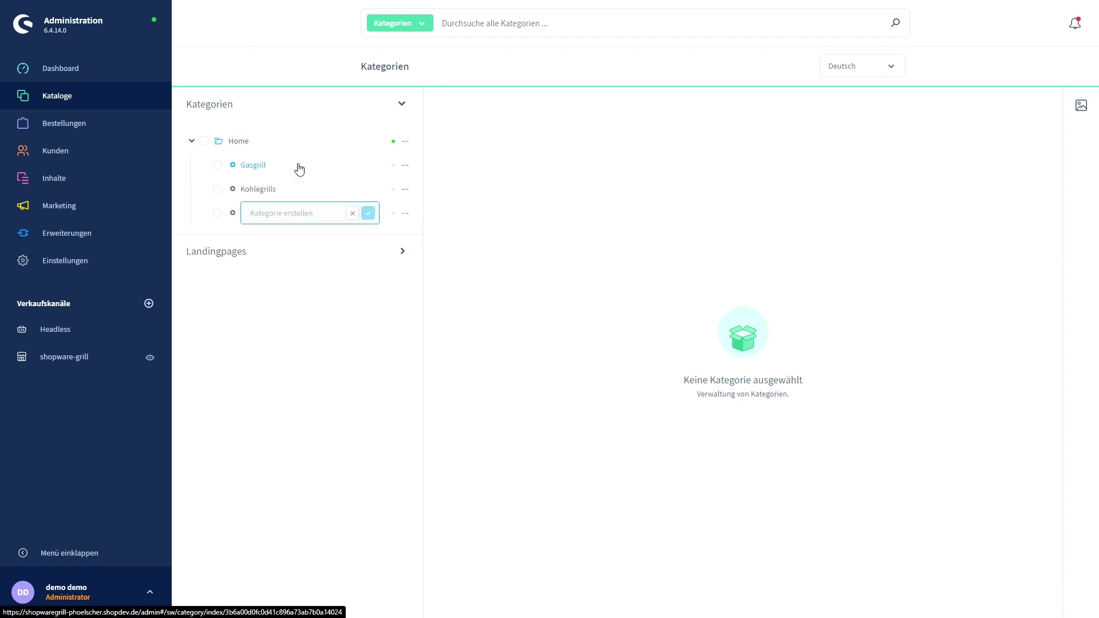
pyautogui.write('Smoker')
pyautogui.press('Return')
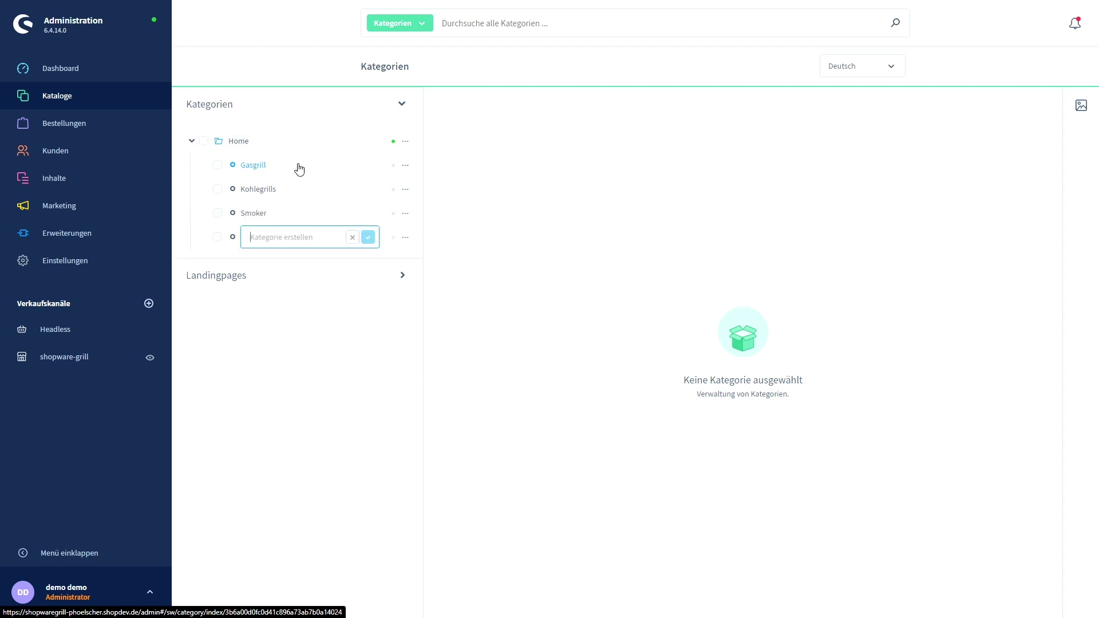
pyautogui.write('Marken')
pyautogui.press('Return')
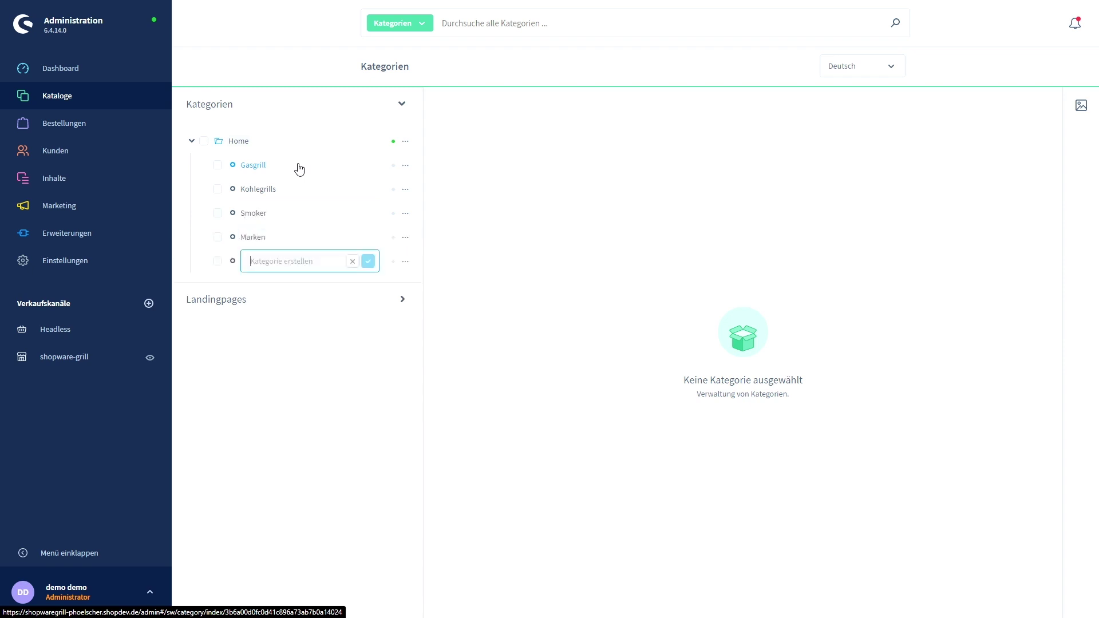
pyautogui.write('Zubehör')
pyautogui.press('Return')
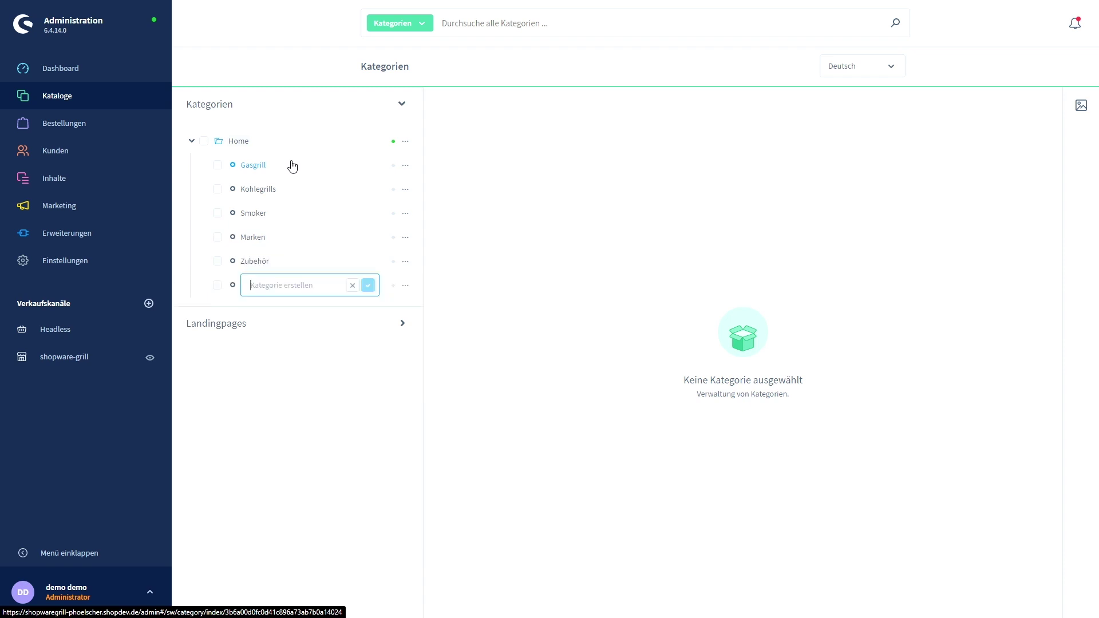
pyautogui.click(352, 285)
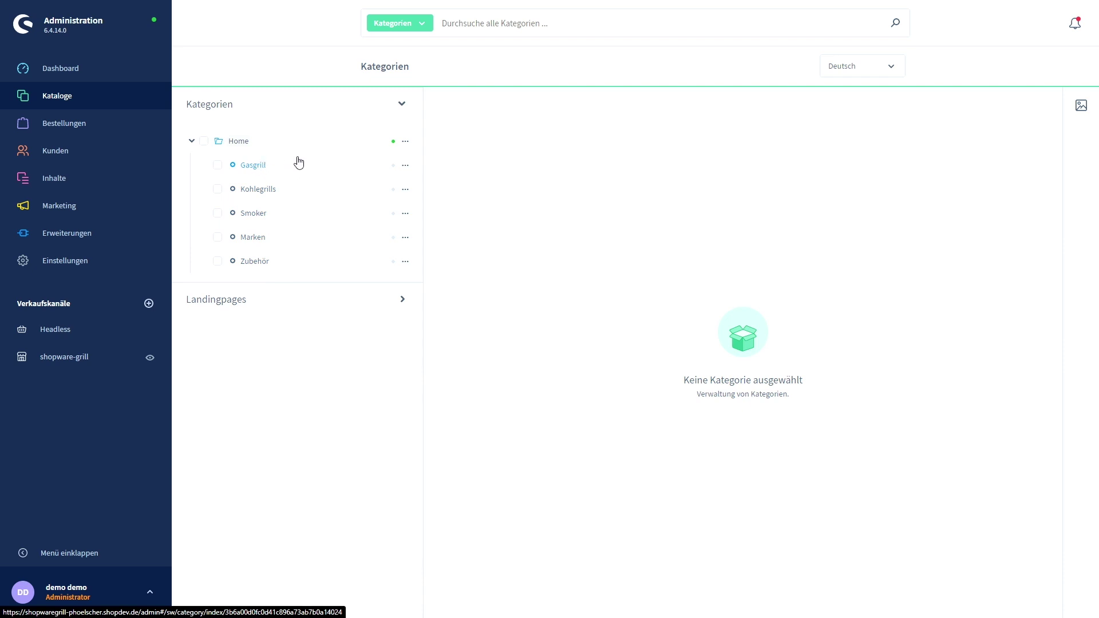
# Create Grillstation, Kugelgrill and Campinggrill under Gasgrill, discarding the empty leftover row.
pyautogui.click(406, 168)
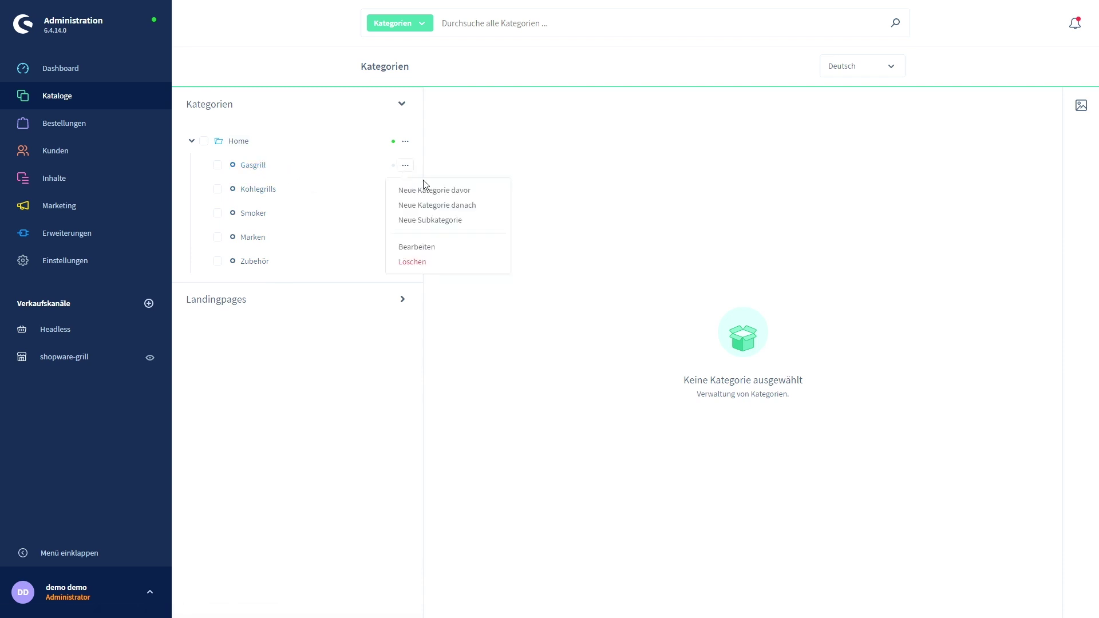
pyautogui.click(440, 222)
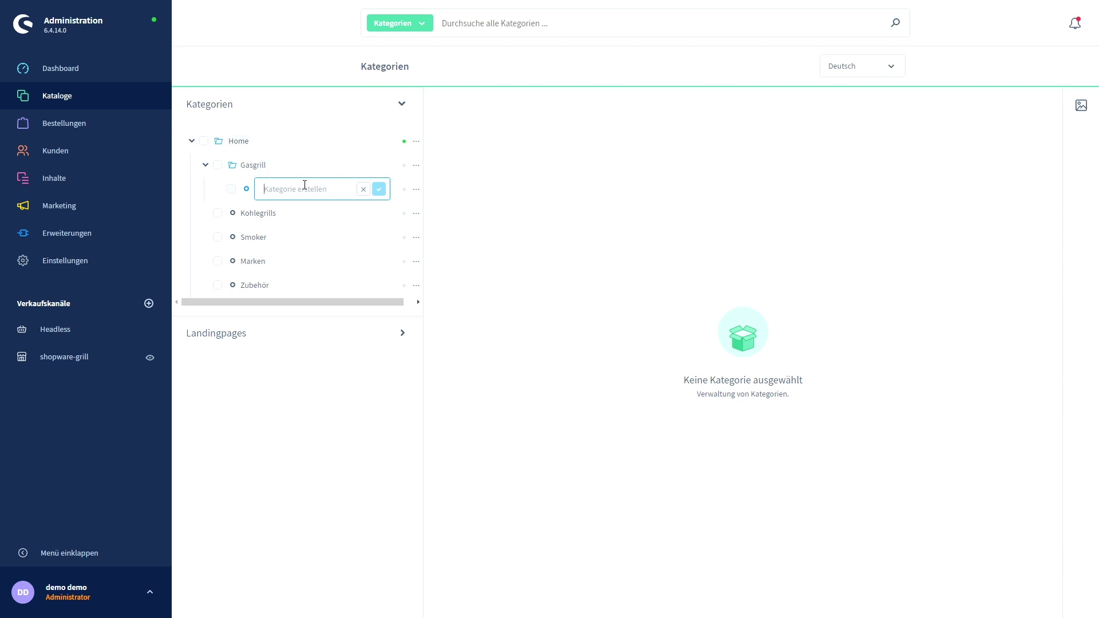
pyautogui.write('Grillstation')
pyautogui.press('Return')
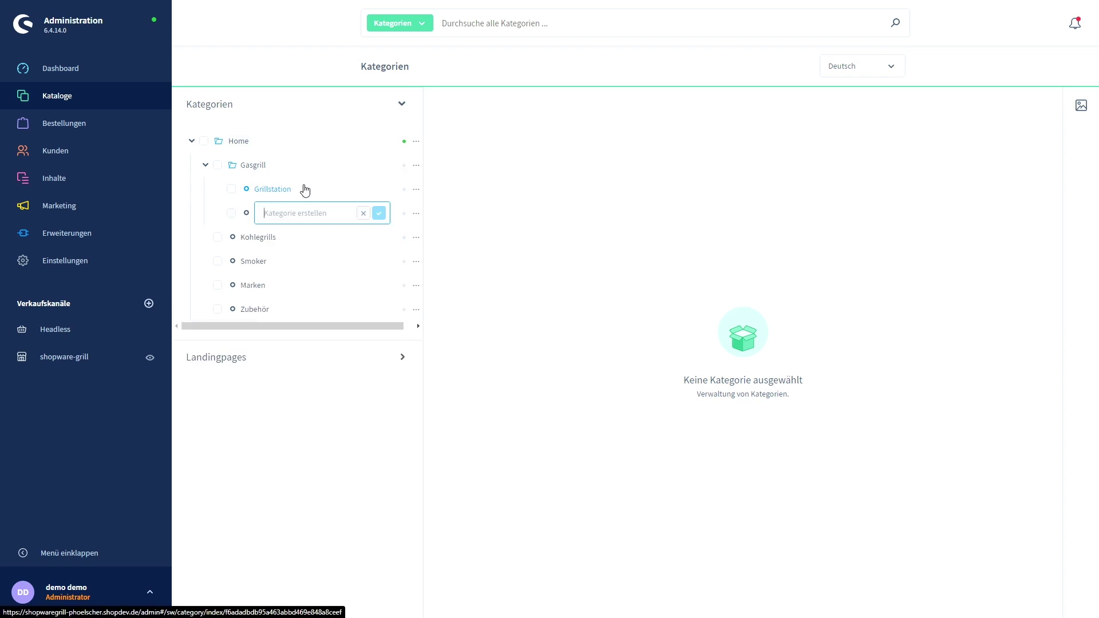
pyautogui.write('Kugelgrill')
pyautogui.press('Return')
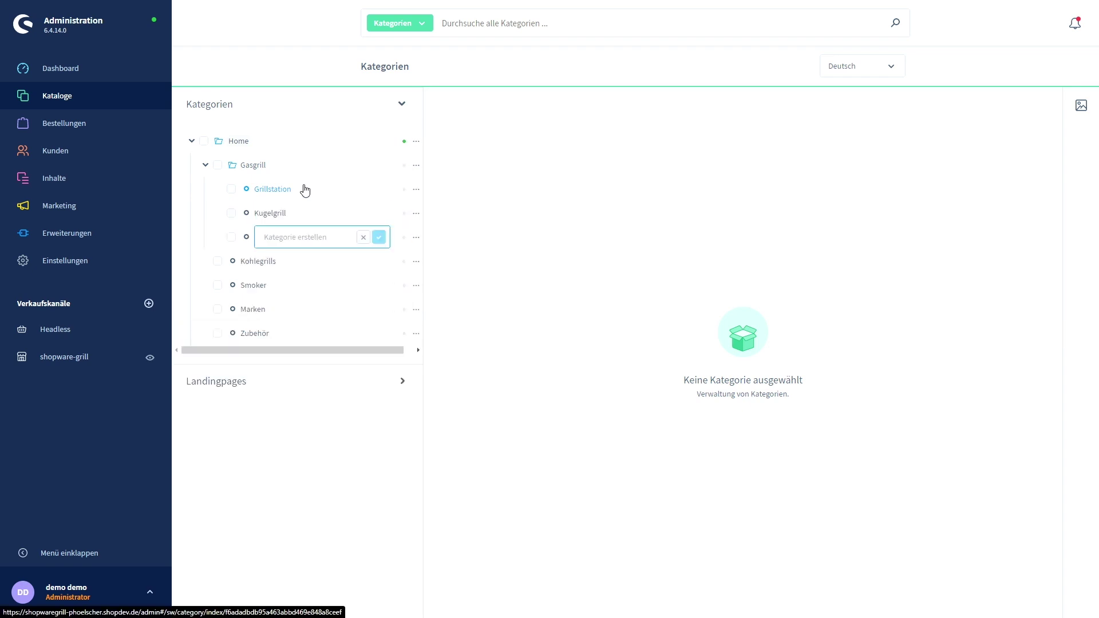
pyautogui.write('Campinggrill')
pyautogui.press('Return')
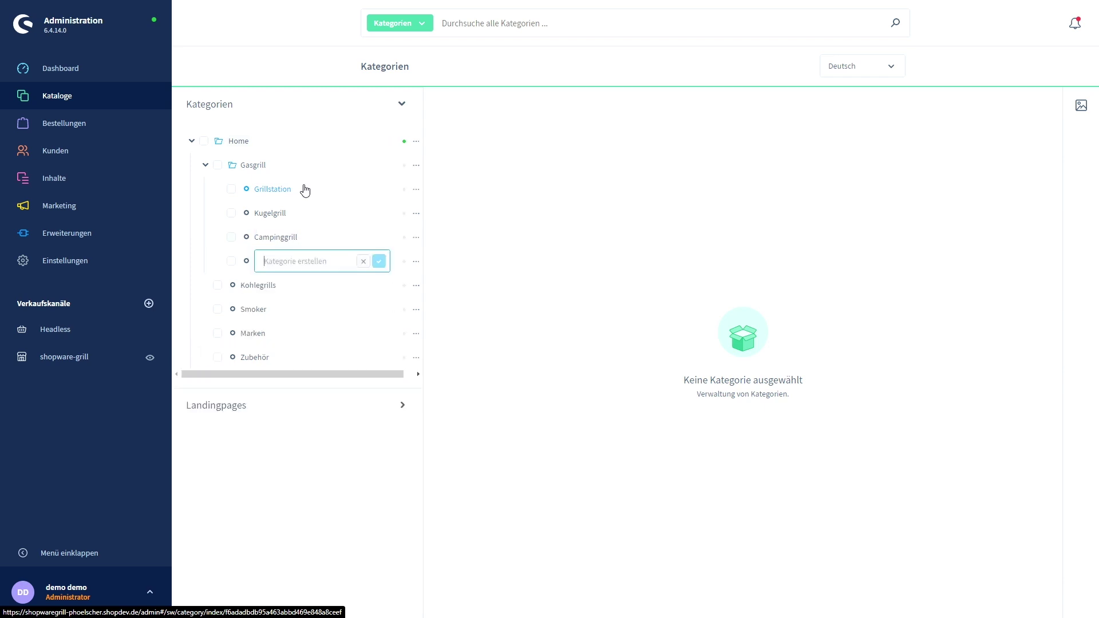
pyautogui.click(363, 261)
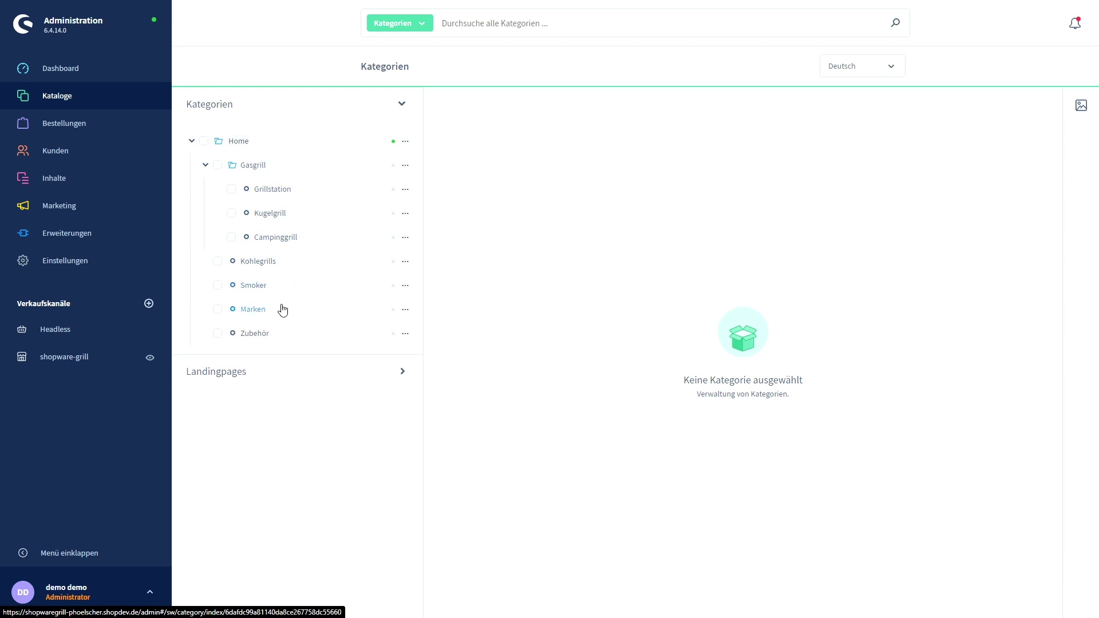
# Add Fred under Marken, then switch the Gasgrill category to Aktiv.
pyautogui.click(407, 310)
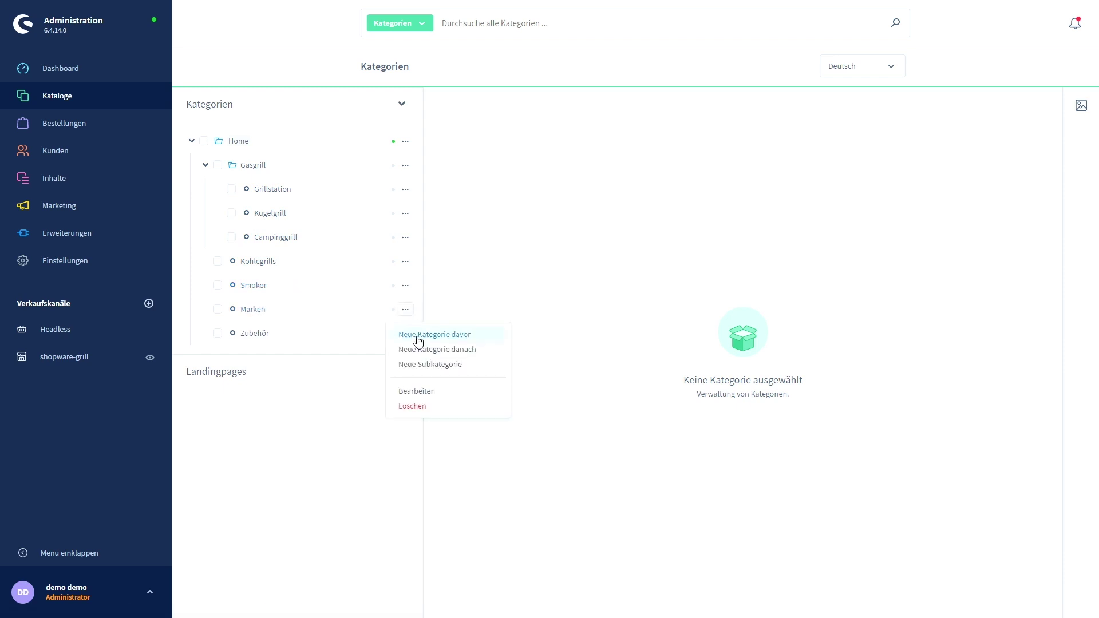
pyautogui.click(429, 364)
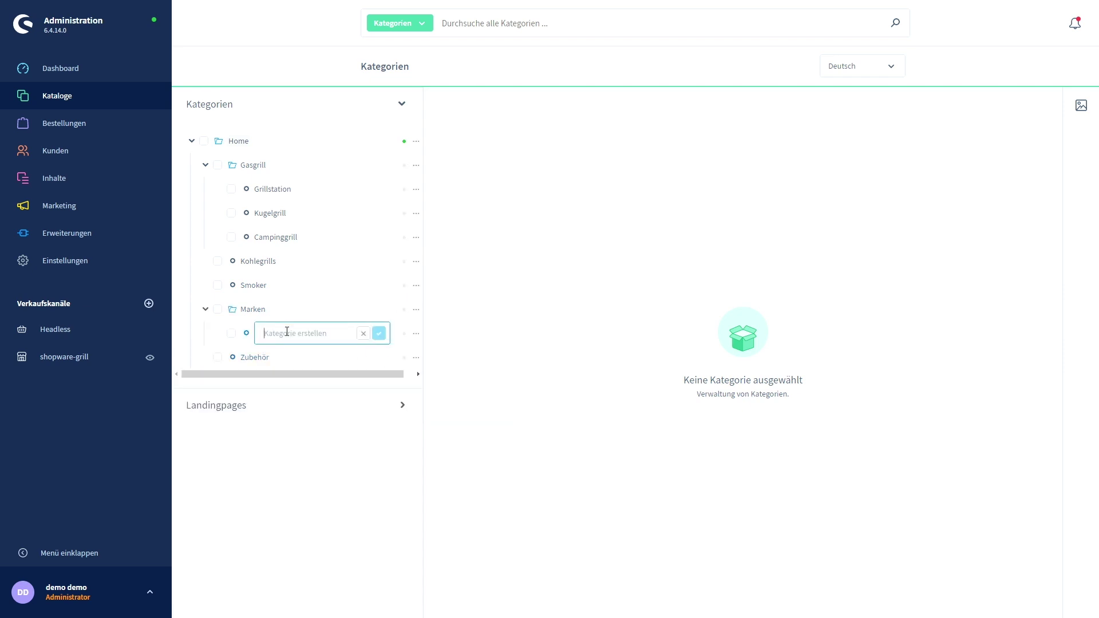
pyautogui.write('Fred')
pyautogui.click(380, 334)
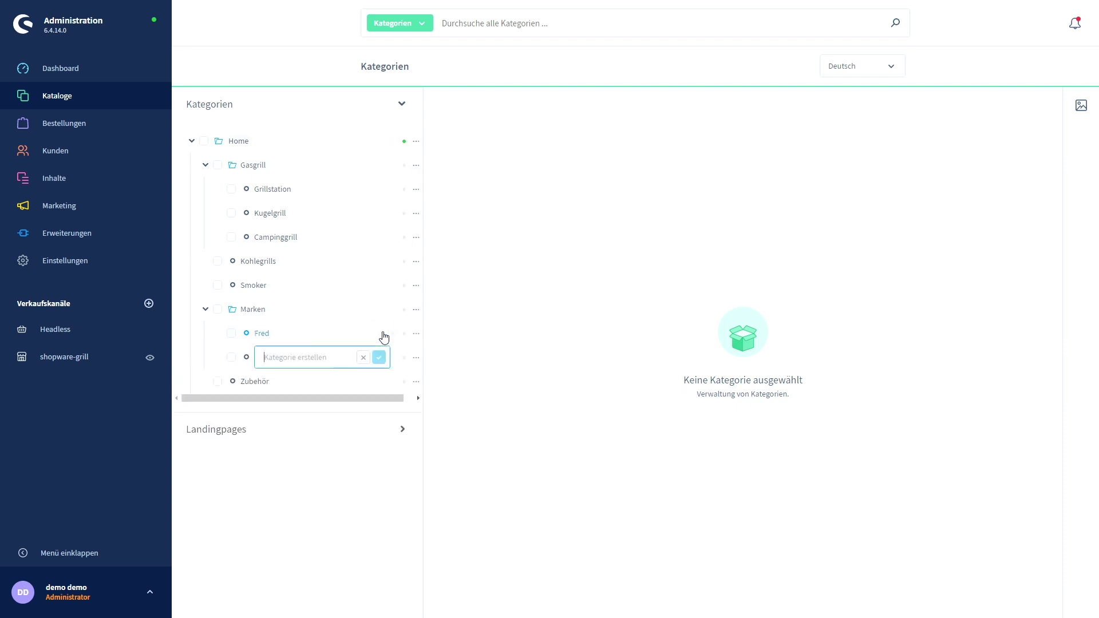
pyautogui.click(337, 369)
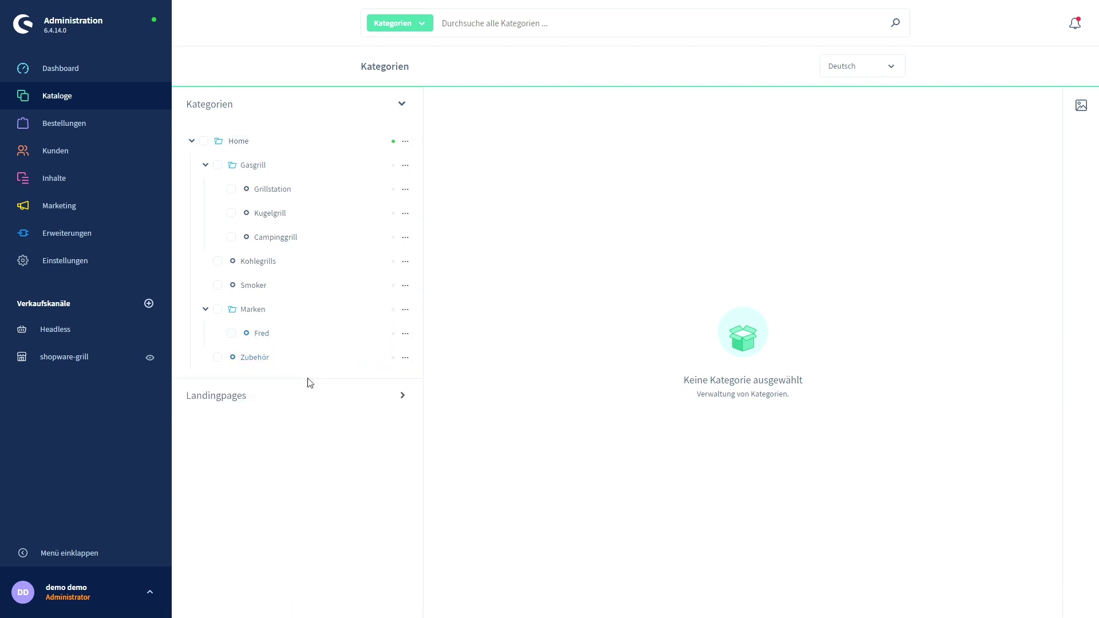
pyautogui.click(275, 165)
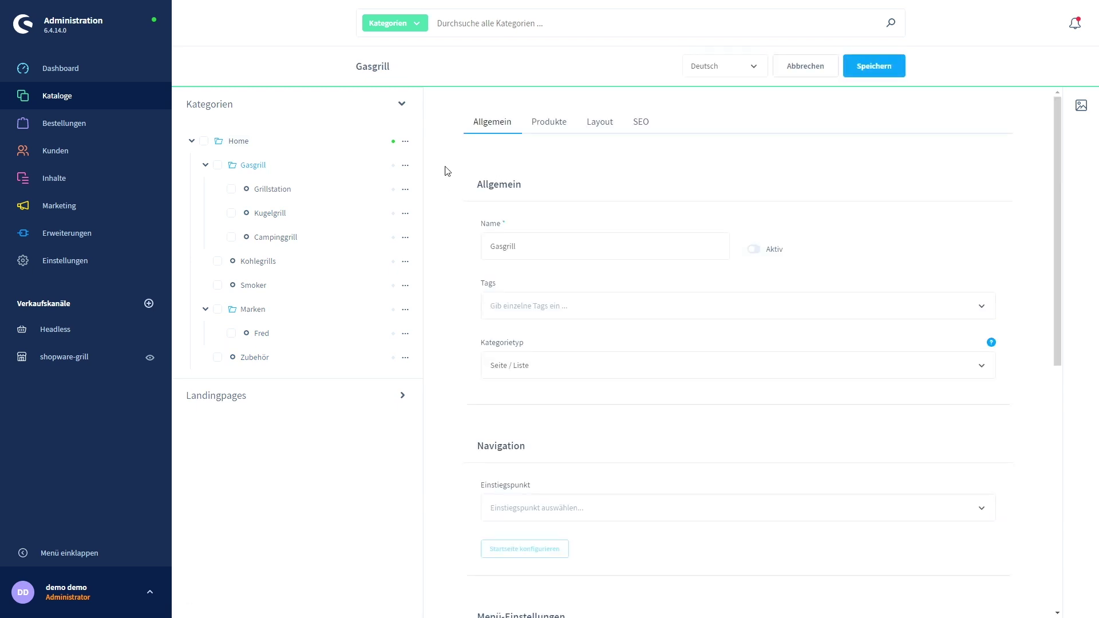
pyautogui.click(754, 250)
# Reload the storefront and open the Fred brand page under Marken, which shows no products yet.
pyautogui.hotkey('ctrl', 'Tab')
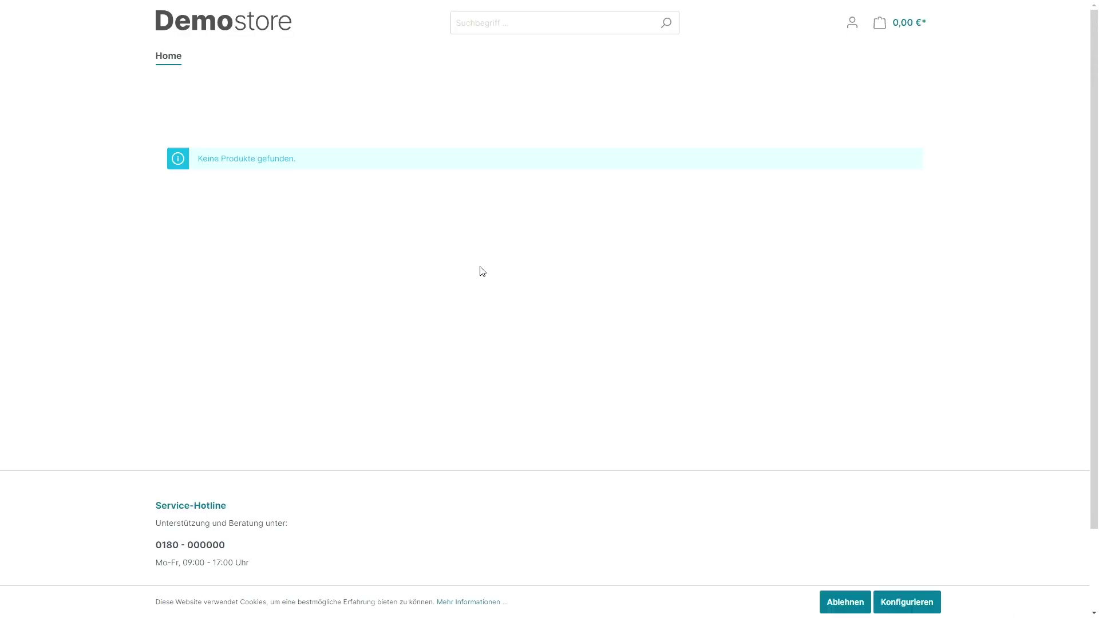
pyautogui.press('F5')
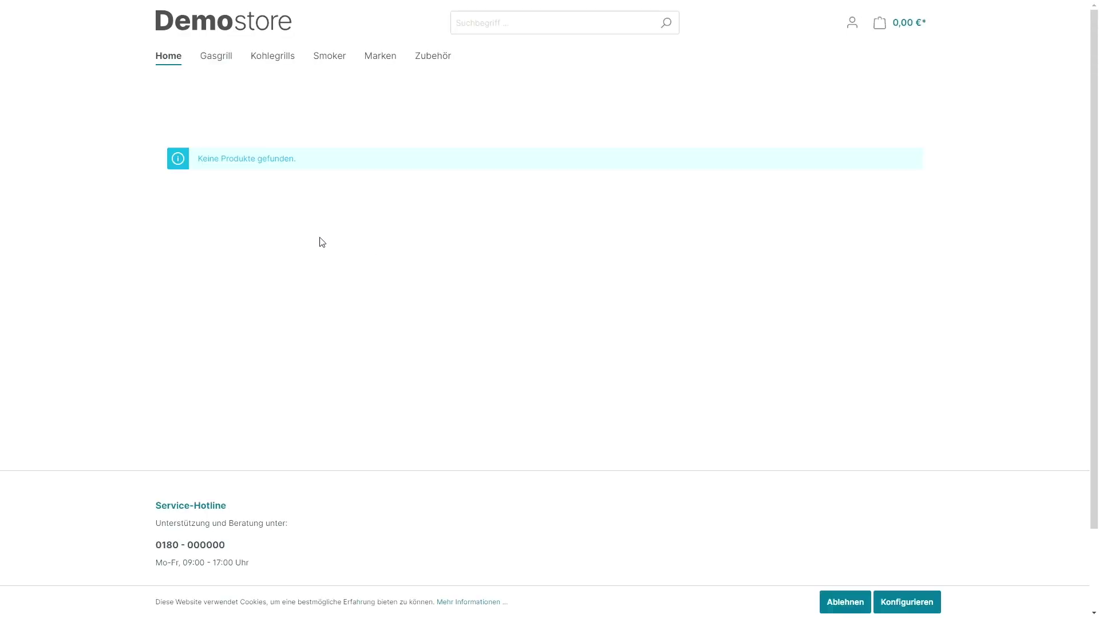
pyautogui.moveTo(215, 58)
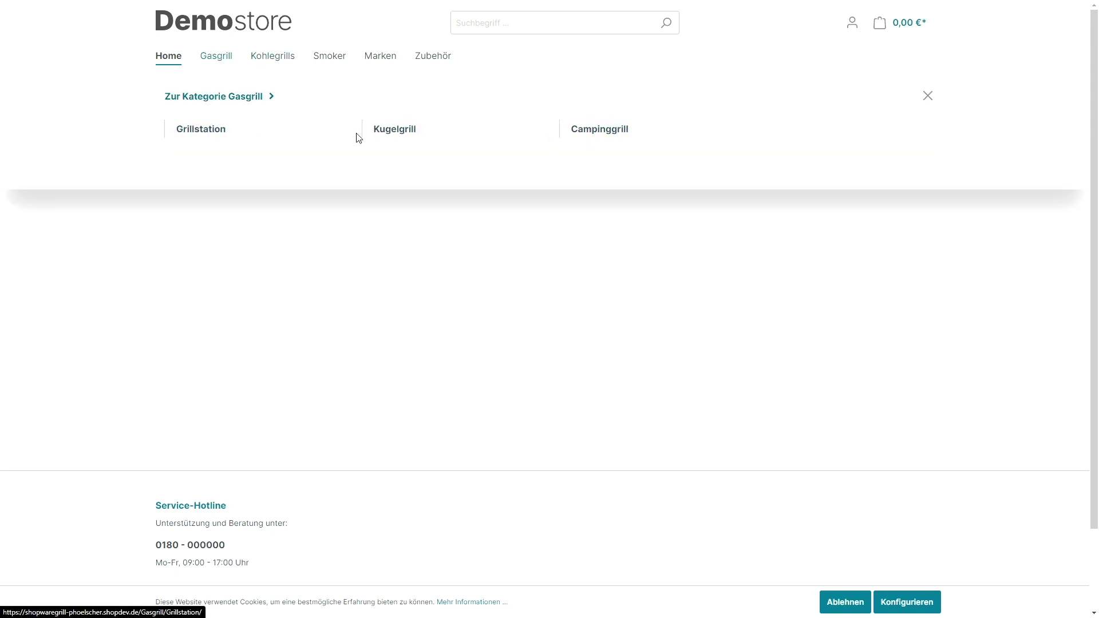
pyautogui.moveTo(381, 61)
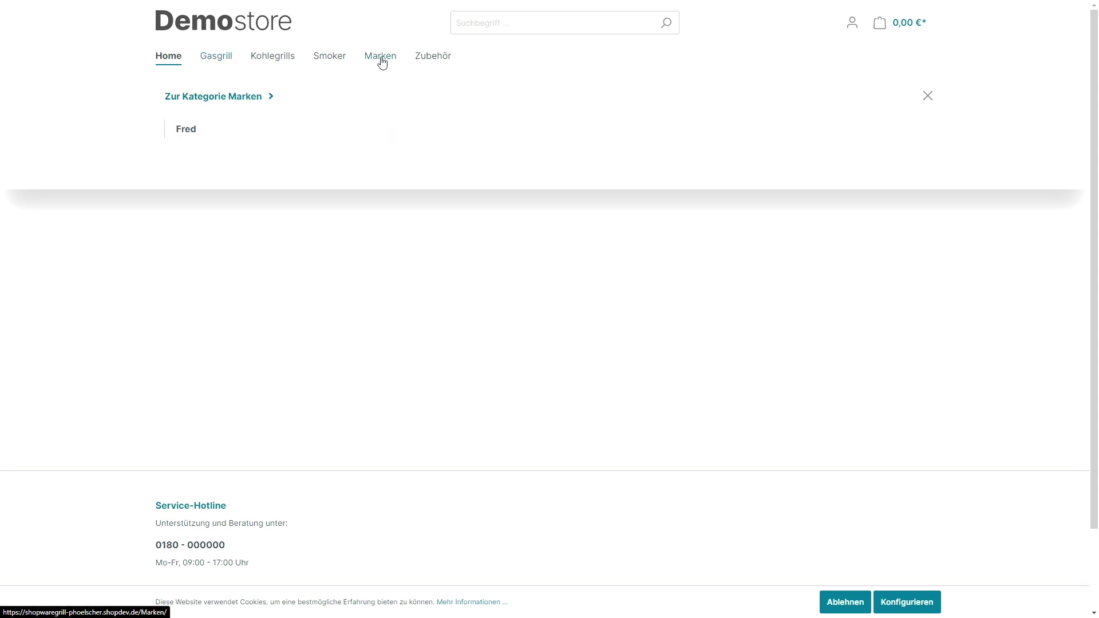
pyautogui.click(199, 130)
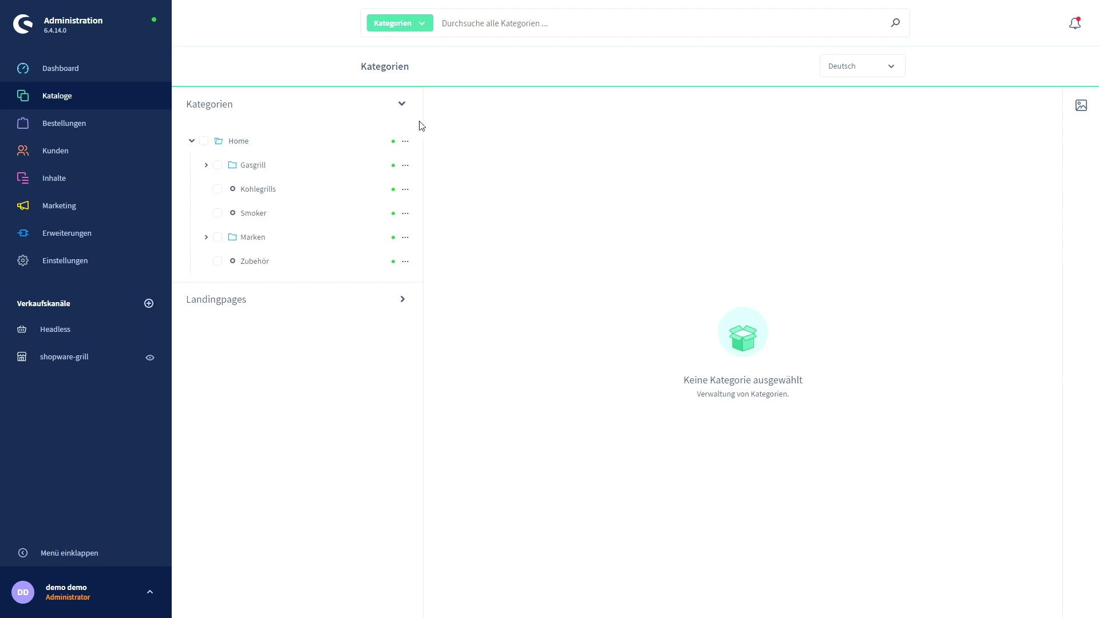
# Go to Kataloge > Produkte and start a new product from the empty list.
pyautogui.moveTo(135, 97)
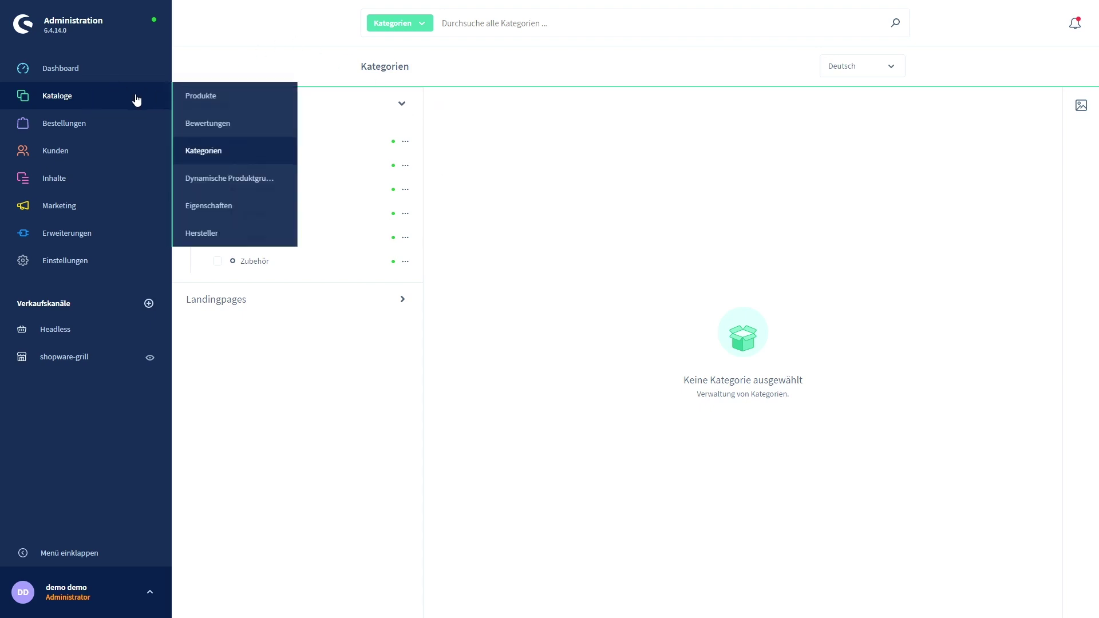
pyautogui.click(184, 93)
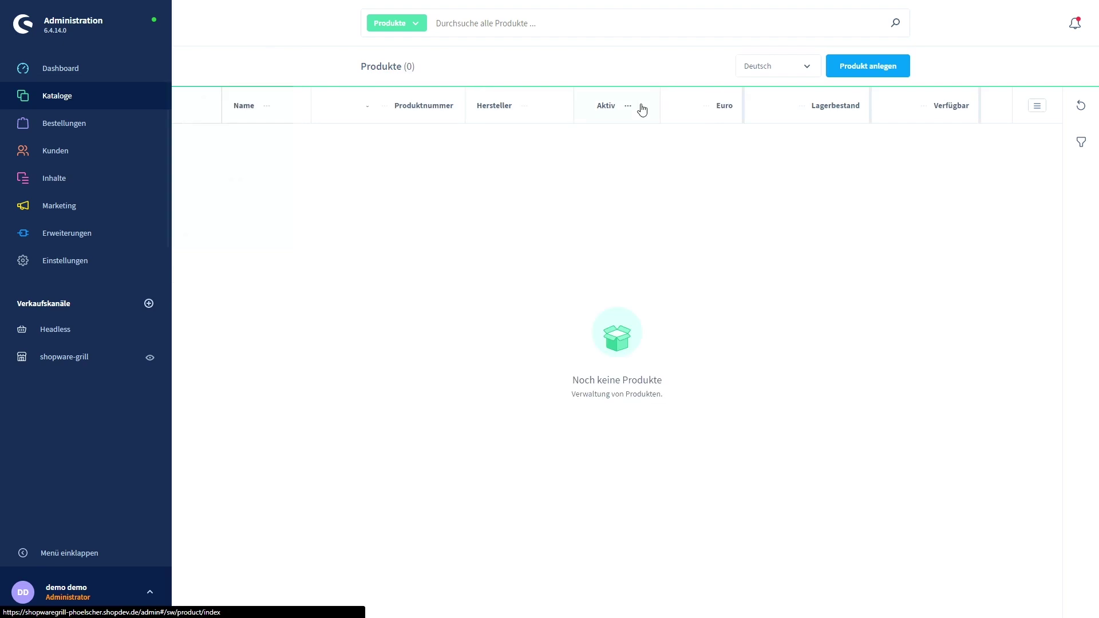
pyautogui.click(874, 70)
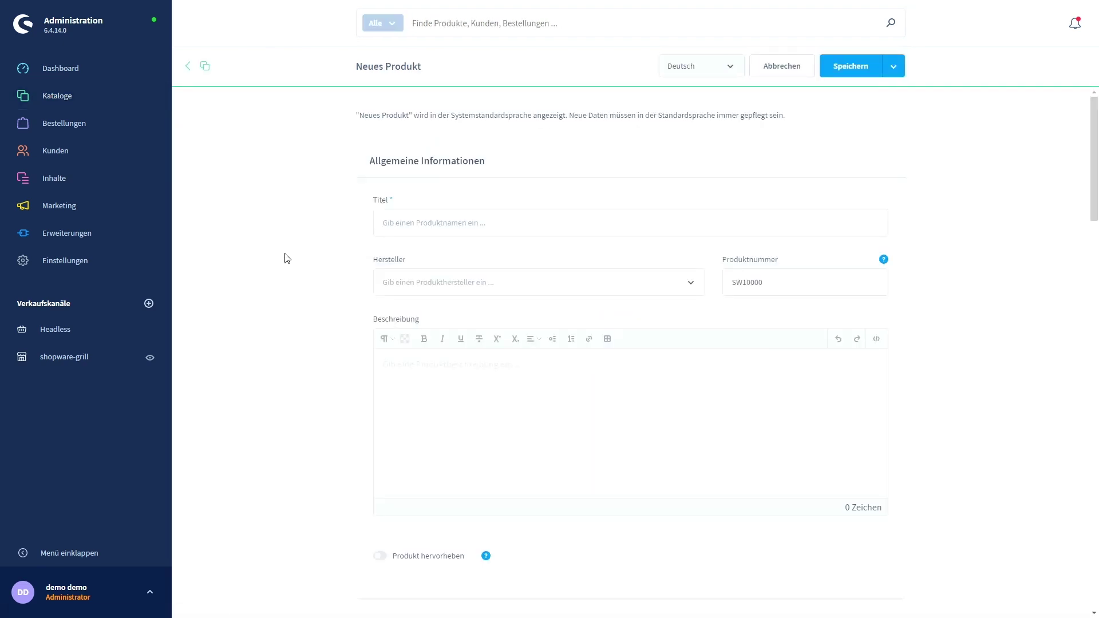
# Enter 'Fred Grillstation Gen 3' as the product title.
pyautogui.click(428, 228)
pyautogui.write('Fred G')
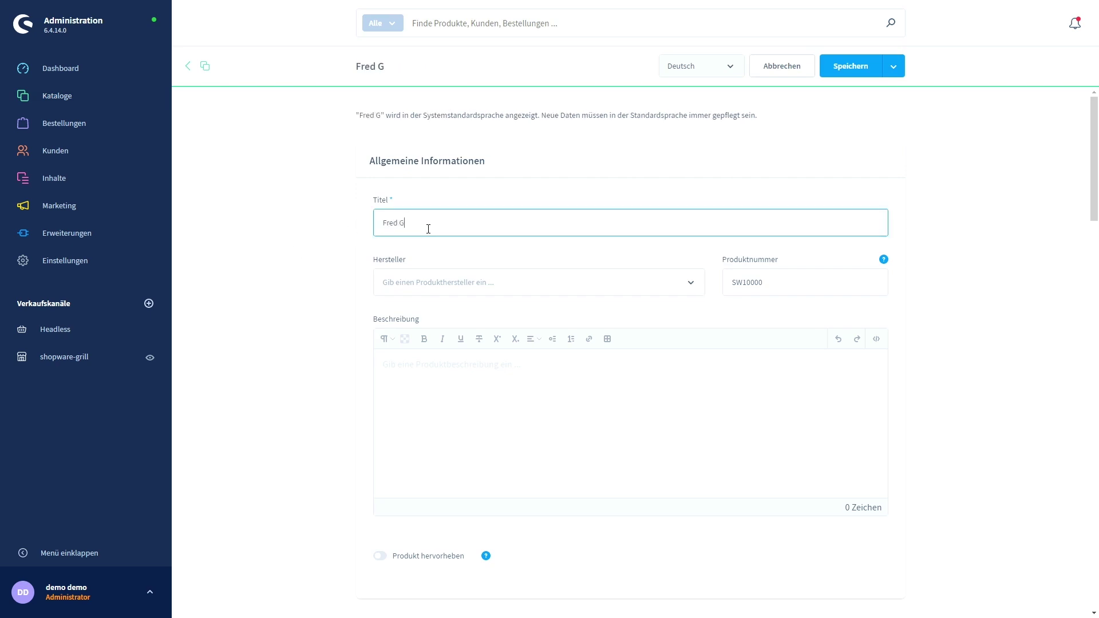
pyautogui.write('rillstatio')
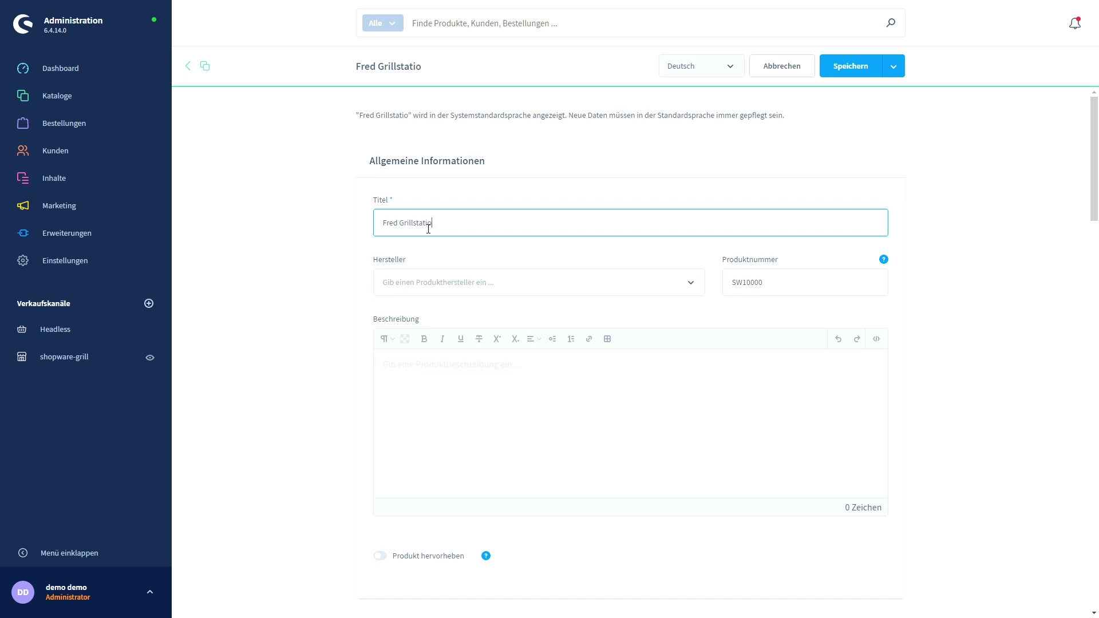
pyautogui.write('n Gen 3')
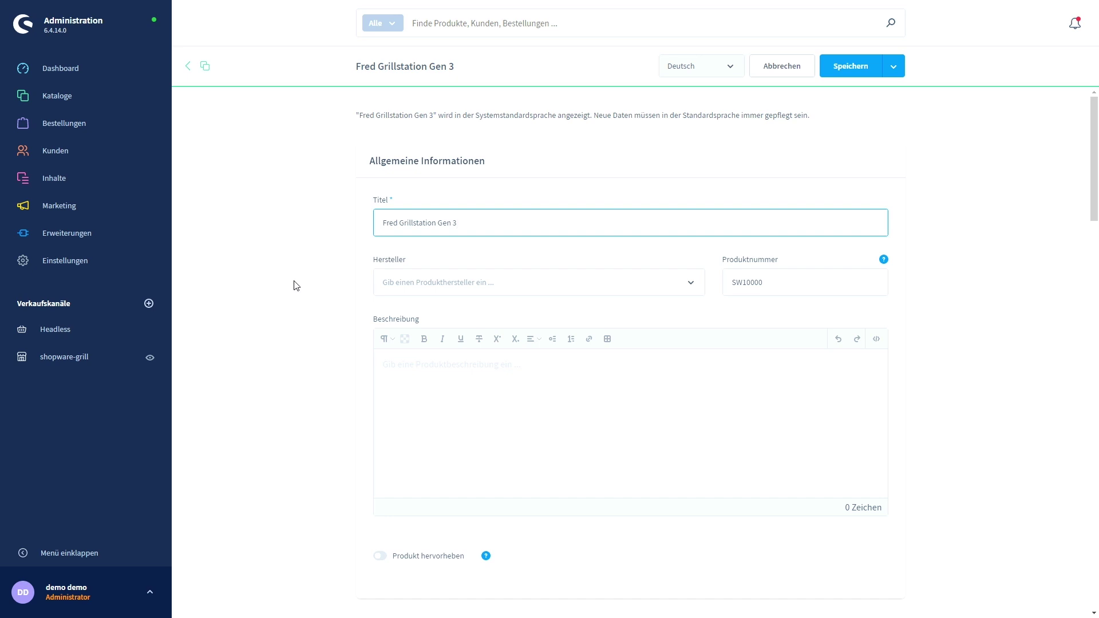
pyautogui.click(249, 293)
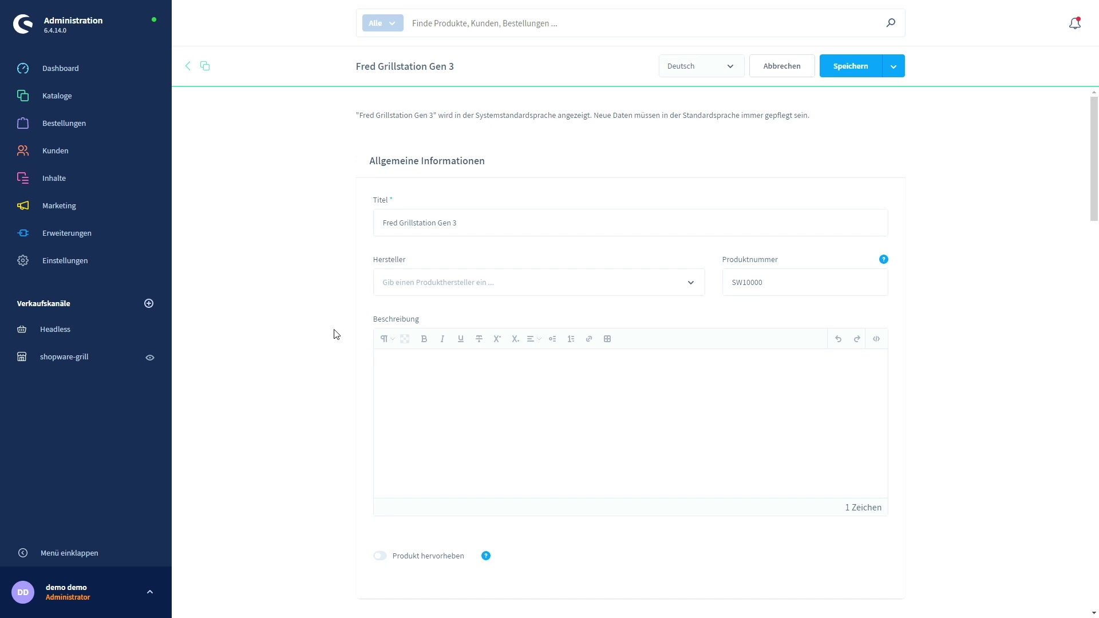
# Paste the prepared multi-paragraph grill text into the Beschreibung editor and scroll to Preise.
pyautogui.hotkey('ctrl', 'v')
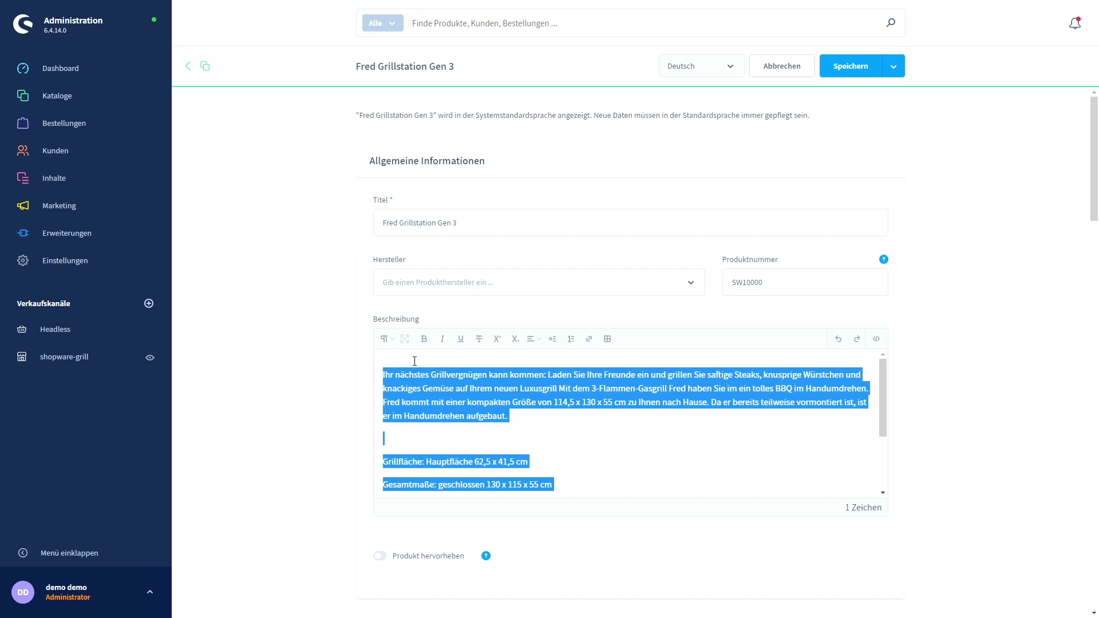
pyautogui.click(432, 438)
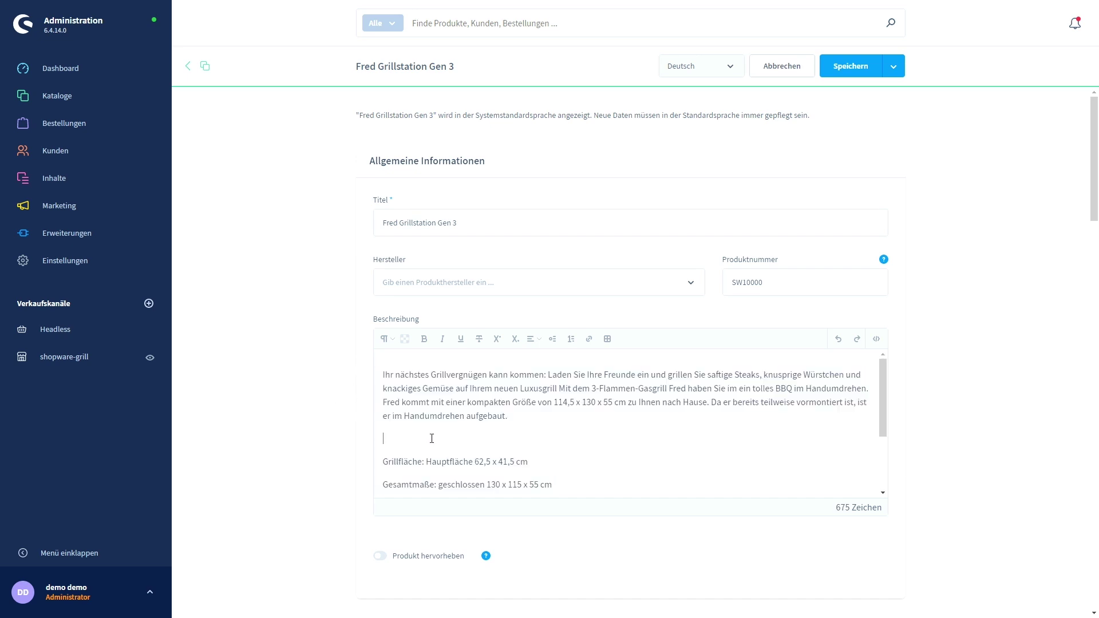
pyautogui.scroll(-1, 336, 456)
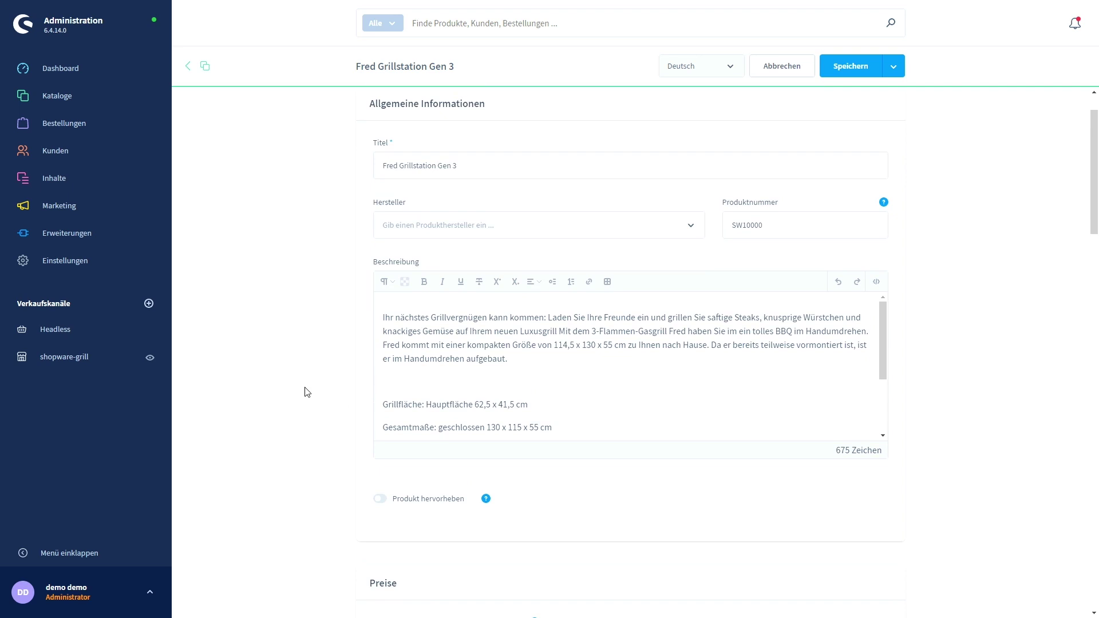
pyautogui.scroll(1, 288, 385)
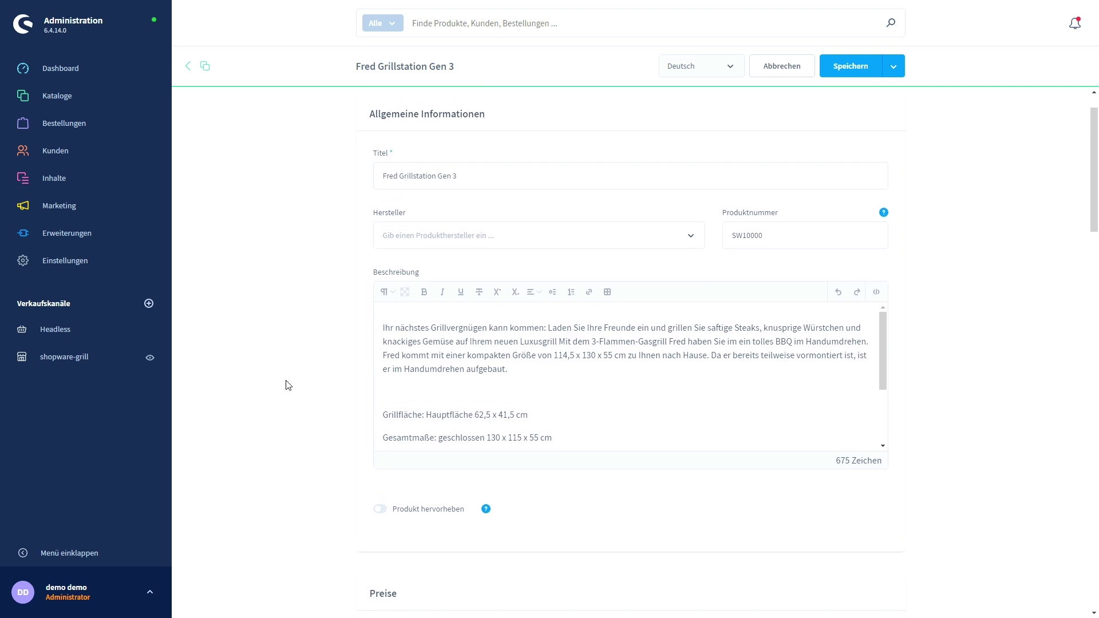
pyautogui.scroll(-8, 287, 383)
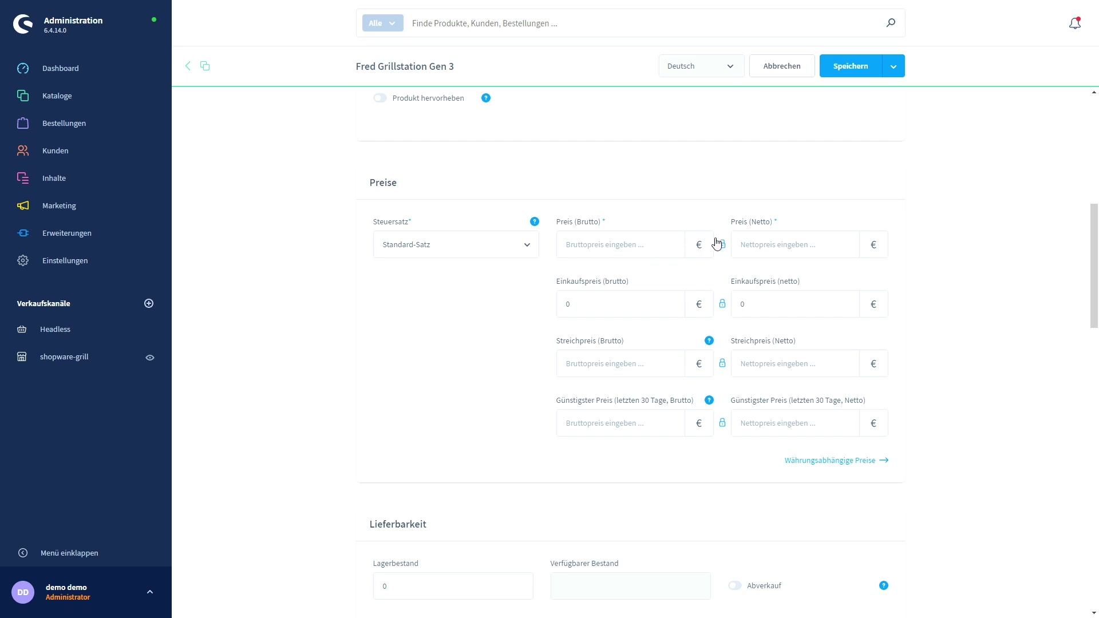
# Enter a gross price of 399 €, giving a net price of 335.29411764706 €.
pyautogui.click(589, 242)
pyautogui.write('399')
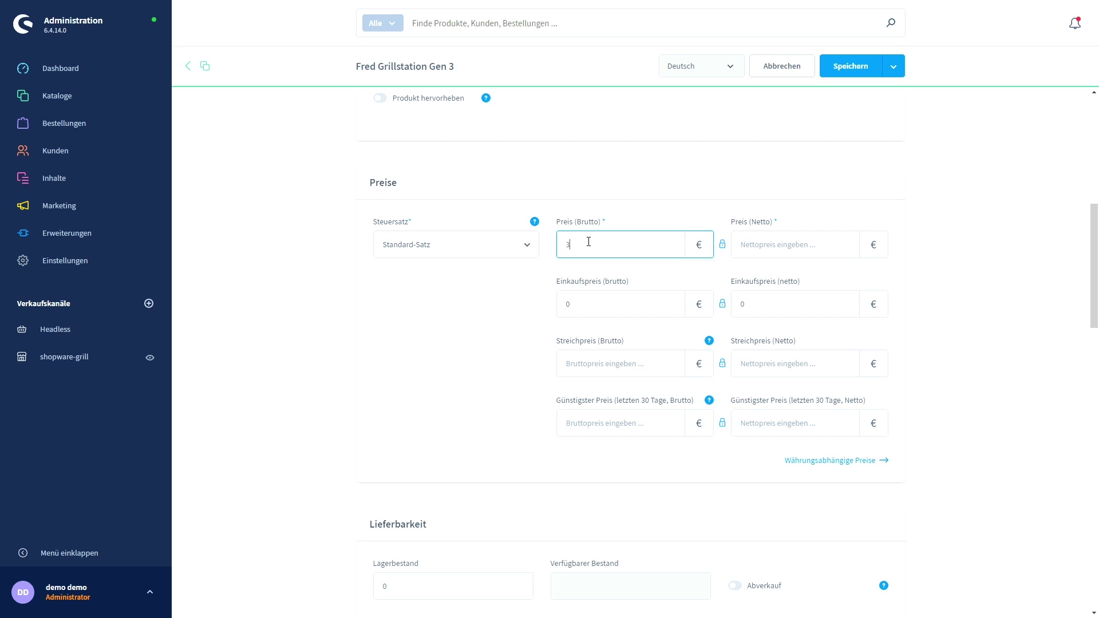
pyautogui.click(461, 186)
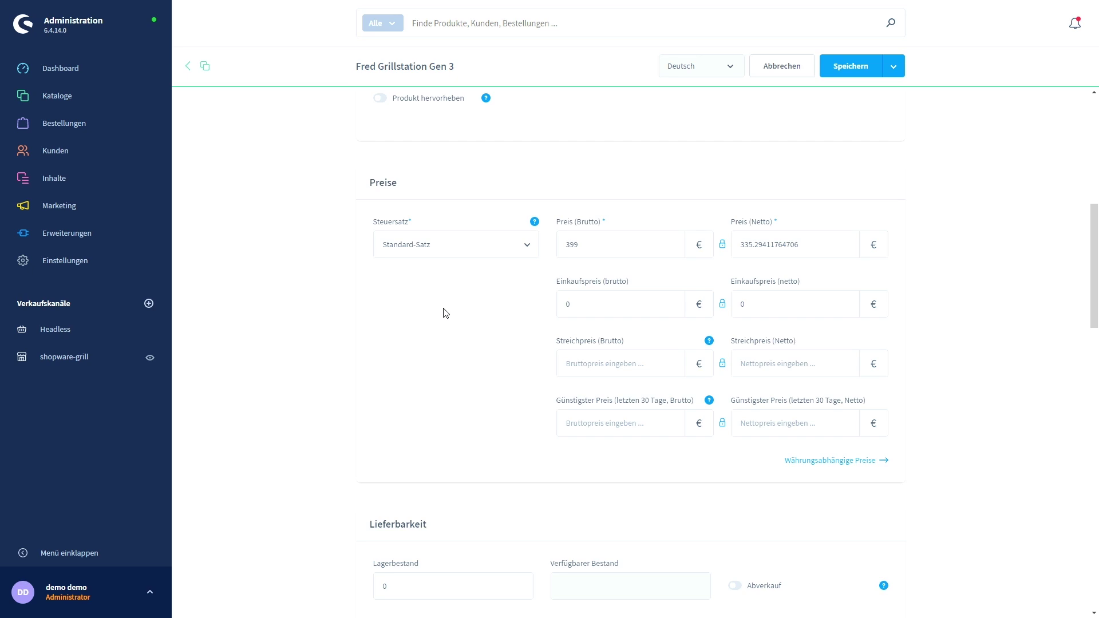
# Replace the Lagerbestand value in Lieferbarkeit with 100.
pyautogui.scroll(-6, 279, 386)
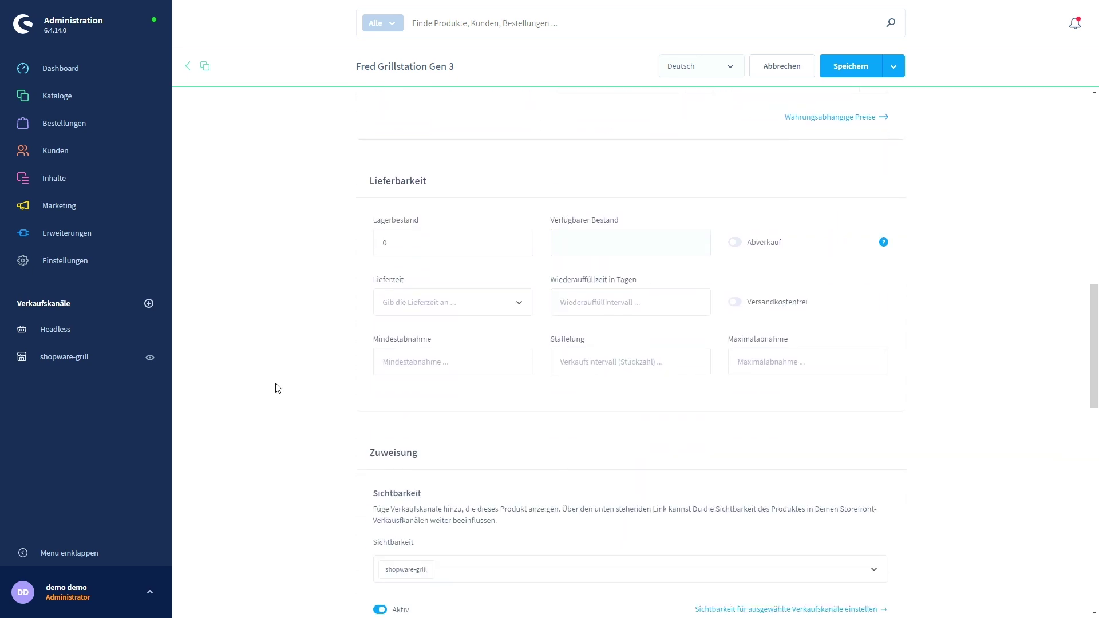
pyautogui.doubleClick(382, 242)
pyautogui.write('100')
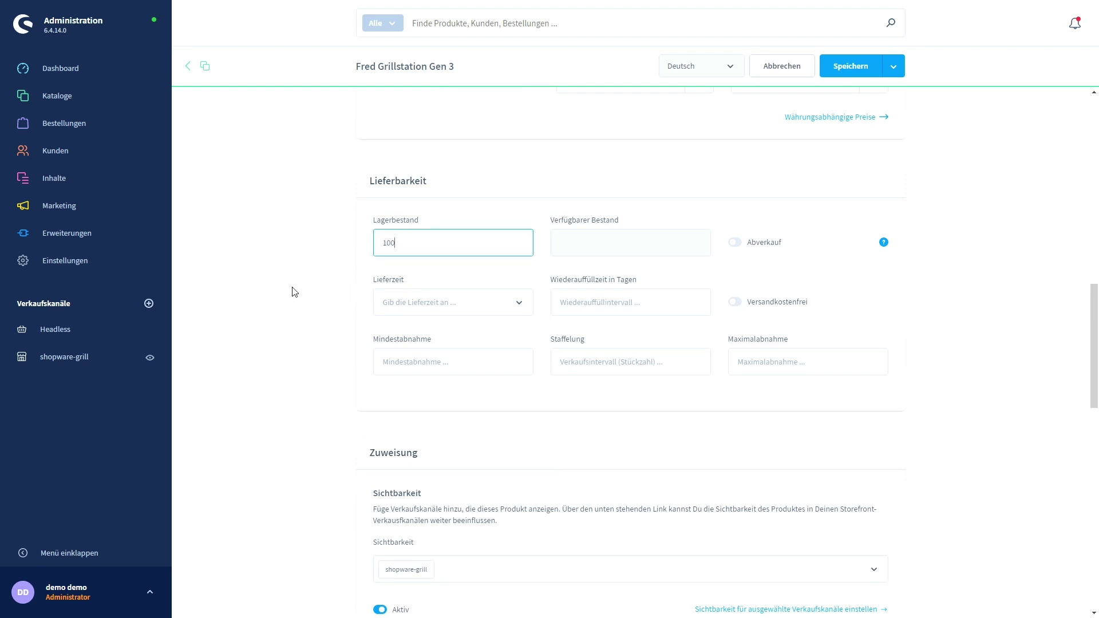
pyautogui.click(293, 292)
# Scroll down the product form to the Zuweisung visibility and Kategorien und Tags settings.
pyautogui.scroll(-1, 269, 364)
pyautogui.scroll(-5, 262, 358)
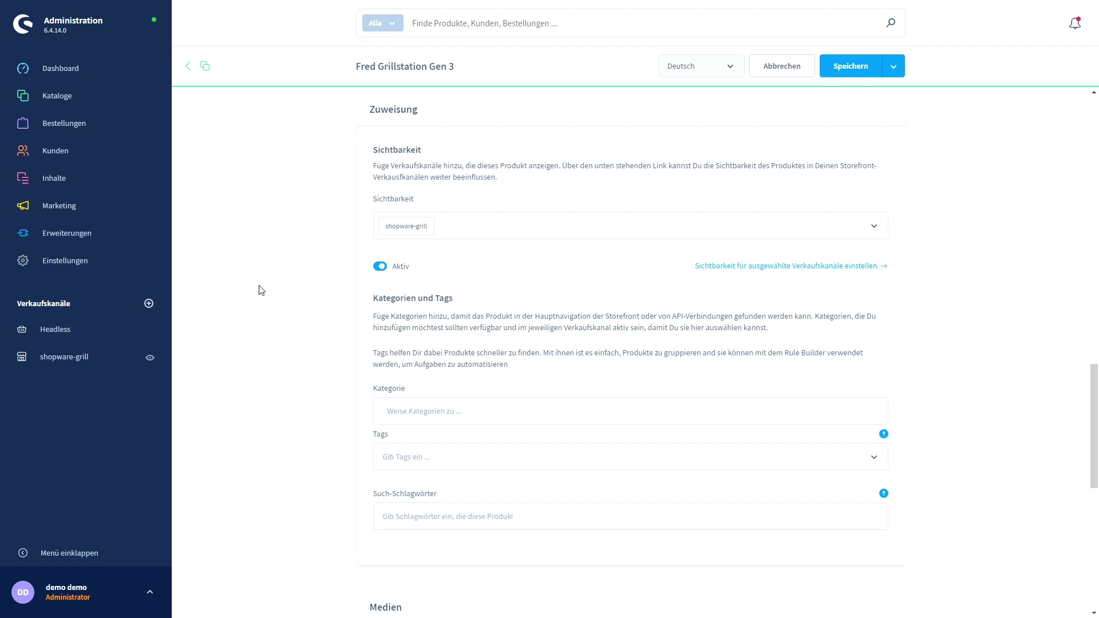
pyautogui.scroll(-1, 305, 248)
pyautogui.scroll(1, 306, 247)
pyautogui.scroll(-1, 310, 309)
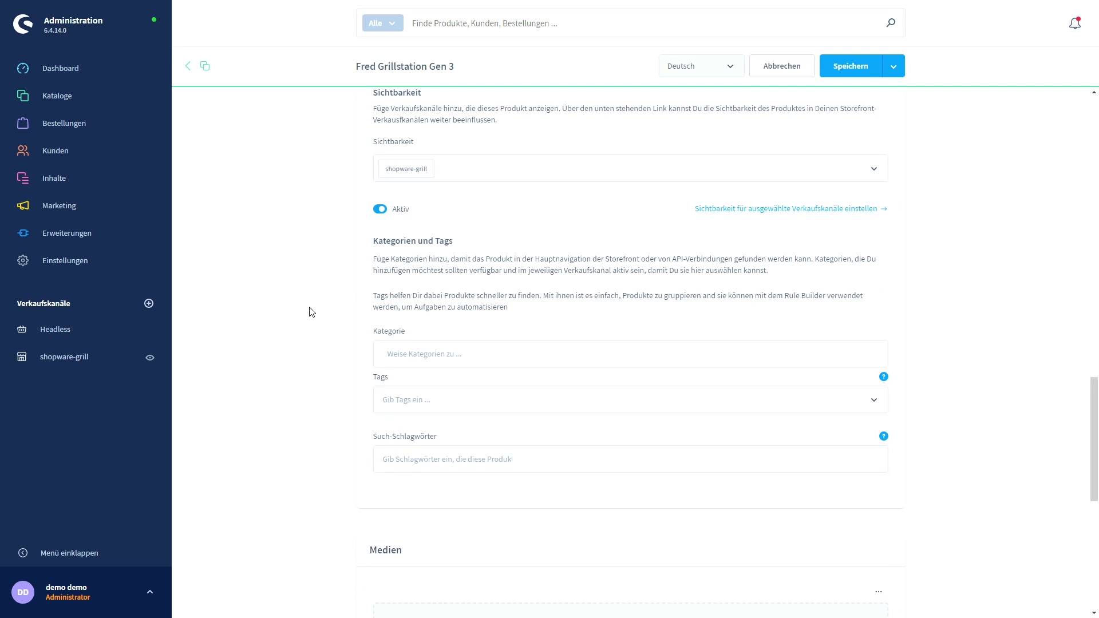
# Assign the product to the Home > Gasgrill > Grillstation category.
pyautogui.click(417, 352)
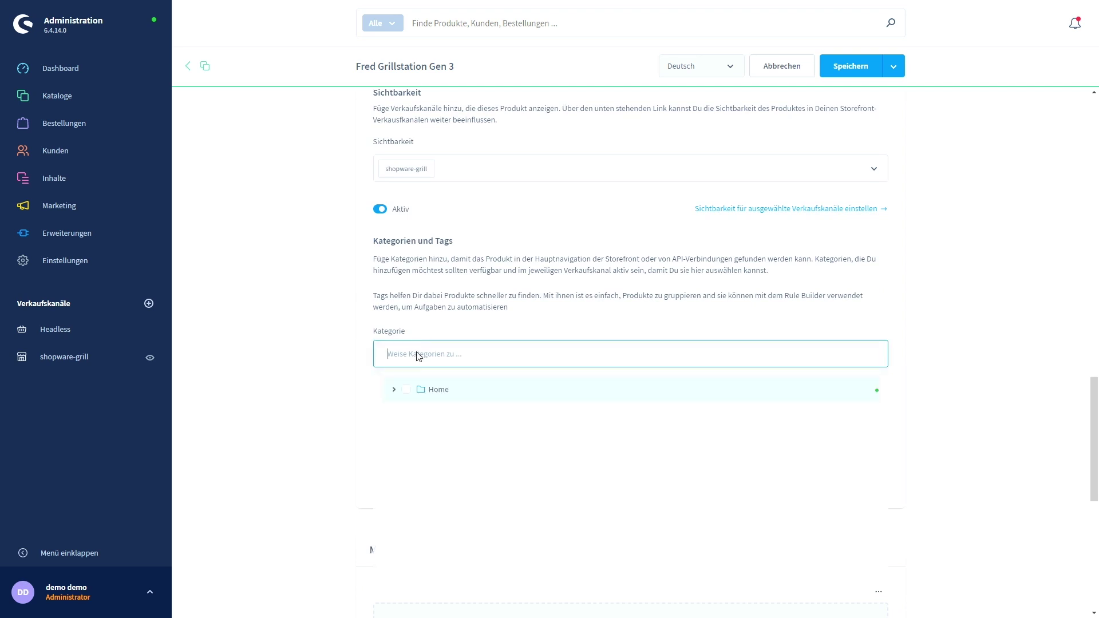
pyautogui.click(393, 391)
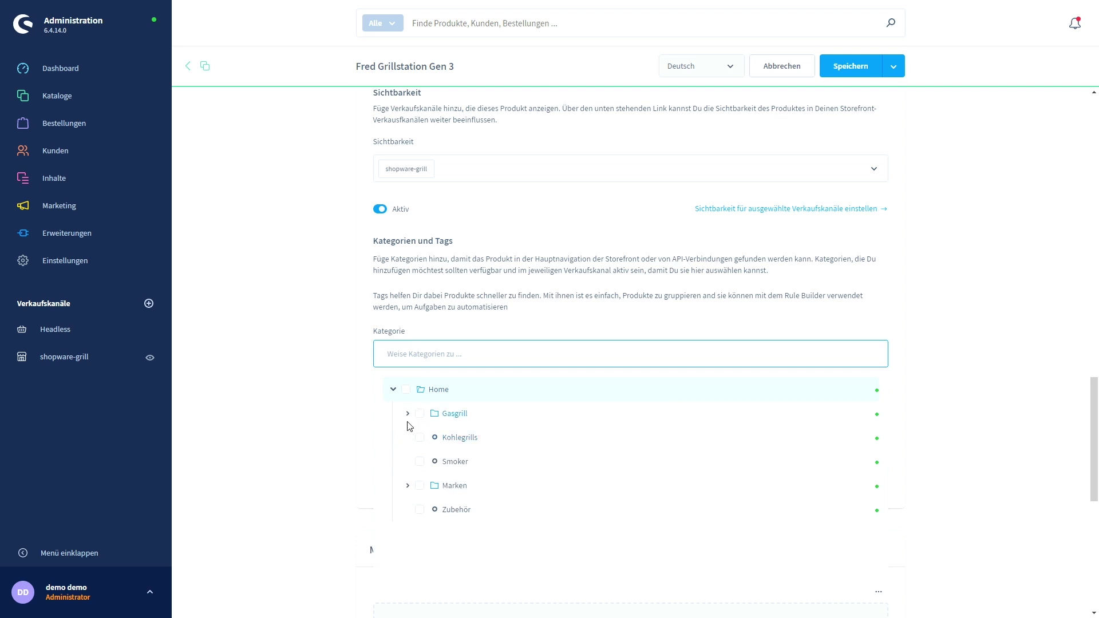
pyautogui.click(408, 414)
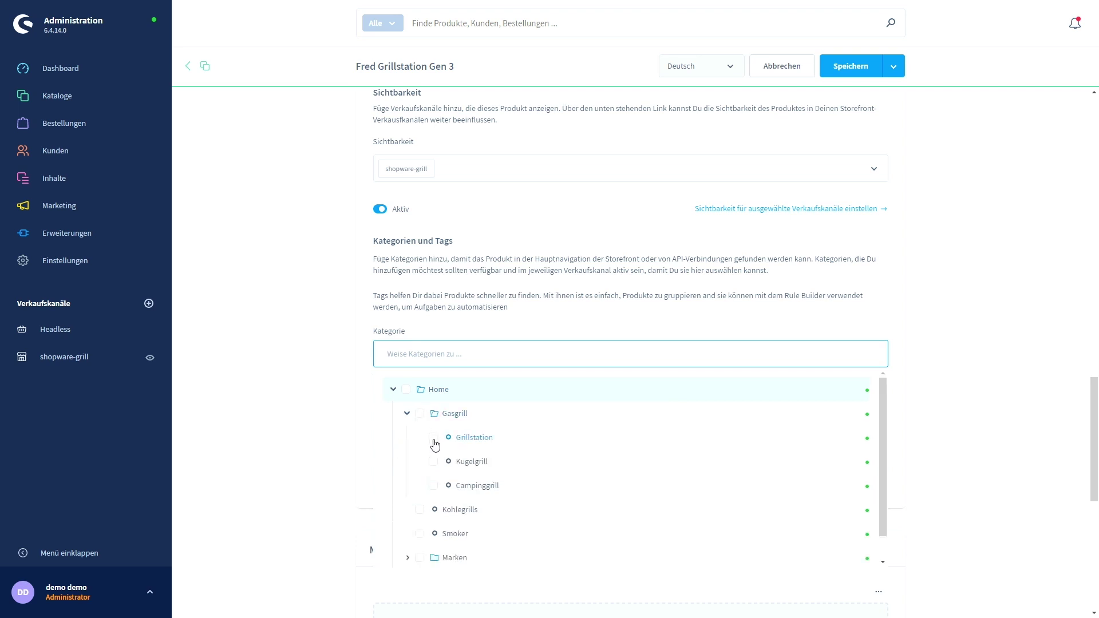
pyautogui.click(434, 439)
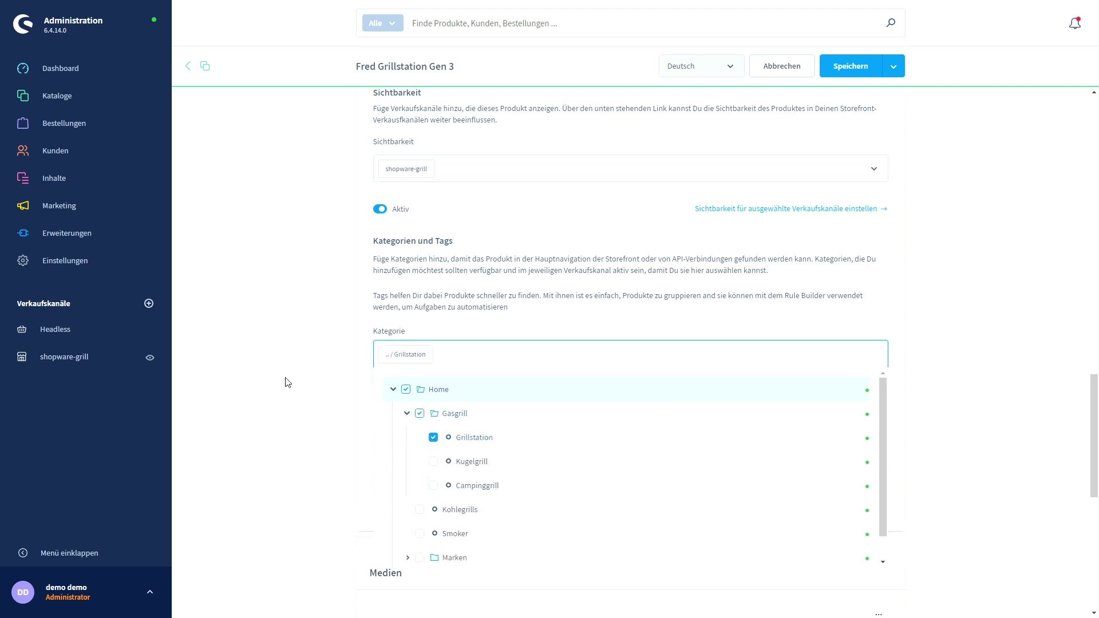
pyautogui.click(273, 333)
pyautogui.scroll(-1, 271, 332)
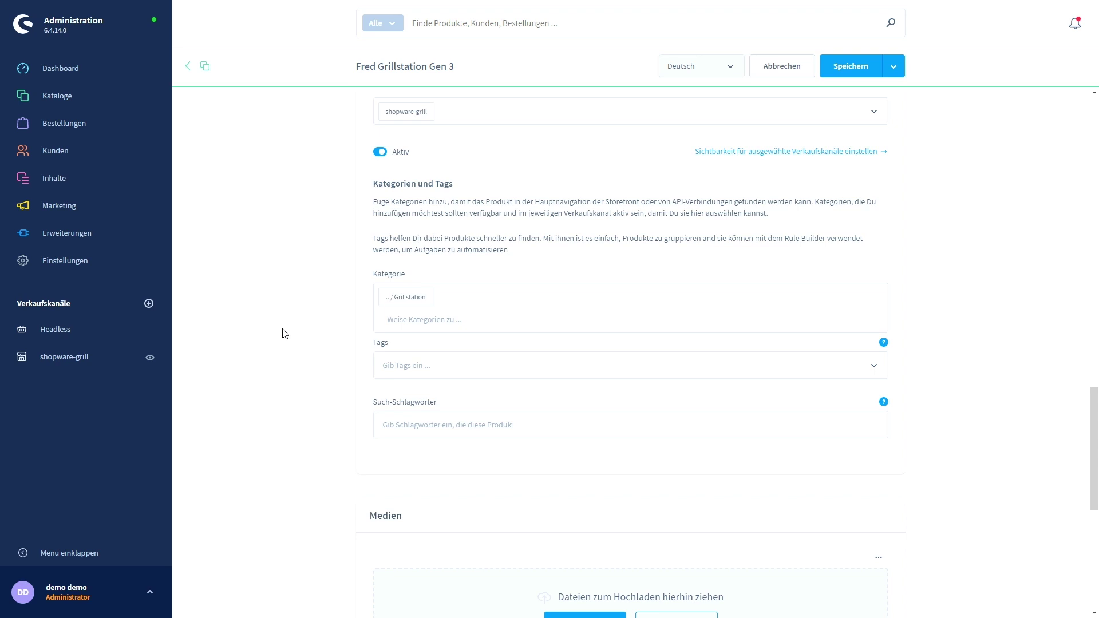
# Scroll down to the product's still-empty Medien gallery.
pyautogui.scroll(1, 278, 401)
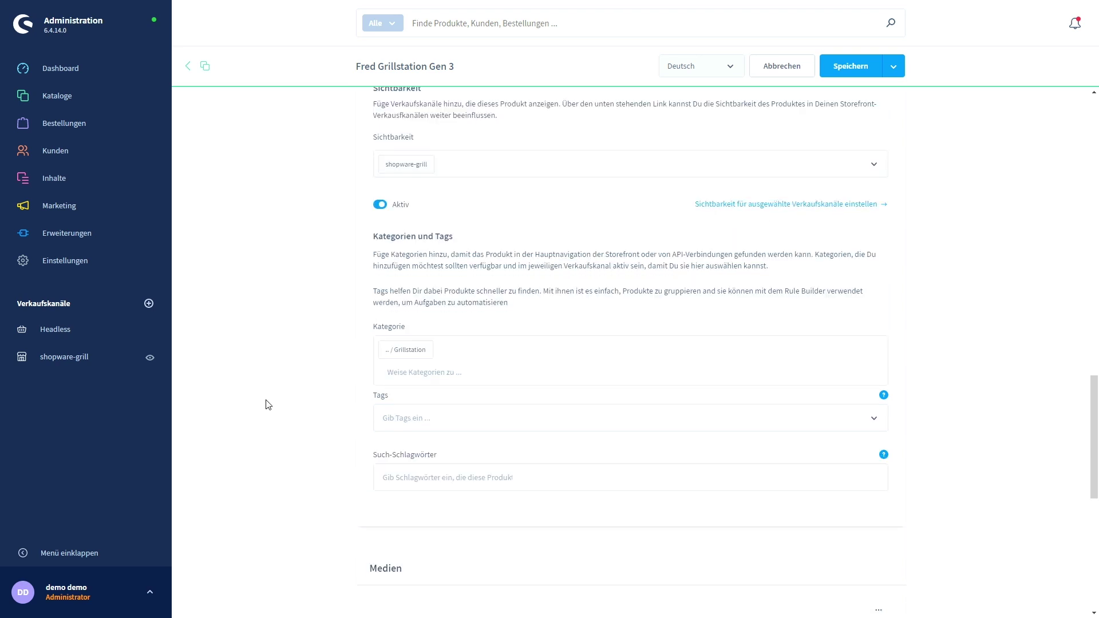
pyautogui.scroll(-5, 266, 398)
pyautogui.scroll(-1, 271, 392)
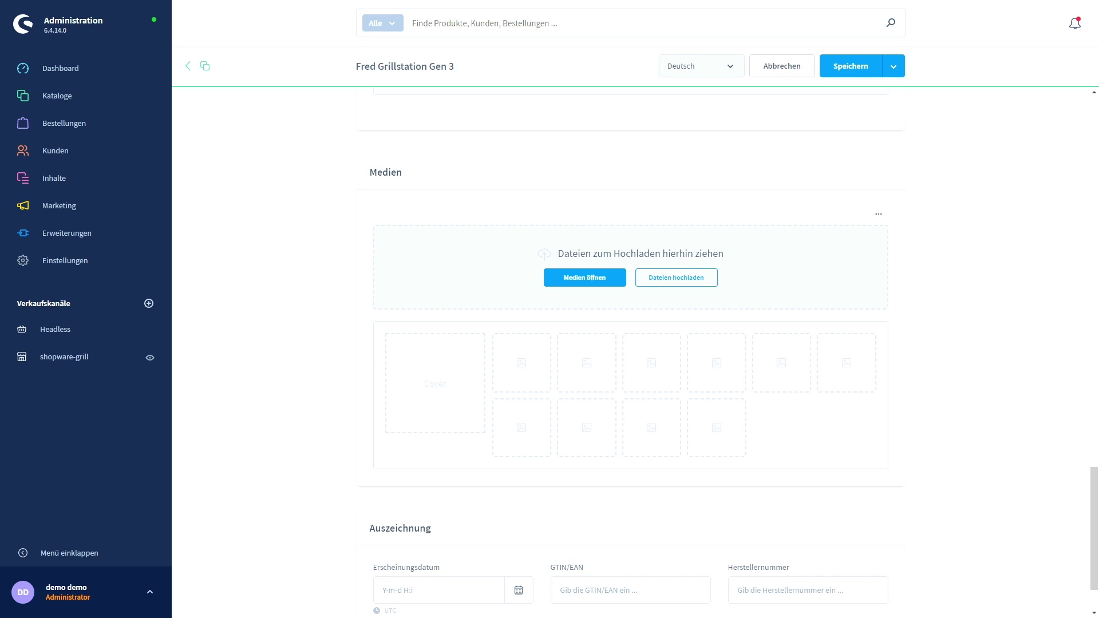
# Drag four product images into the Medien gallery to upload them.
pyautogui.moveTo(344, 384); pyautogui.dragTo(481, 289)
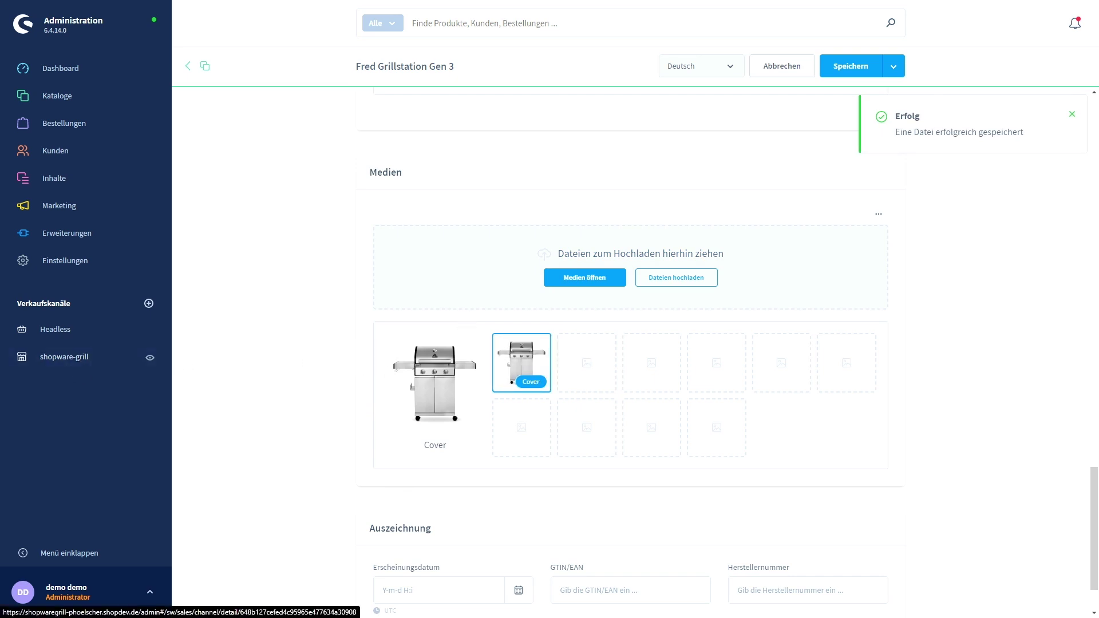
pyautogui.moveTo(2, 481); pyautogui.dragTo(486, 276)
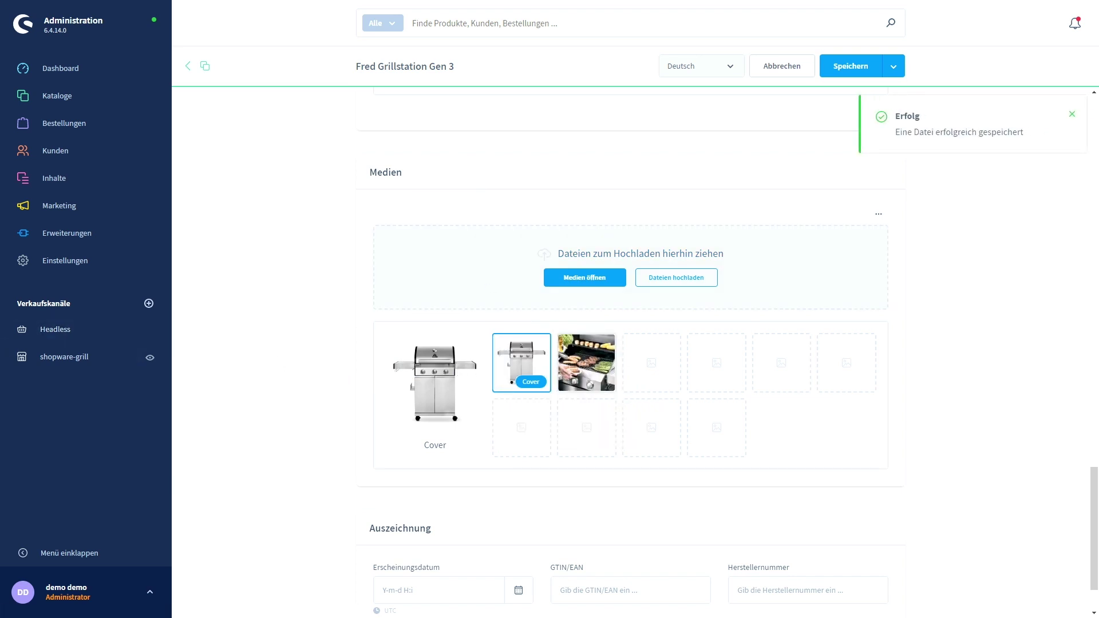
pyautogui.moveTo(7, 348); pyautogui.dragTo(533, 241)
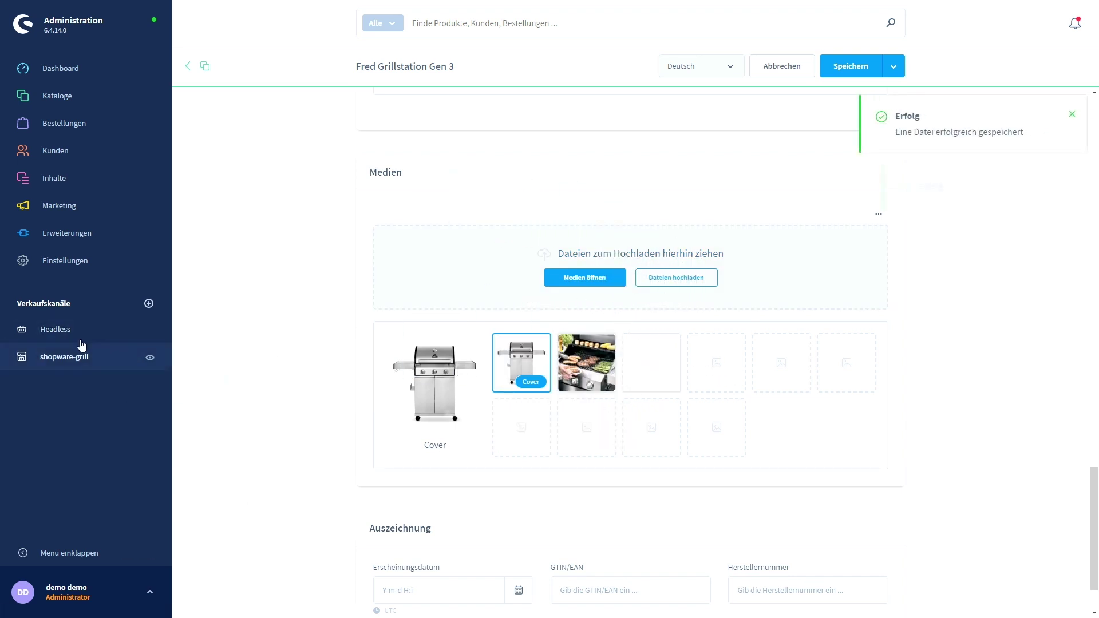
pyautogui.moveTo(53, 606); pyautogui.dragTo(466, 281)
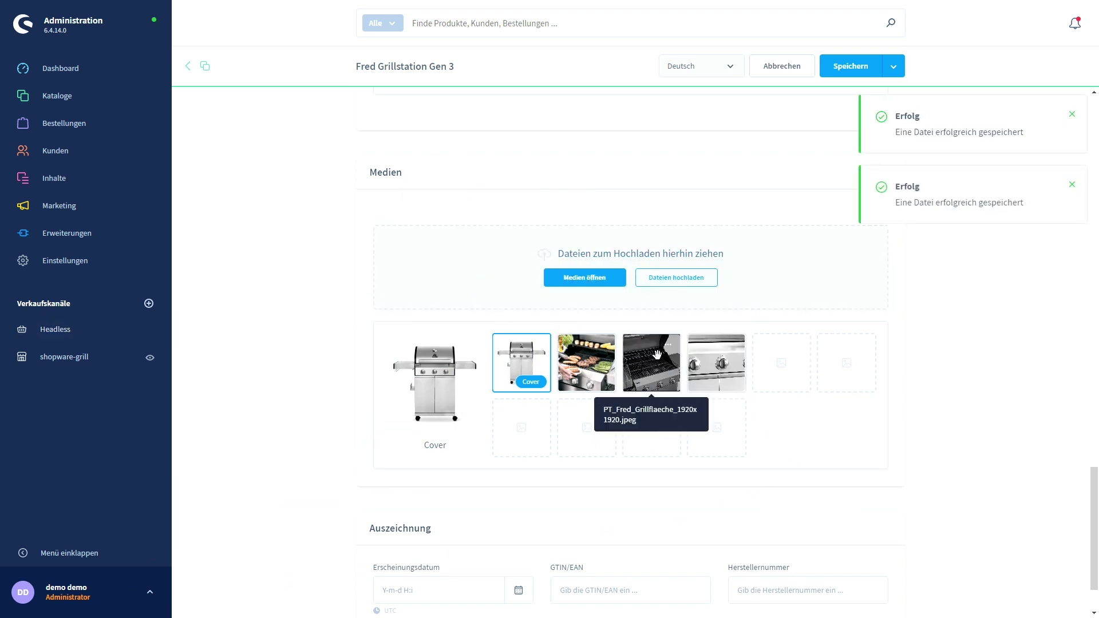
# Make the standalone stainless-steel grill photo the cover image via 'Als Cover nutzen'.
pyautogui.click(602, 352)
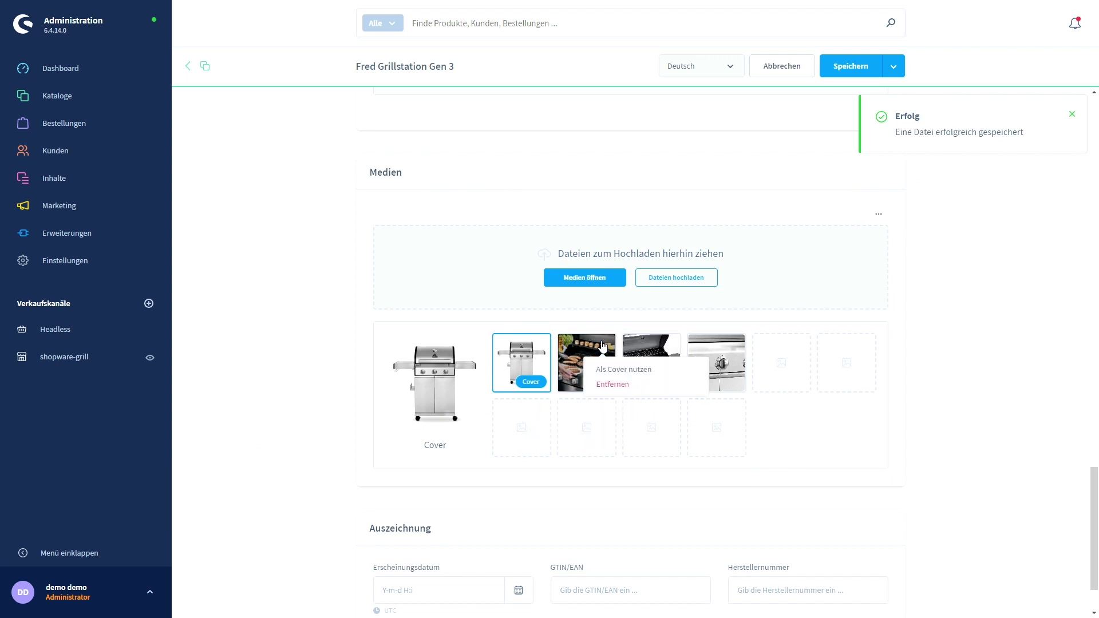
pyautogui.click(629, 370)
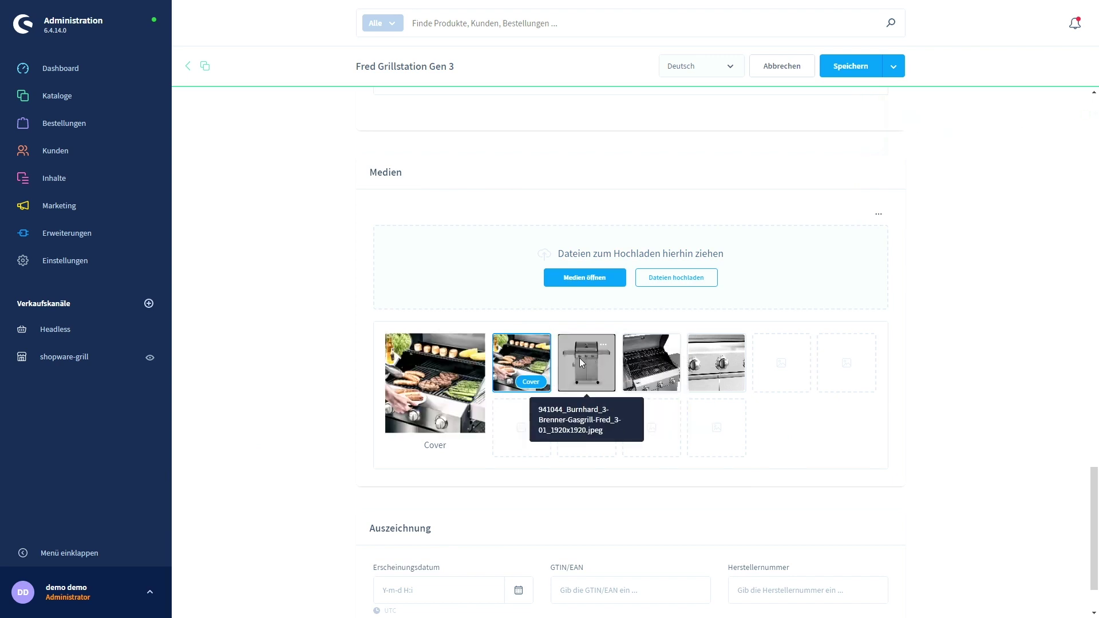
pyautogui.click(538, 344)
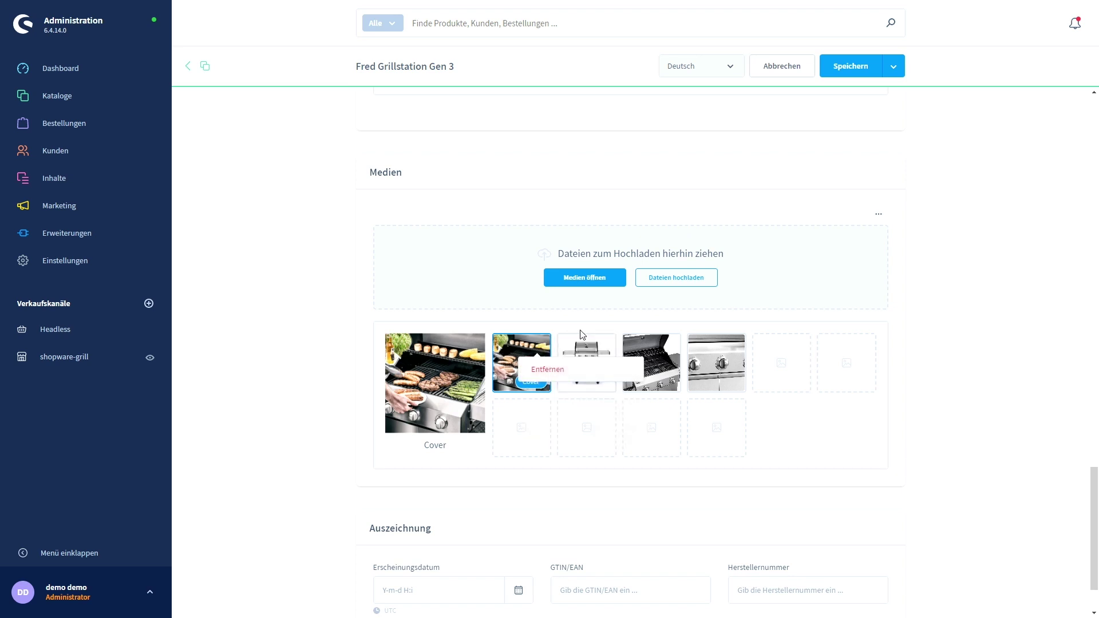
pyautogui.click(603, 345)
pyautogui.click(616, 368)
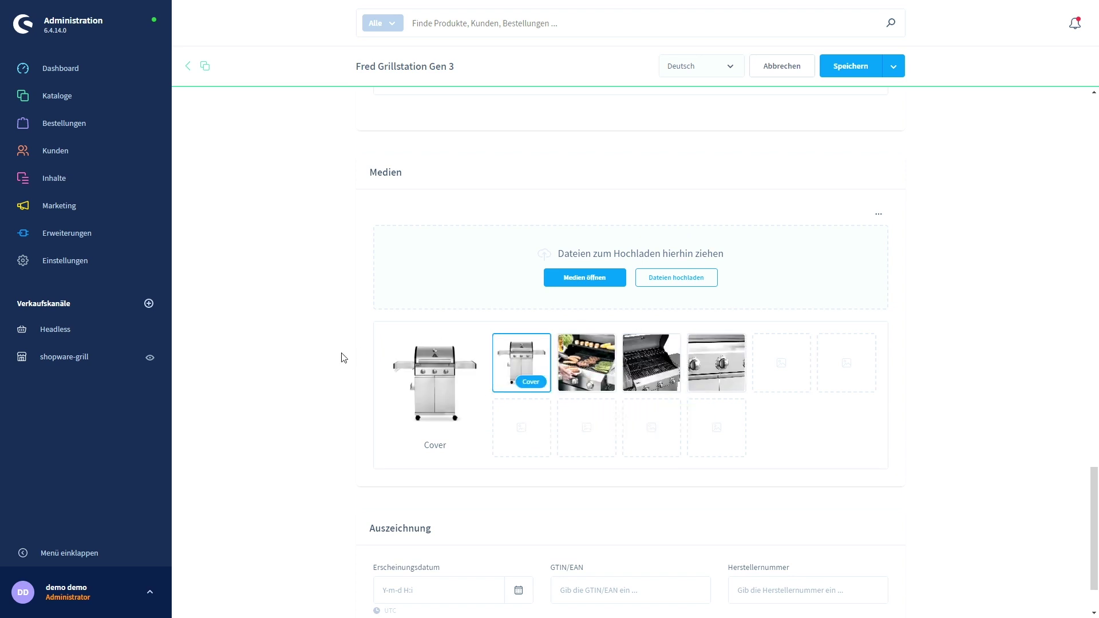
# Scroll down and save Fred Grillstation Gen 3 so its new media is stored.
pyautogui.scroll(-2, 260, 373)
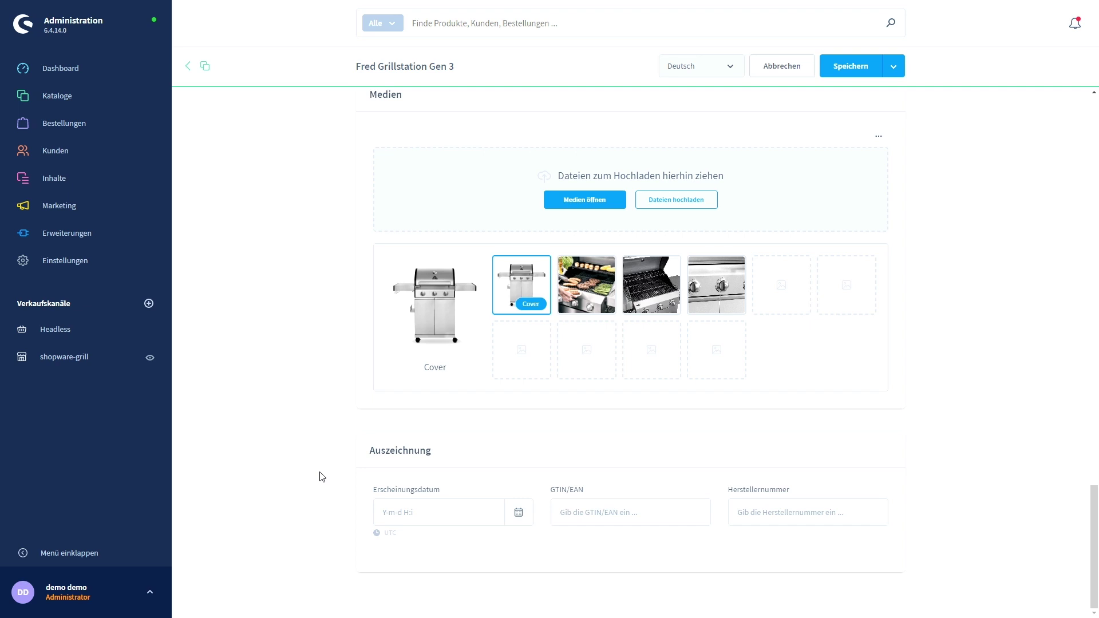
pyautogui.click(849, 77)
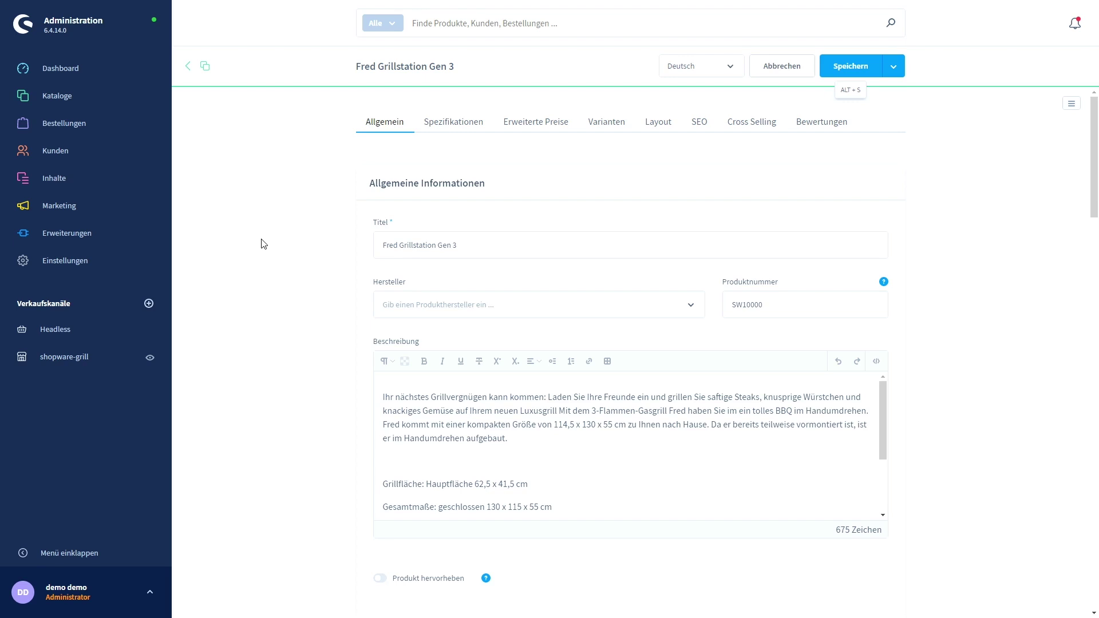
pyautogui.hotkey('ctrl', 'Tab')
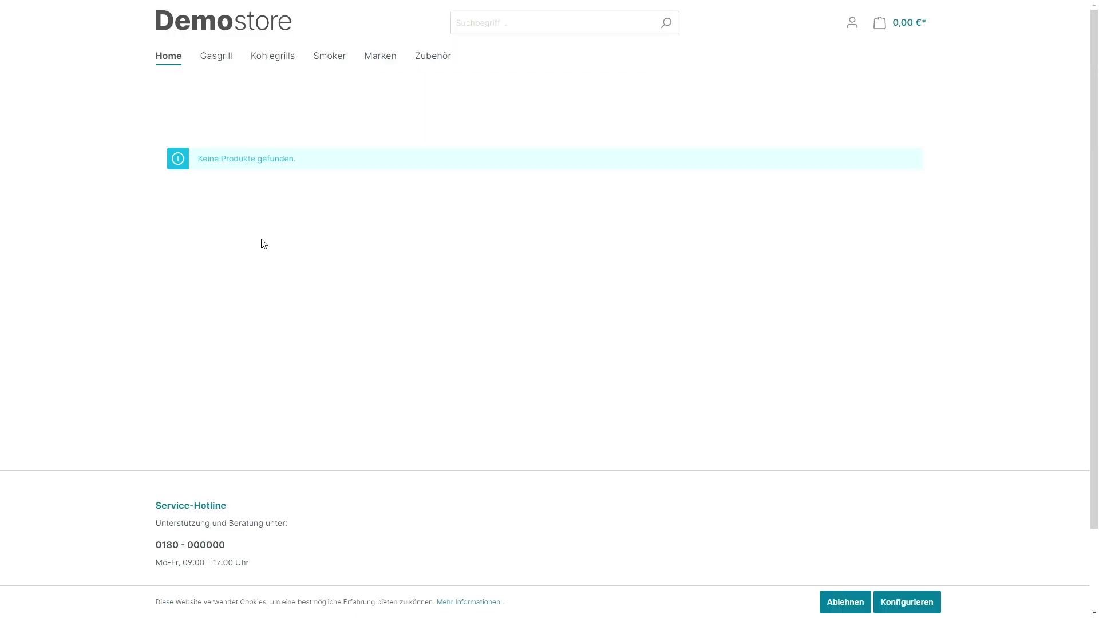
pyautogui.press('F5')
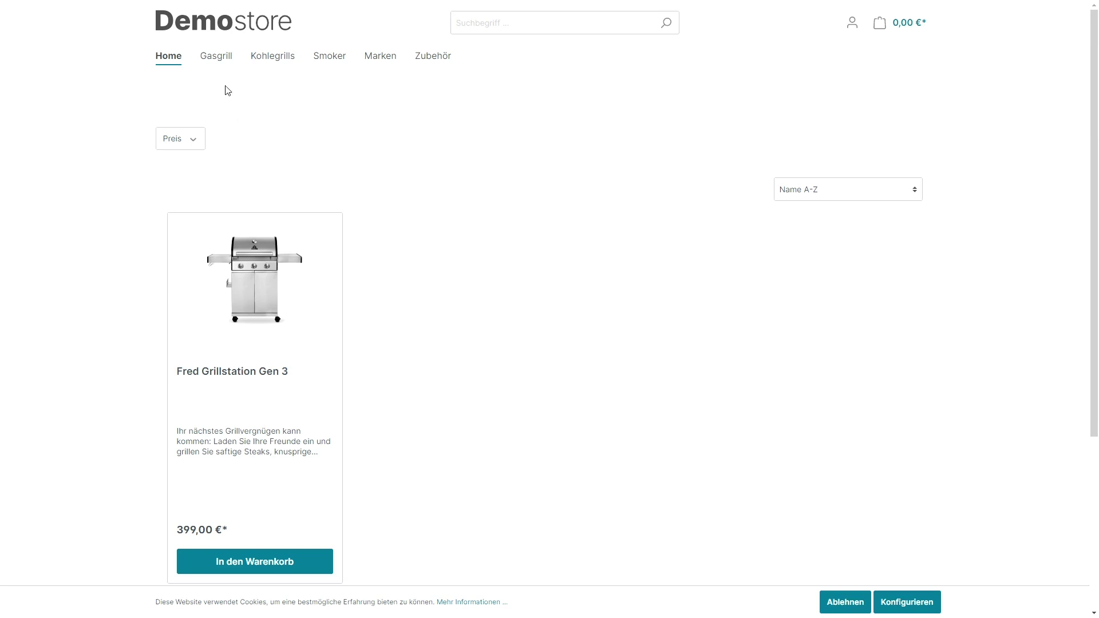
pyautogui.click(215, 65)
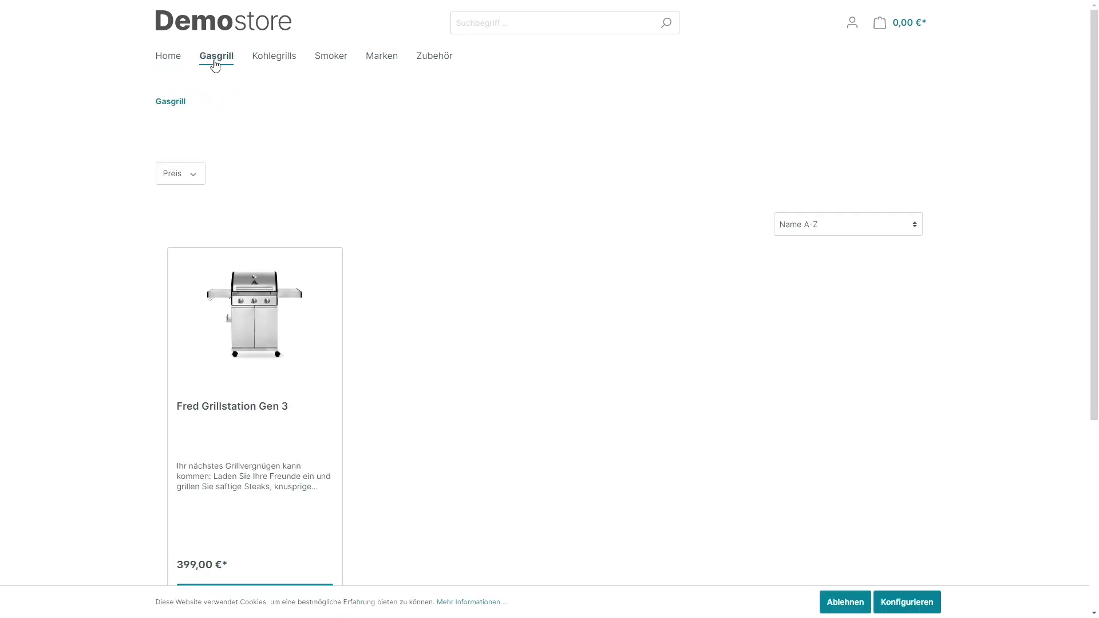
pyautogui.moveTo(220, 67)
pyautogui.click(216, 134)
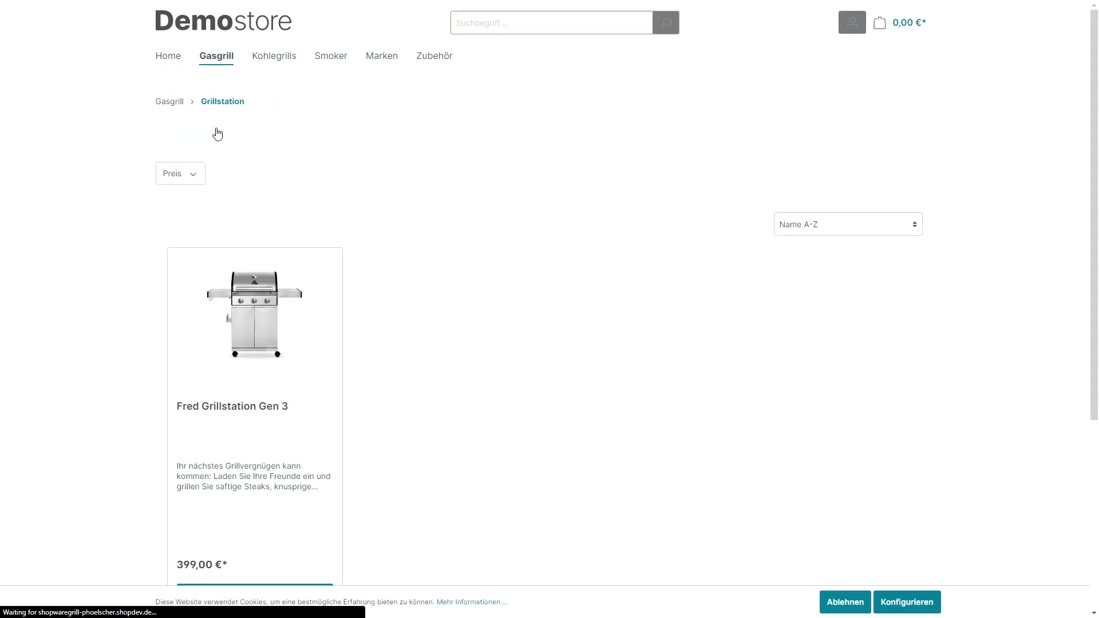
pyautogui.scroll(-1, 346, 206)
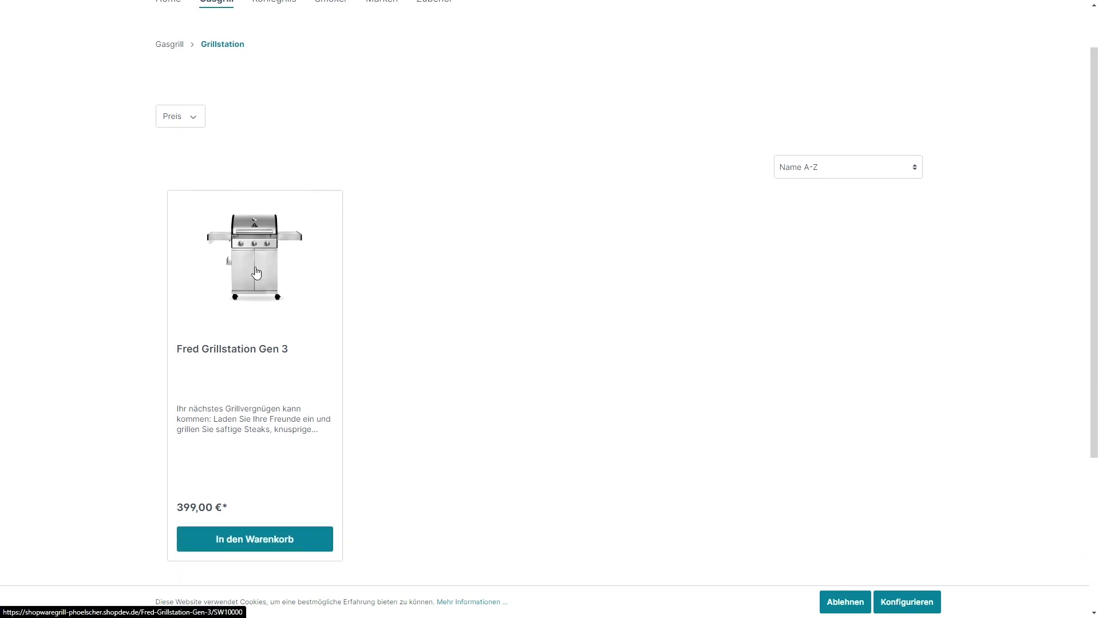
pyautogui.click(255, 273)
pyautogui.scroll(-1, 97, 285)
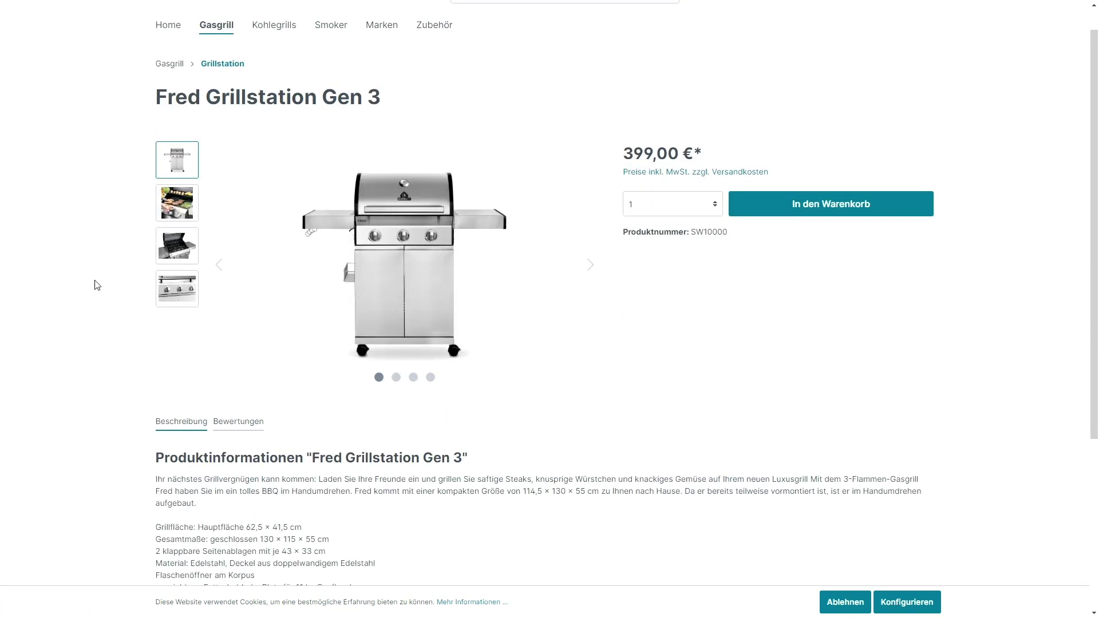
pyautogui.scroll(-3, 91, 295)
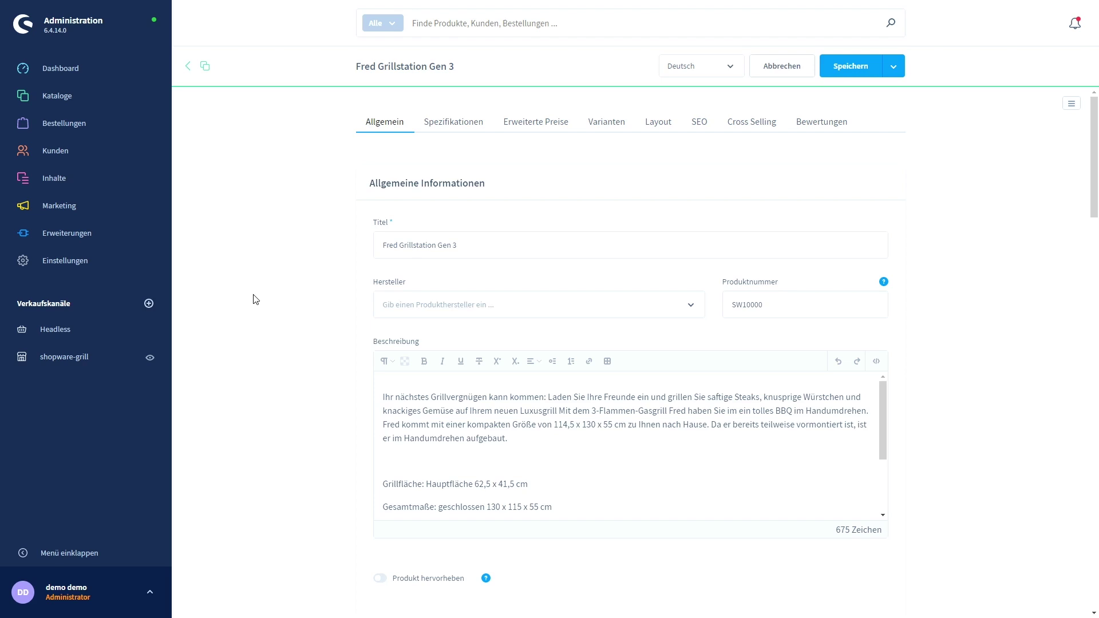
# Start a new manufacturer in Kataloge > Hersteller named Burnhard.
pyautogui.moveTo(114, 102)
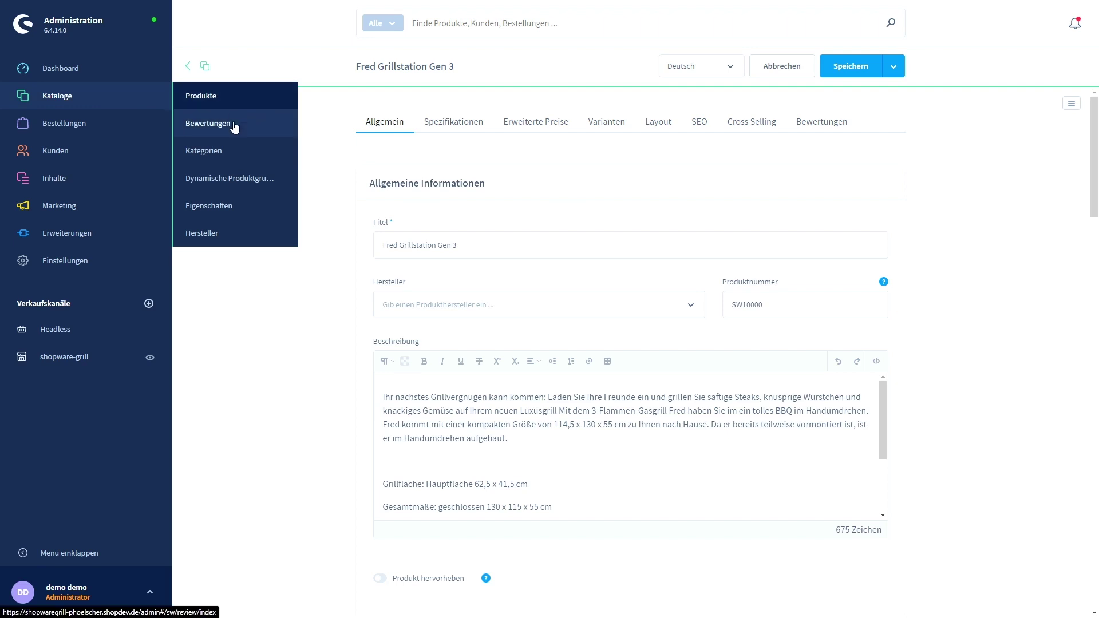
pyautogui.click(229, 234)
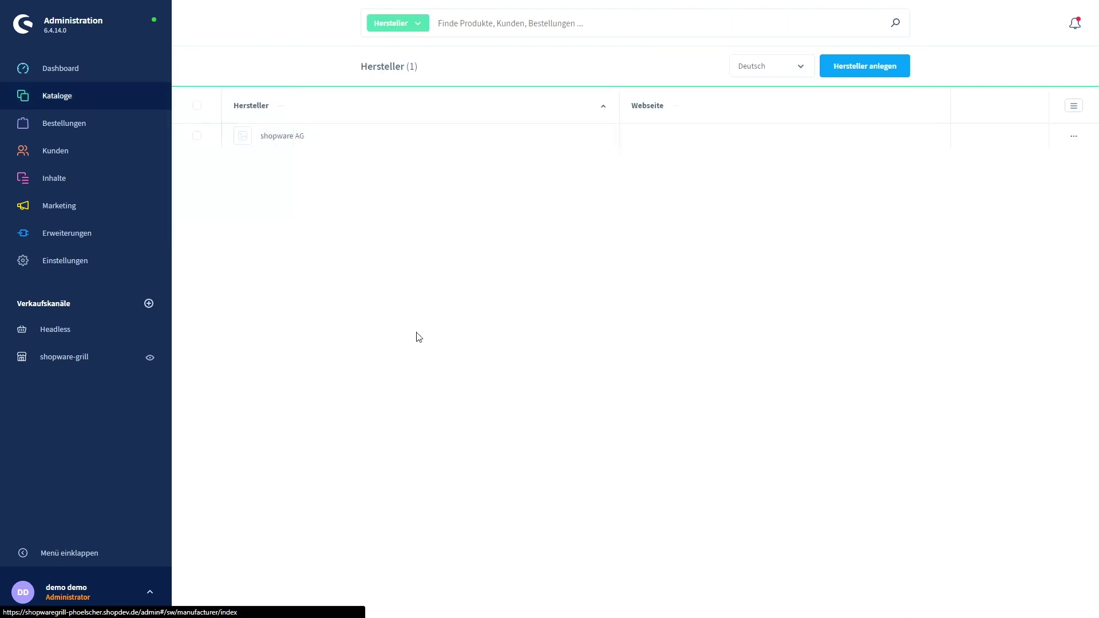
pyautogui.click(868, 69)
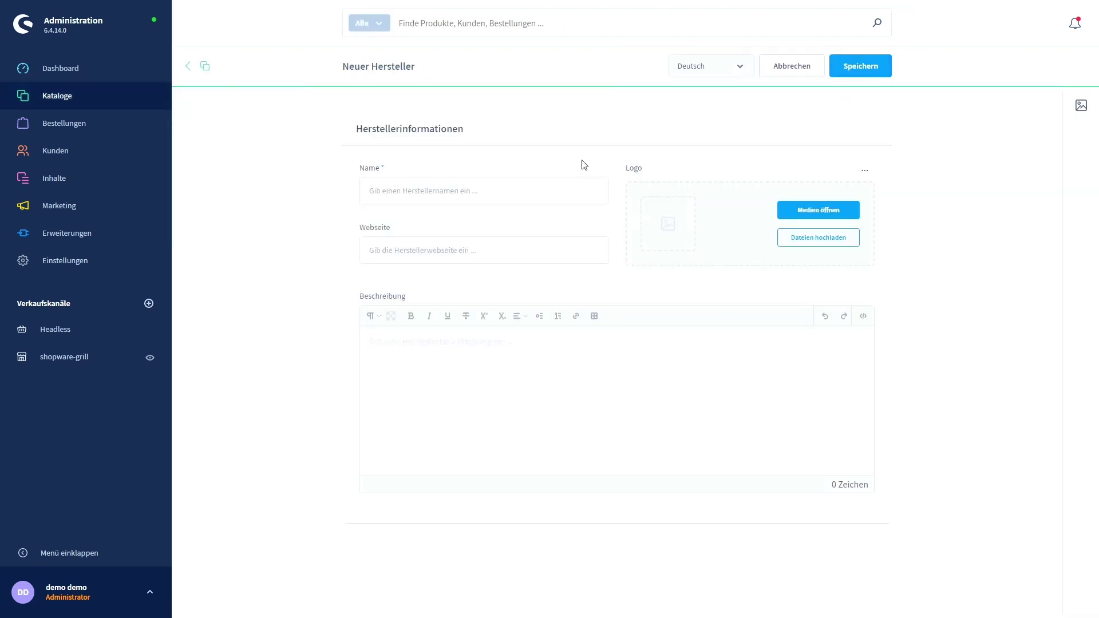
pyautogui.click(486, 189)
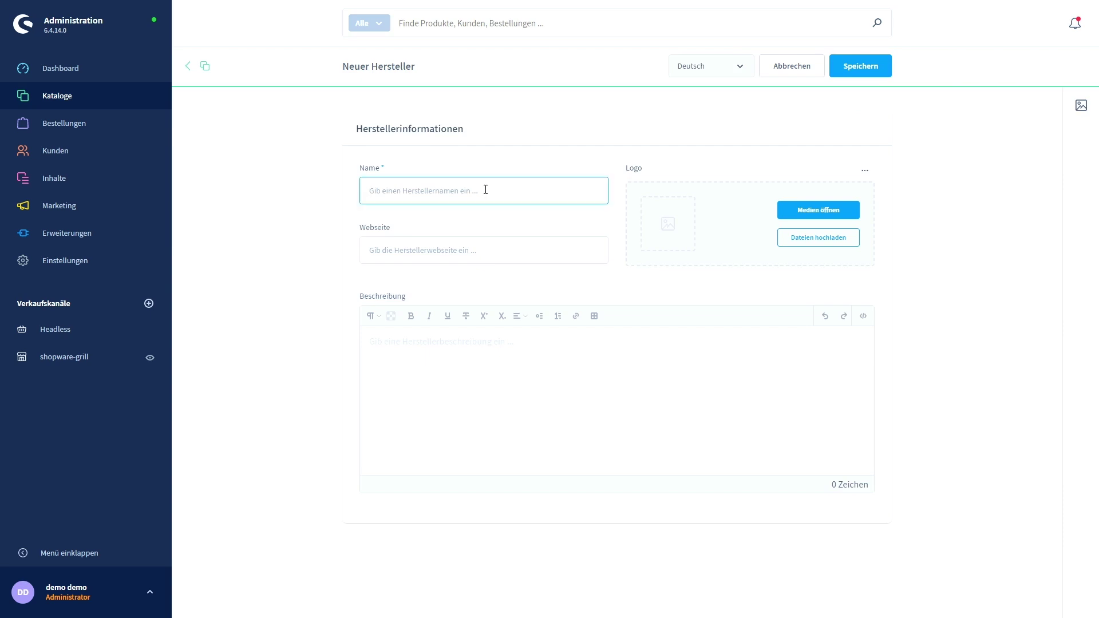
pyautogui.write('Burnhard')
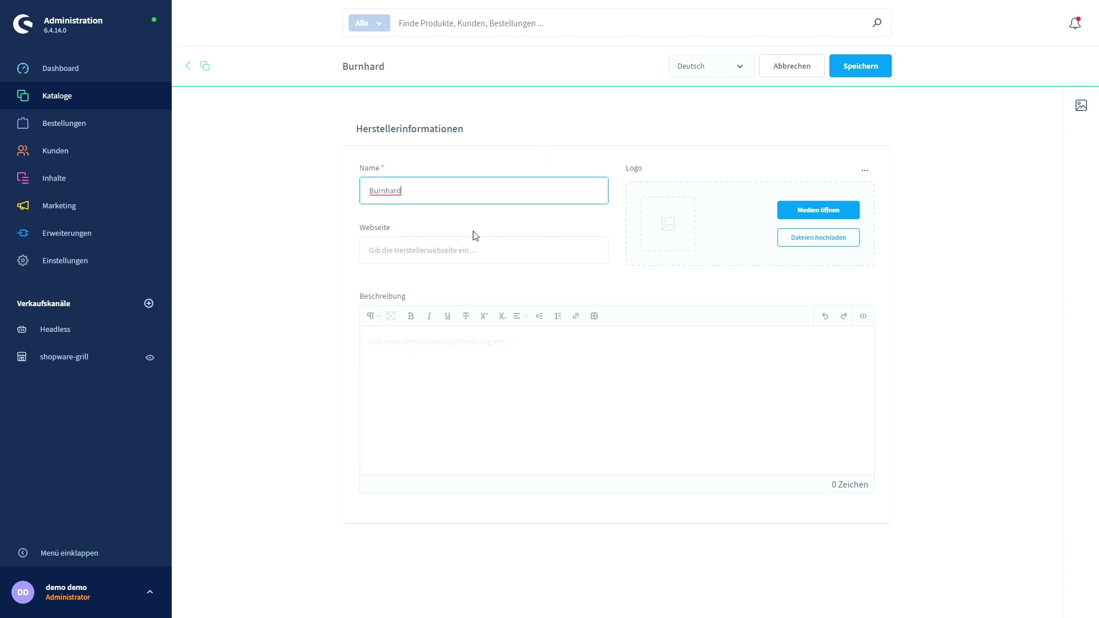
pyautogui.click(427, 252)
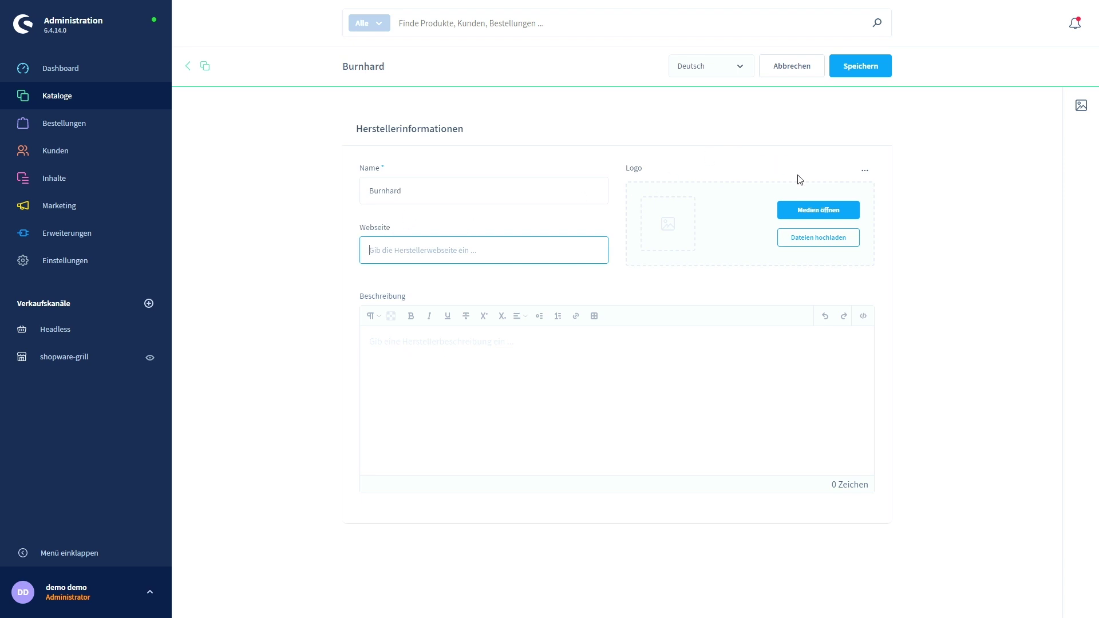
# Set image (6).png from Product Manufacturer Media as the Burnhard logo and save.
pyautogui.click(821, 216)
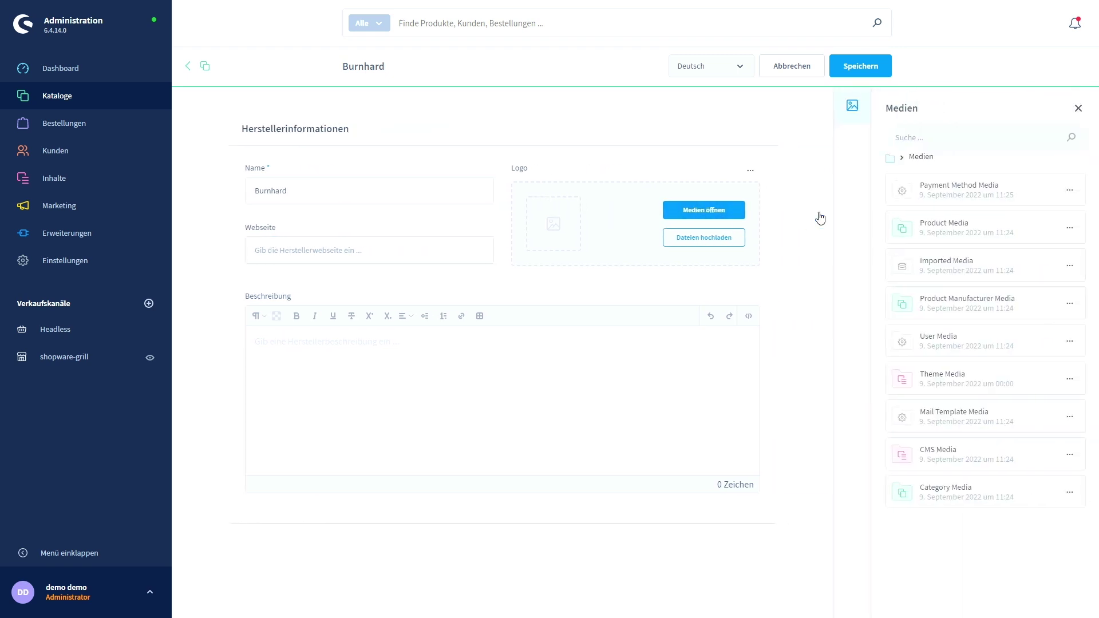
pyautogui.click(910, 309)
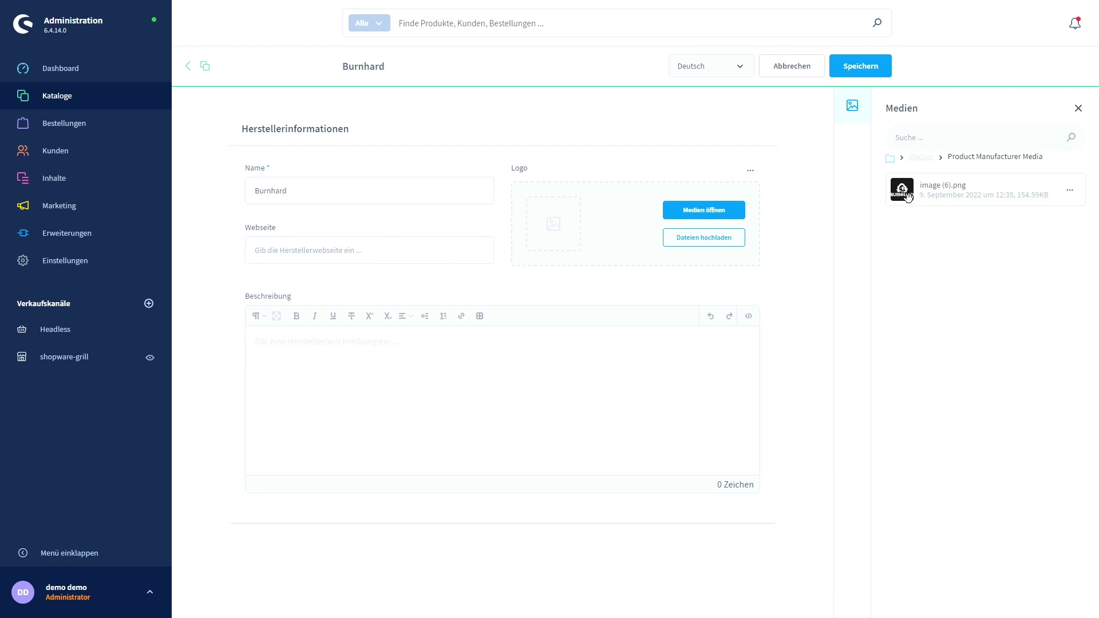
pyautogui.moveTo(908, 197); pyautogui.dragTo(598, 241)
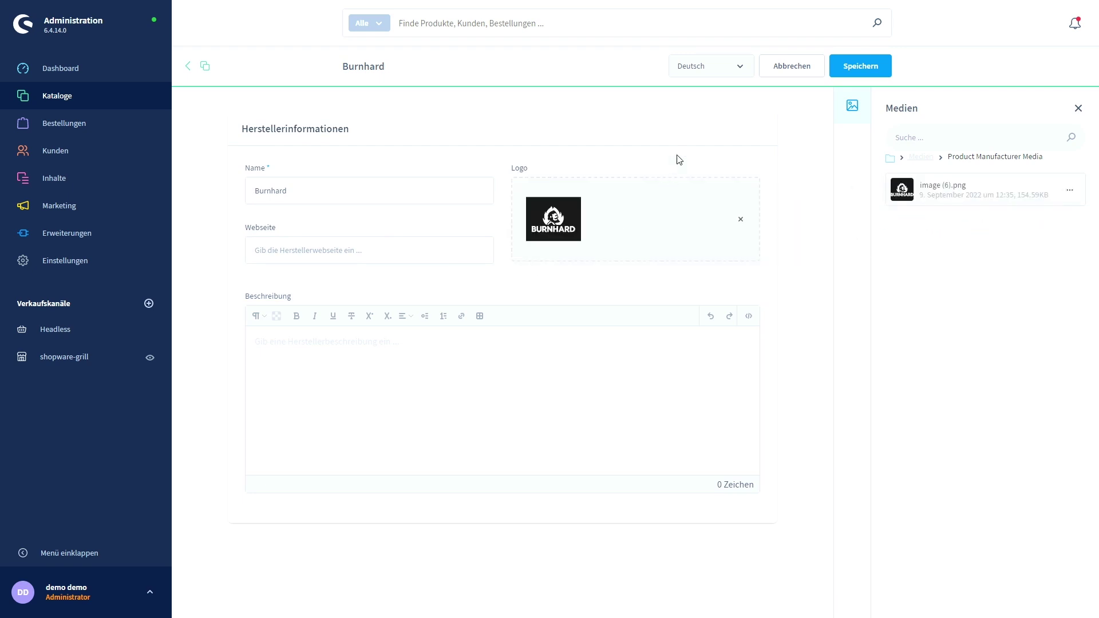
pyautogui.click(1079, 109)
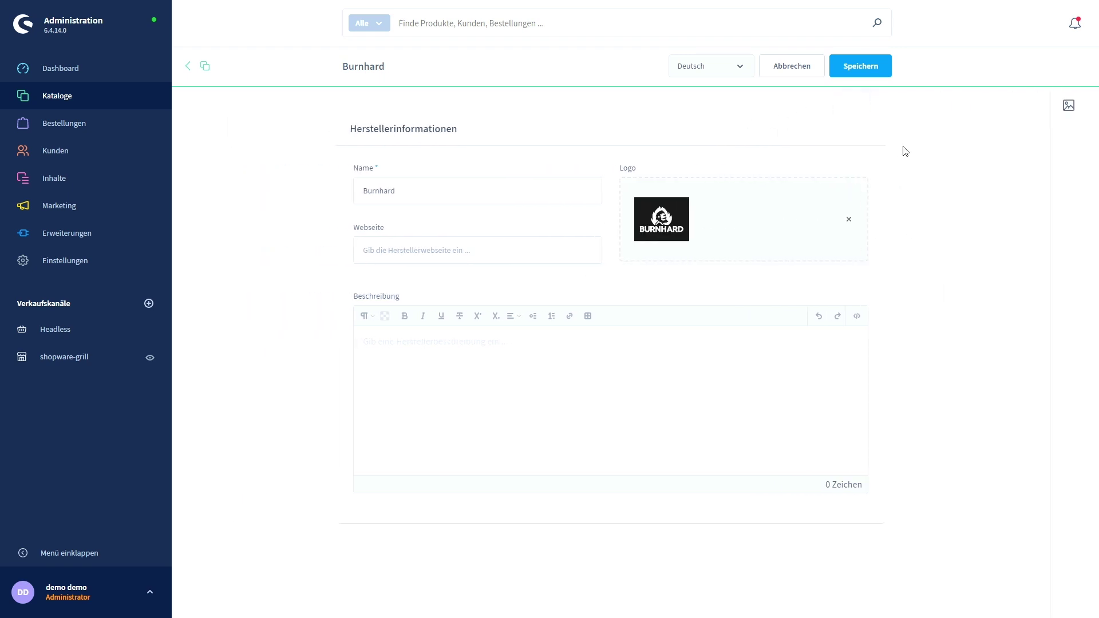
pyautogui.click(876, 73)
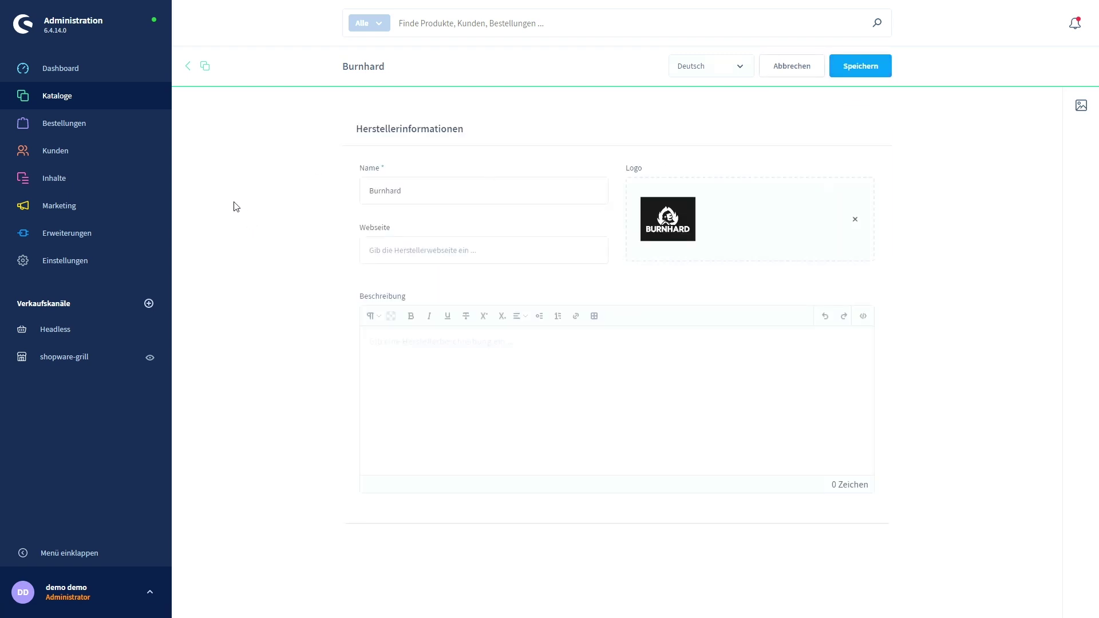
pyautogui.moveTo(78, 102)
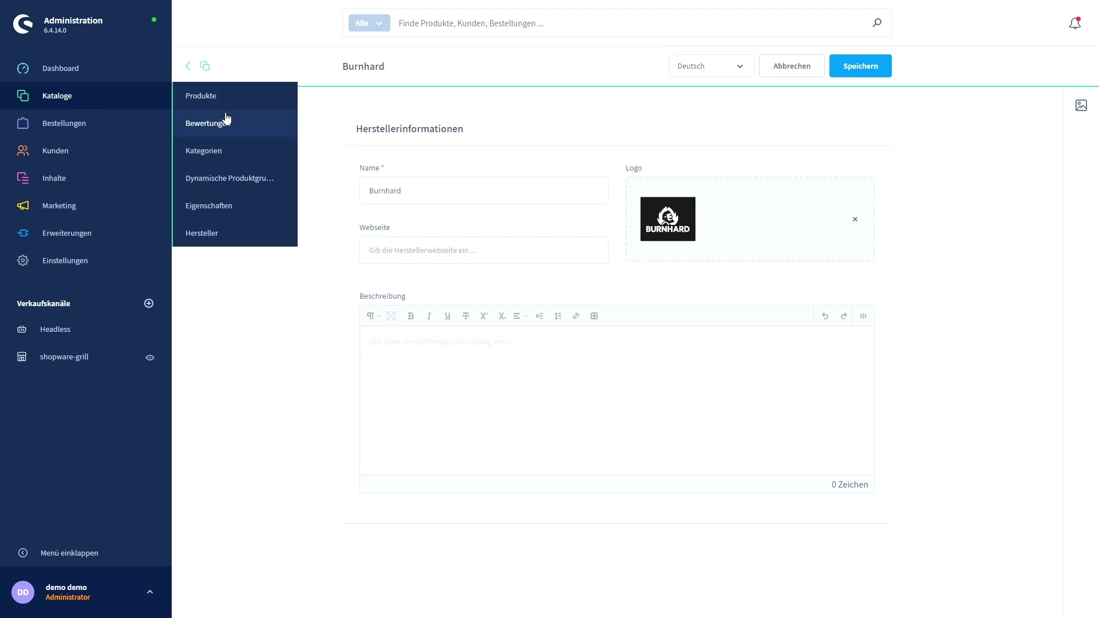
# Create and save a new property named Brenner.
pyautogui.click(231, 207)
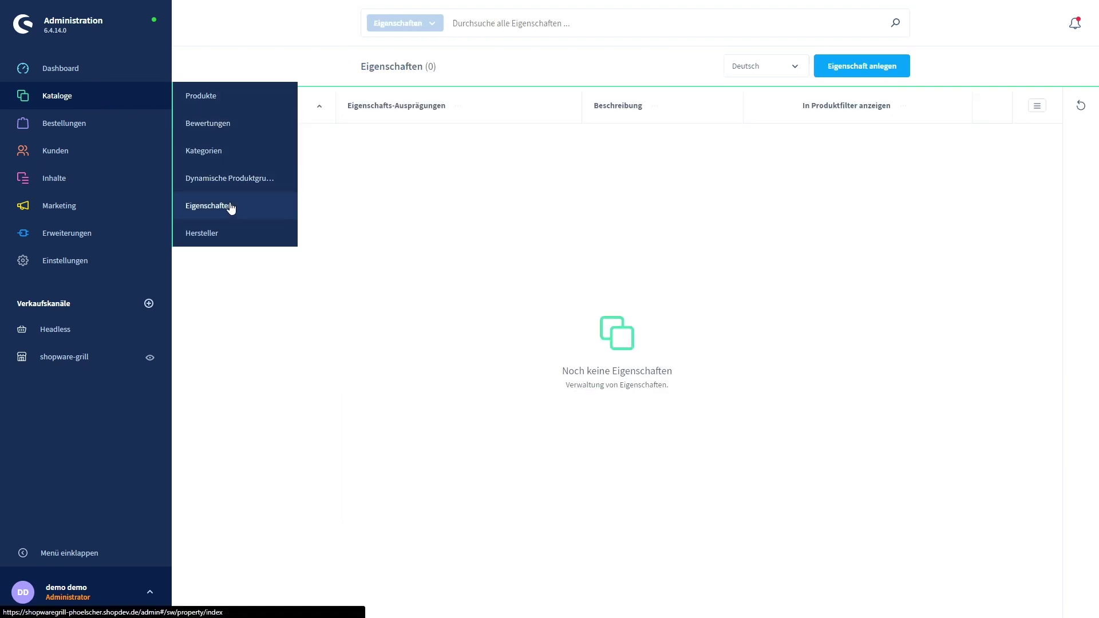
pyautogui.click(863, 68)
pyautogui.click(451, 224)
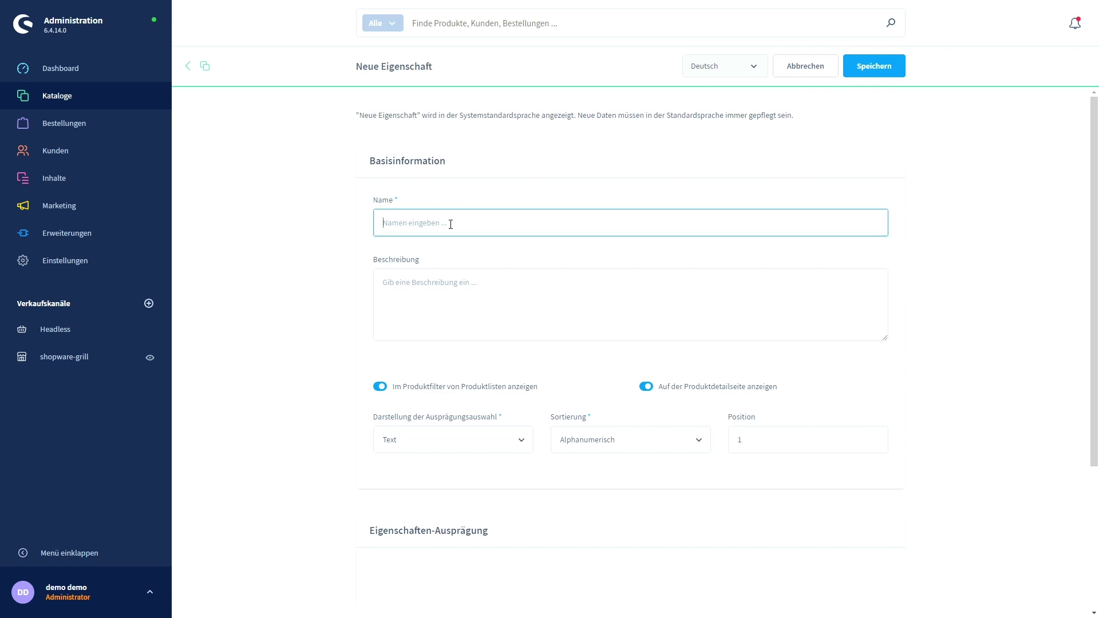
pyautogui.write('Brenner')
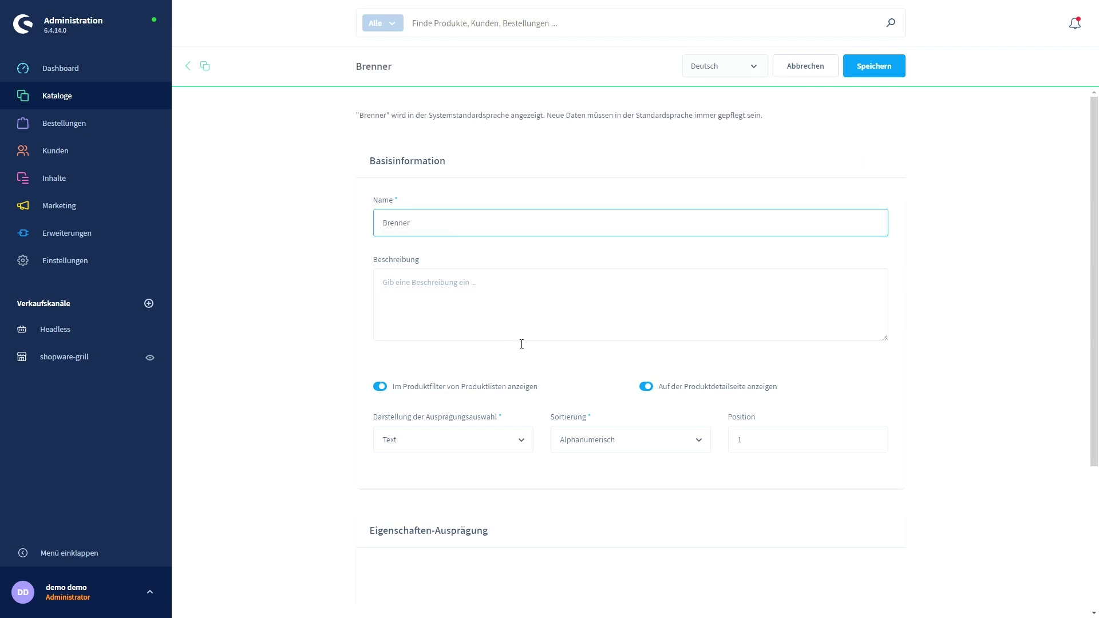
pyautogui.scroll(-3, 523, 338)
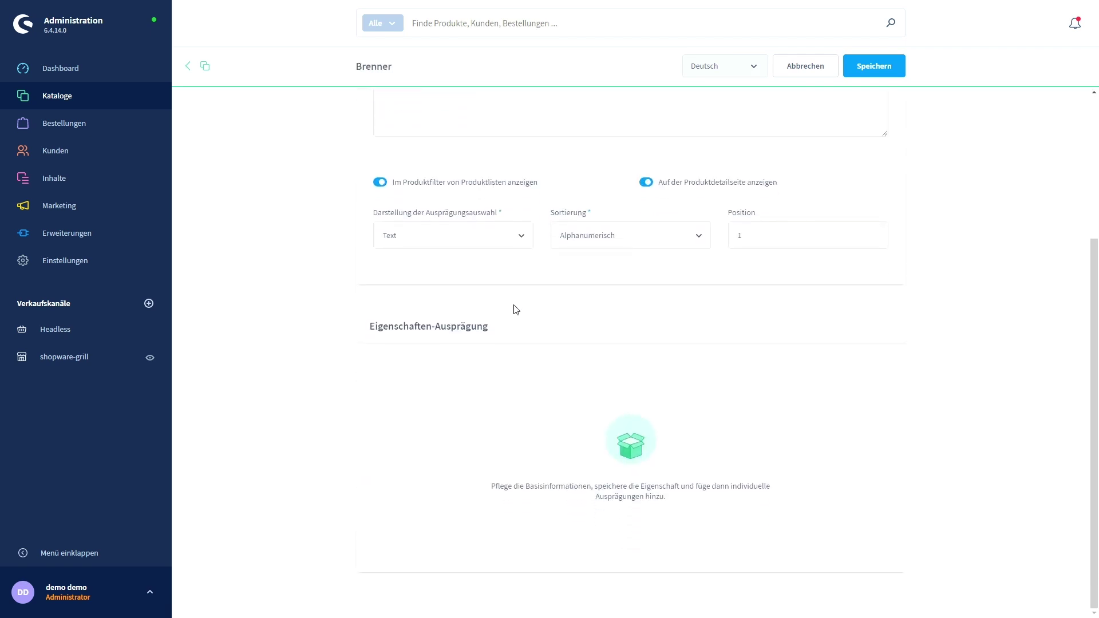
pyautogui.click(874, 65)
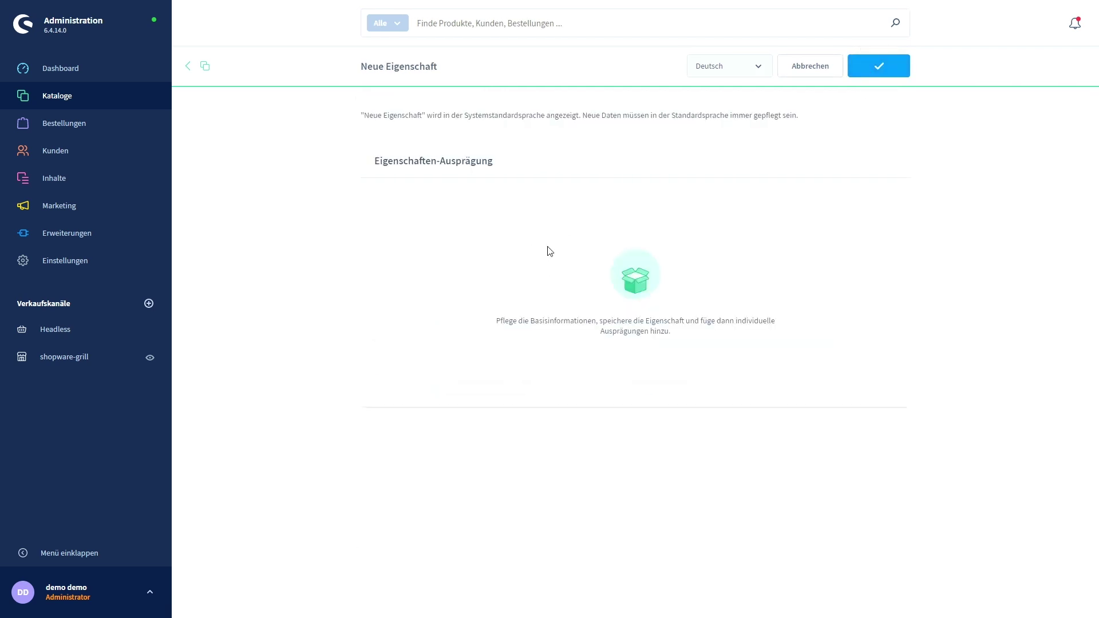
# Add the Brenner value '1 Brenner' with position 1.
pyautogui.scroll(-1, 653, 297)
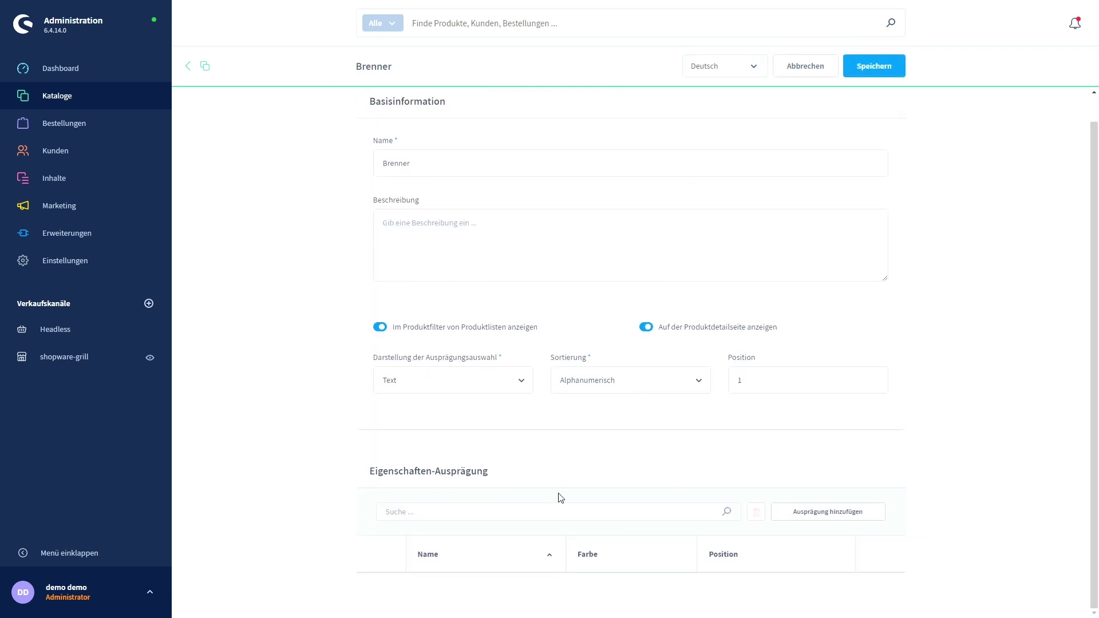
pyautogui.click(823, 518)
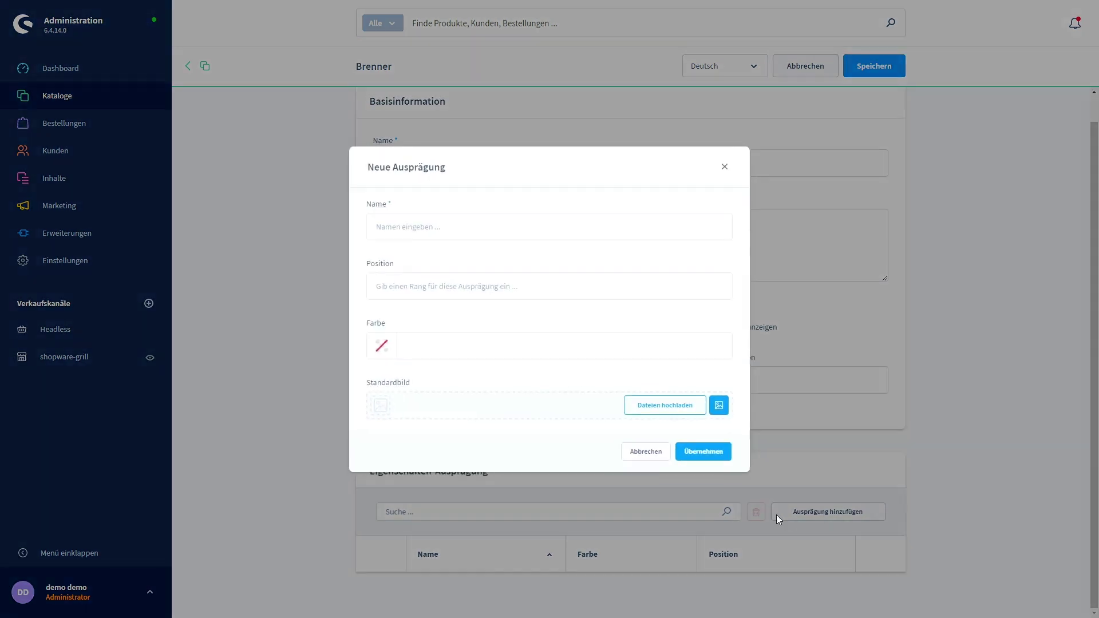
pyautogui.click(433, 234)
pyautogui.write('Br')
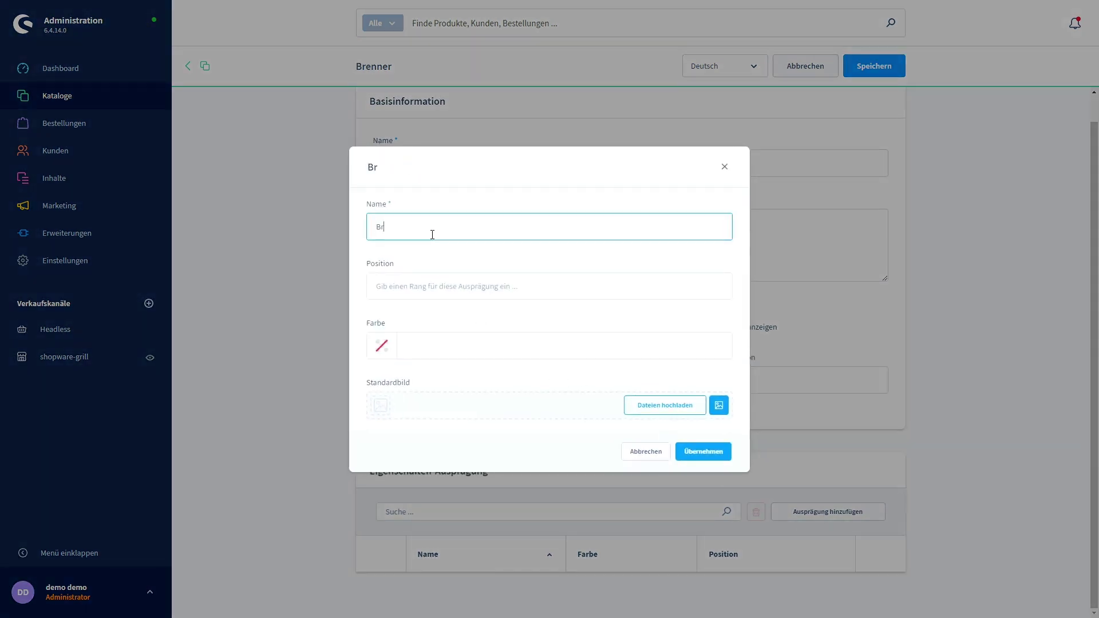
pyautogui.write('enner')
pyautogui.press('Home')
pyautogui.write('1')
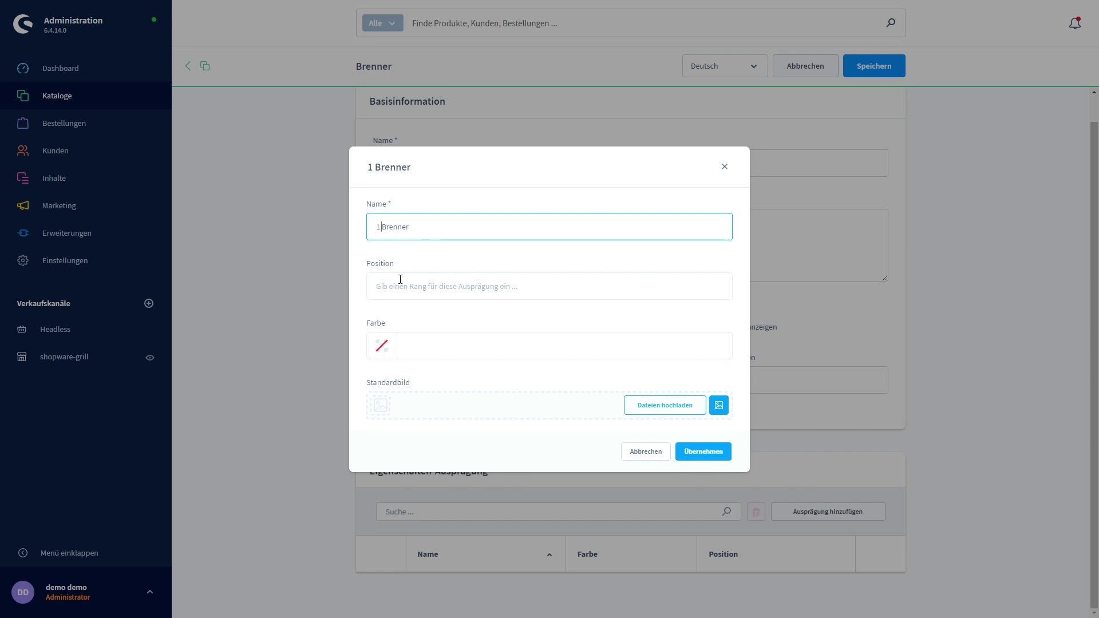
pyautogui.click(467, 286)
pyautogui.write('1')
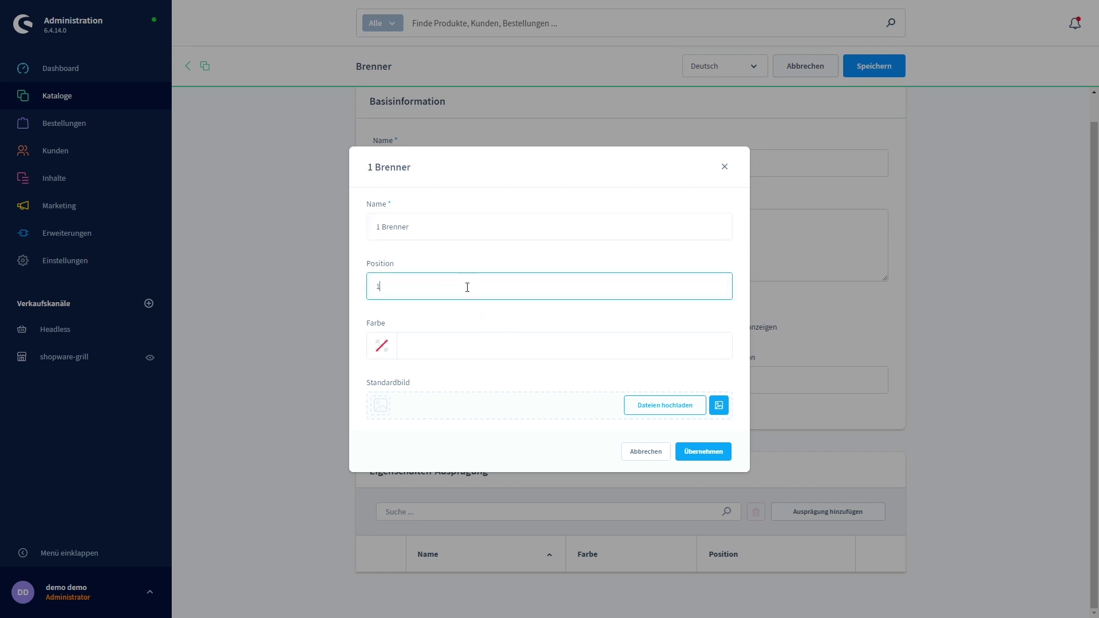
pyautogui.click(704, 452)
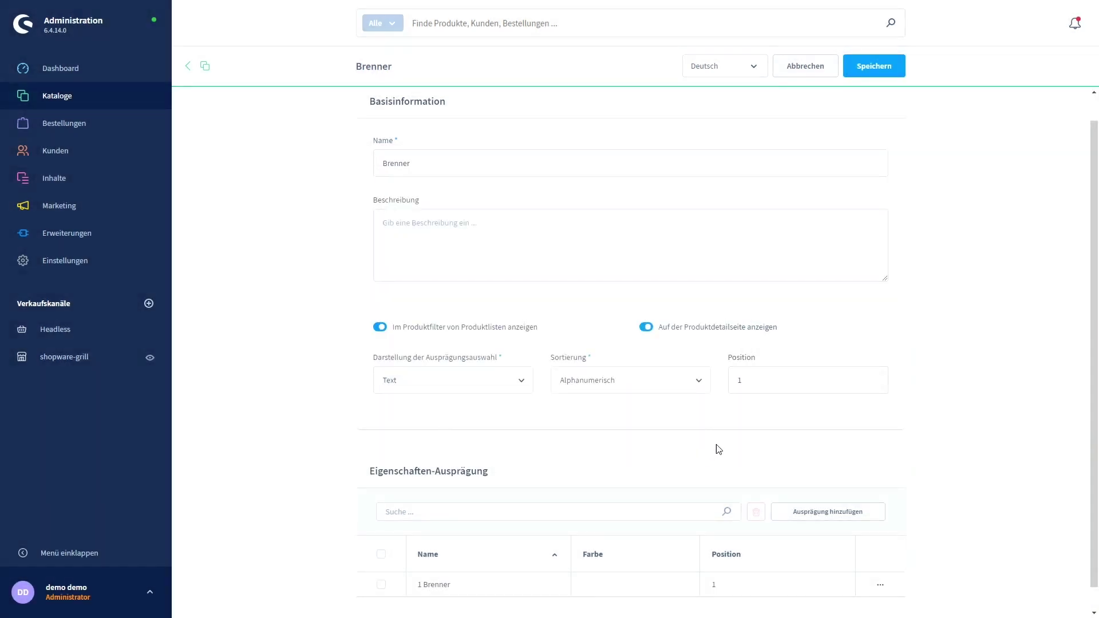
# Add the Brenner value '2 Brenner' with position 2.
pyautogui.scroll(-1, 773, 459)
pyautogui.click(845, 490)
pyautogui.click(427, 231)
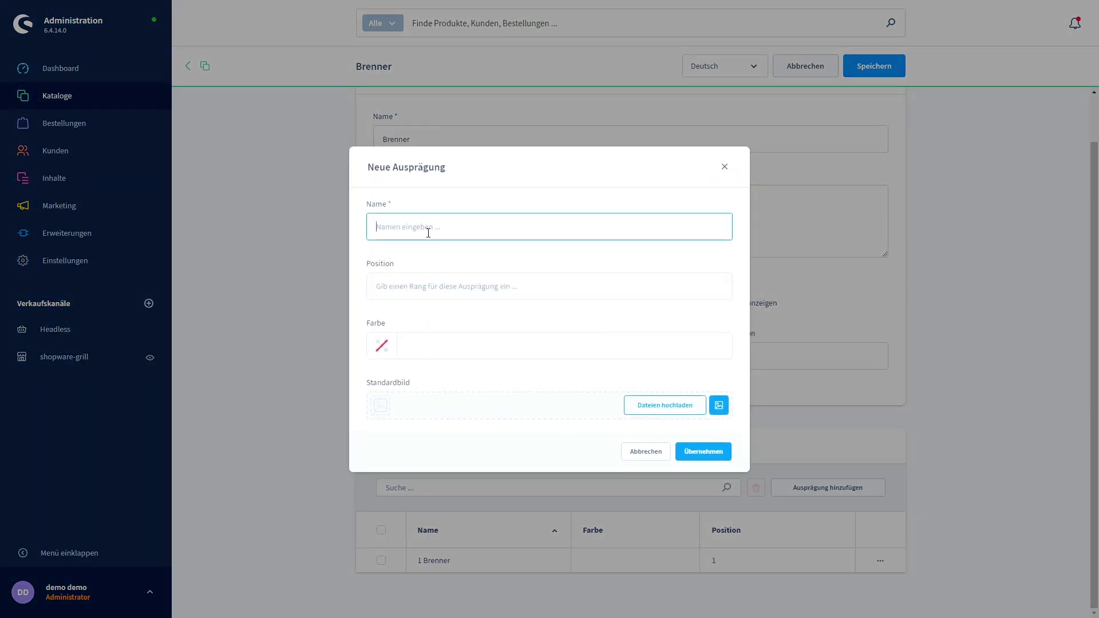
pyautogui.write('2 Brenner')
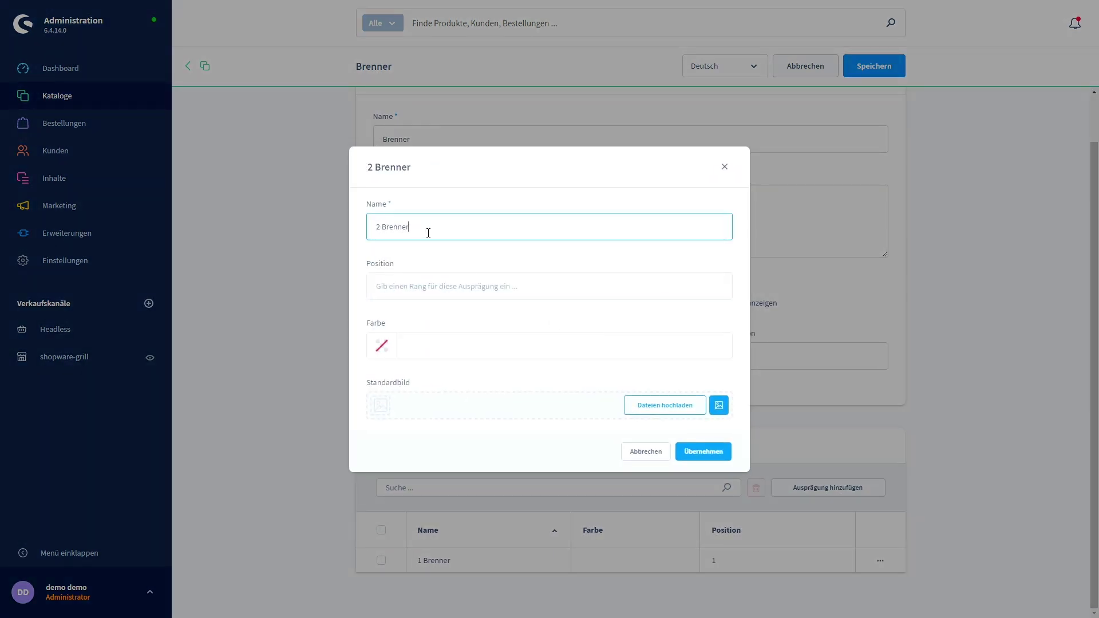
pyautogui.click(467, 287)
pyautogui.write('2')
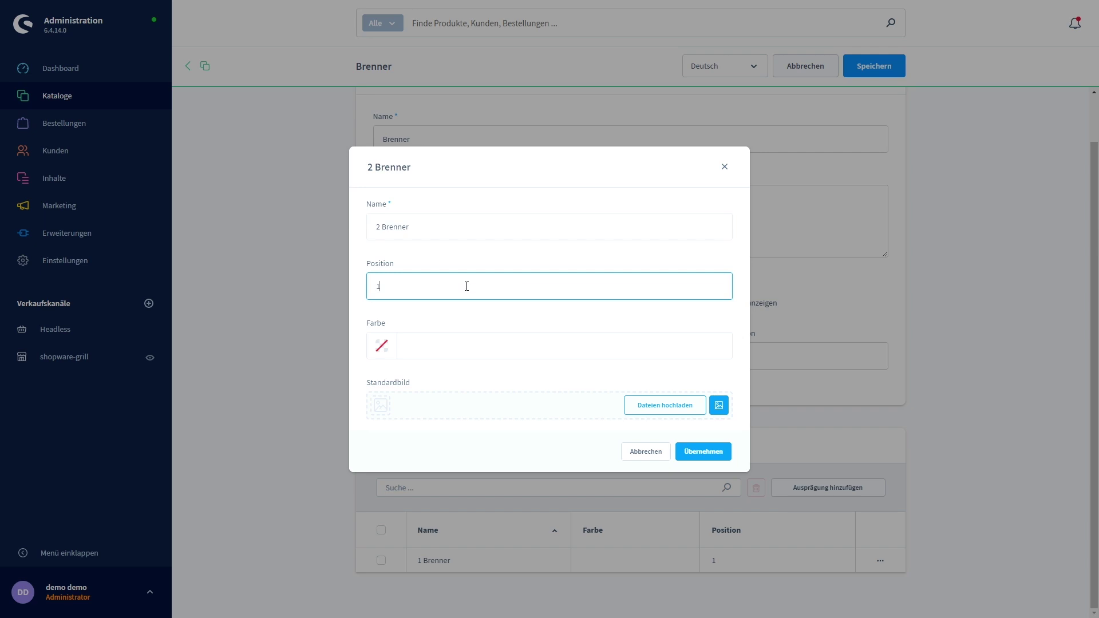
pyautogui.click(710, 454)
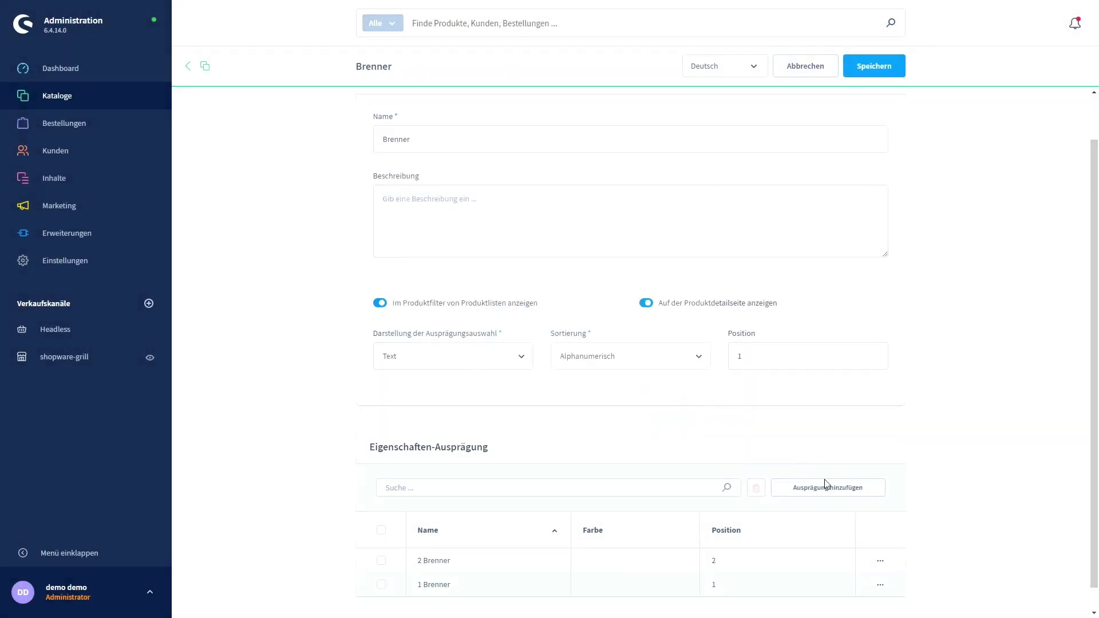
# Add the value '3 Brenner', save the property, and return to the property list.
pyautogui.click(830, 493)
pyautogui.click(408, 235)
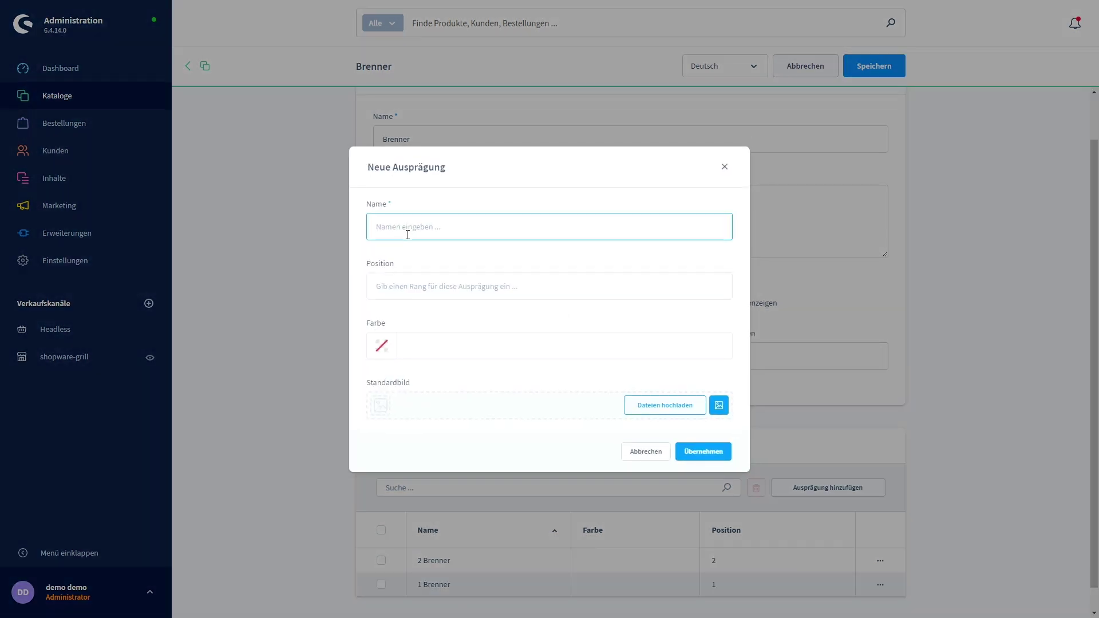
pyautogui.write('3 Brenner')
pyautogui.click(416, 294)
pyautogui.write('3')
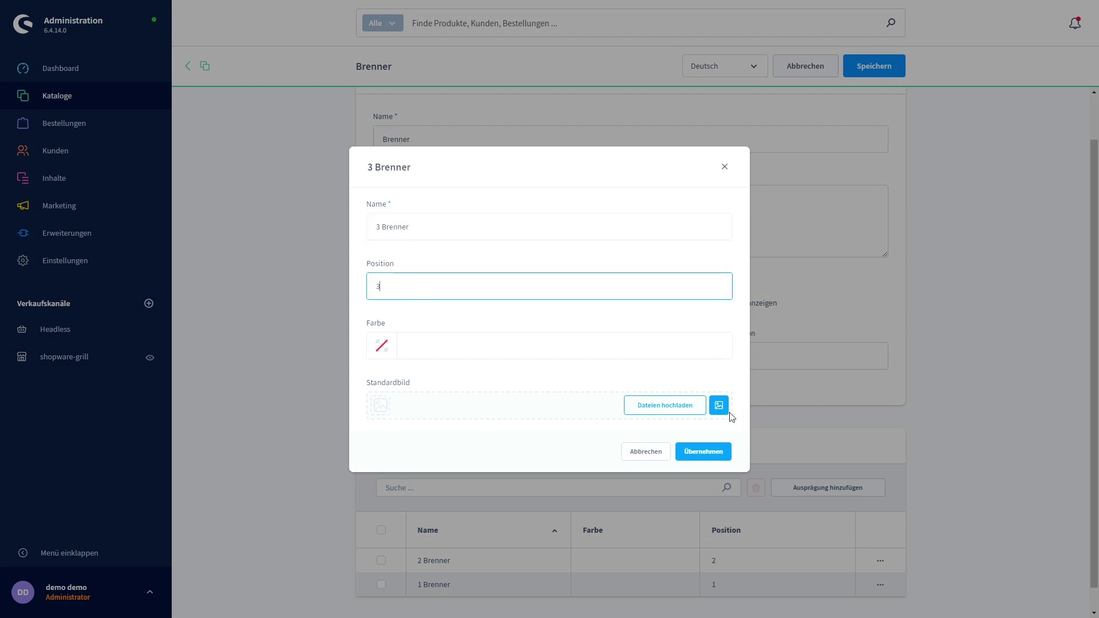
pyautogui.click(709, 452)
pyautogui.click(871, 73)
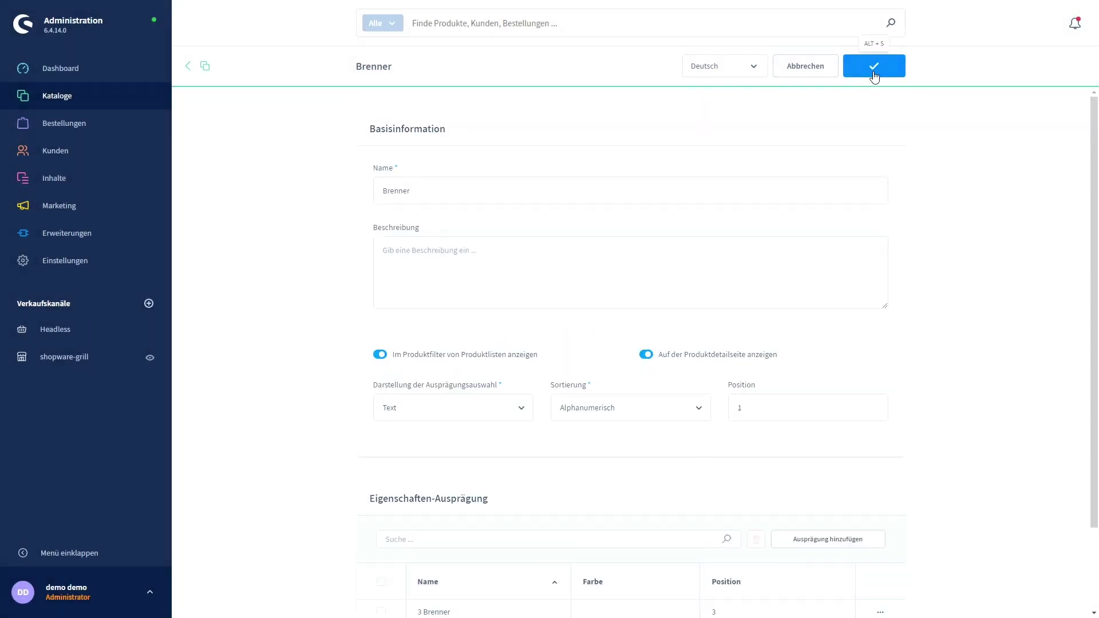
pyautogui.scroll(-2, 318, 263)
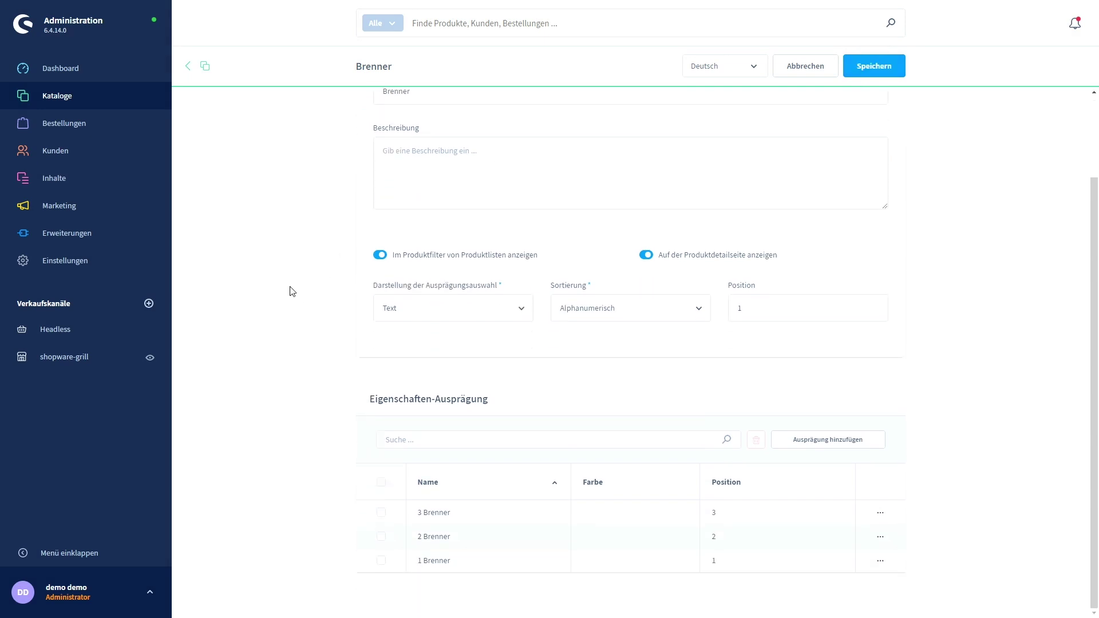
pyautogui.click(196, 68)
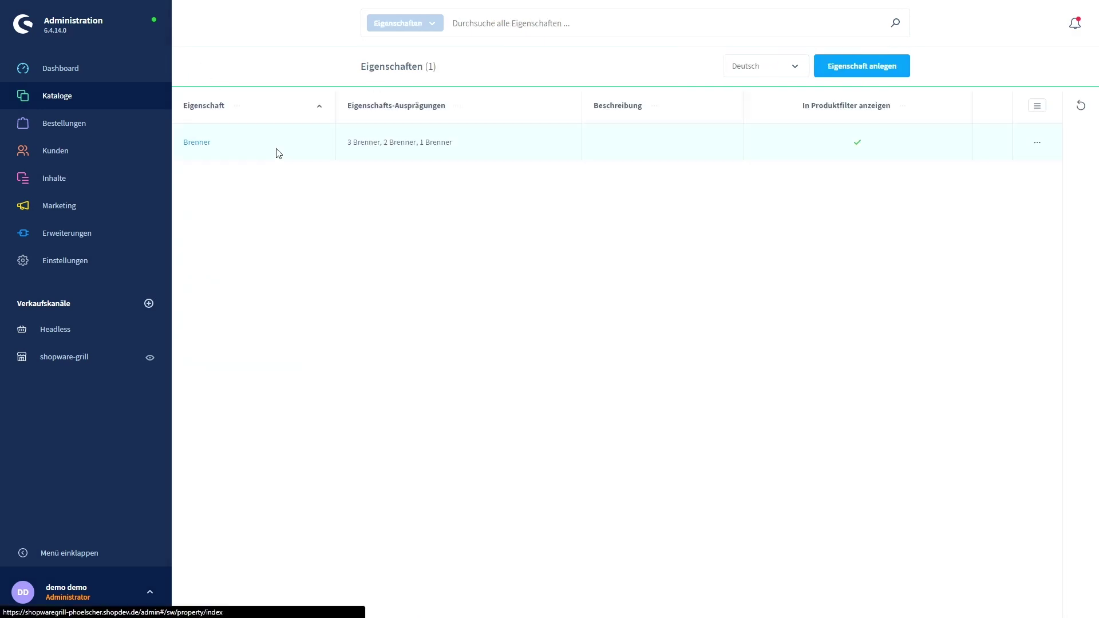
# Create and save a new property named Material.
pyautogui.click(882, 67)
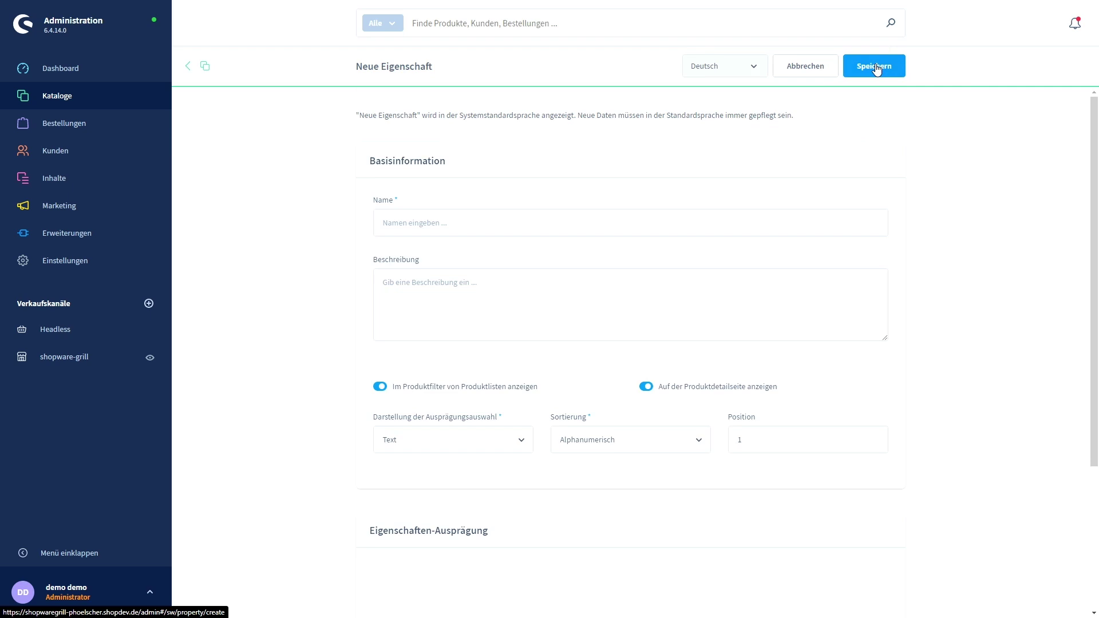
pyautogui.click(485, 224)
pyautogui.write('Material')
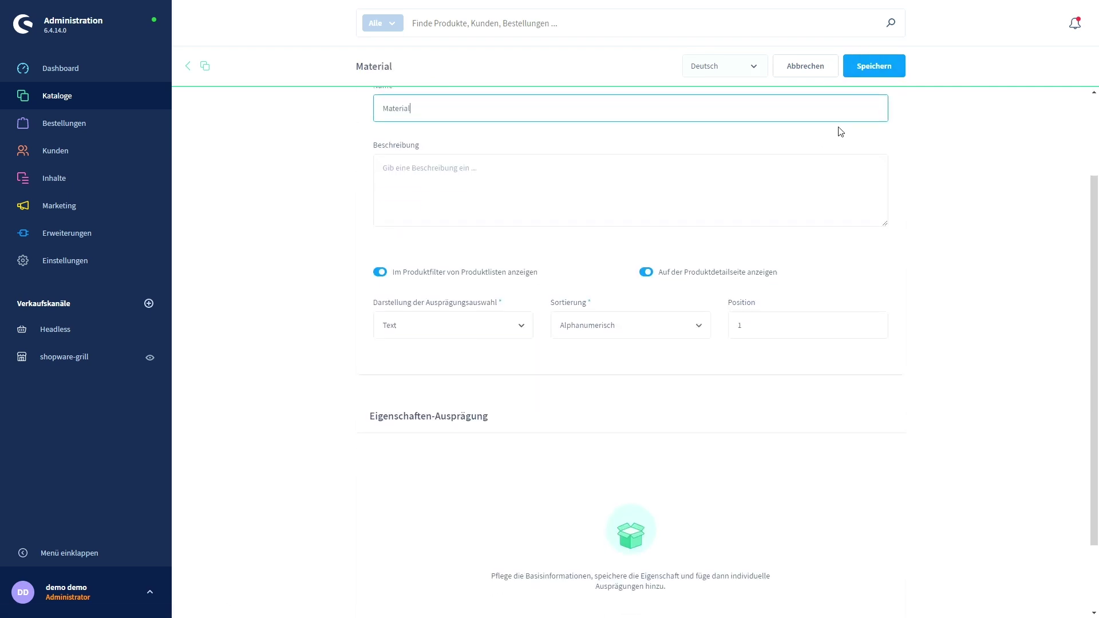
pyautogui.click(875, 66)
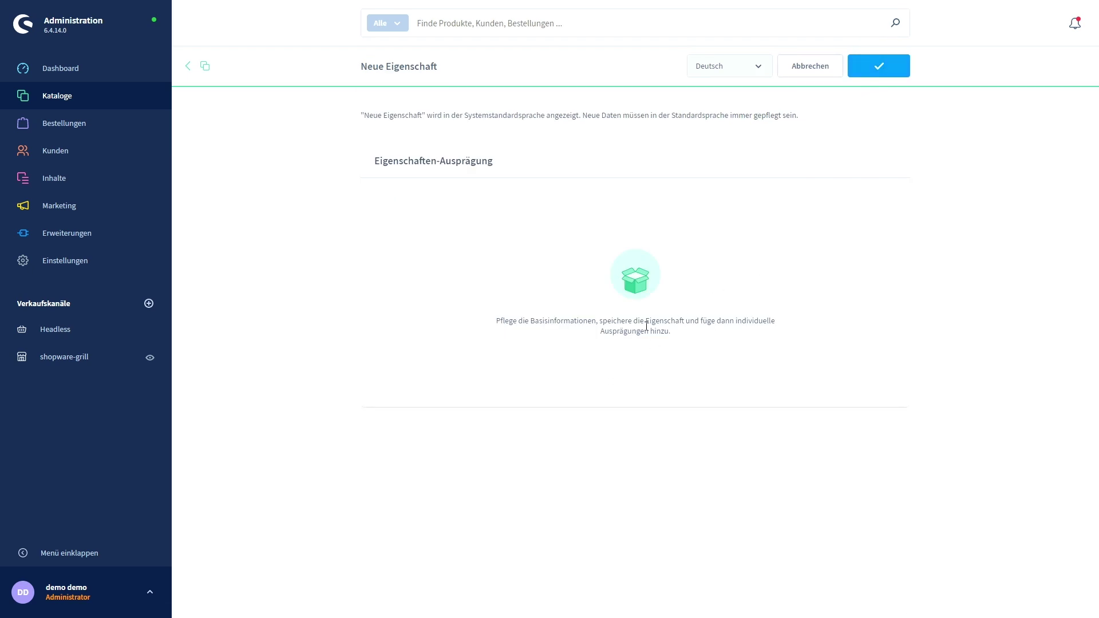
# Add the Material value Edelstahl with position 1 and save.
pyautogui.scroll(-1, 680, 331)
pyautogui.click(843, 510)
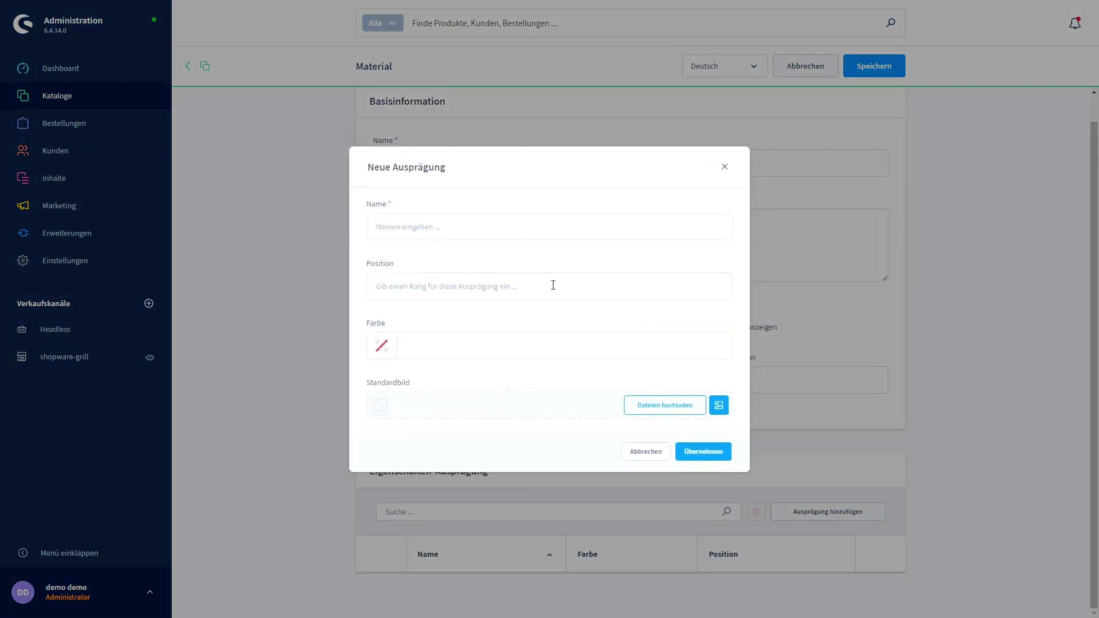
pyautogui.click(456, 230)
pyautogui.write('Ed')
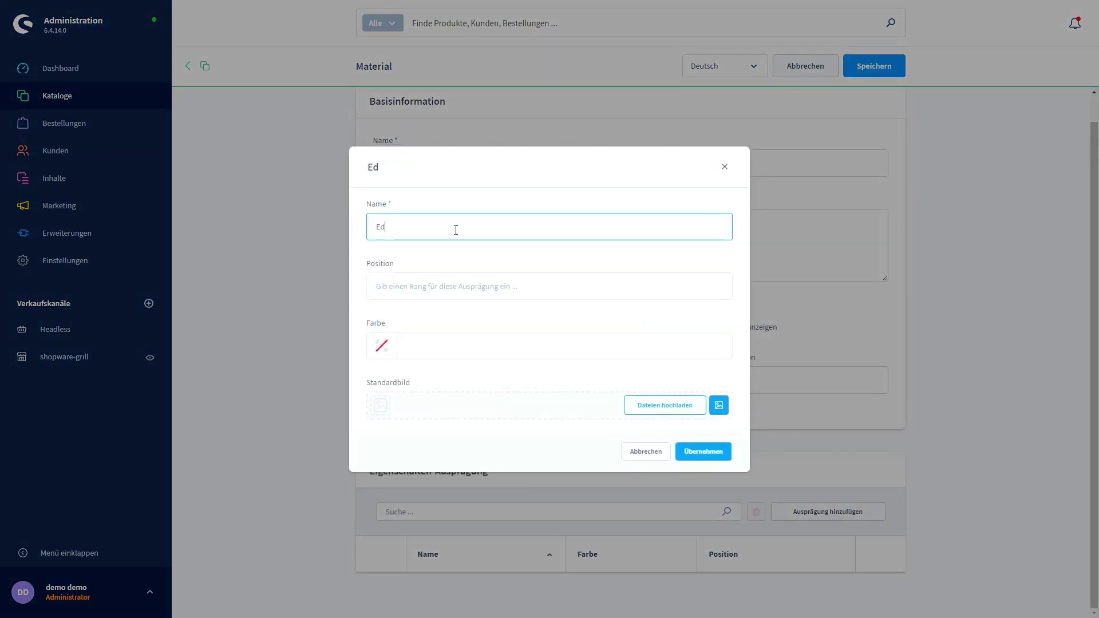
pyautogui.write('elstahl')
pyautogui.click(449, 293)
pyautogui.write('1')
pyautogui.click(703, 452)
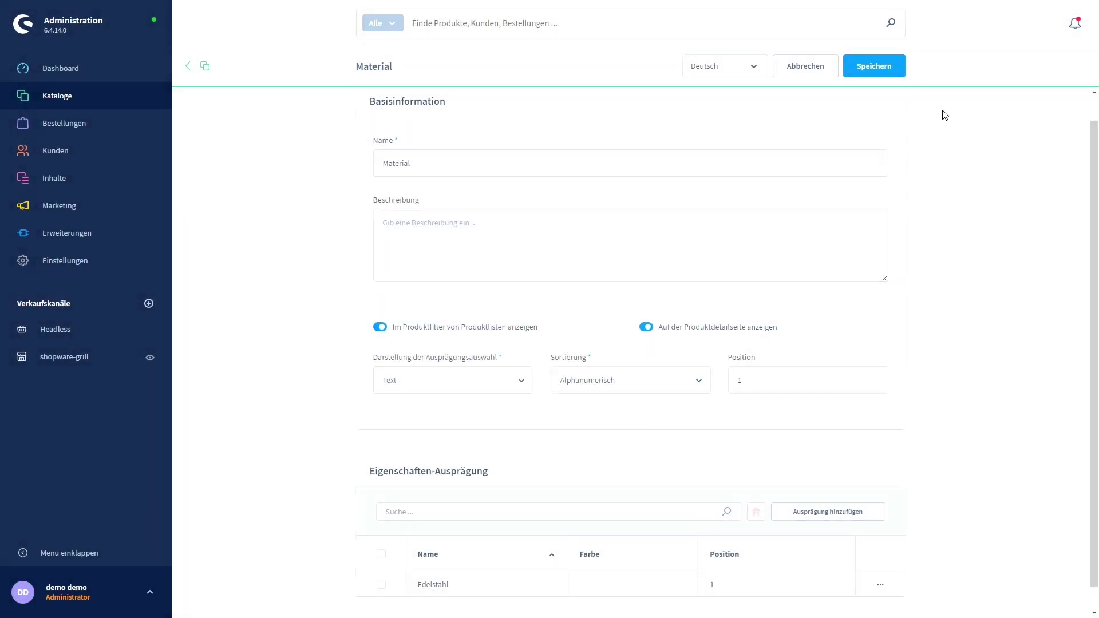
pyautogui.click(884, 79)
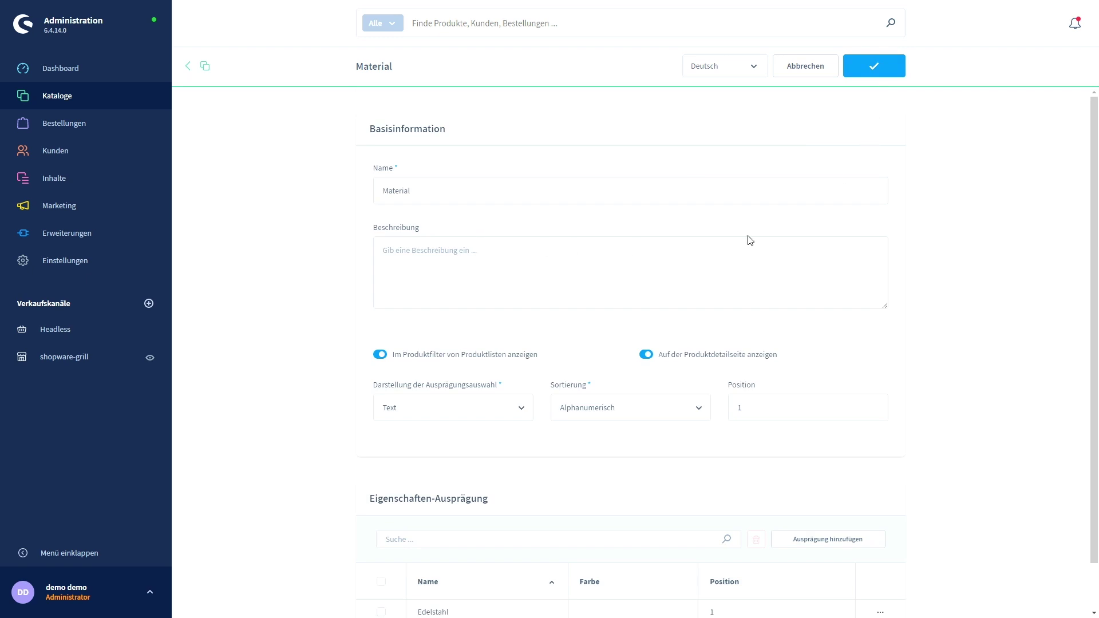
# Add the value Aluminium with position 2, save, and return to the property list.
pyautogui.scroll(-1, 826, 495)
pyautogui.click(827, 488)
pyautogui.click(415, 228)
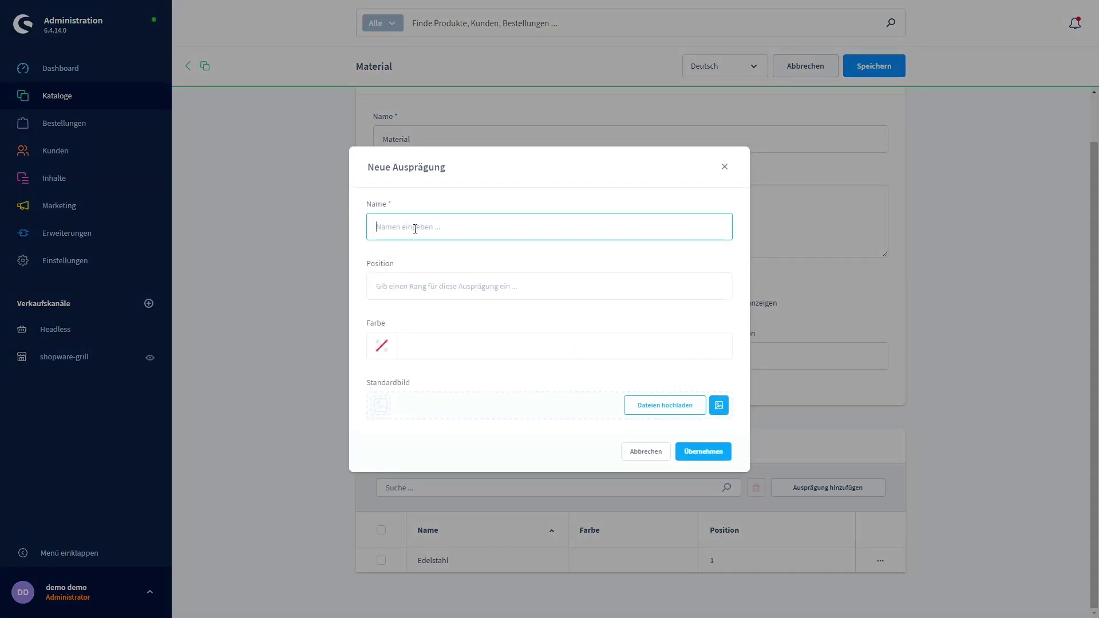
pyautogui.write('Al')
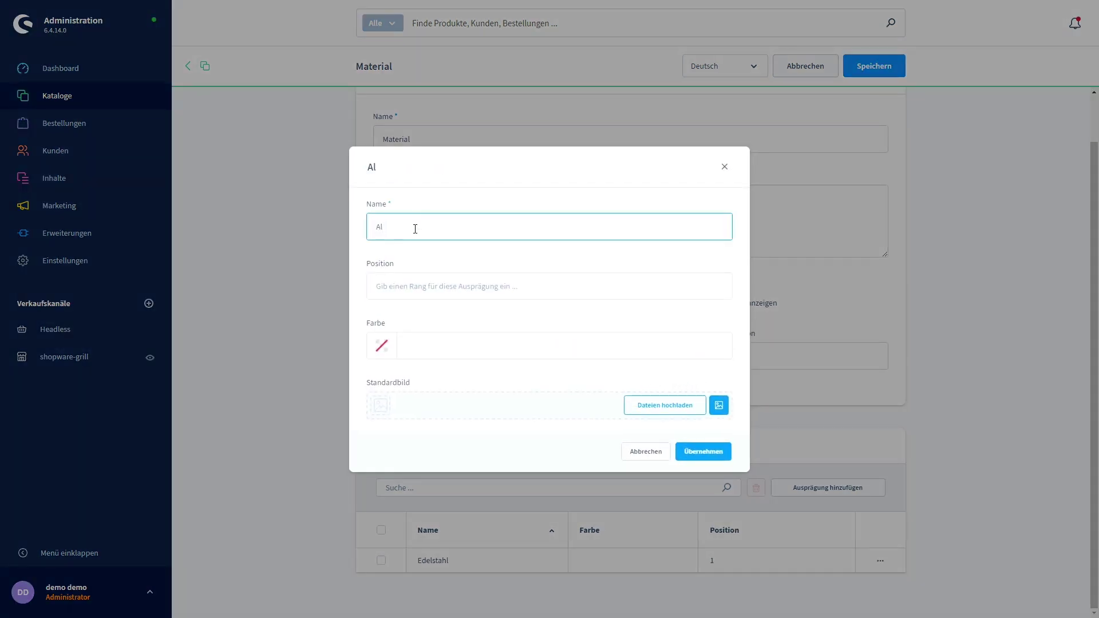
pyautogui.write('uminu')
pyautogui.press('BackSpace')
pyautogui.click(403, 283)
pyautogui.write('2')
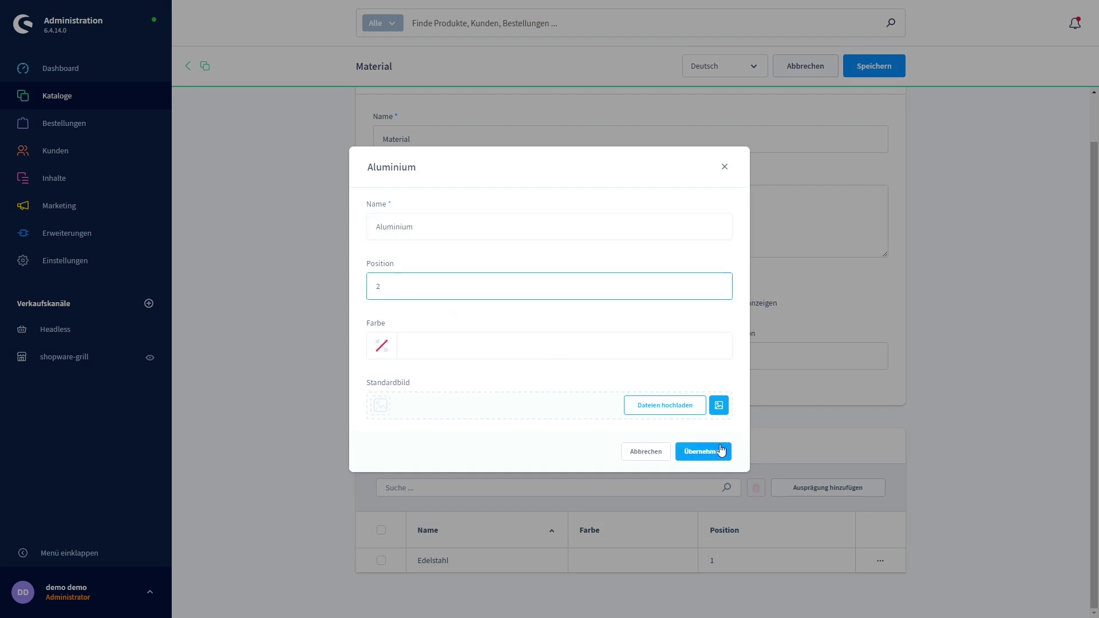
pyautogui.click(721, 451)
pyautogui.click(885, 70)
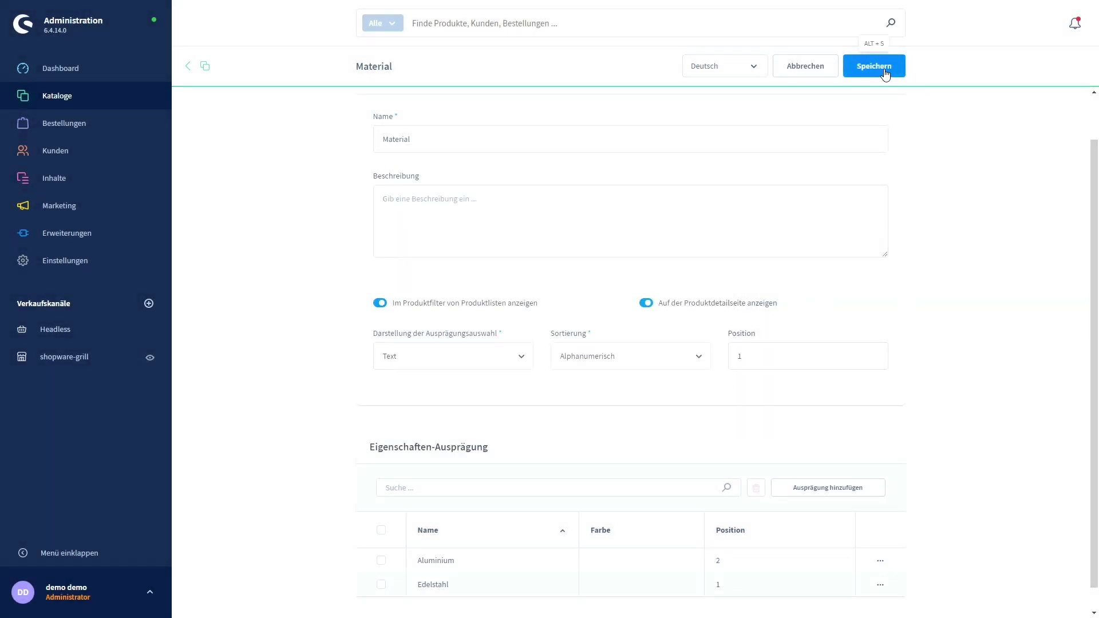
pyautogui.click(190, 67)
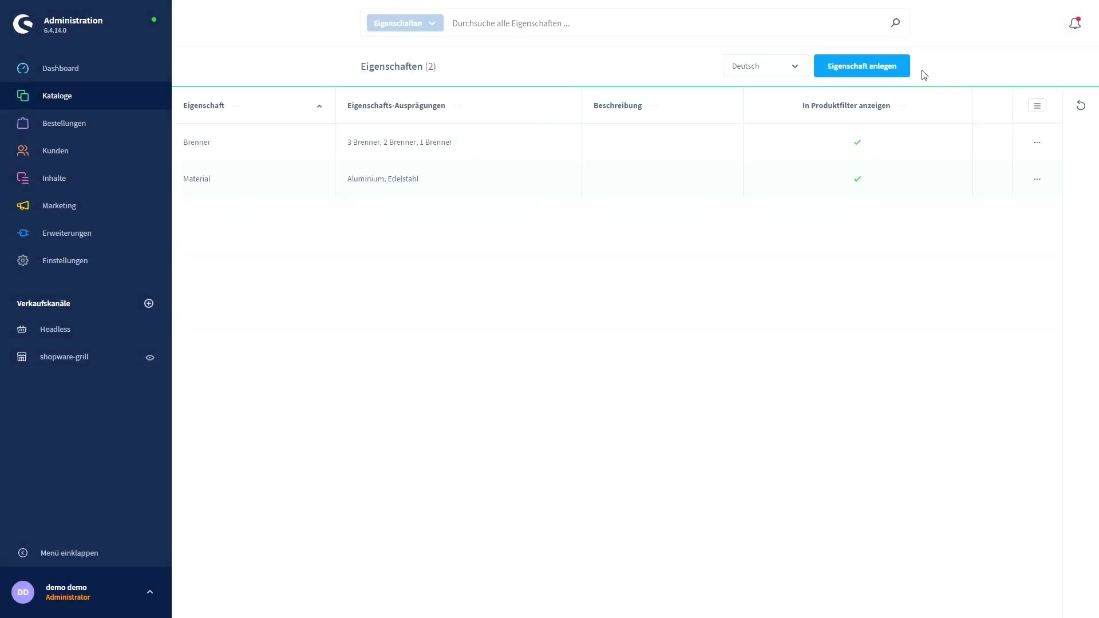
# Create a new property named Farbe and save it with Ctrl+S.
pyautogui.click(888, 69)
pyautogui.click(434, 221)
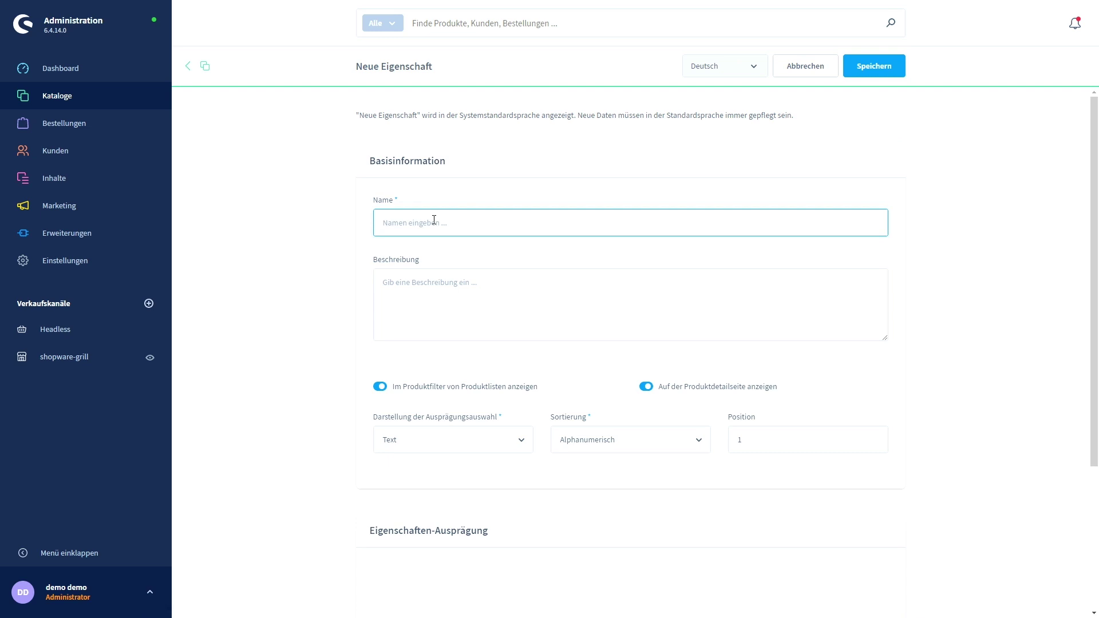
pyautogui.write('Farbe')
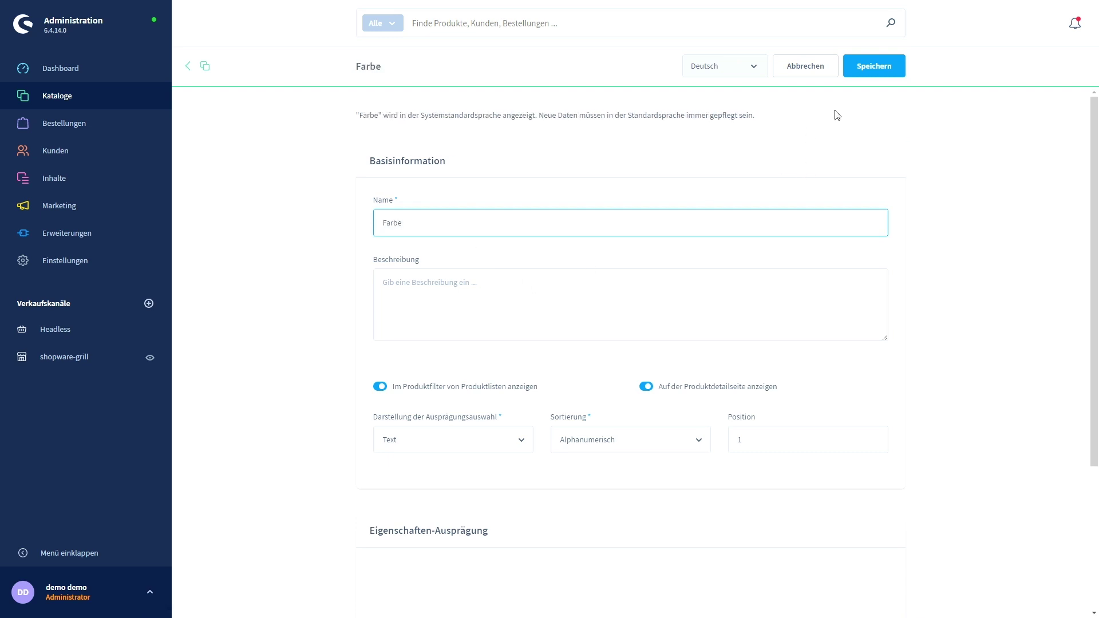
pyautogui.hotkey('ctrl', 's')
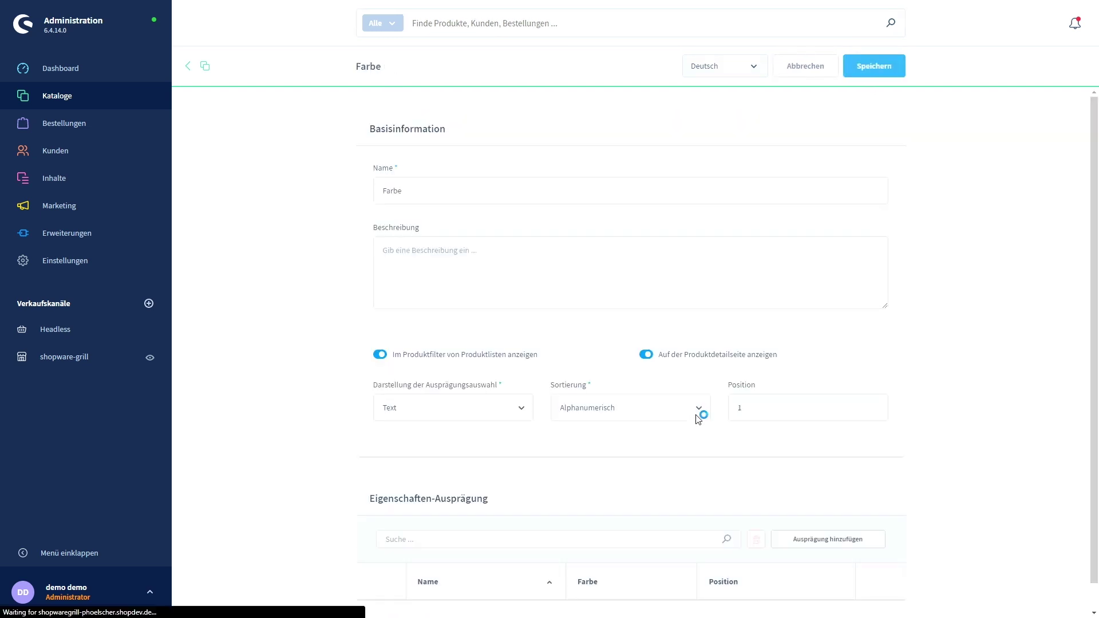
# Add the value Grau to Farbe and save the property.
pyautogui.click(827, 518)
pyautogui.click(446, 228)
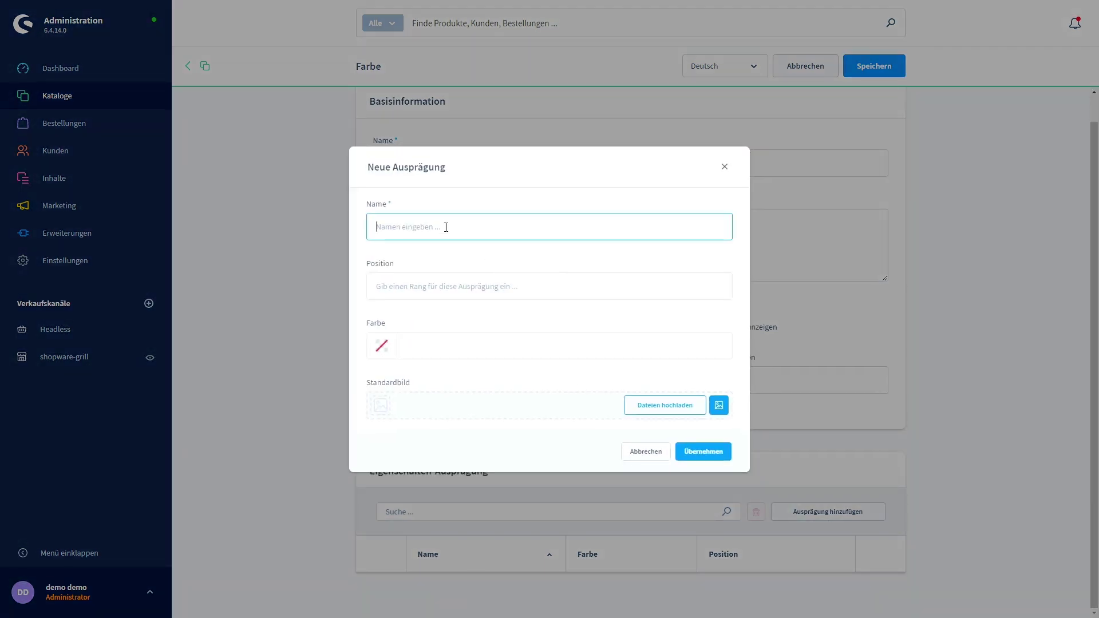
pyautogui.write('u')
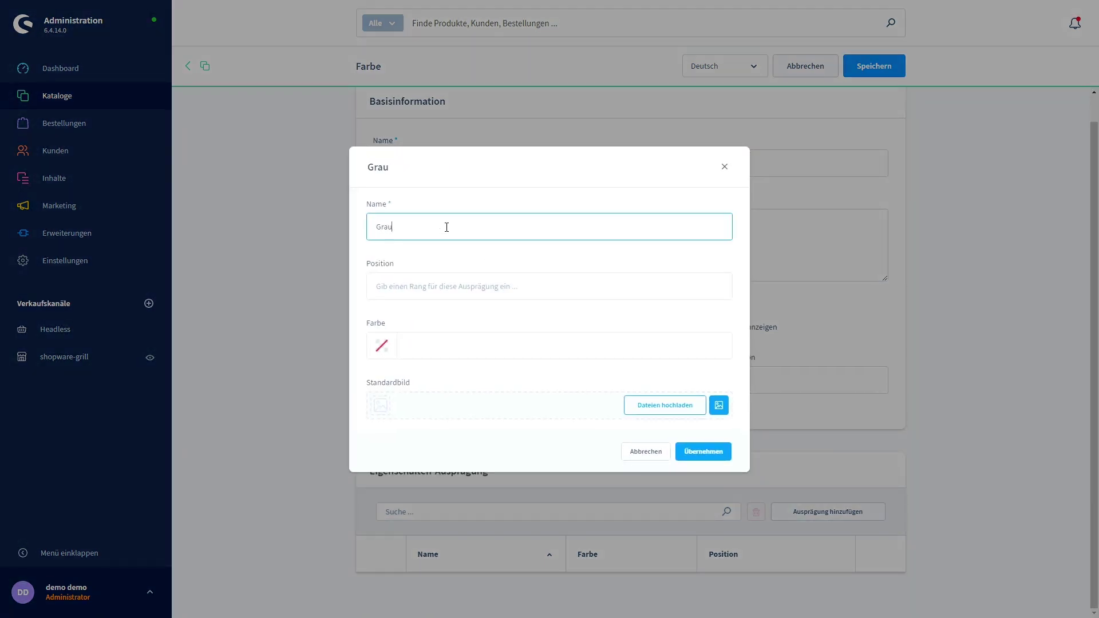
pyautogui.click(705, 453)
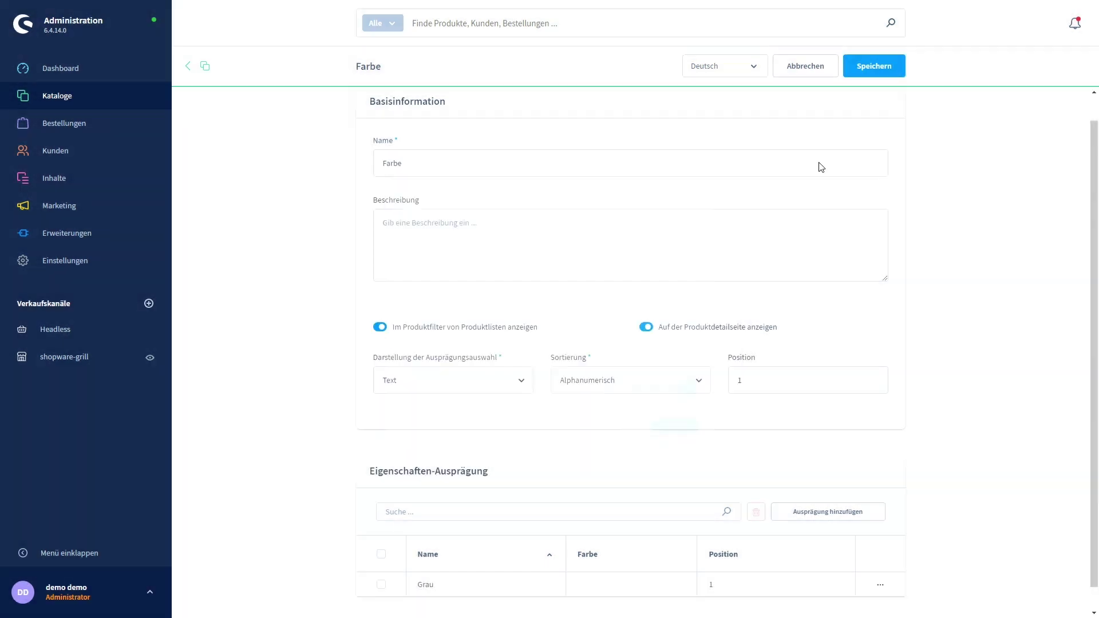
pyautogui.click(876, 66)
# Begin another Farbe value, typing 'Bl' as its name.
pyautogui.scroll(-1, 581, 331)
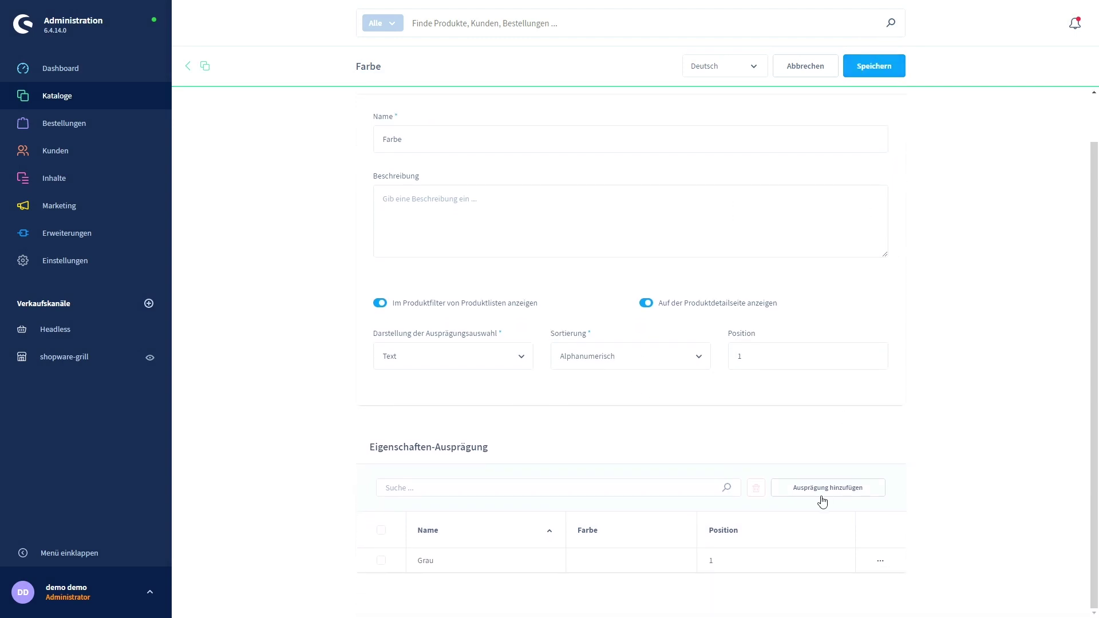
pyautogui.click(813, 488)
pyautogui.click(420, 233)
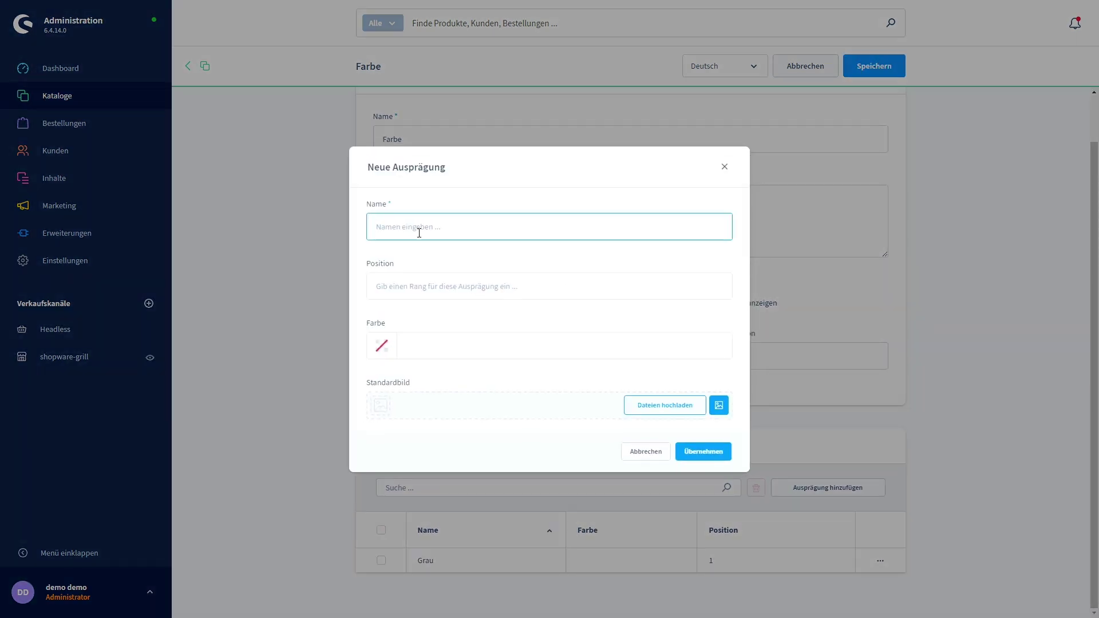
pyautogui.write('Bl')
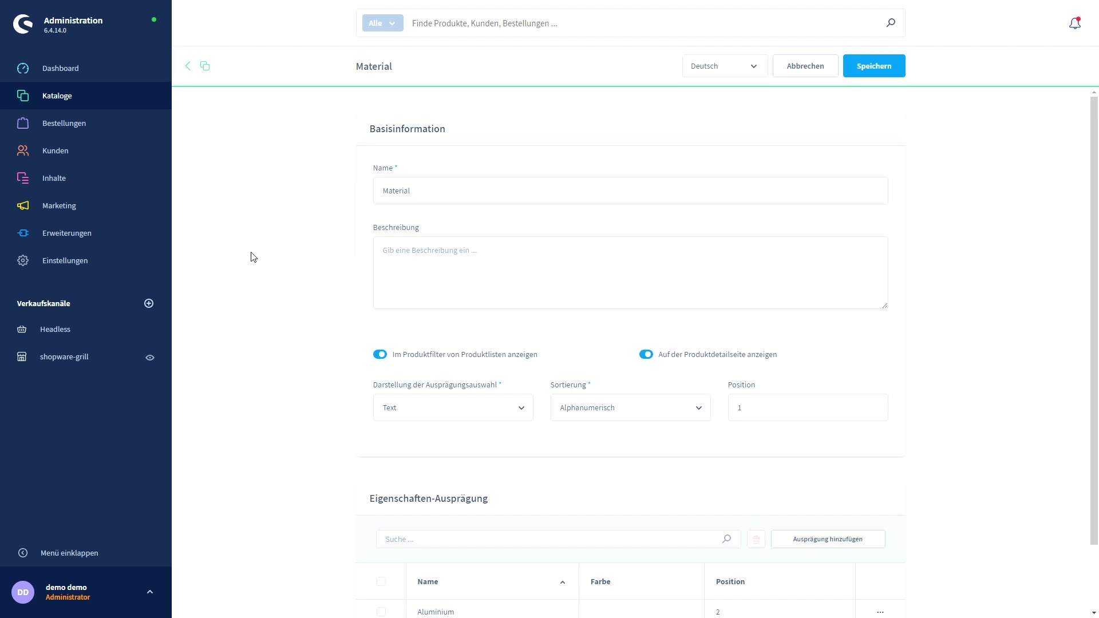
# Open Fred Grillstation Gen 3 from the product list and view its Spezifikationen.
pyautogui.moveTo(93, 100)
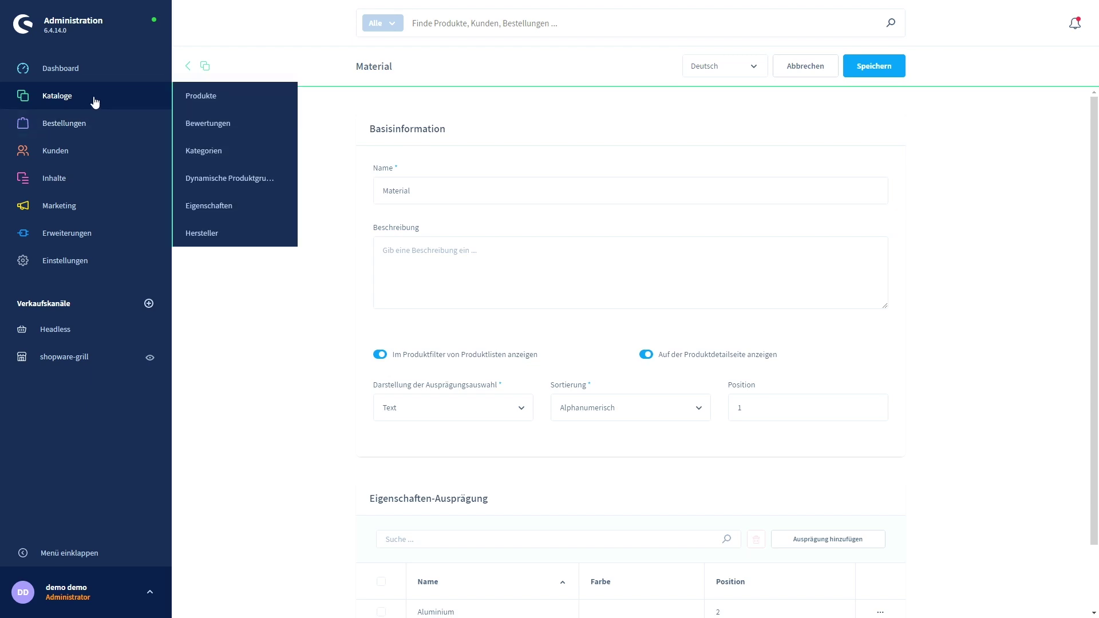
pyautogui.click(198, 95)
pyautogui.click(306, 137)
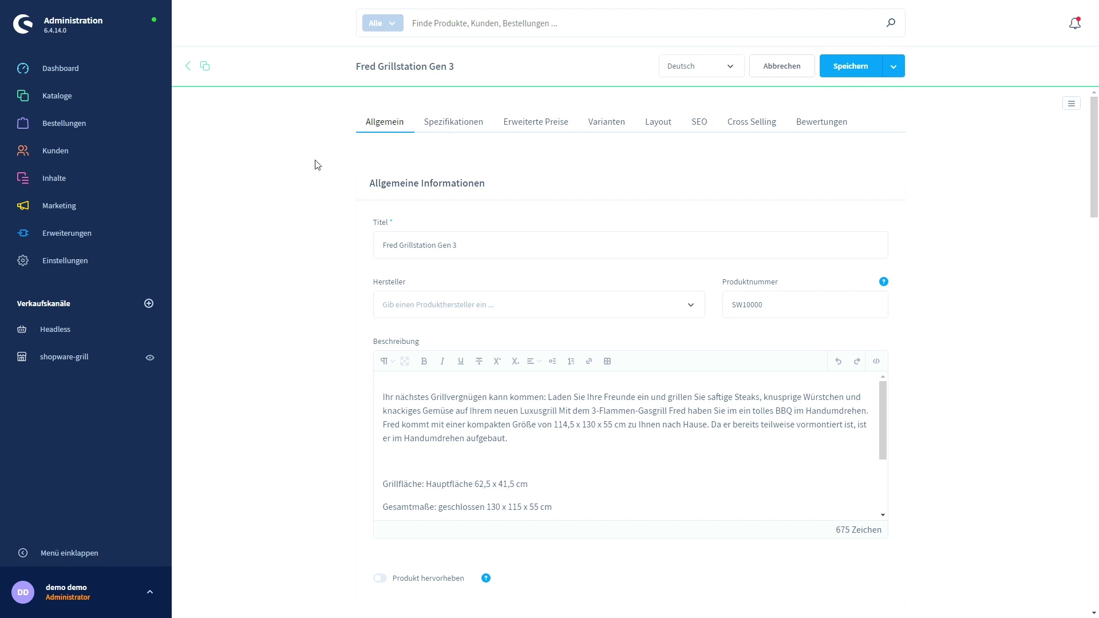
pyautogui.click(452, 128)
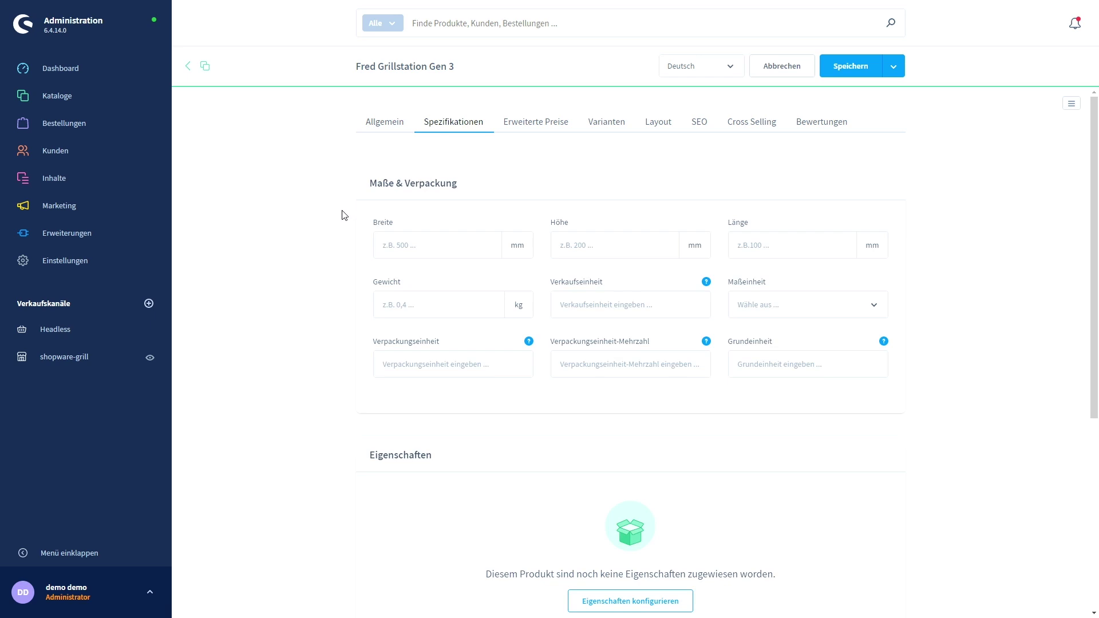
pyautogui.scroll(-4, 342, 218)
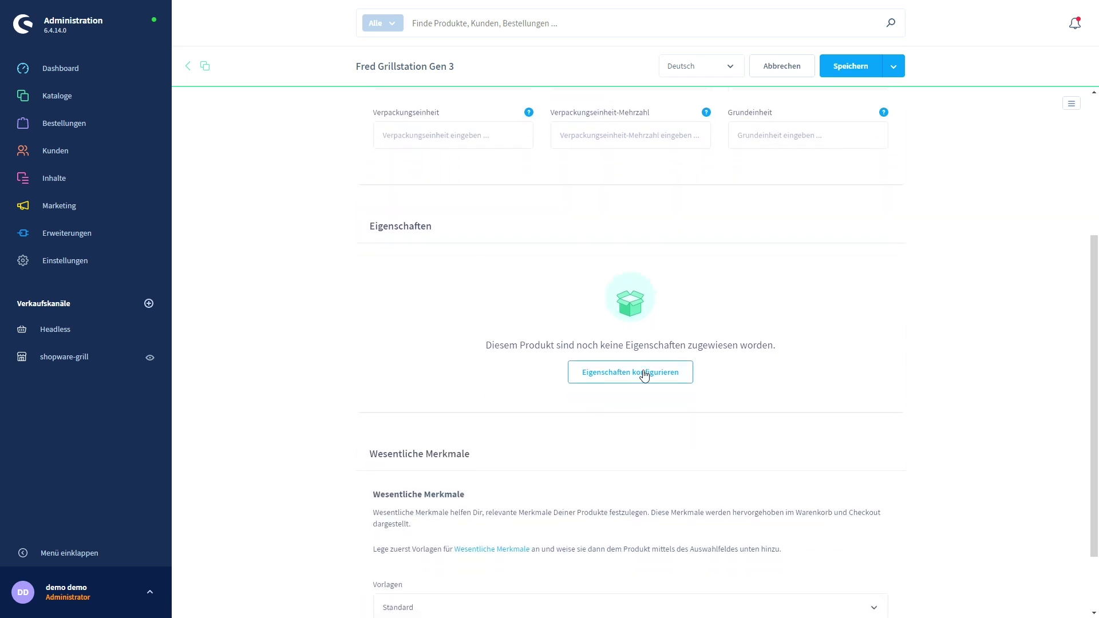
# Assign the properties 3 Brenner, Grau and Edelstahl to the product.
pyautogui.click(634, 374)
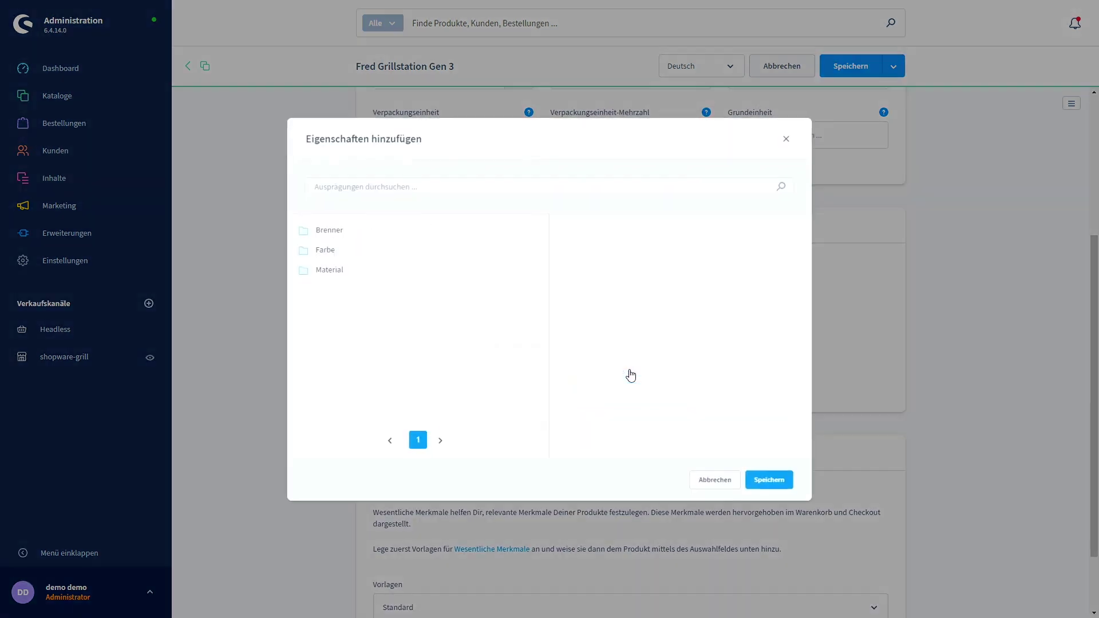
pyautogui.click(336, 232)
pyautogui.click(566, 271)
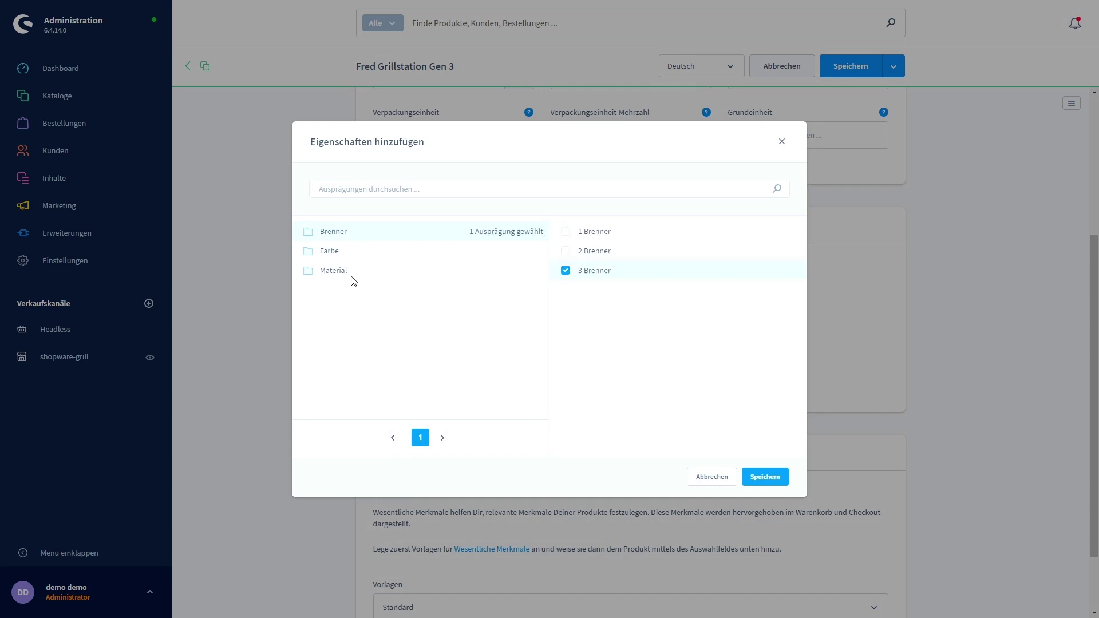
pyautogui.click(332, 252)
pyautogui.click(566, 232)
pyautogui.click(338, 279)
pyautogui.click(566, 251)
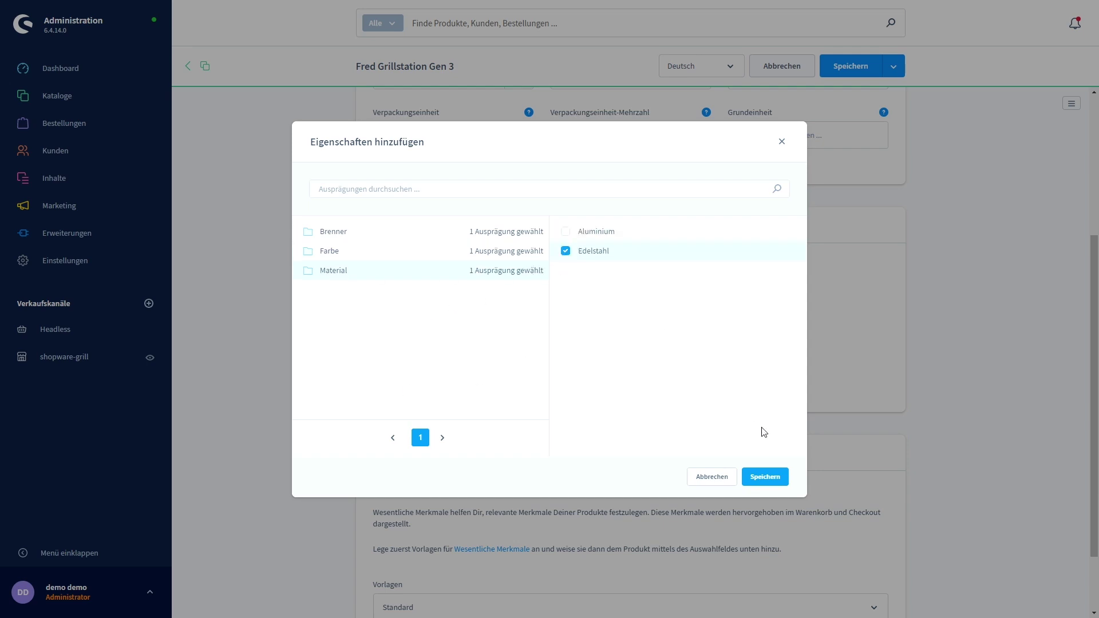
pyautogui.click(766, 477)
pyautogui.scroll(-2, 258, 285)
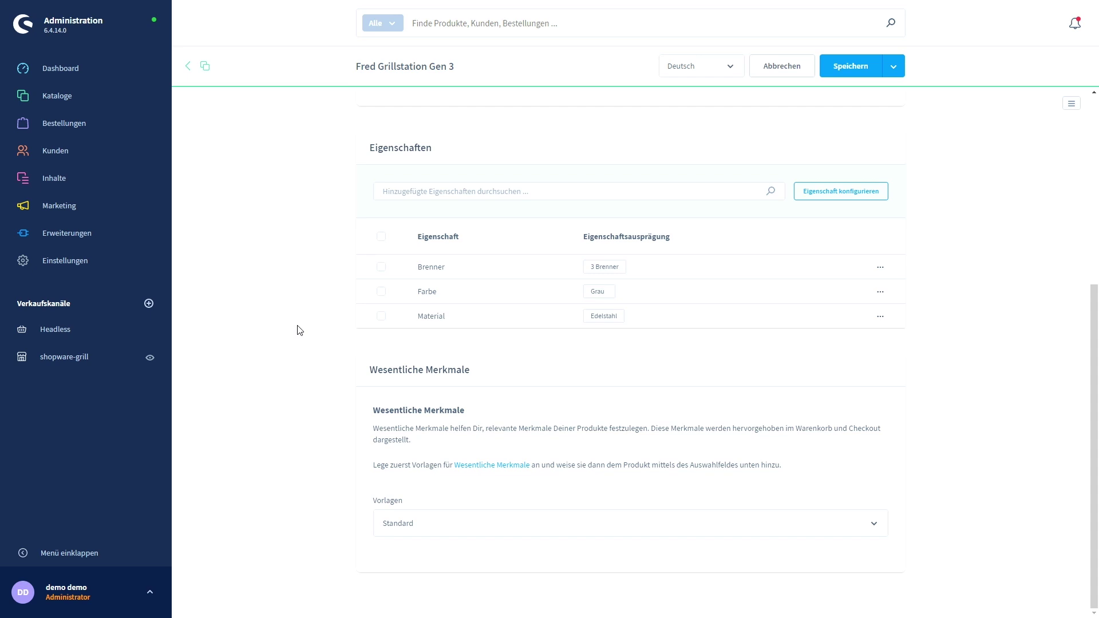
pyautogui.click(841, 68)
pyautogui.scroll(5, 687, 155)
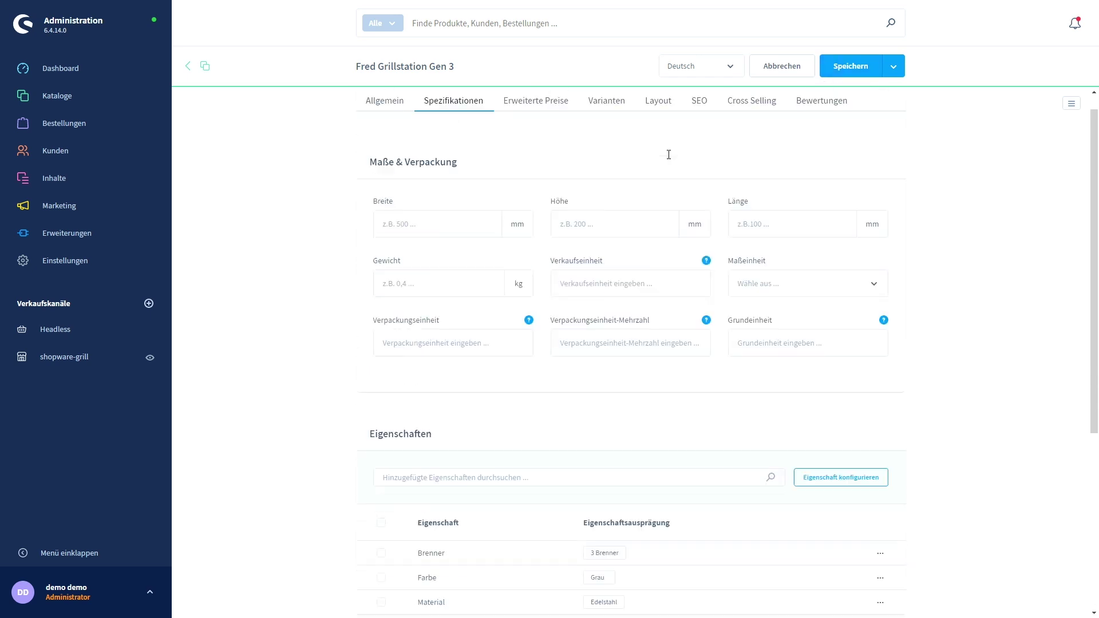
# Save the product, add then delete a Customers from USA price rule, and view Varianten.
pyautogui.click(857, 68)
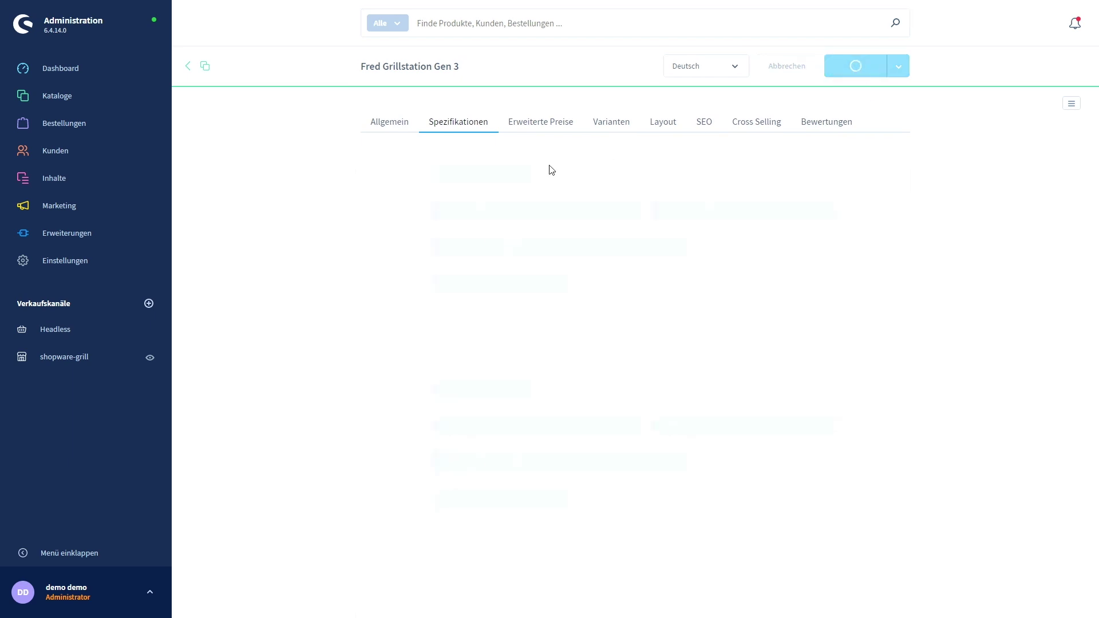
pyautogui.click(534, 125)
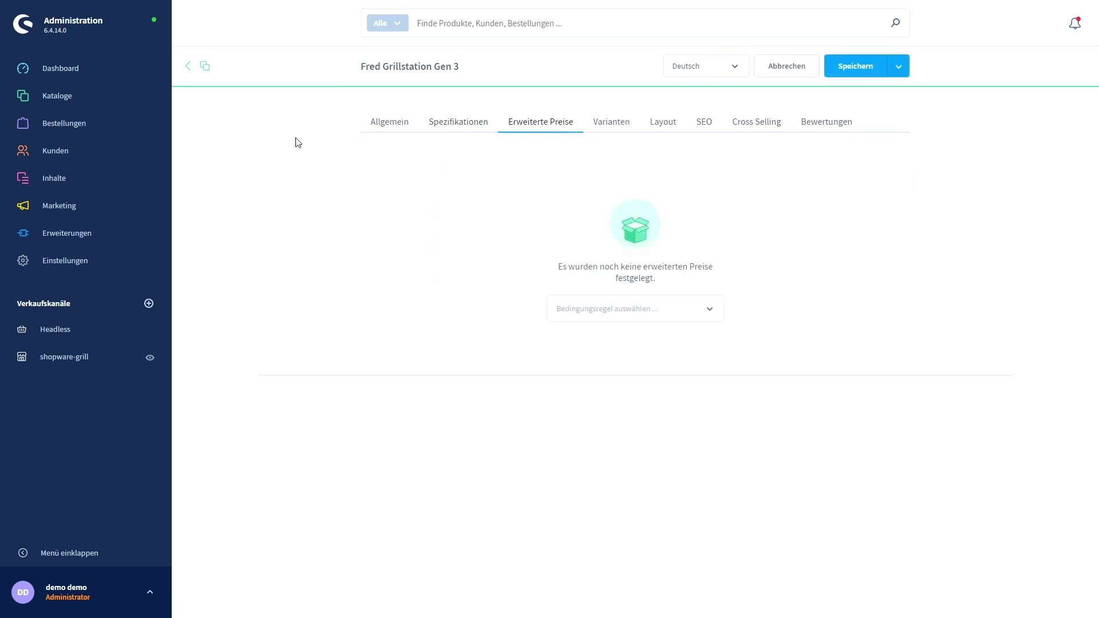
pyautogui.click(710, 310)
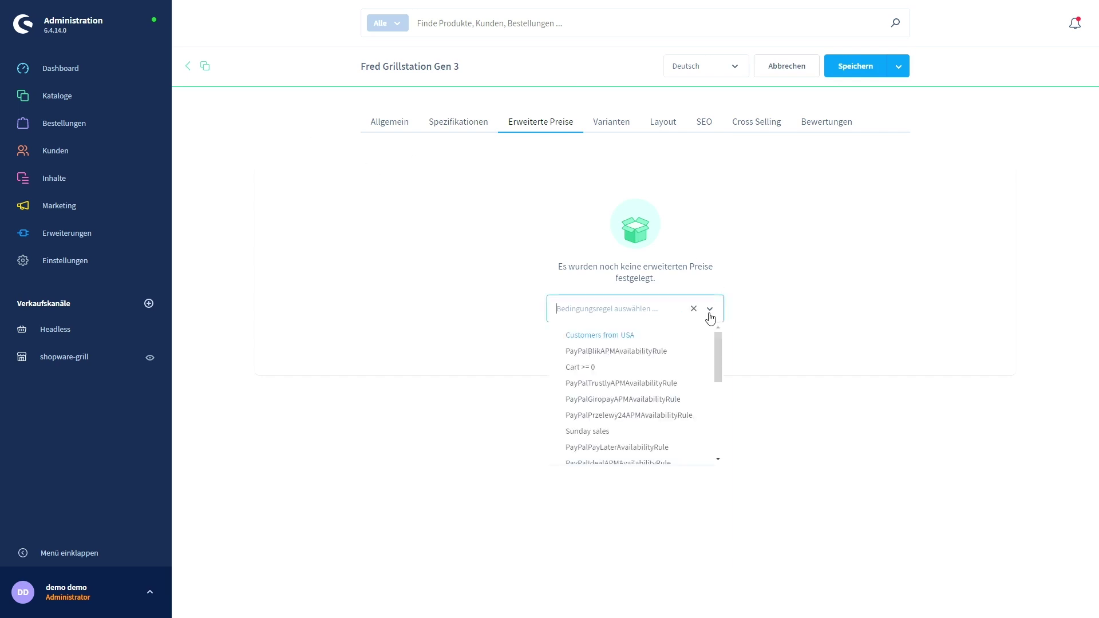
pyautogui.click(628, 342)
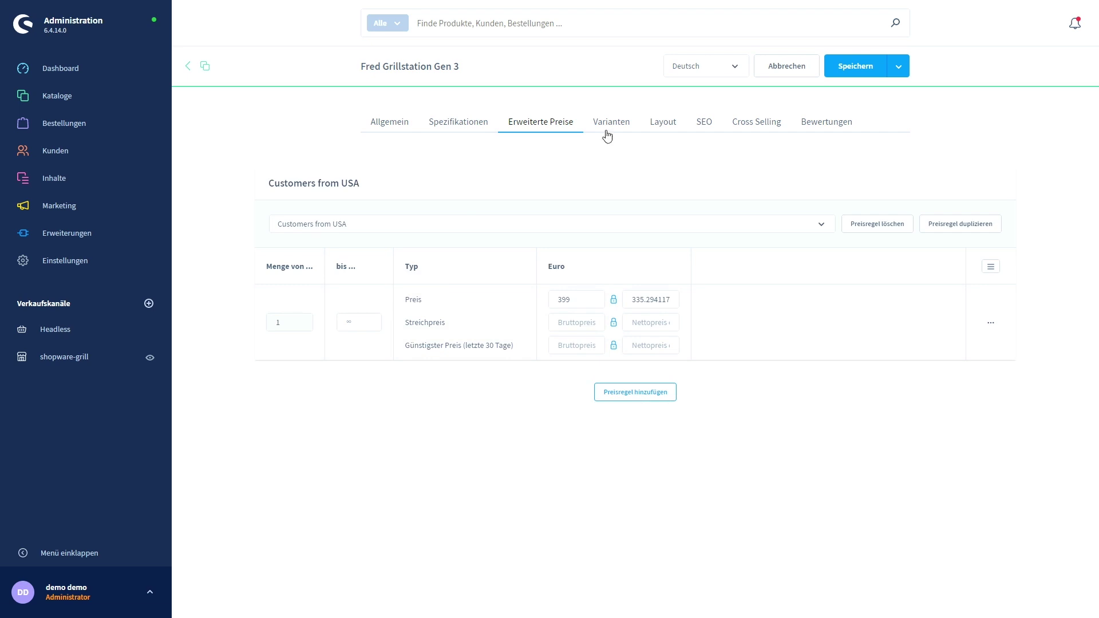
pyautogui.click(878, 225)
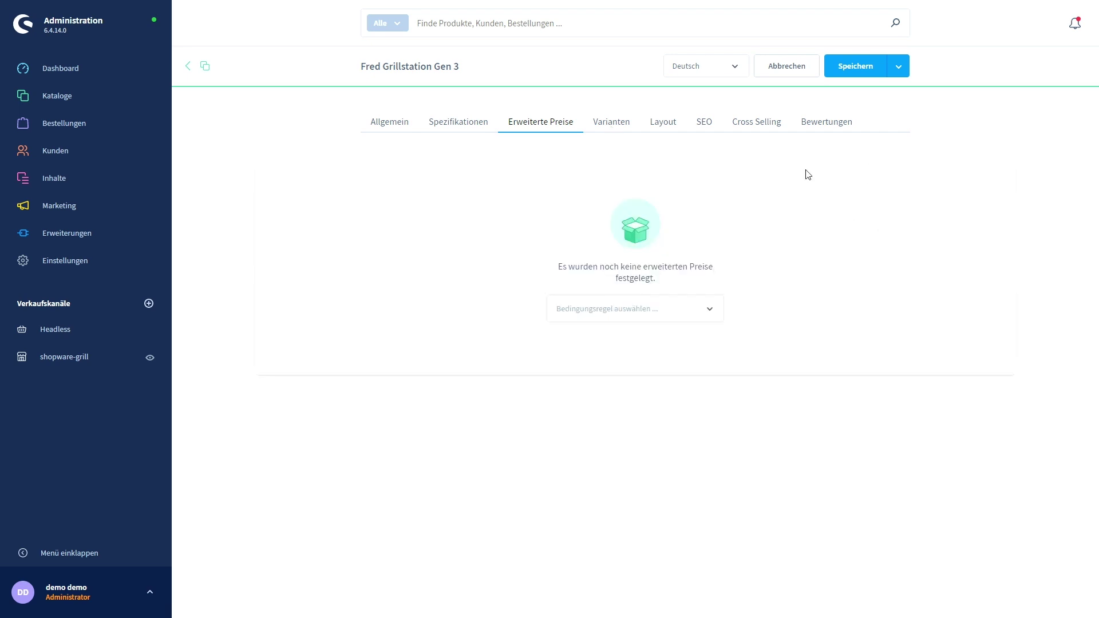
pyautogui.click(611, 124)
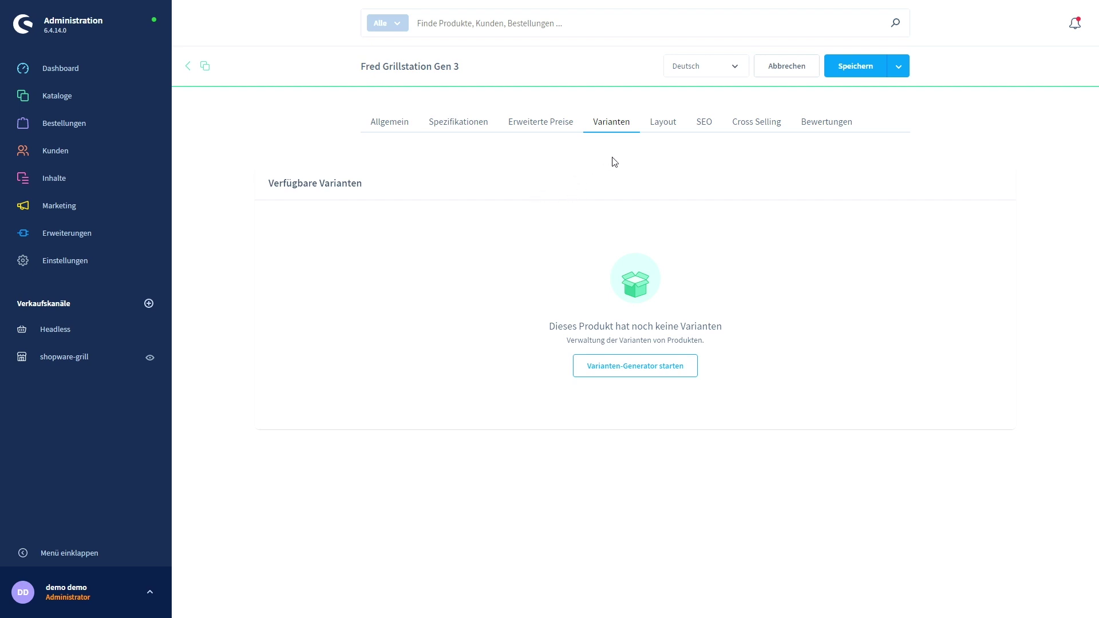
# Check the Layout tab, then show the shopware-grill SEO URL Fred-Grillstation-Gen-3/SW10000.
pyautogui.click(664, 127)
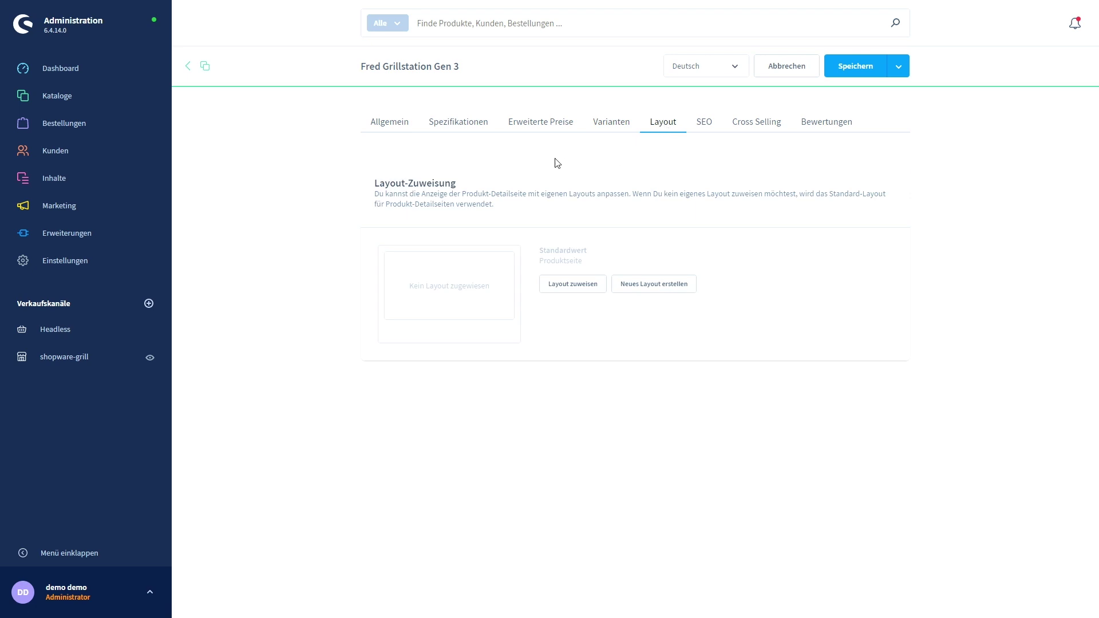
pyautogui.click(704, 122)
pyautogui.scroll(-1, 285, 191)
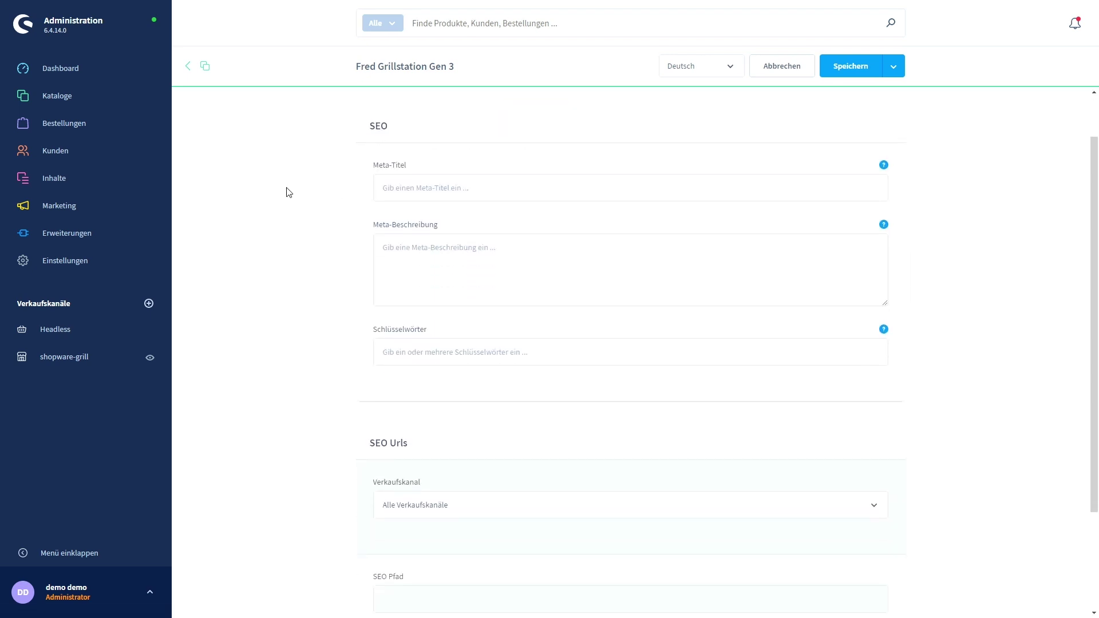
pyautogui.scroll(1, 287, 191)
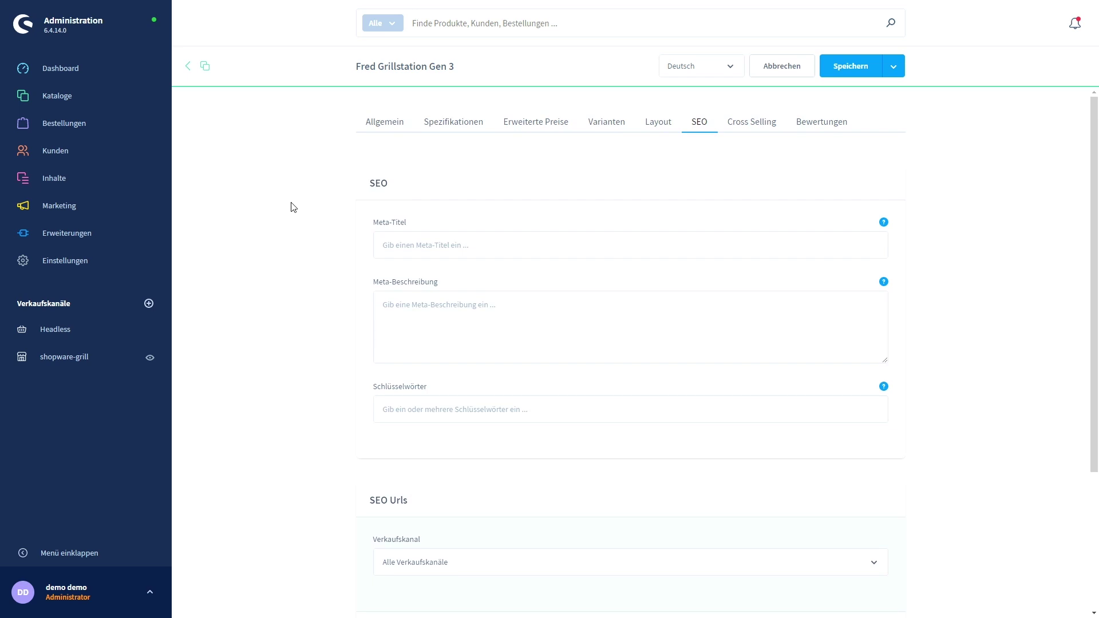
pyautogui.scroll(-3, 295, 229)
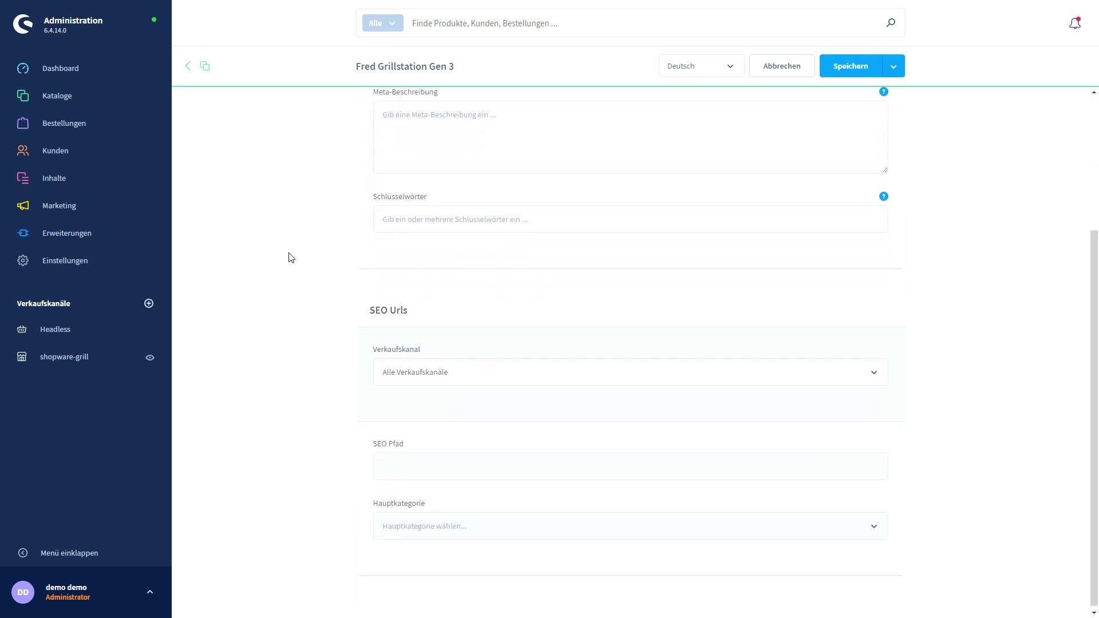
pyautogui.click(584, 379)
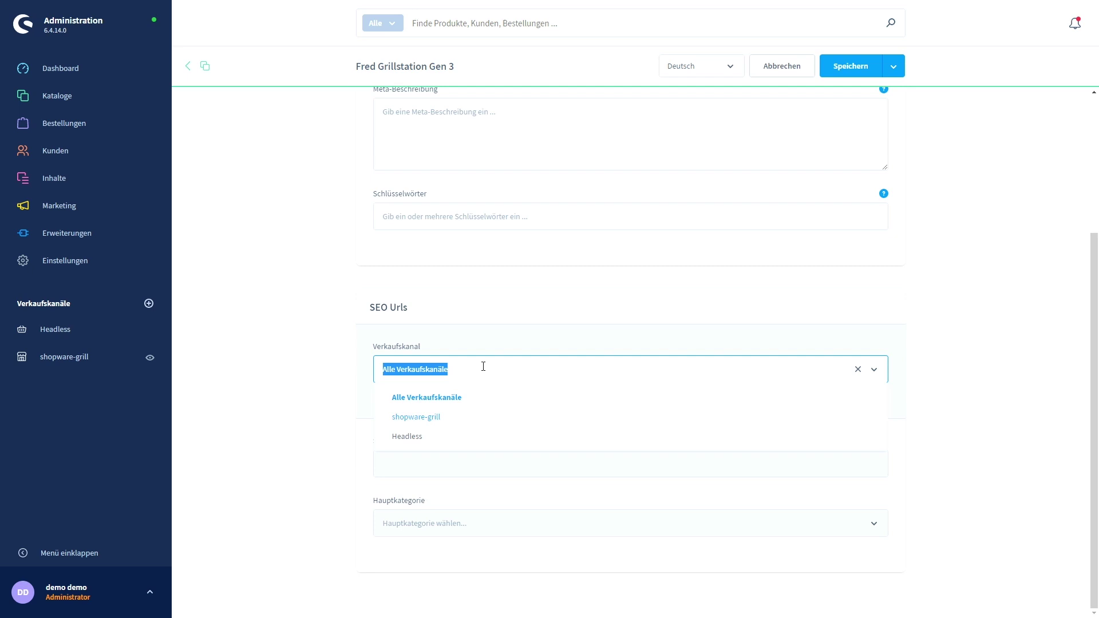
pyautogui.click(435, 421)
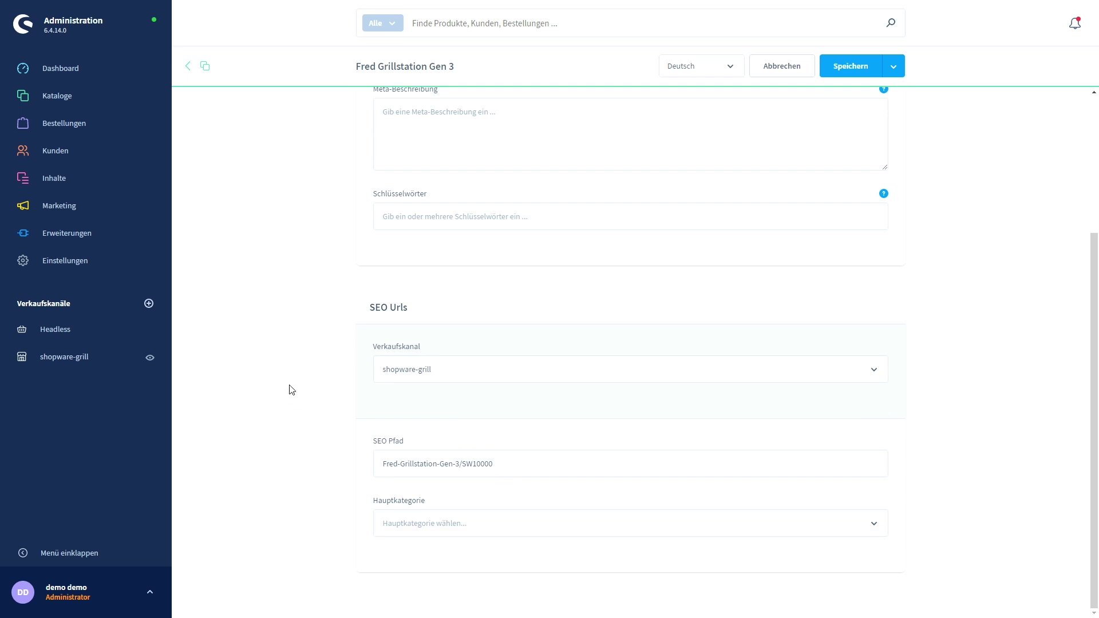
pyautogui.scroll(4, 290, 347)
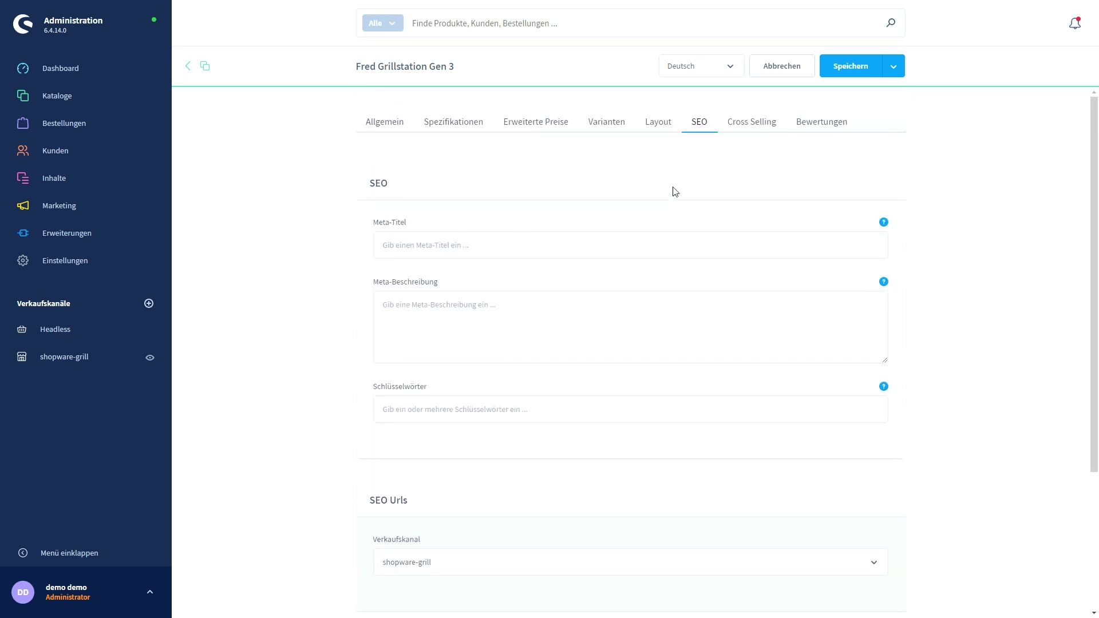
# View the empty Cross Selling tab, then the empty Bewertungen tab.
pyautogui.click(756, 127)
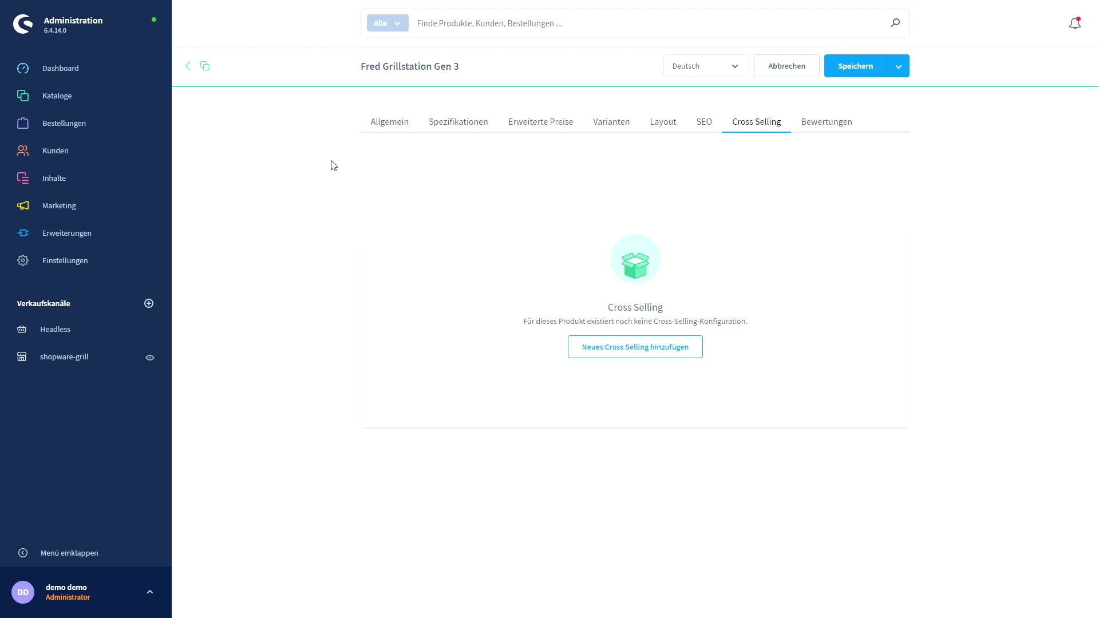
pyautogui.click(836, 127)
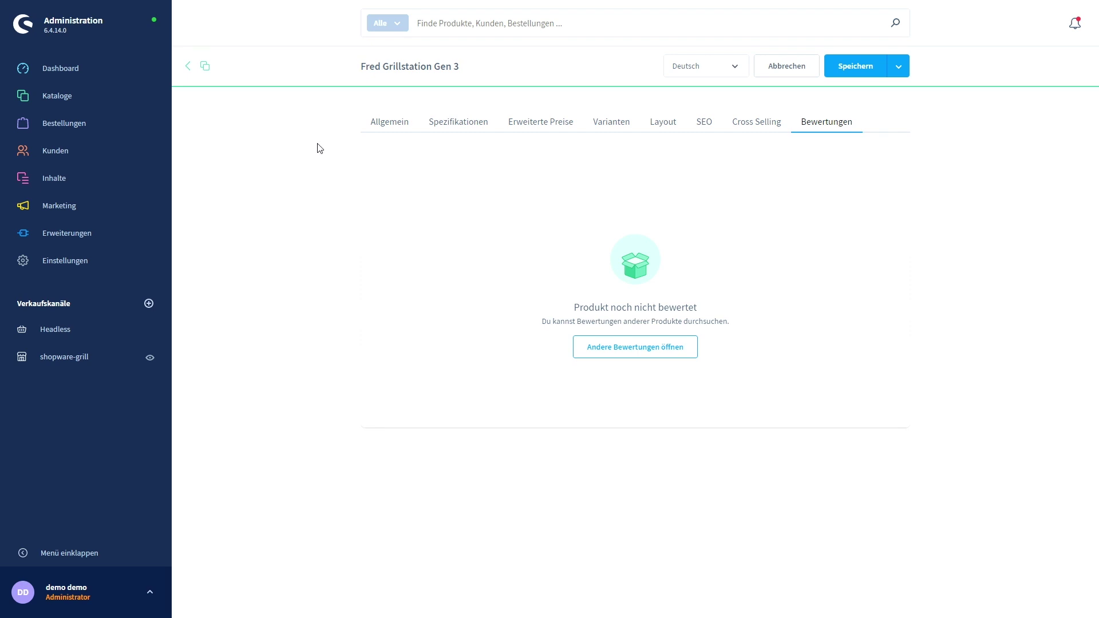
# Create a new product titled 'Wayne Portable Gasgrill' with manufacturer Burnhard.
pyautogui.moveTo(152, 105)
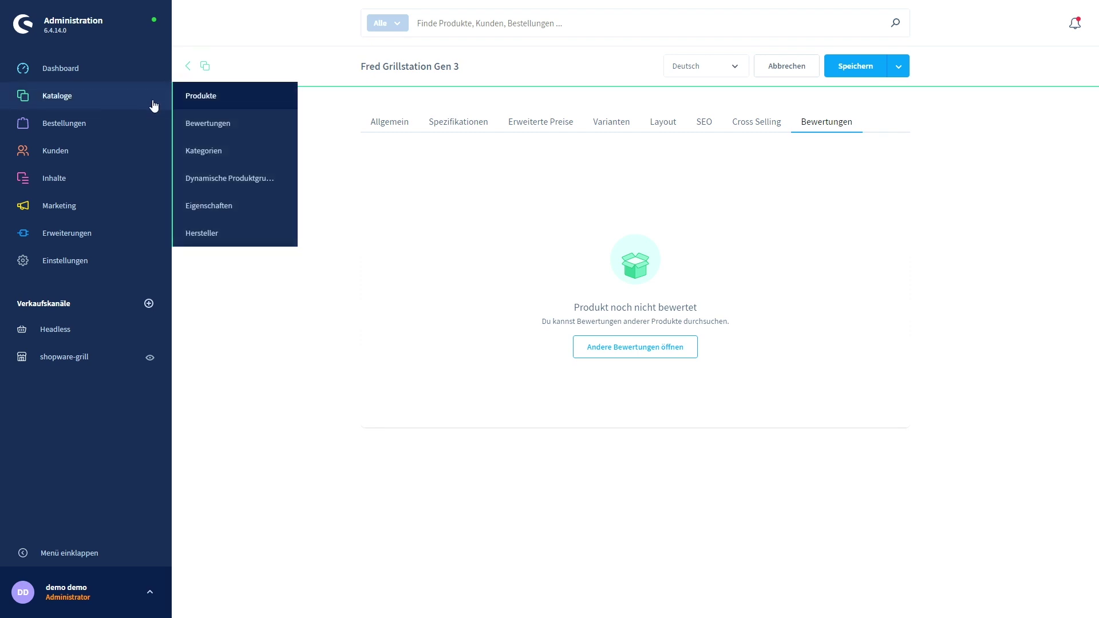
pyautogui.click(201, 97)
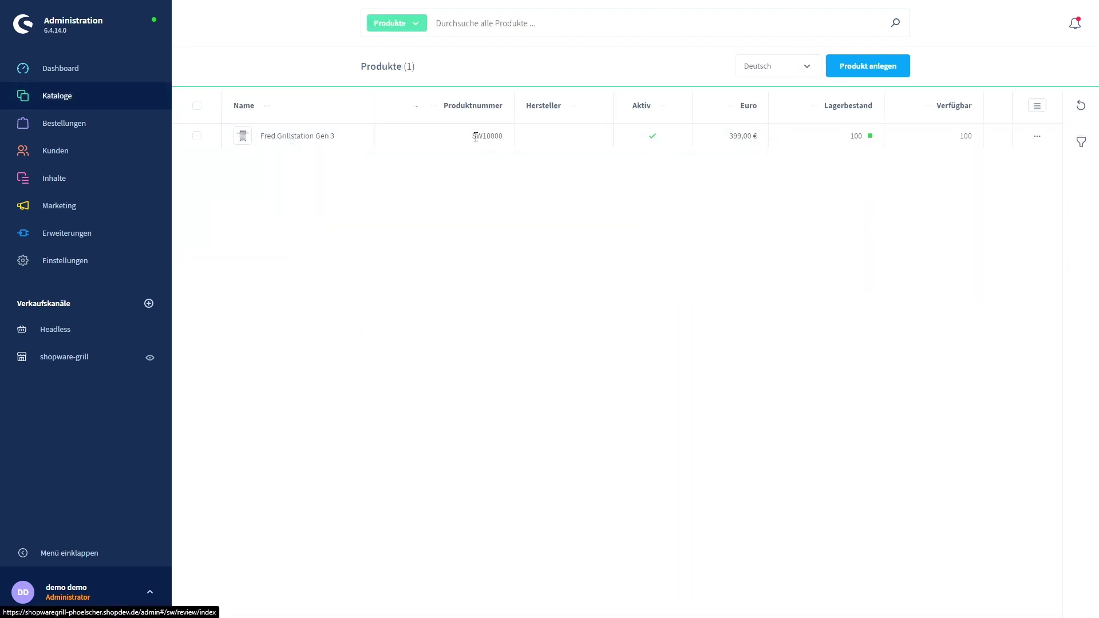
pyautogui.click(854, 66)
pyautogui.click(460, 218)
pyautogui.write('W')
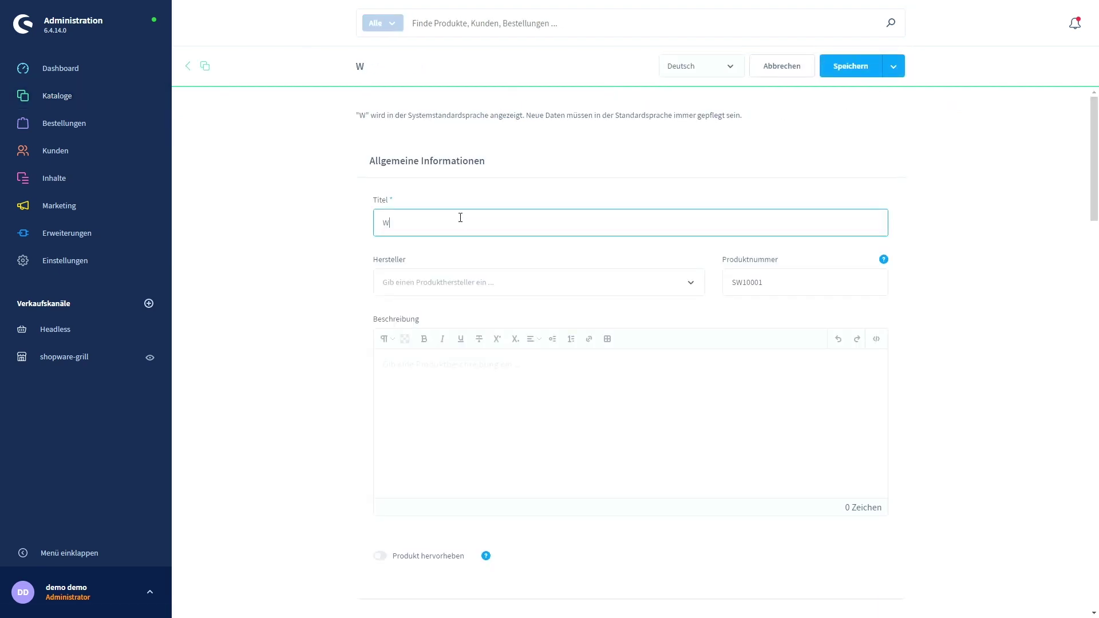
pyautogui.write('ayne ')
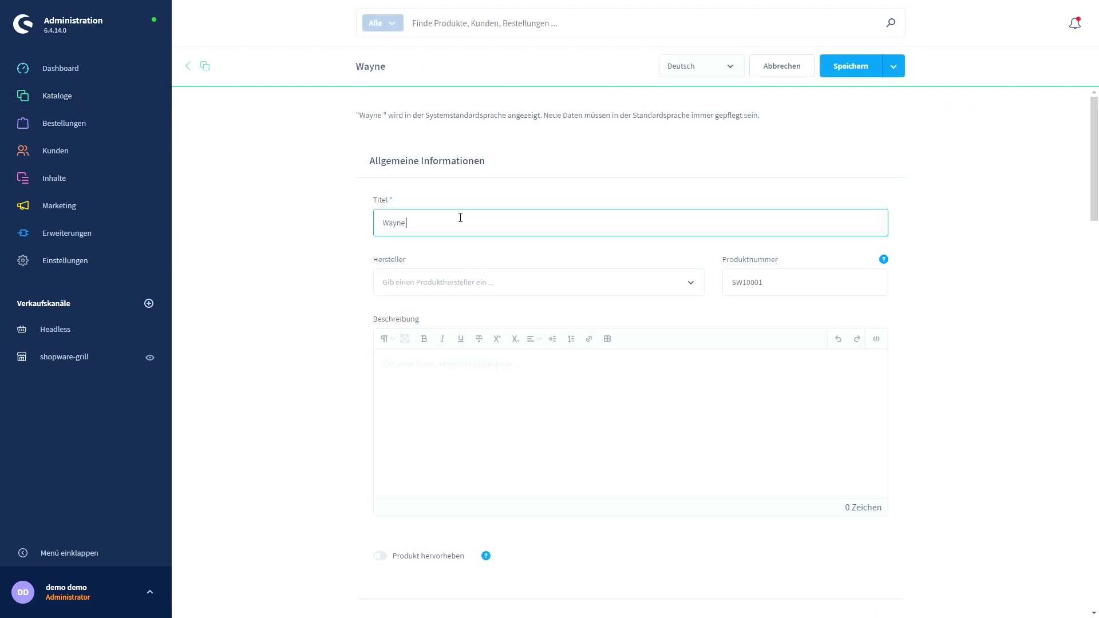
pyautogui.write('Por')
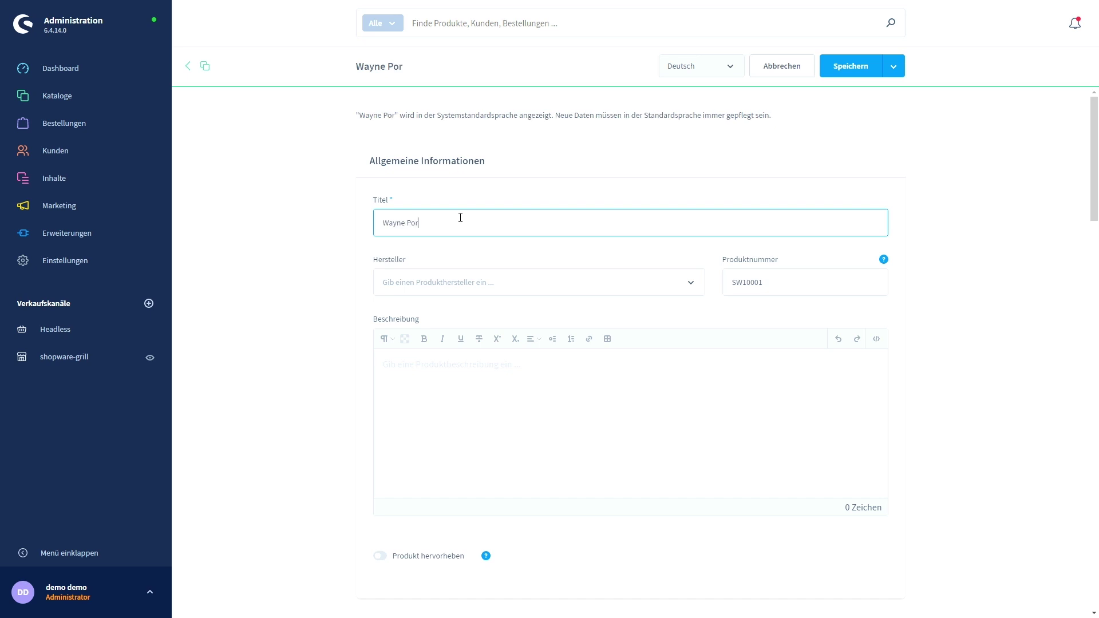
pyautogui.write('table Gasgrill')
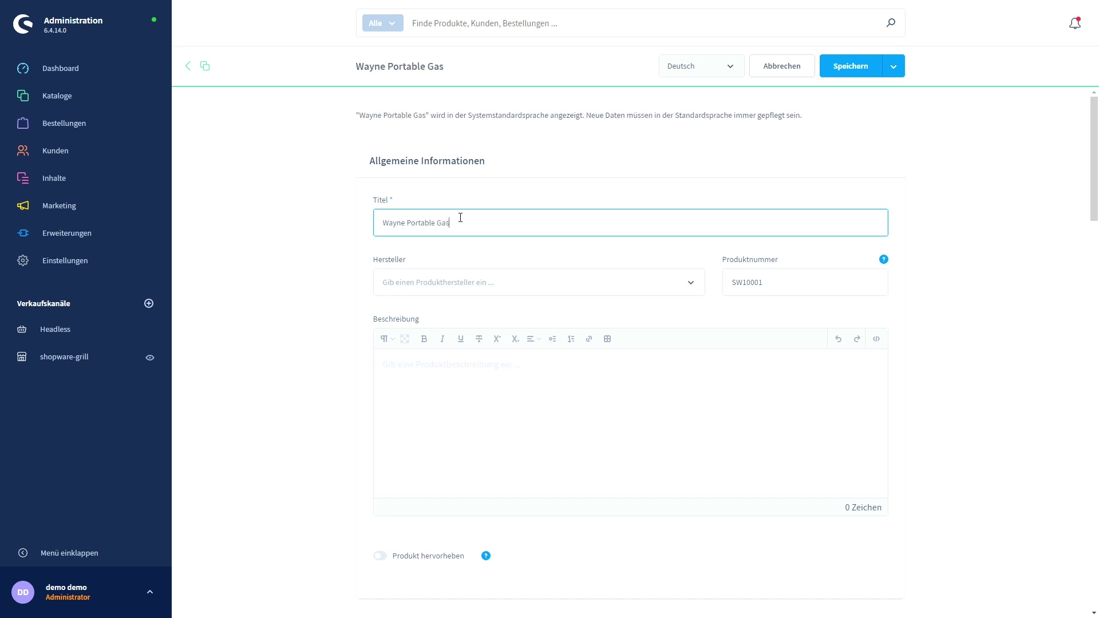
pyautogui.click(493, 283)
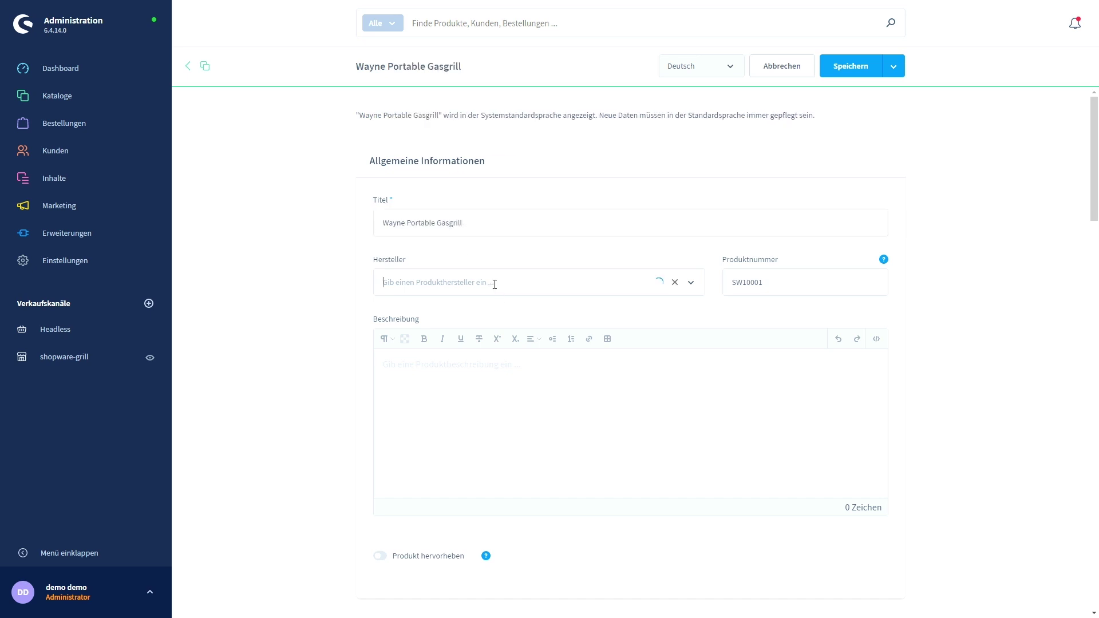
pyautogui.click(422, 328)
# Enter a gross price of 199 € and edit the stock quantity field.
pyautogui.scroll(-5, 307, 294)
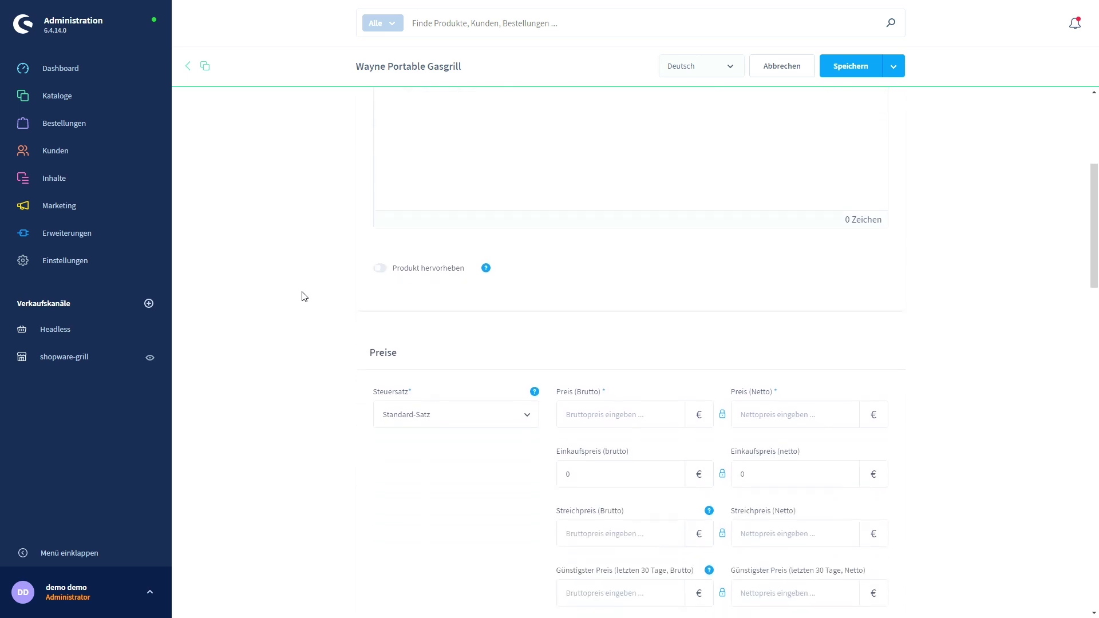
pyautogui.scroll(-3, 304, 296)
pyautogui.click(592, 250)
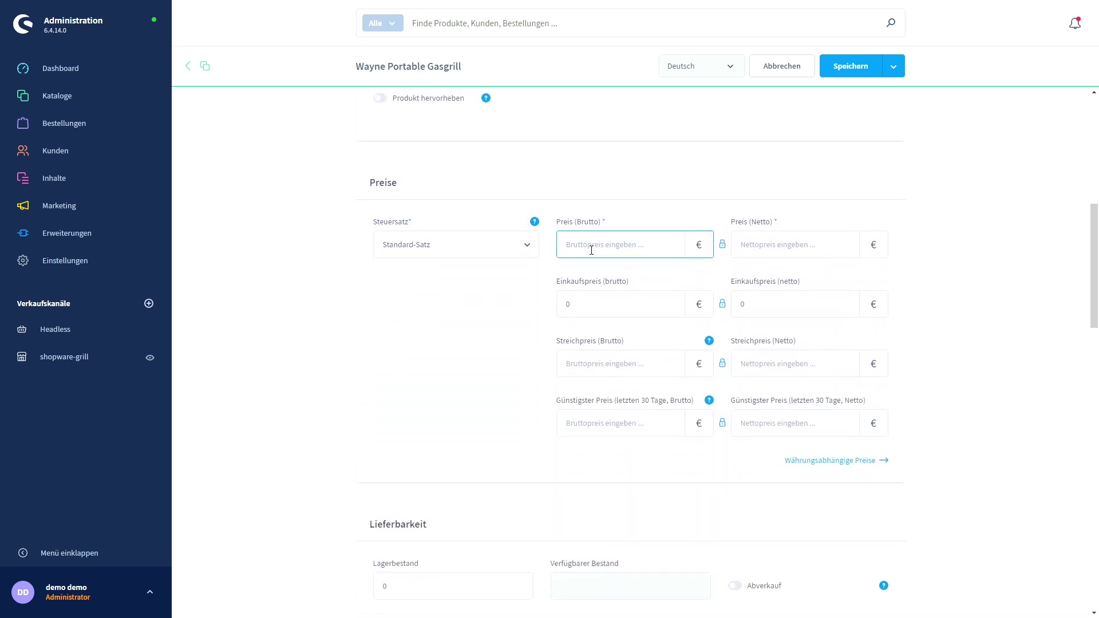
pyautogui.write('199')
pyautogui.scroll(-4, 305, 326)
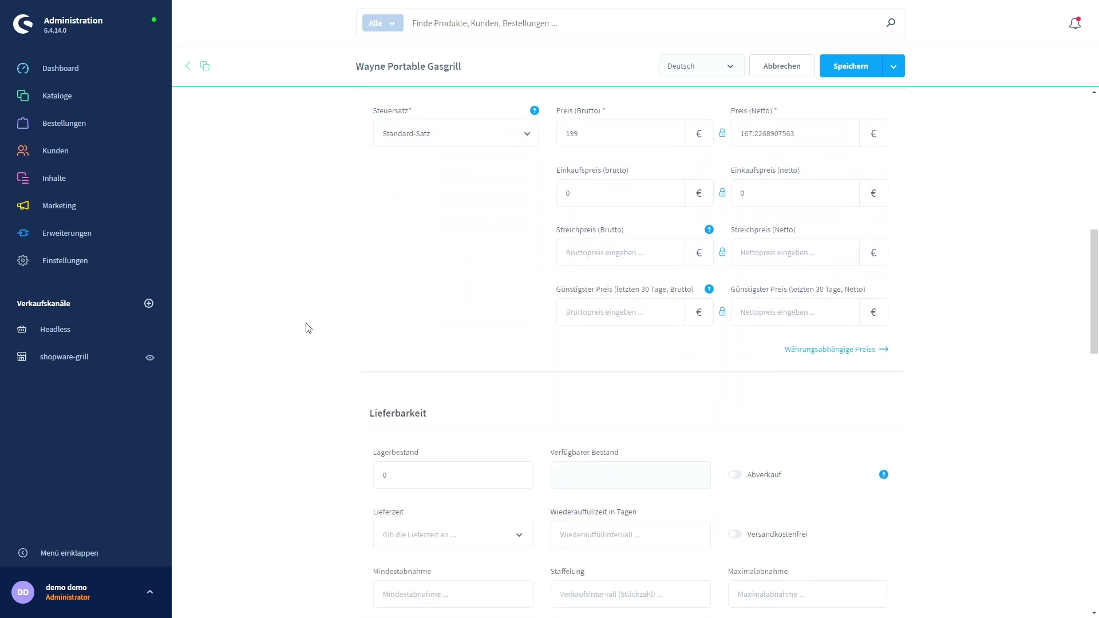
pyautogui.doubleClick(385, 357)
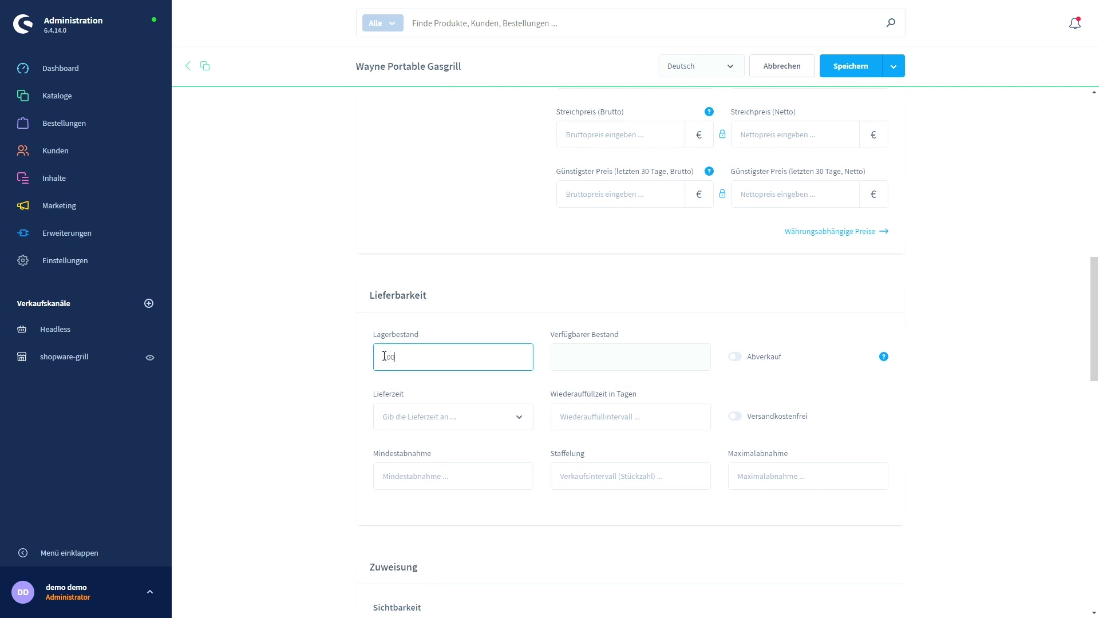
pyautogui.click(362, 365)
# Assign the product to the Home > Gasgrill > Campinggrill category.
pyautogui.scroll(-9, 287, 304)
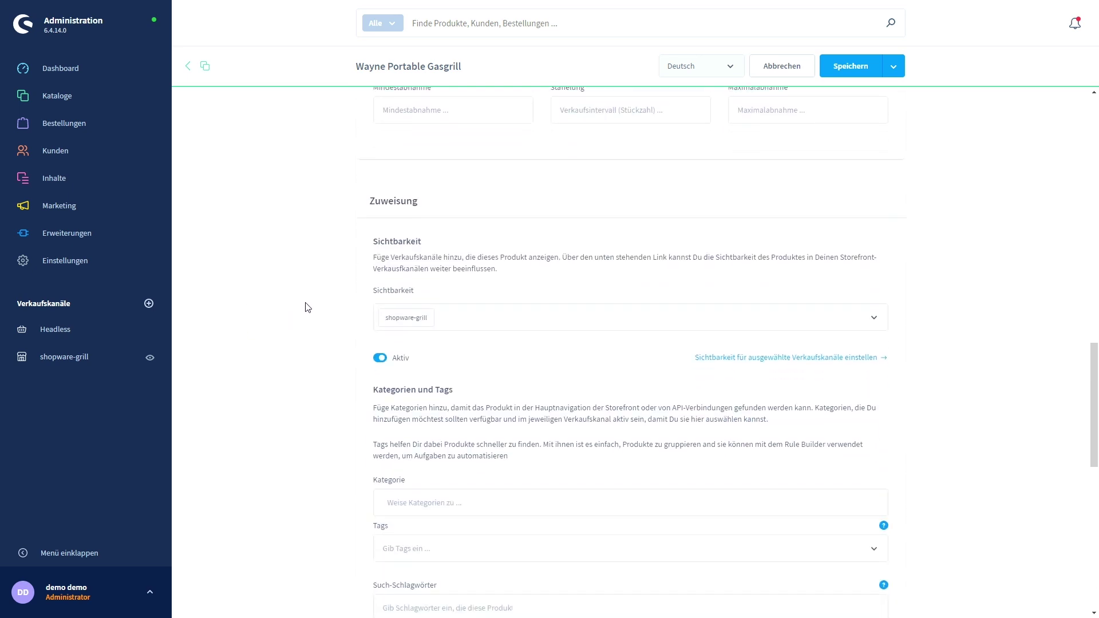
pyautogui.click(430, 355)
pyautogui.click(393, 389)
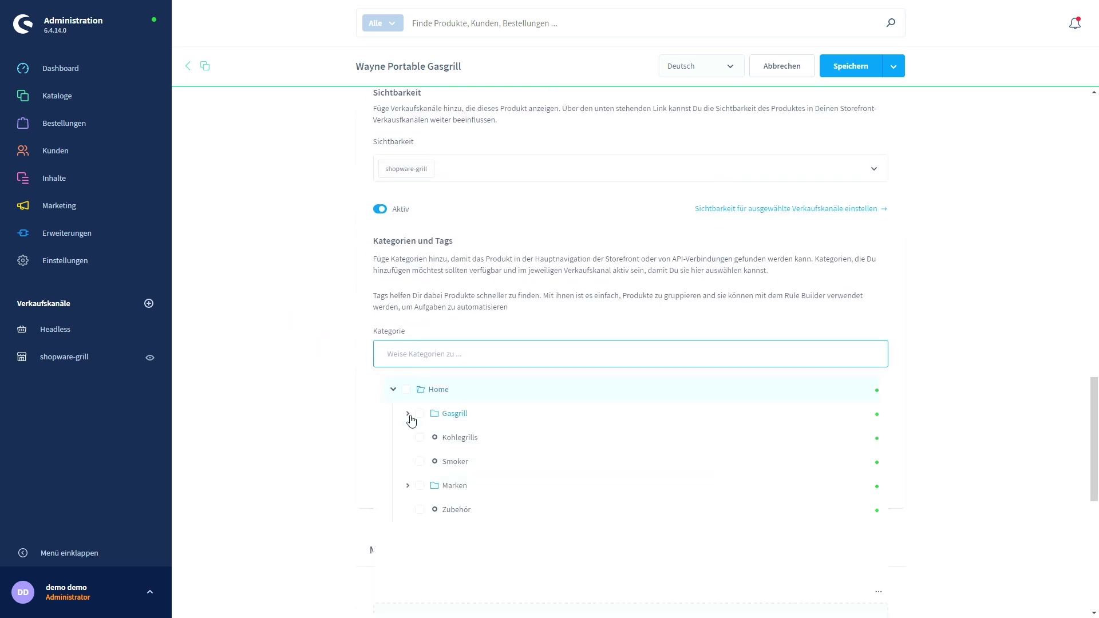
pyautogui.click(408, 414)
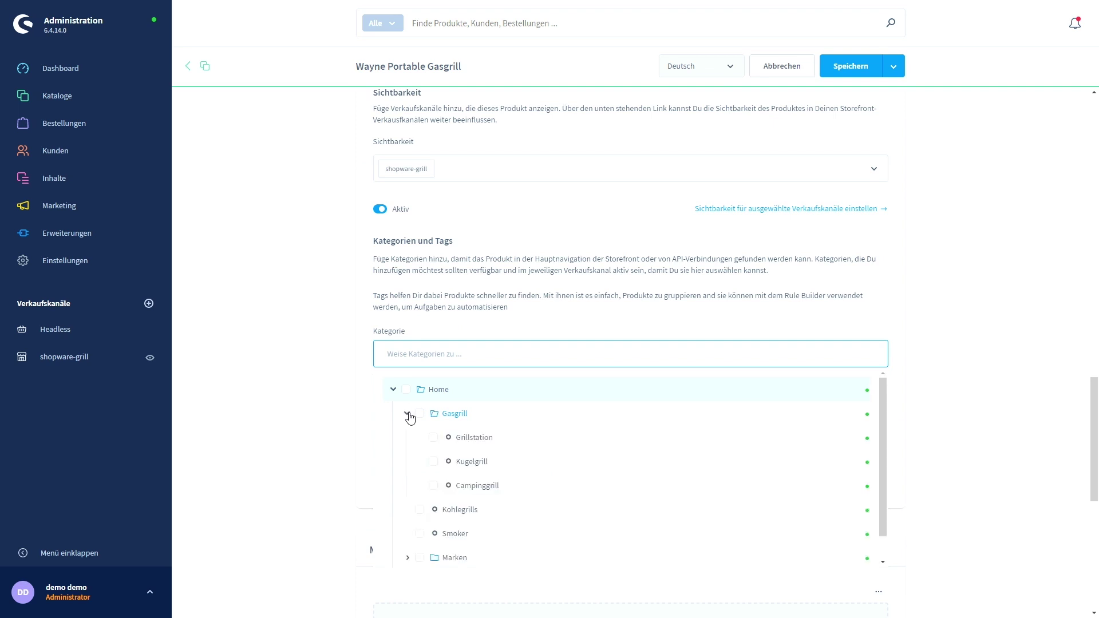
pyautogui.click(435, 487)
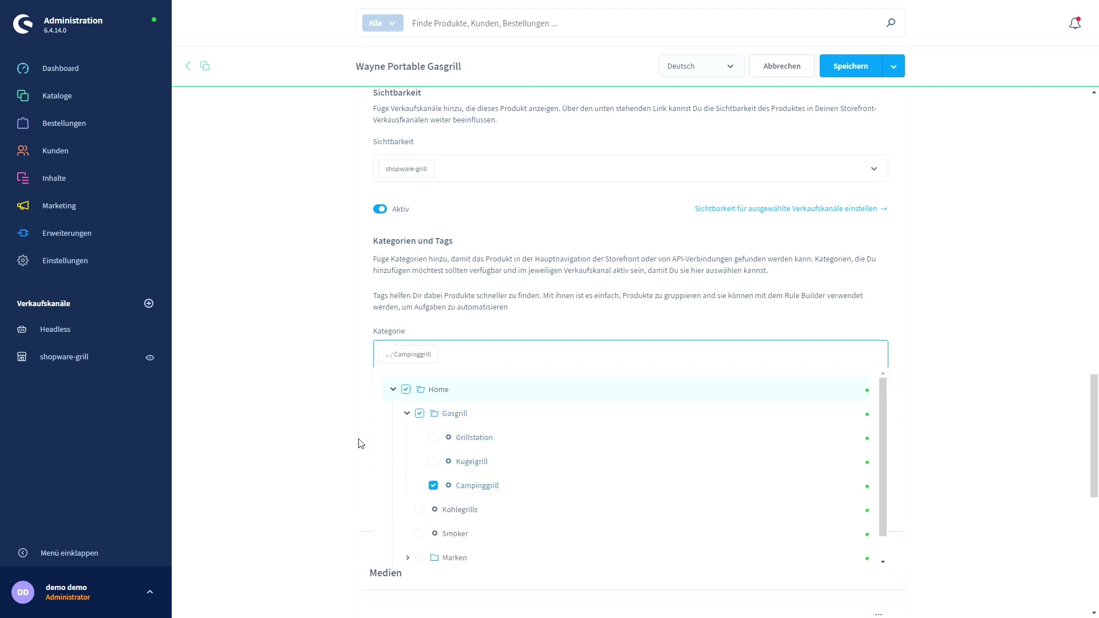
pyautogui.click(272, 373)
pyautogui.scroll(-2, 297, 331)
pyautogui.scroll(-5, 296, 332)
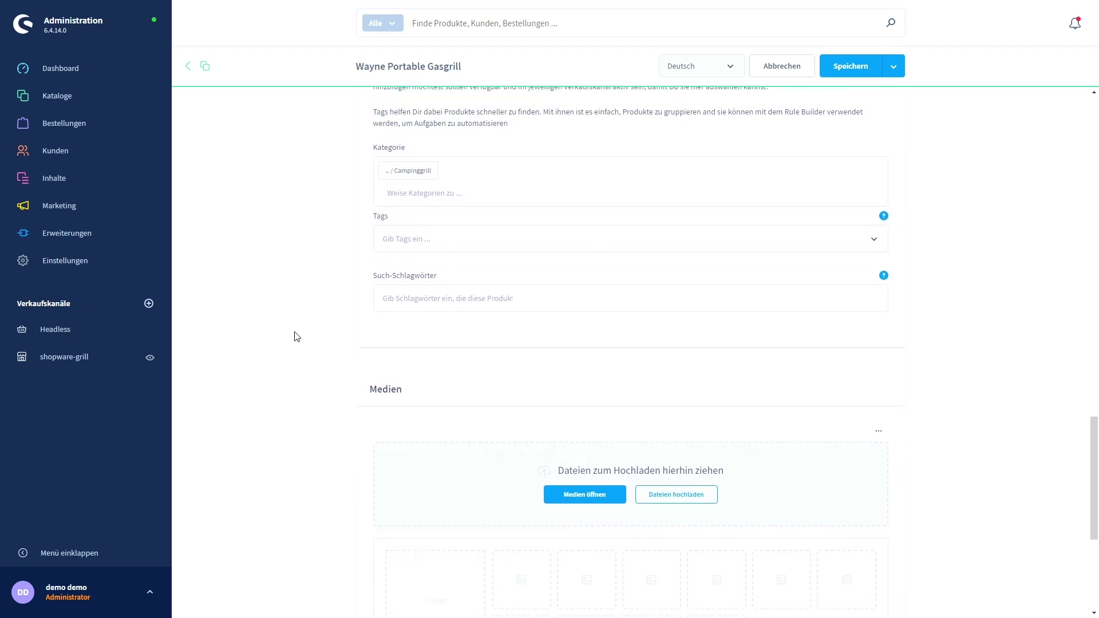
# Add the portable grill photo as cover, then the burner and sausage photos.
pyautogui.click(578, 285)
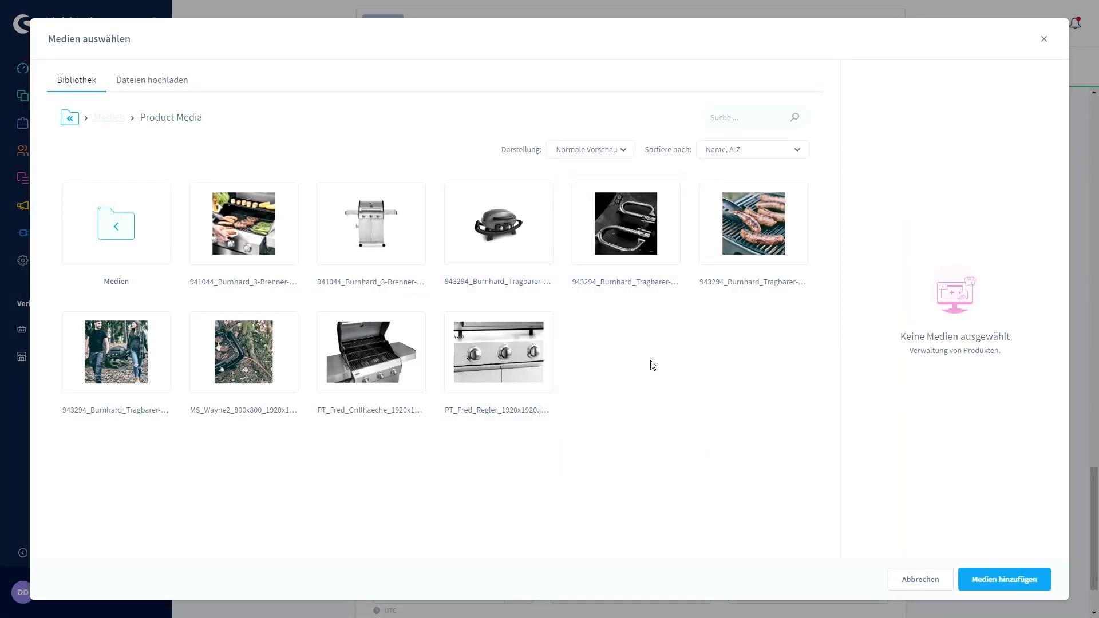
pyautogui.click(499, 237)
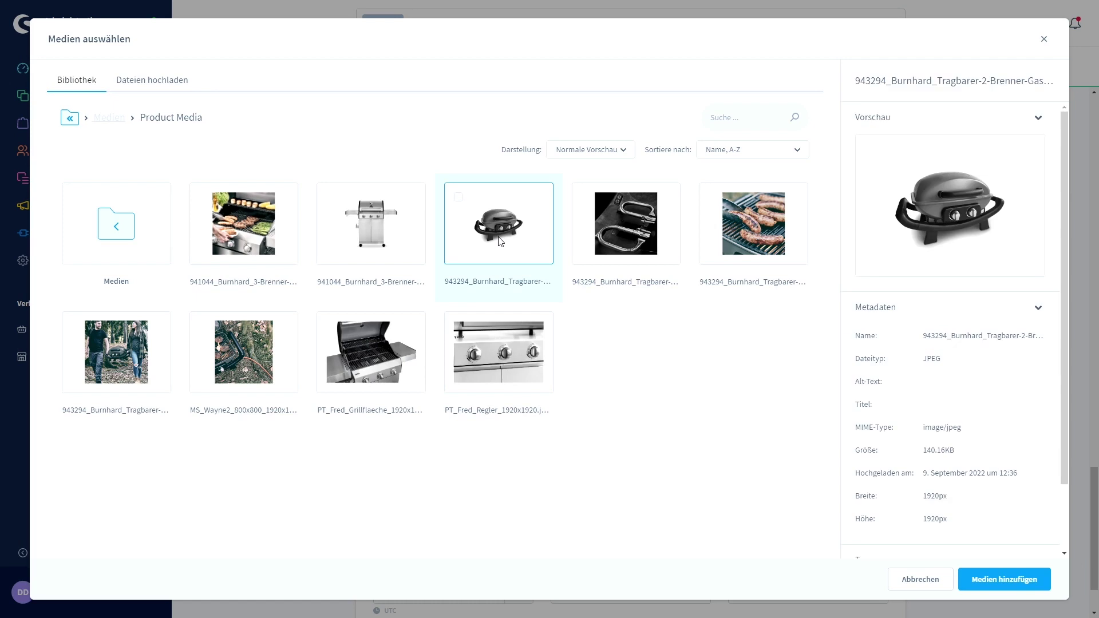
pyautogui.click(1005, 579)
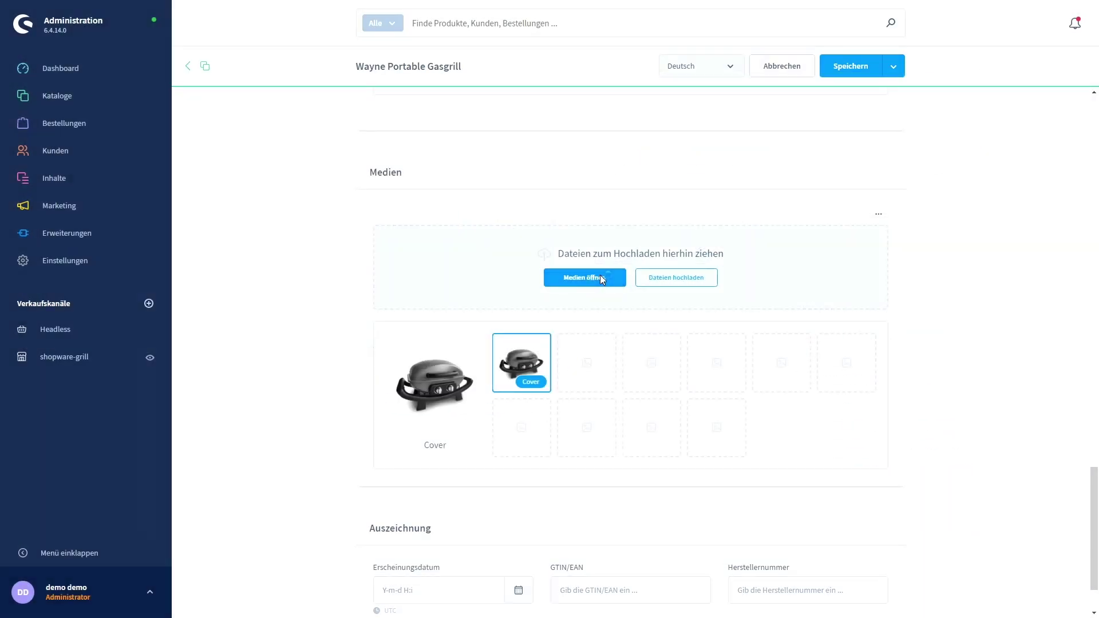
pyautogui.click(600, 276)
pyautogui.click(645, 241)
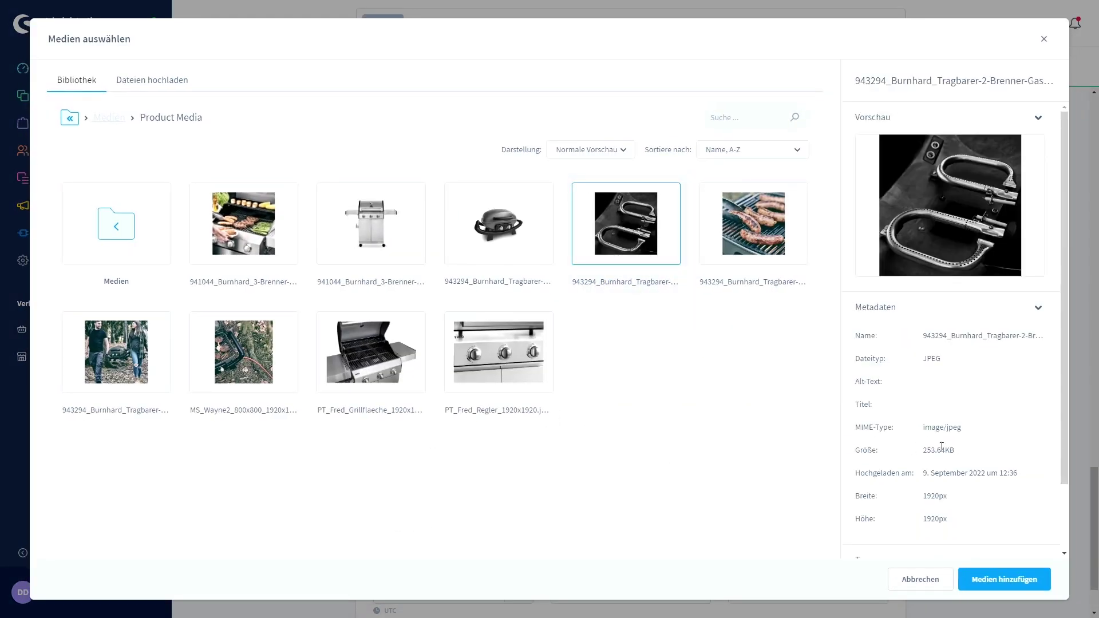
pyautogui.click(1005, 580)
pyautogui.click(608, 284)
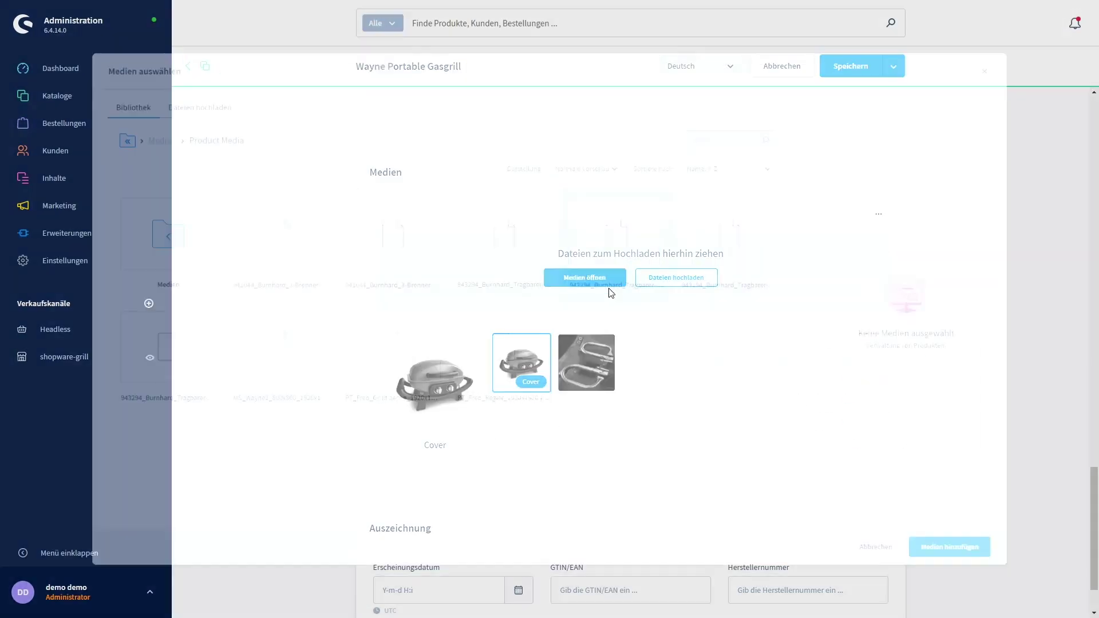
pyautogui.click(748, 240)
pyautogui.click(996, 579)
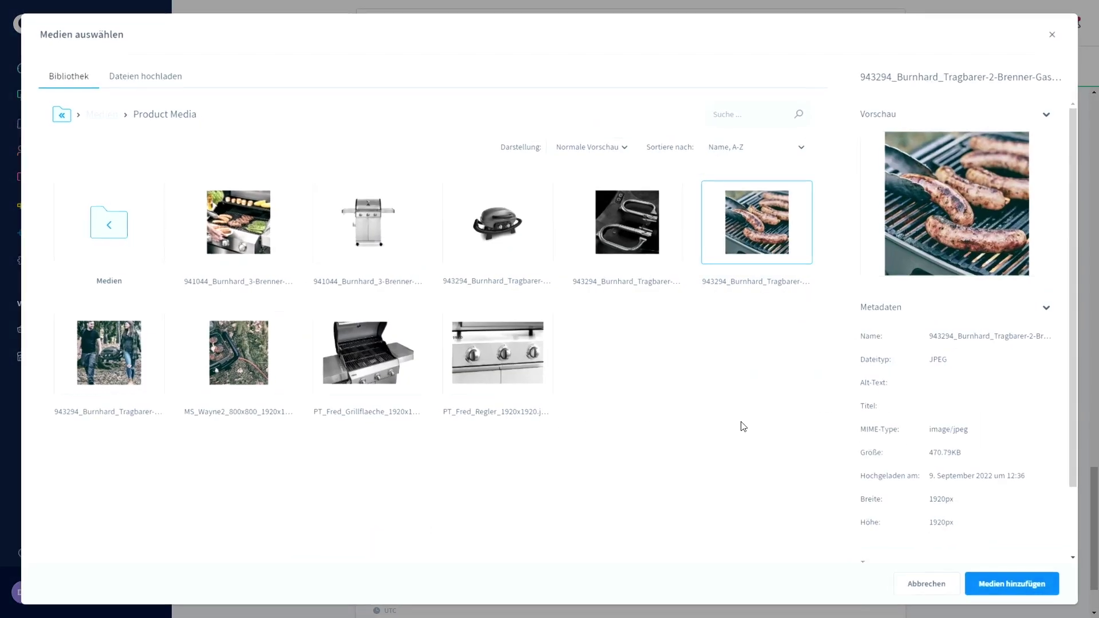
# Add the hiking couple and MS_Wayne2 photos, then save the product.
pyautogui.click(585, 279)
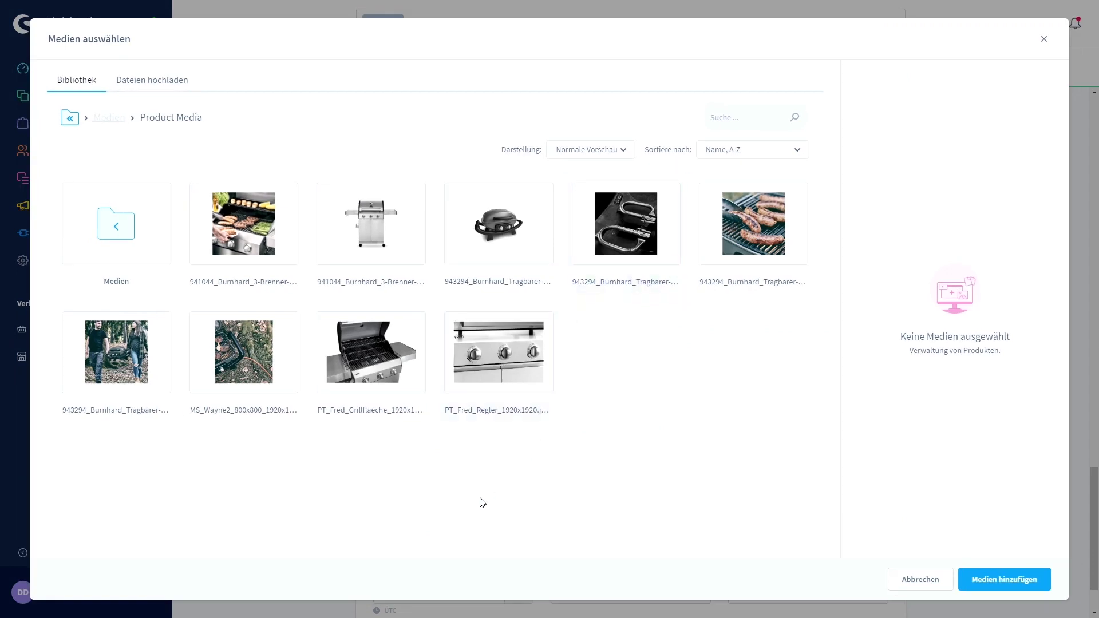
pyautogui.click(114, 347)
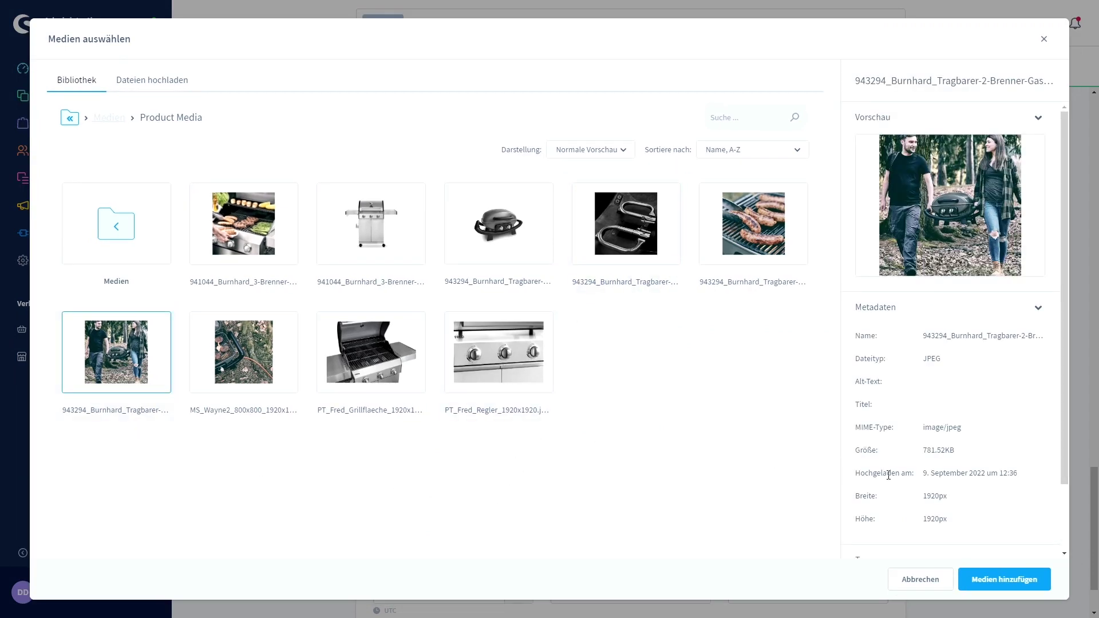
pyautogui.click(1014, 579)
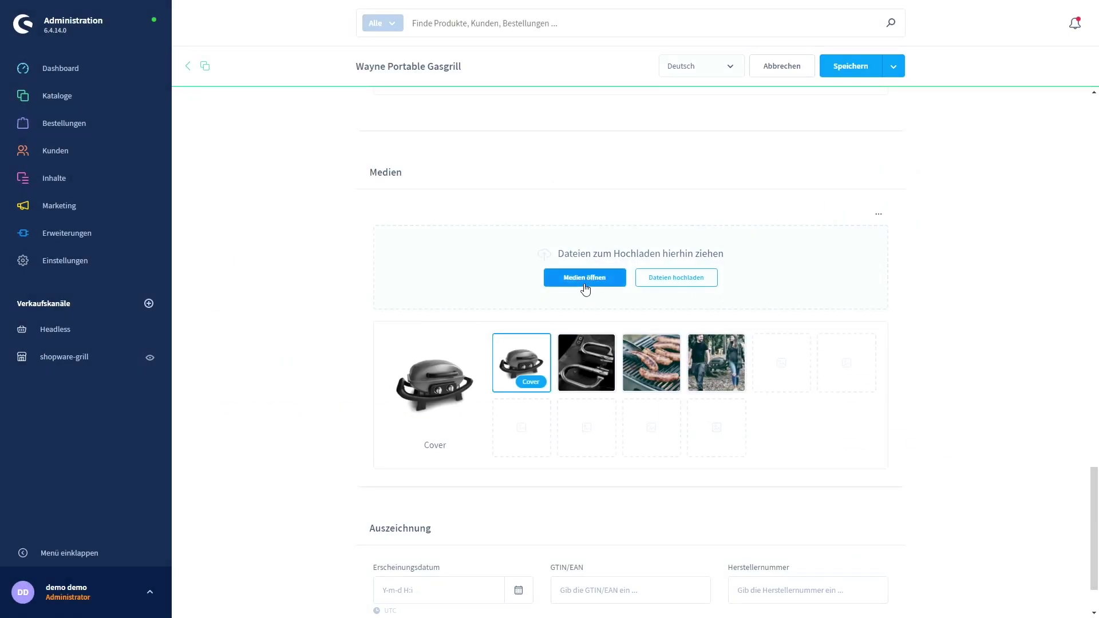
pyautogui.click(584, 281)
pyautogui.click(250, 347)
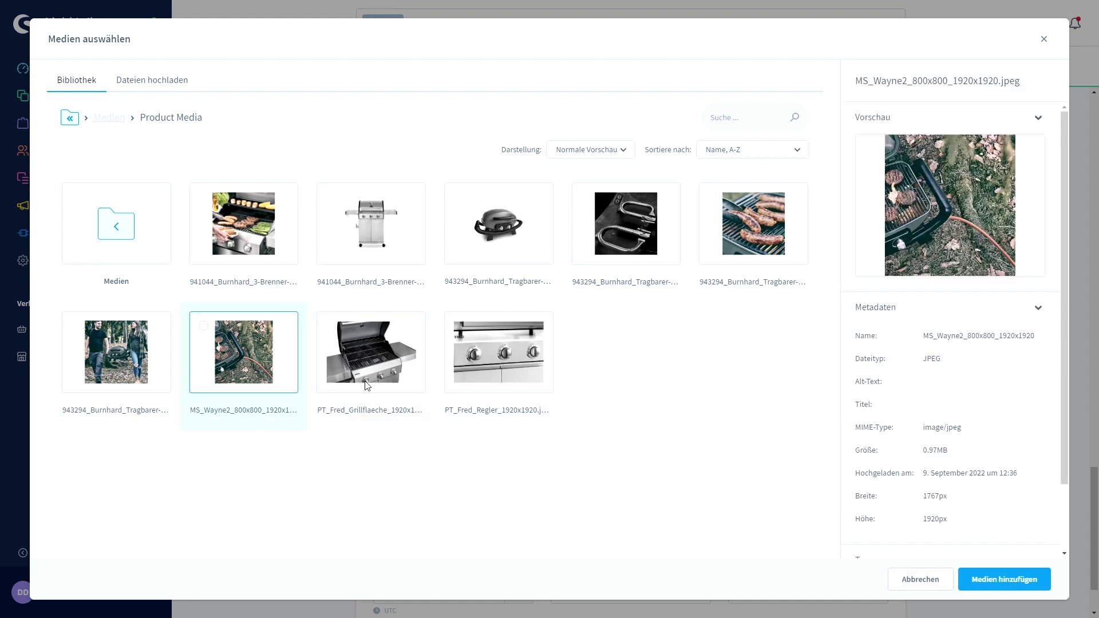
pyautogui.click(1032, 579)
pyautogui.scroll(-1, 498, 344)
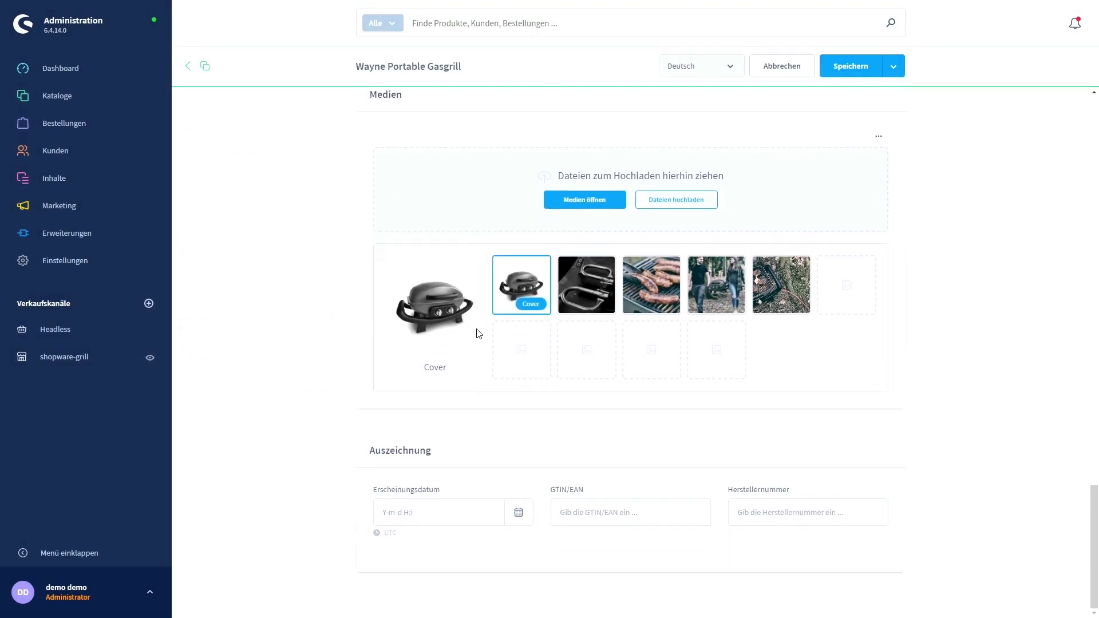
pyautogui.click(837, 75)
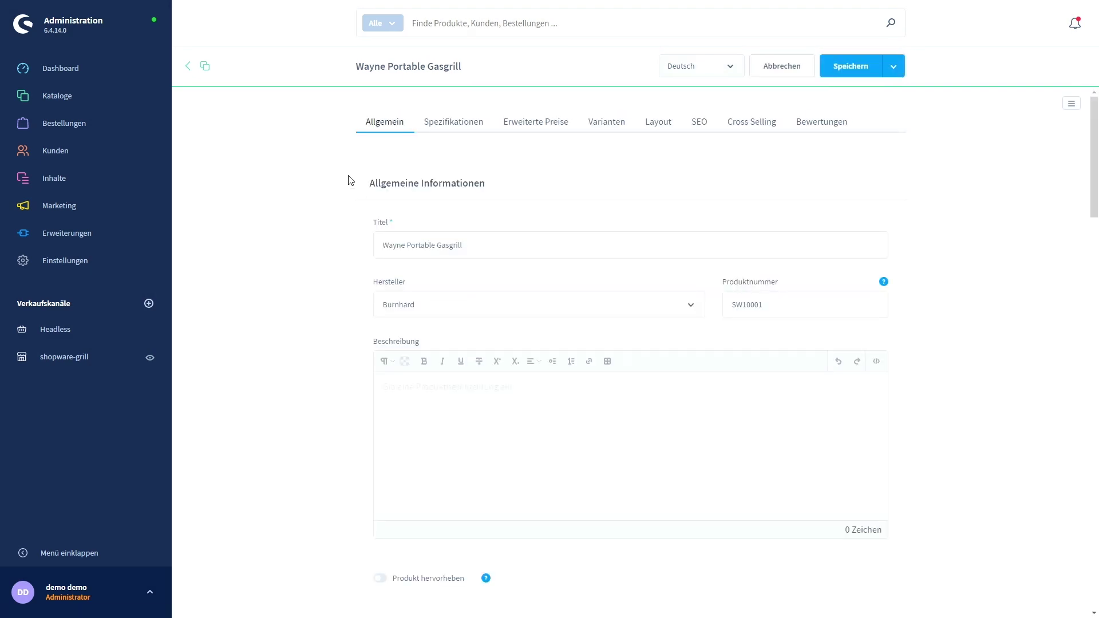
# Use the Varianten-Generator to create Farbe variants Grau and Schwarz, confirm, and save.
pyautogui.click(601, 127)
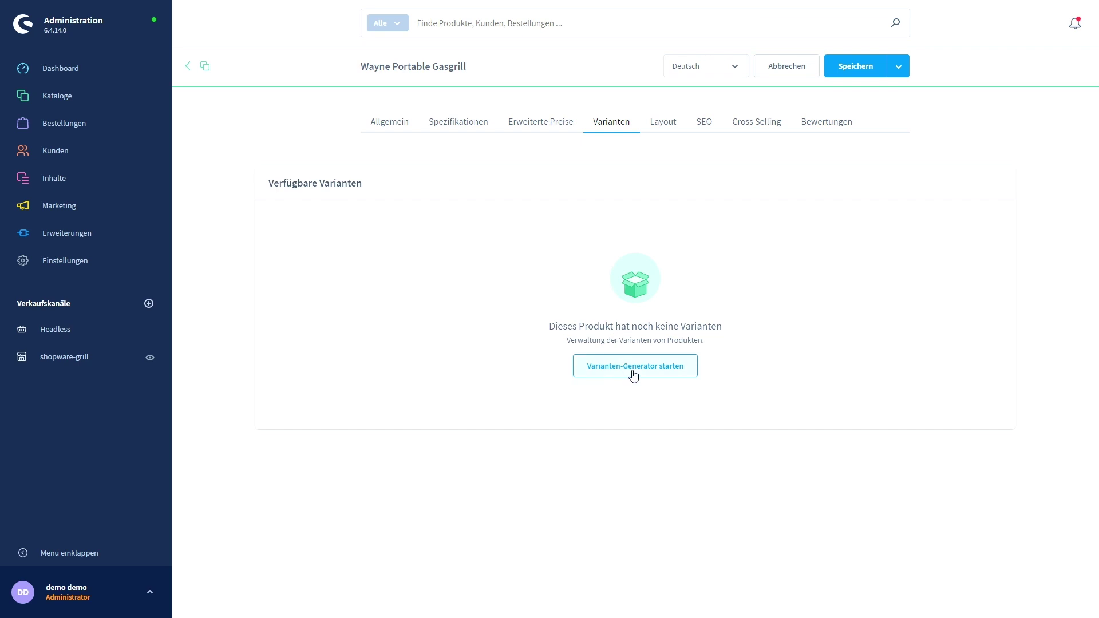
pyautogui.click(633, 375)
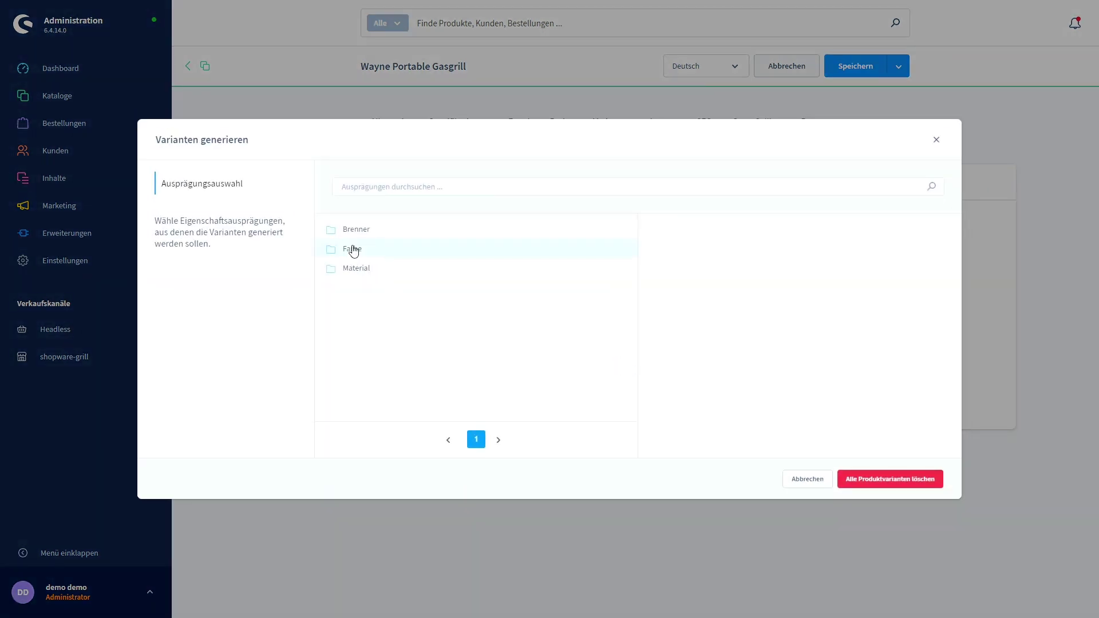
pyautogui.click(354, 250)
pyautogui.click(655, 229)
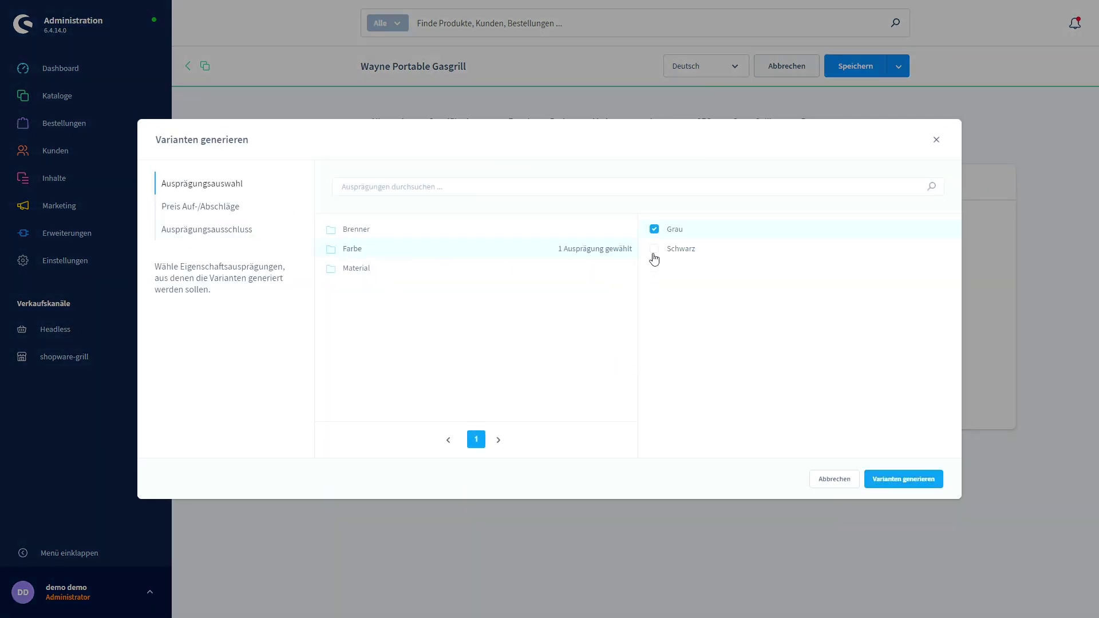
pyautogui.click(654, 248)
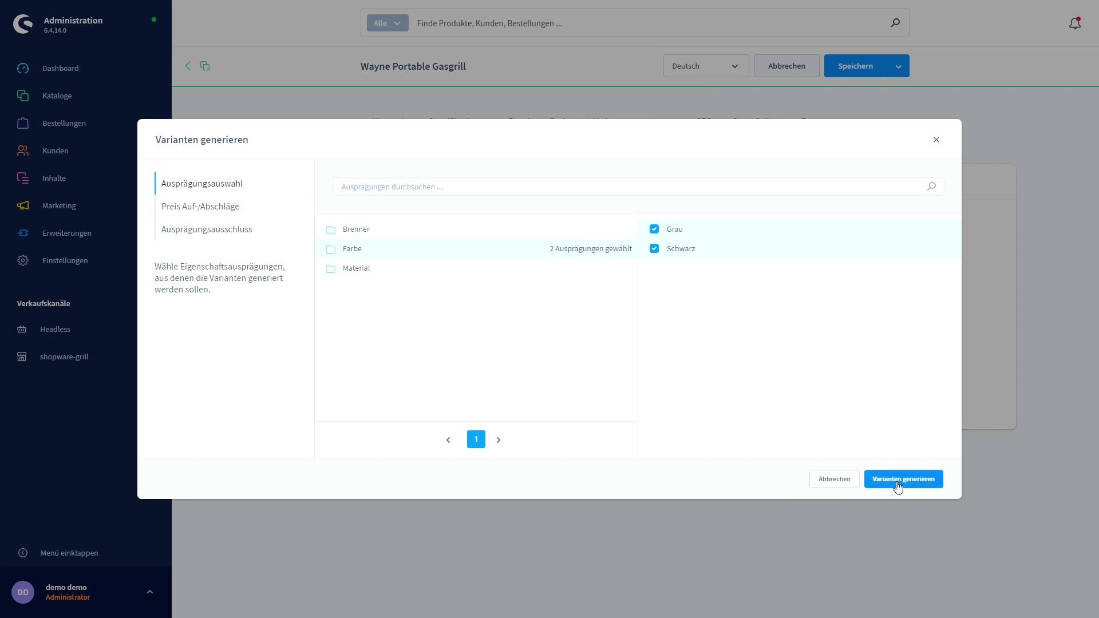
pyautogui.click(899, 481)
pyautogui.click(652, 371)
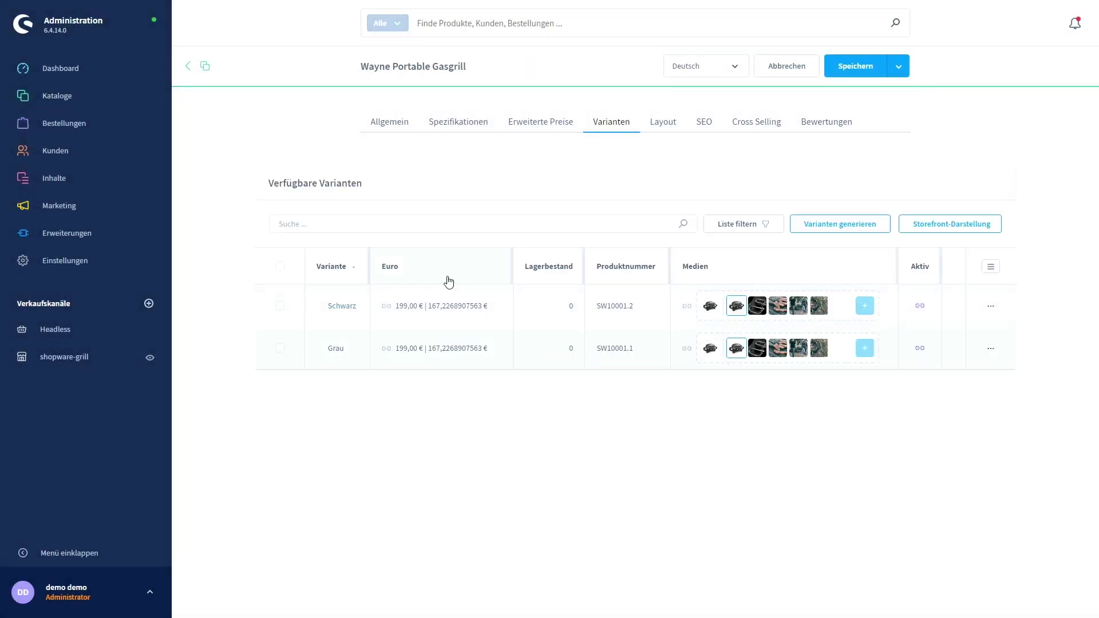
pyautogui.click(847, 76)
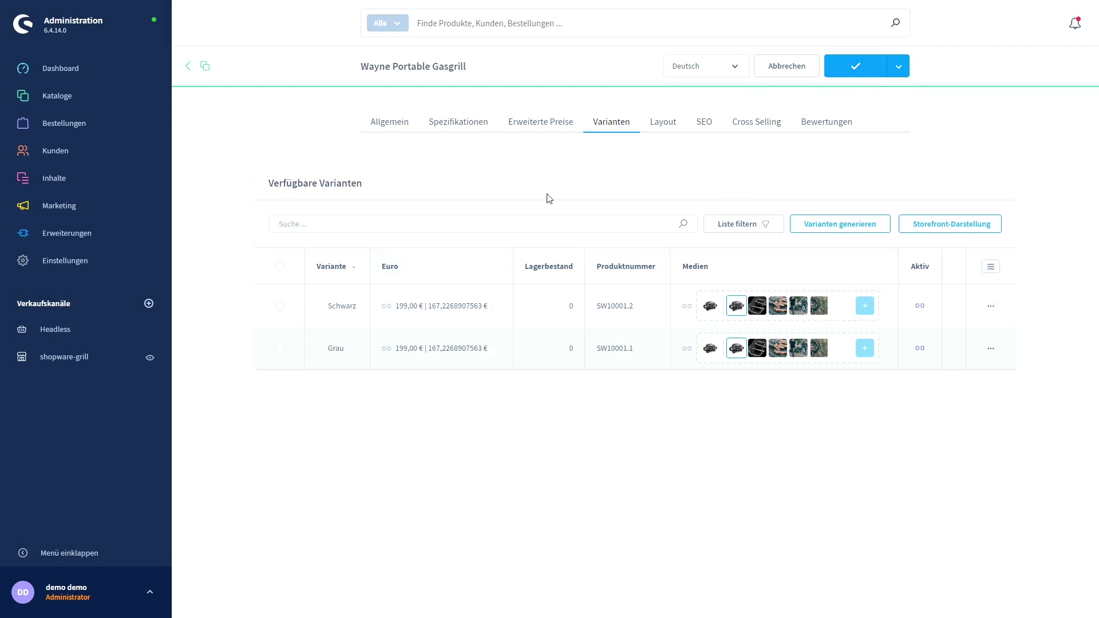
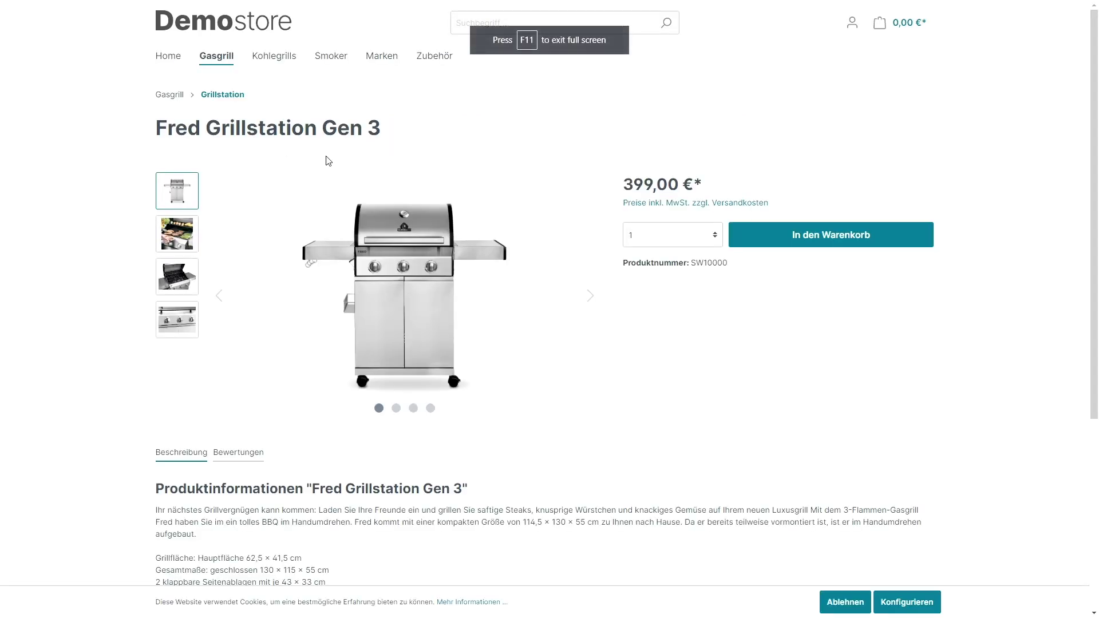
# Open the Wayne Portable Gasgrill from Campinggrill and switch between its Schwarz and Grau colours.
pyautogui.moveTo(227, 55)
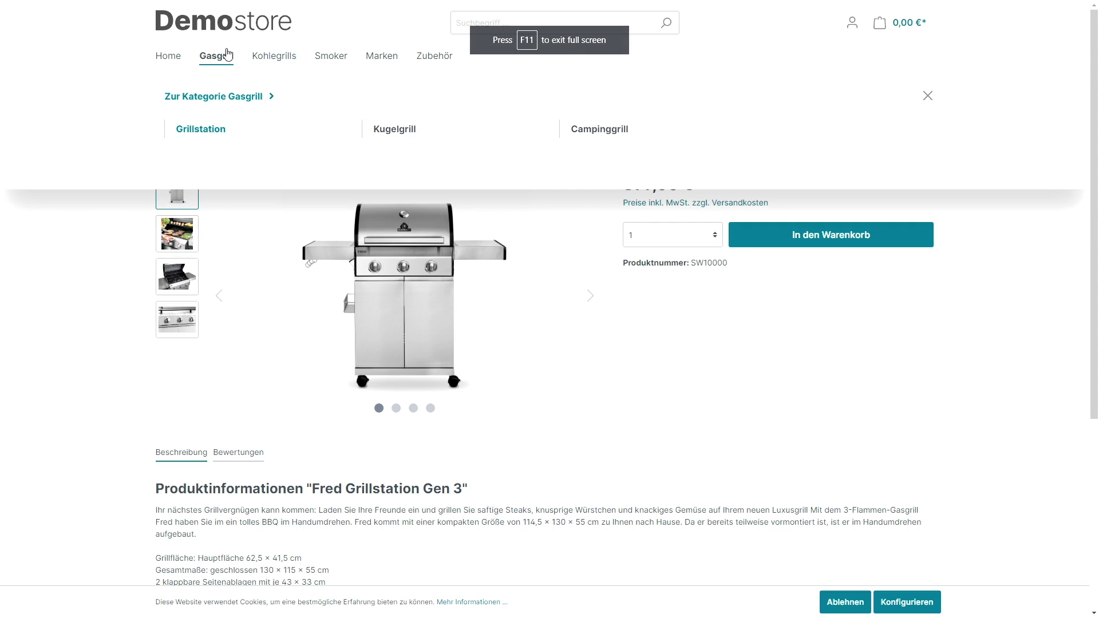
pyautogui.click(603, 134)
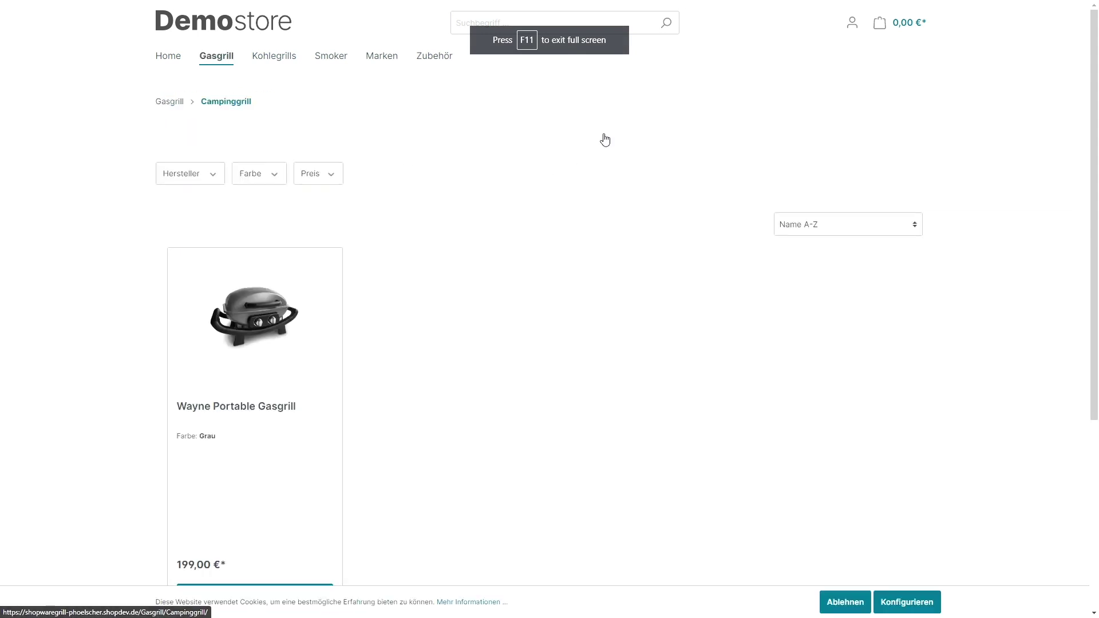
pyautogui.click(263, 335)
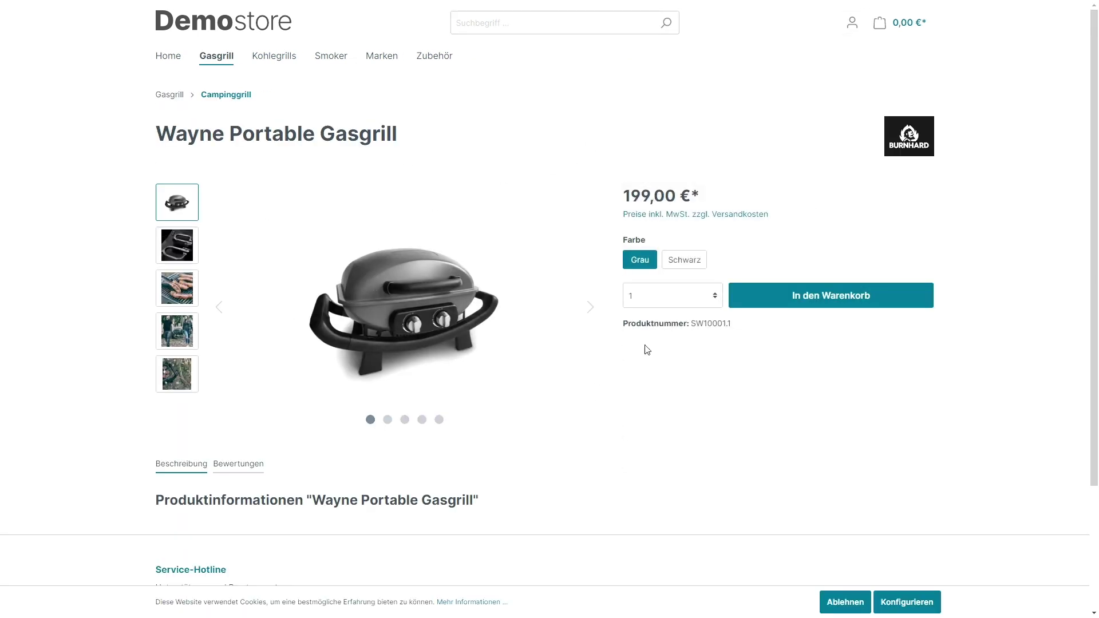
pyautogui.click(687, 265)
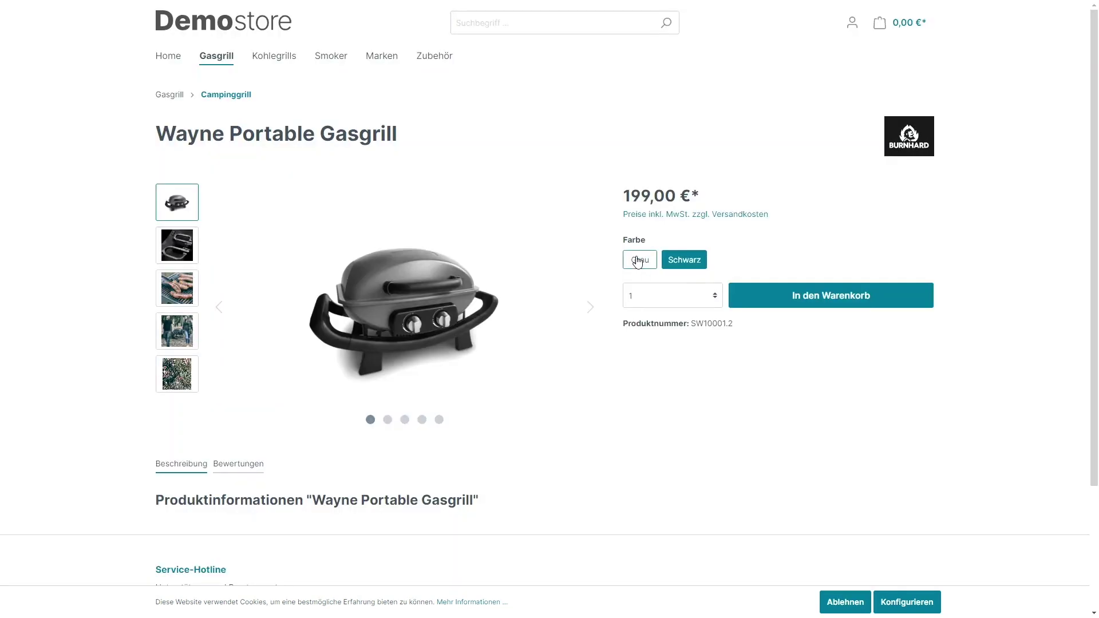
pyautogui.click(636, 262)
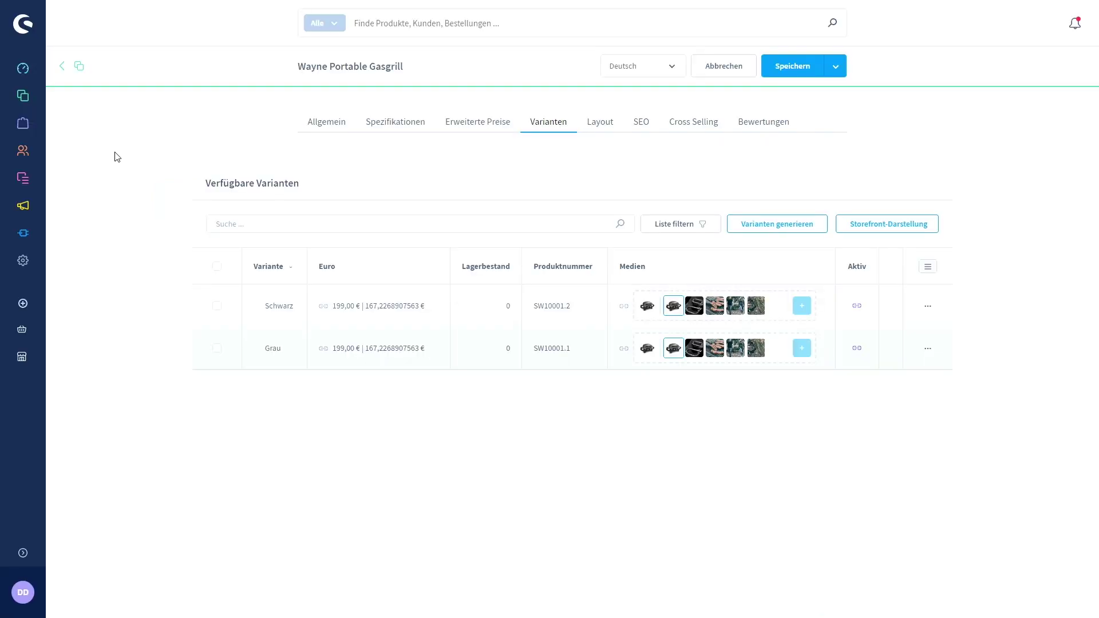
# Duplicate the default theme as 'globeevents' and assign it to the shopware-grill sales channel.
pyautogui.moveTo(23, 178)
pyautogui.click(93, 235)
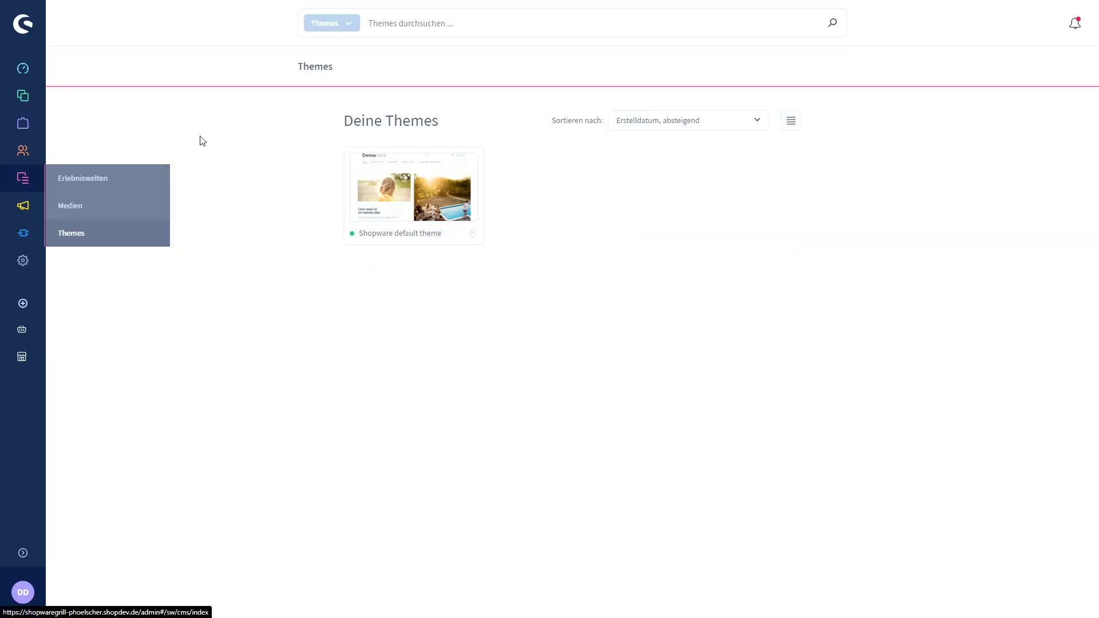
pyautogui.click(468, 164)
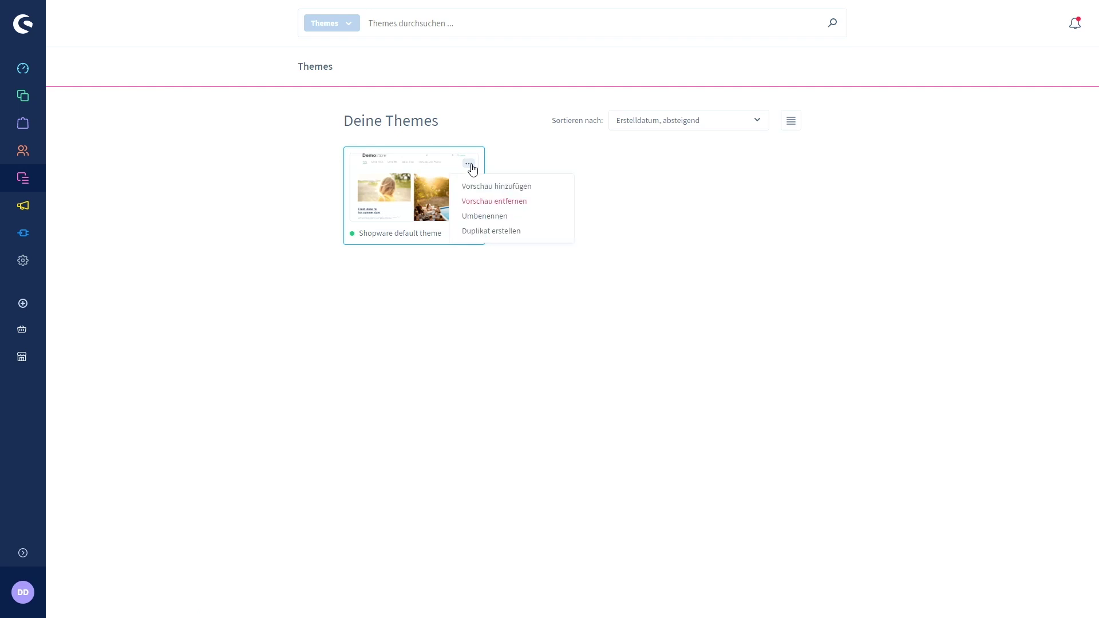
pyautogui.click(511, 236)
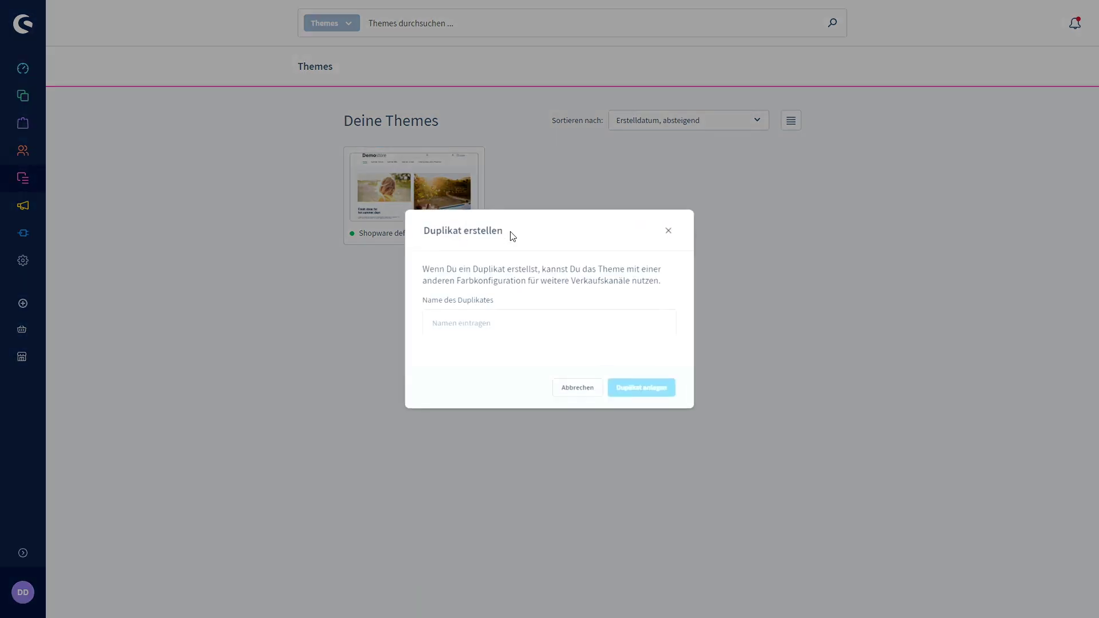
pyautogui.click(507, 316)
pyautogui.write('gloe')
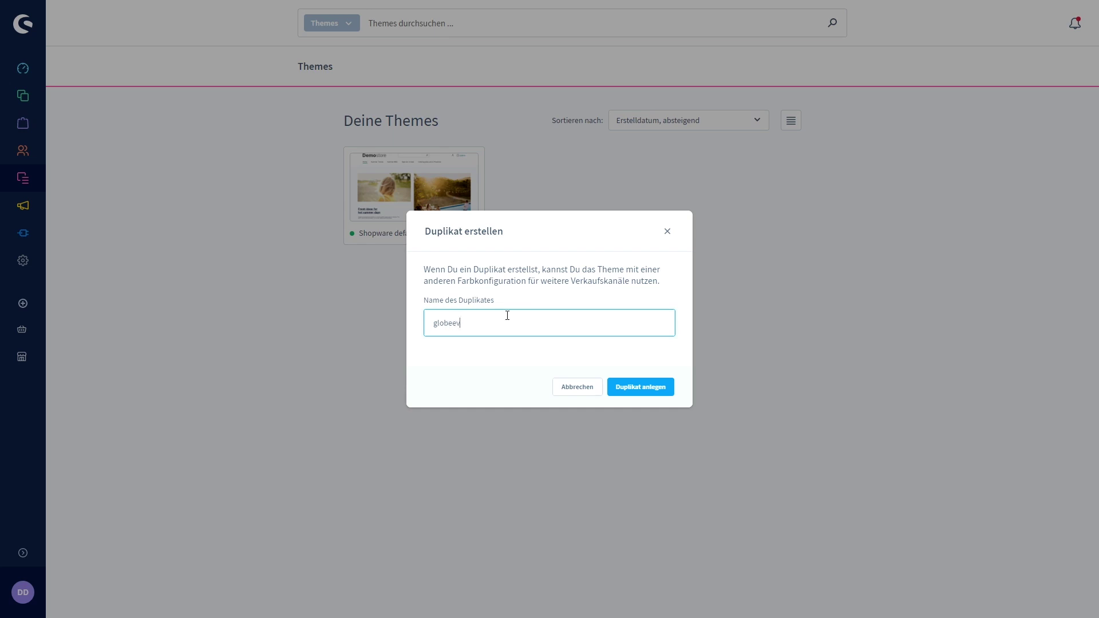
pyautogui.click(640, 388)
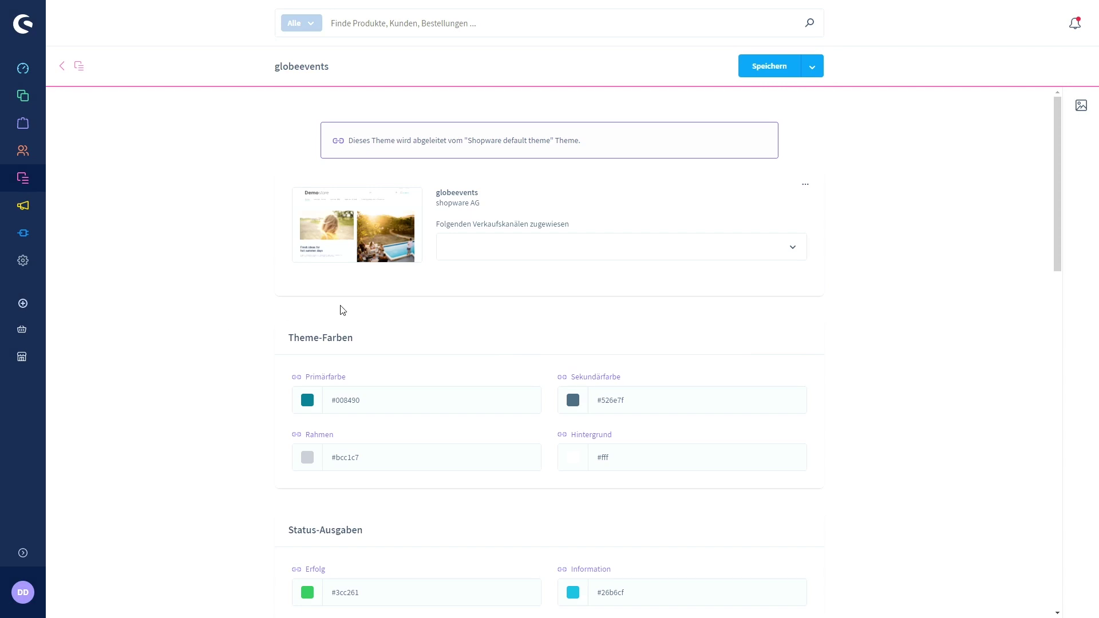
pyautogui.click(559, 252)
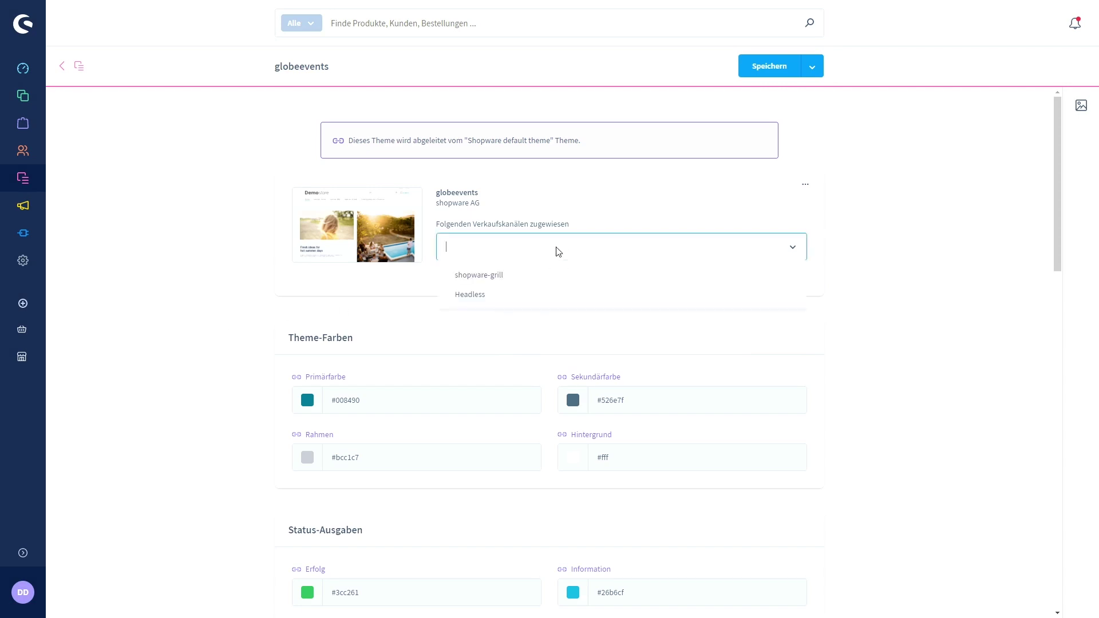
pyautogui.click(514, 275)
pyautogui.click(218, 230)
# Remove the Demostore desktop, tablet and mobile logos and the current favicon.
pyautogui.scroll(-9, 217, 252)
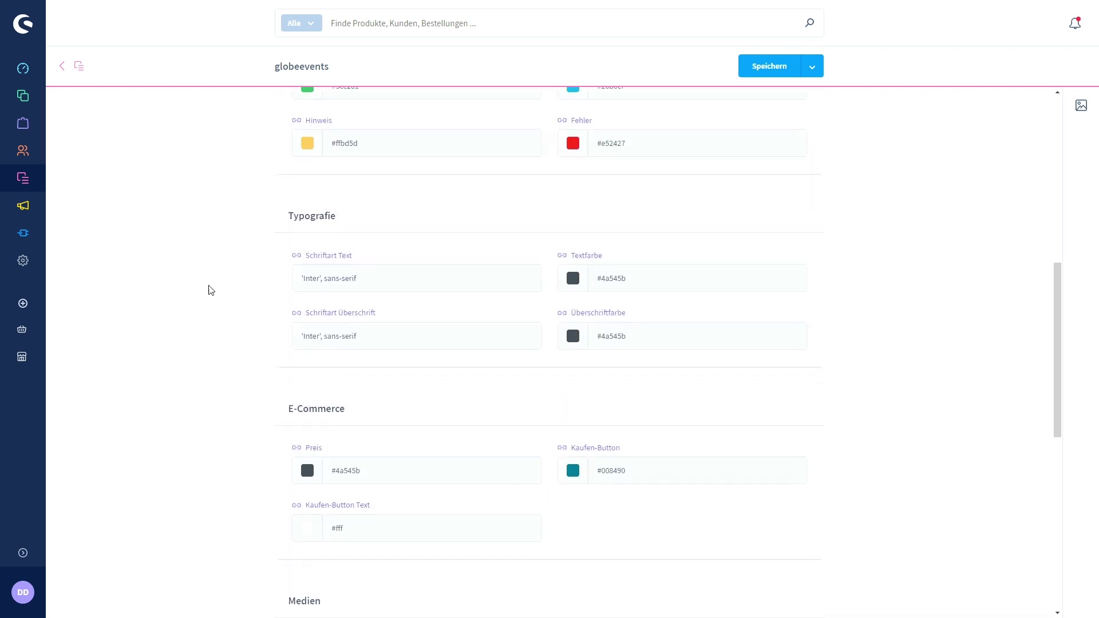
pyautogui.scroll(-8, 211, 295)
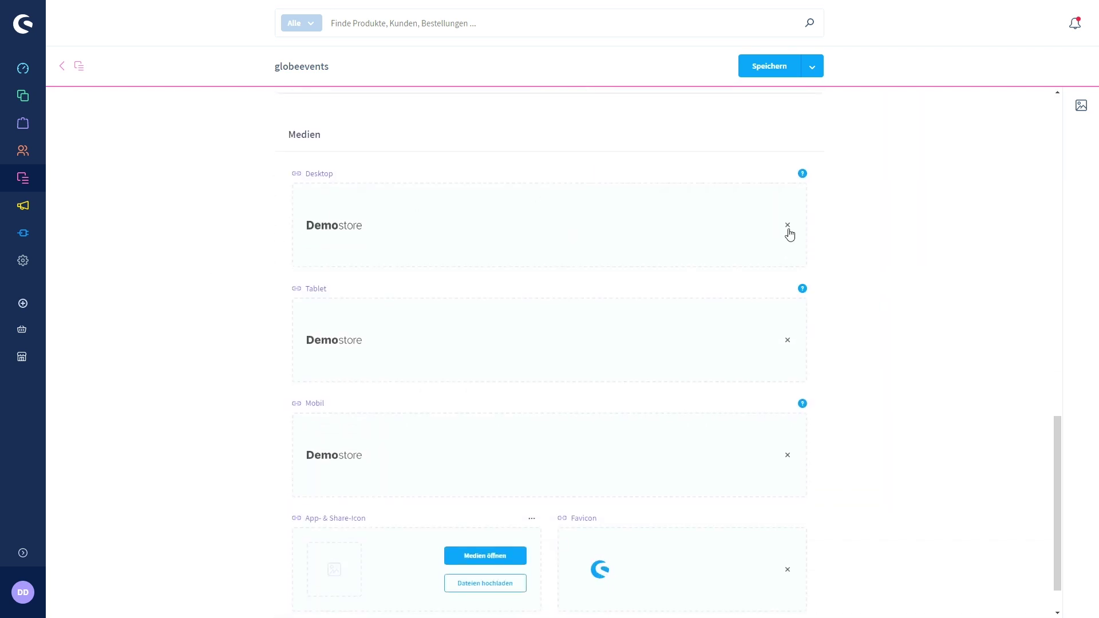
pyautogui.click(788, 226)
pyautogui.click(788, 341)
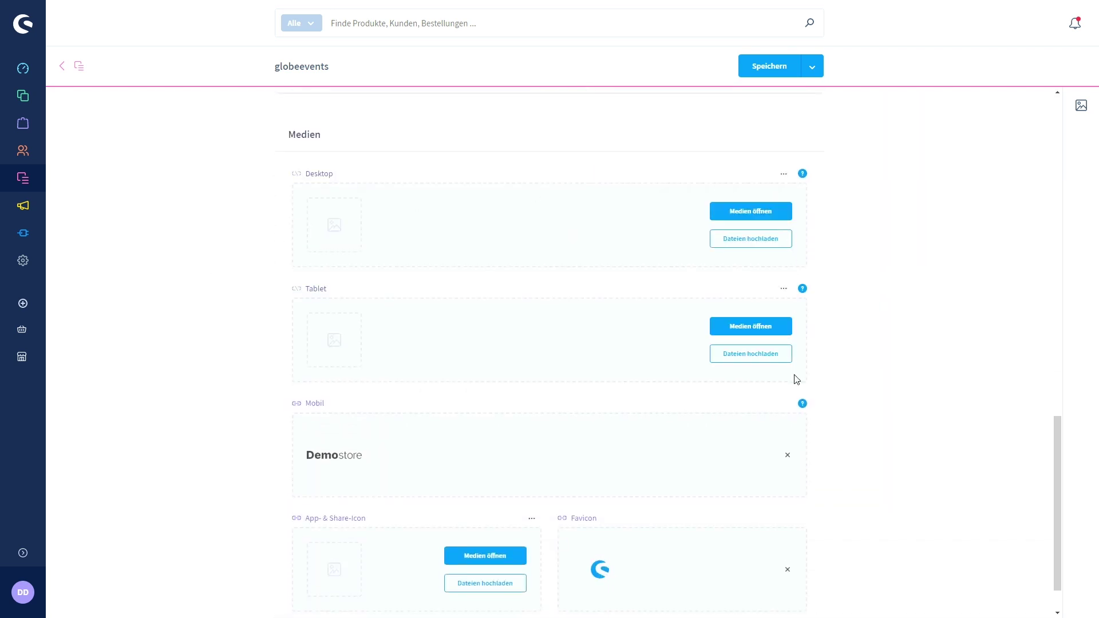
pyautogui.click(789, 456)
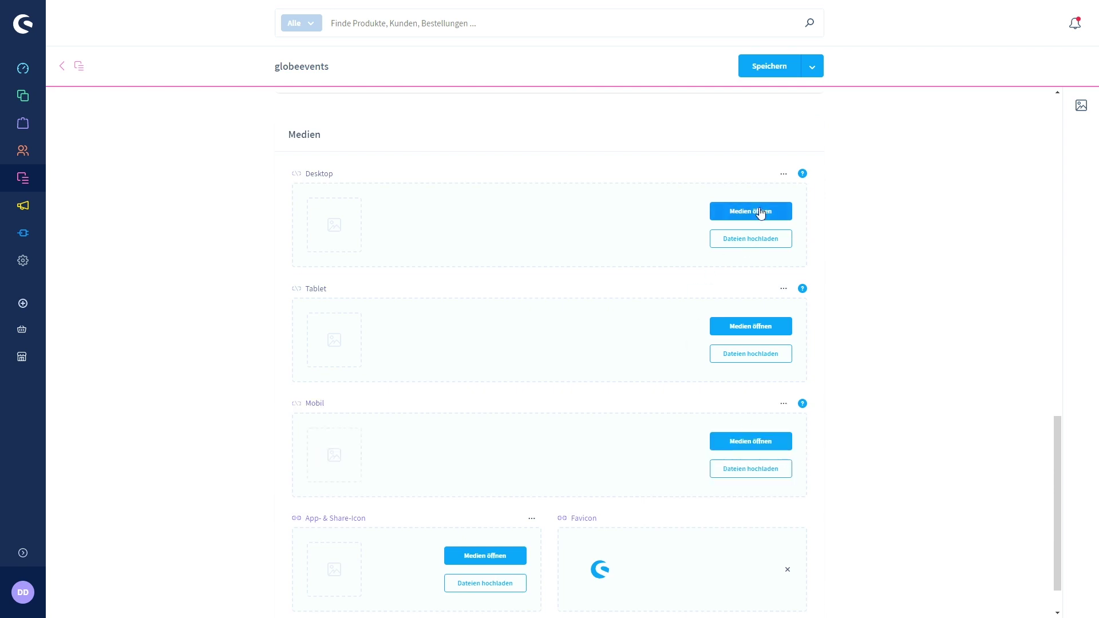
pyautogui.click(785, 571)
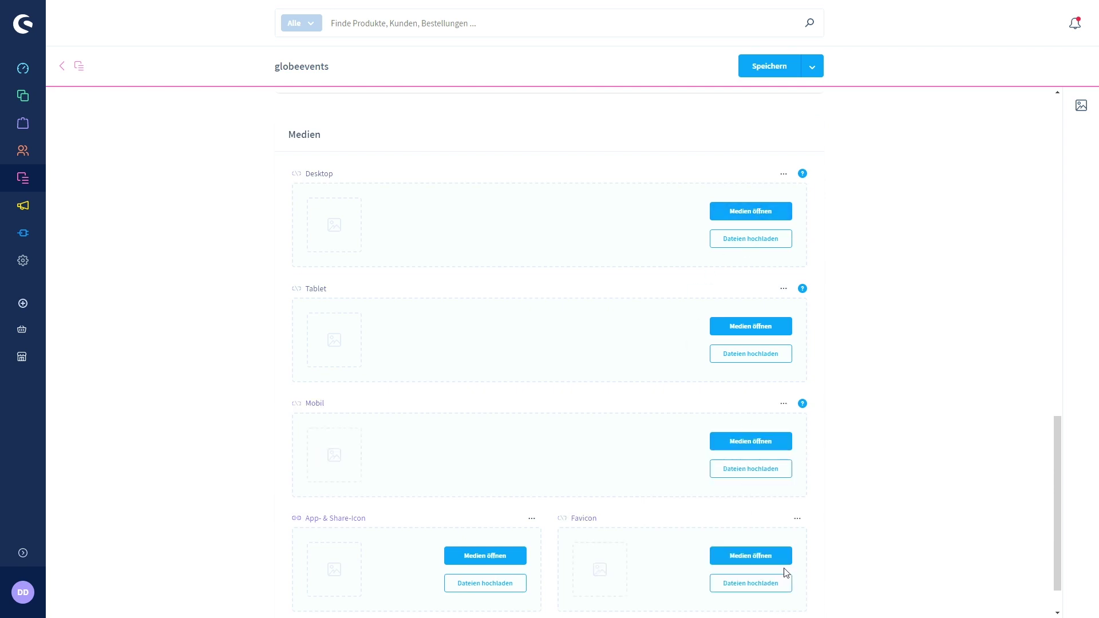
# Use 11.PNG as the desktop, tablet and mobile logo and favicon, then save the theme.
pyautogui.click(763, 212)
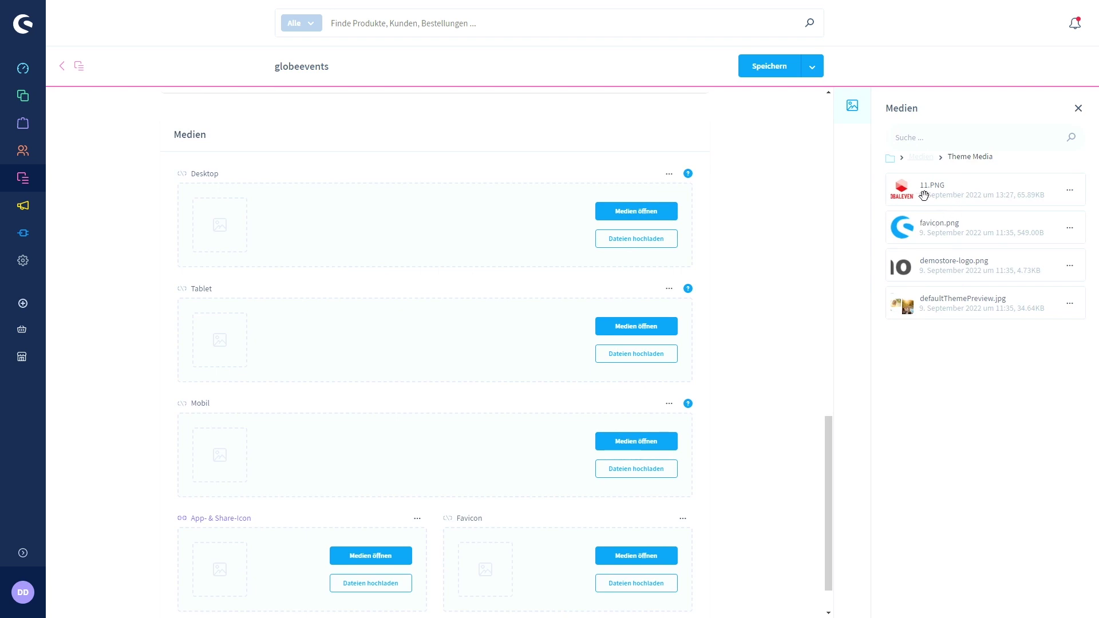
pyautogui.moveTo(923, 194); pyautogui.dragTo(411, 210)
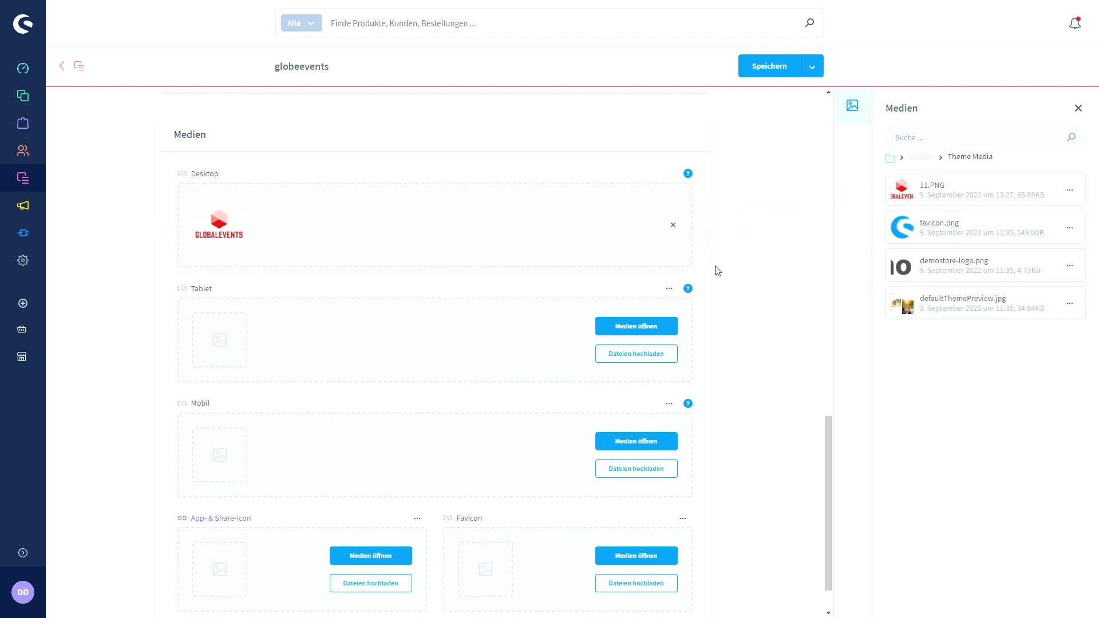
pyautogui.moveTo(925, 186); pyautogui.dragTo(372, 335)
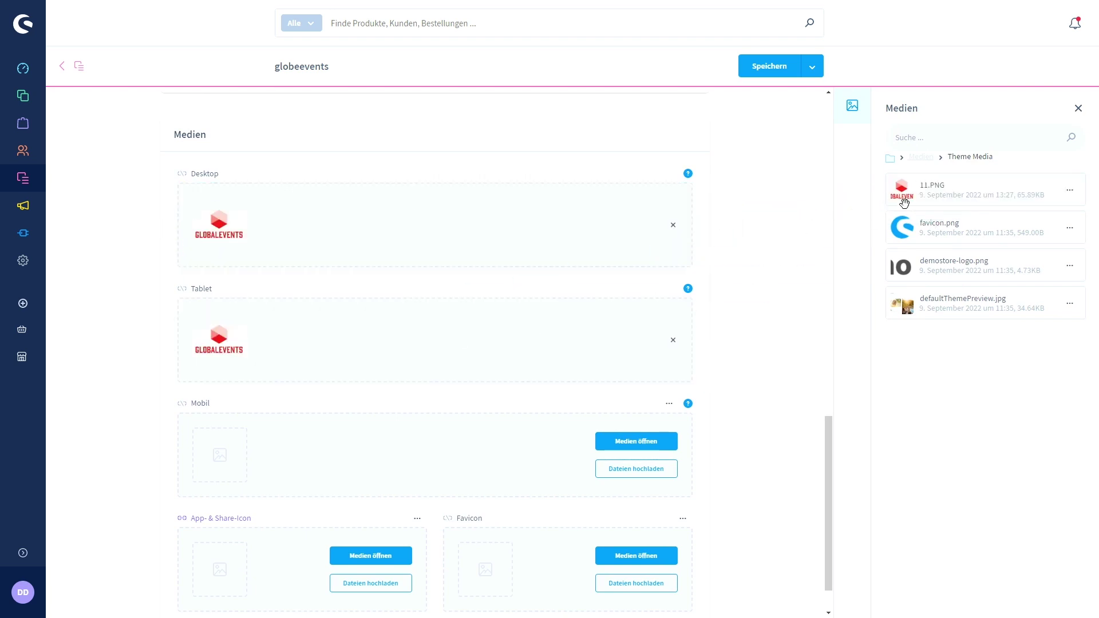
pyautogui.moveTo(904, 203); pyautogui.dragTo(352, 461)
pyautogui.scroll(-1, 705, 339)
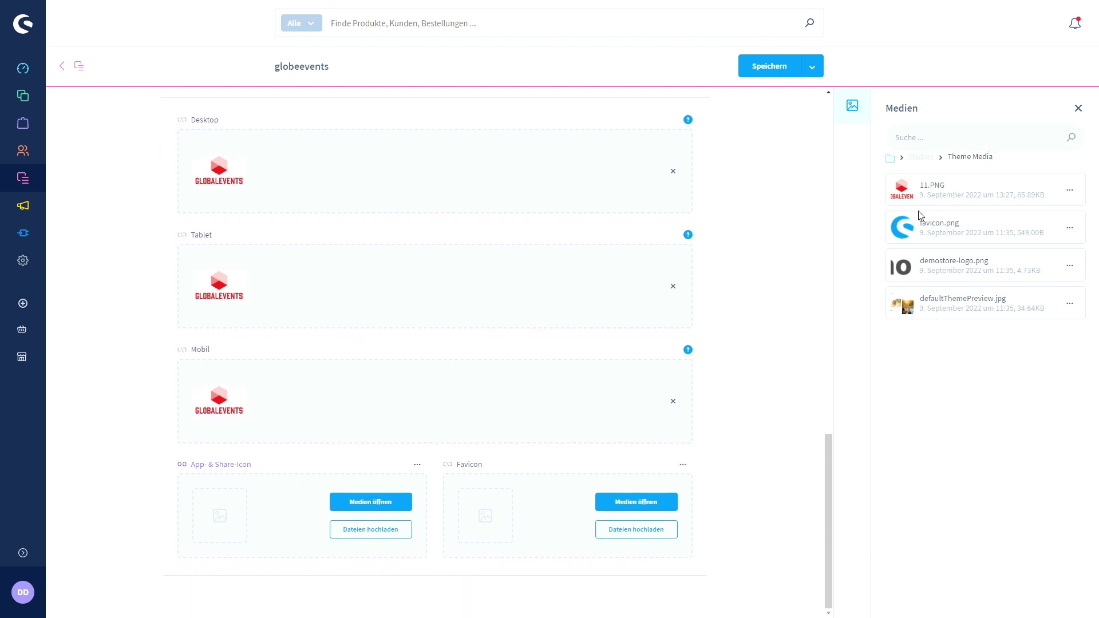
pyautogui.moveTo(917, 192); pyautogui.dragTo(643, 501)
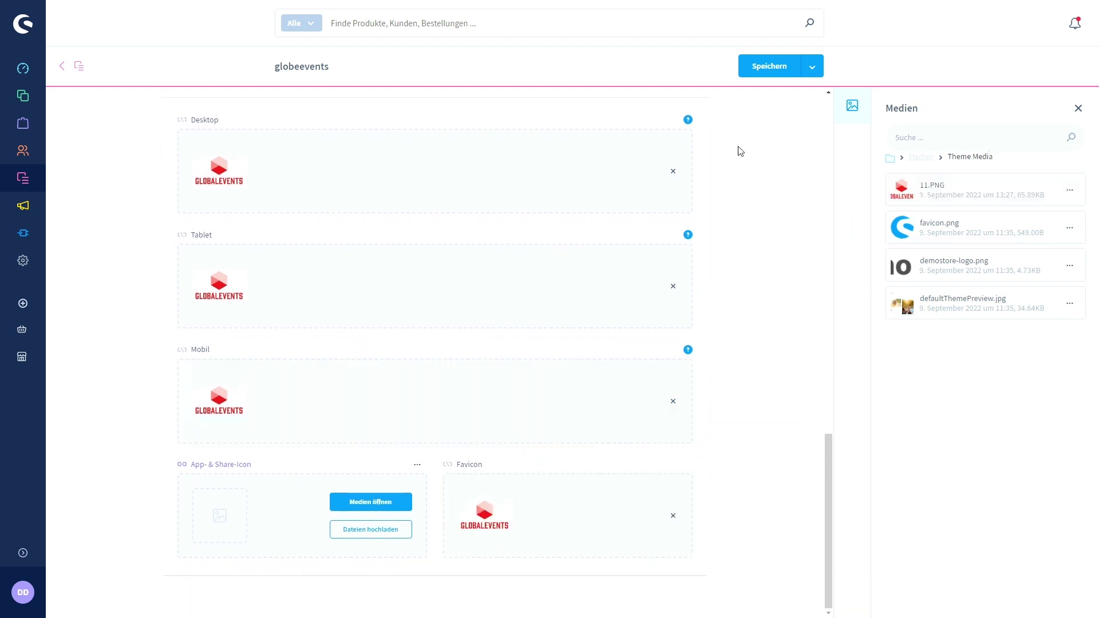
pyautogui.click(769, 70)
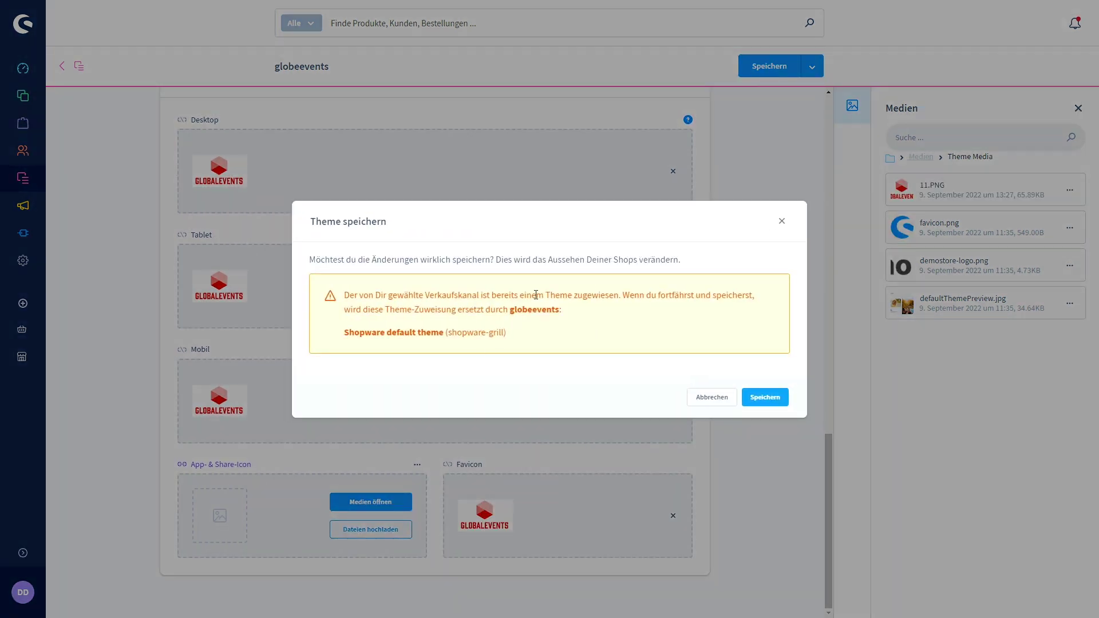
# Confirm globeevents replaces the theme on shopware-grill and save that sales channel.
pyautogui.click(766, 398)
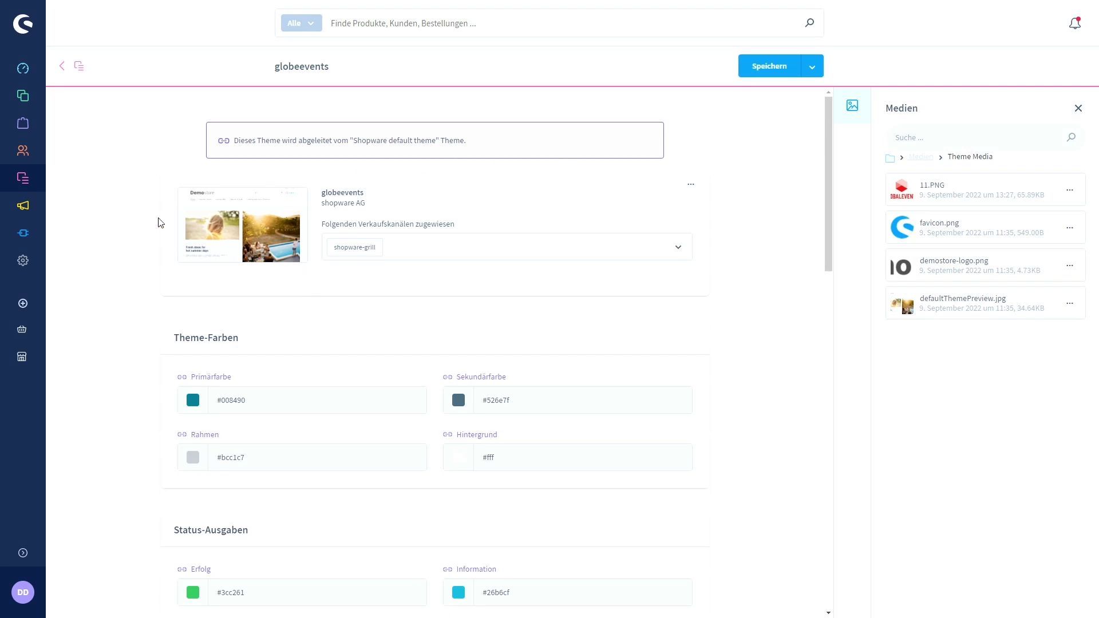
pyautogui.click(22, 357)
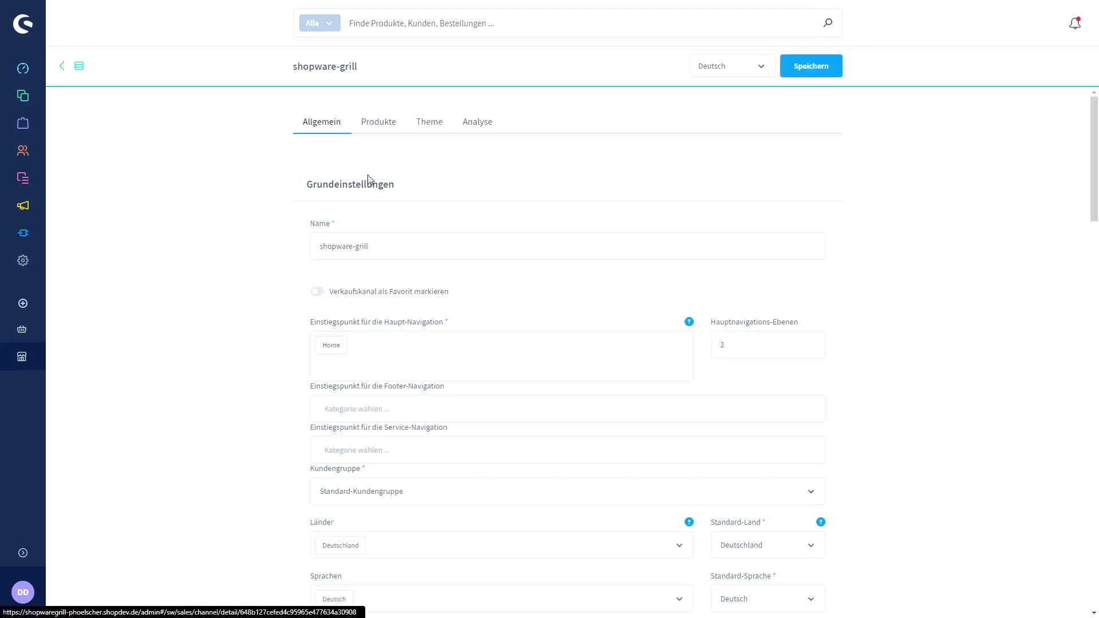
pyautogui.click(434, 121)
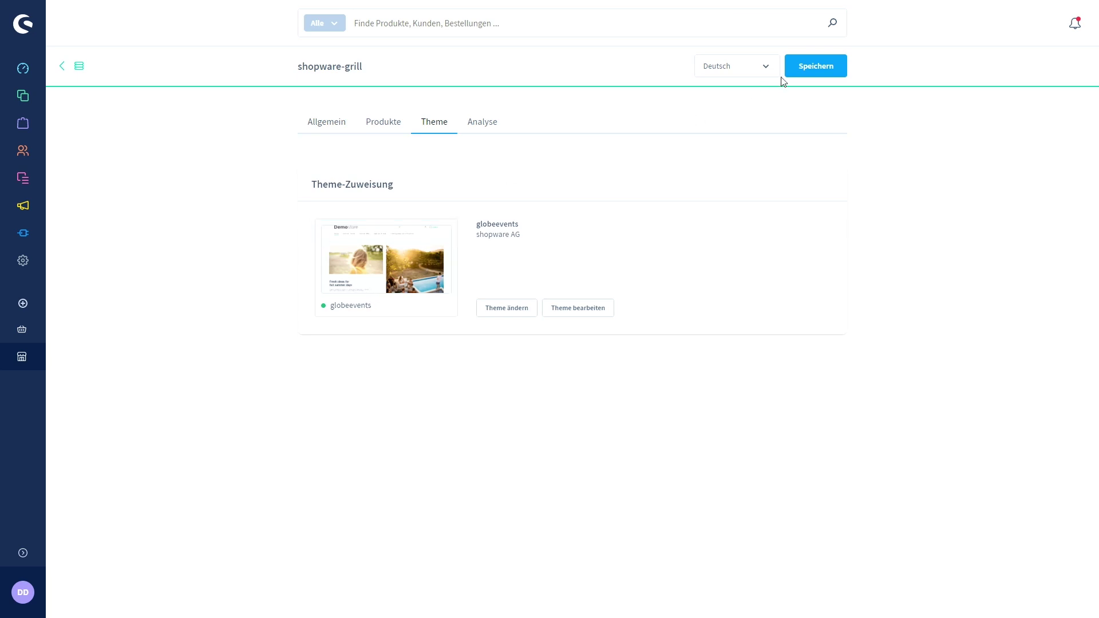
pyautogui.click(825, 63)
pyautogui.hotkey('ctrl', 'Tab')
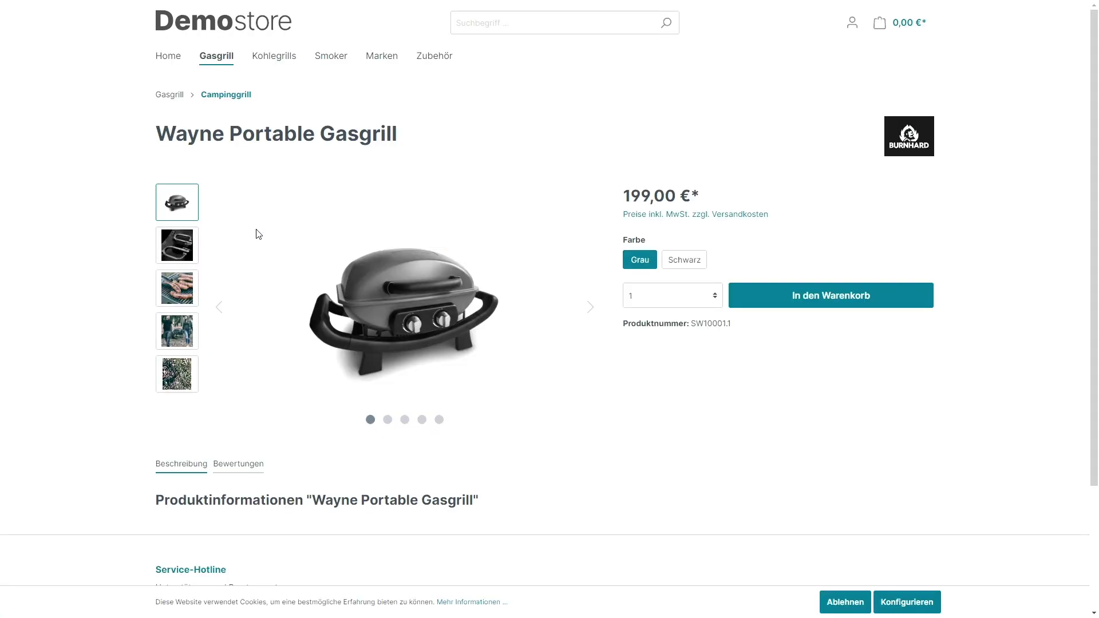
# Reload the storefront to see the GLOBALEVENTS logo and look over the Home listing.
pyautogui.press('F5')
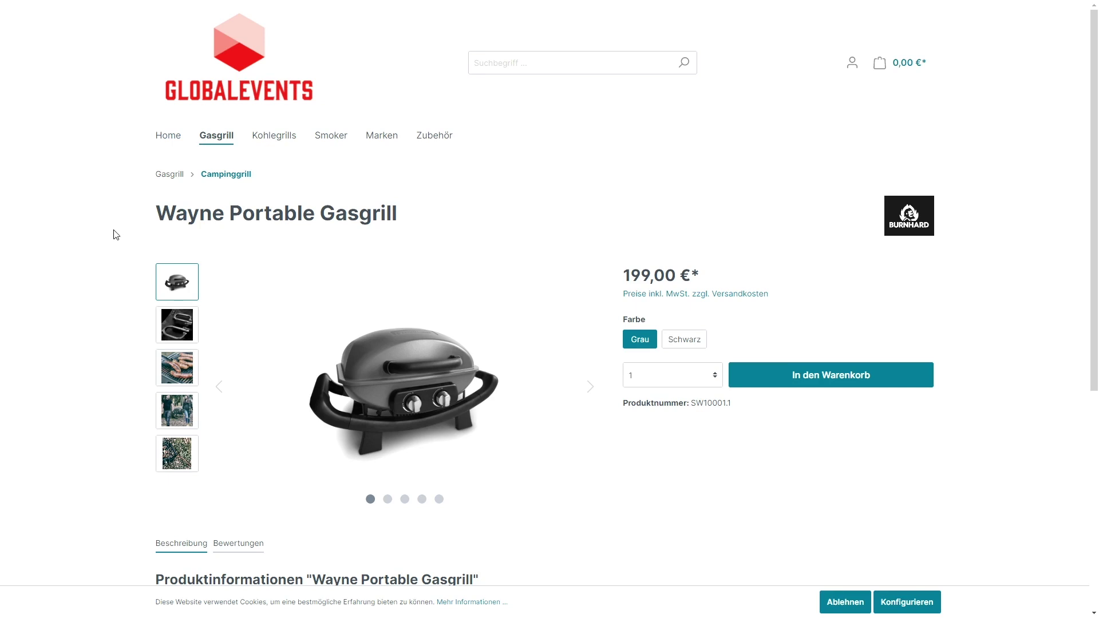
pyautogui.click(167, 139)
pyautogui.scroll(-4, 124, 310)
pyautogui.scroll(4, 120, 315)
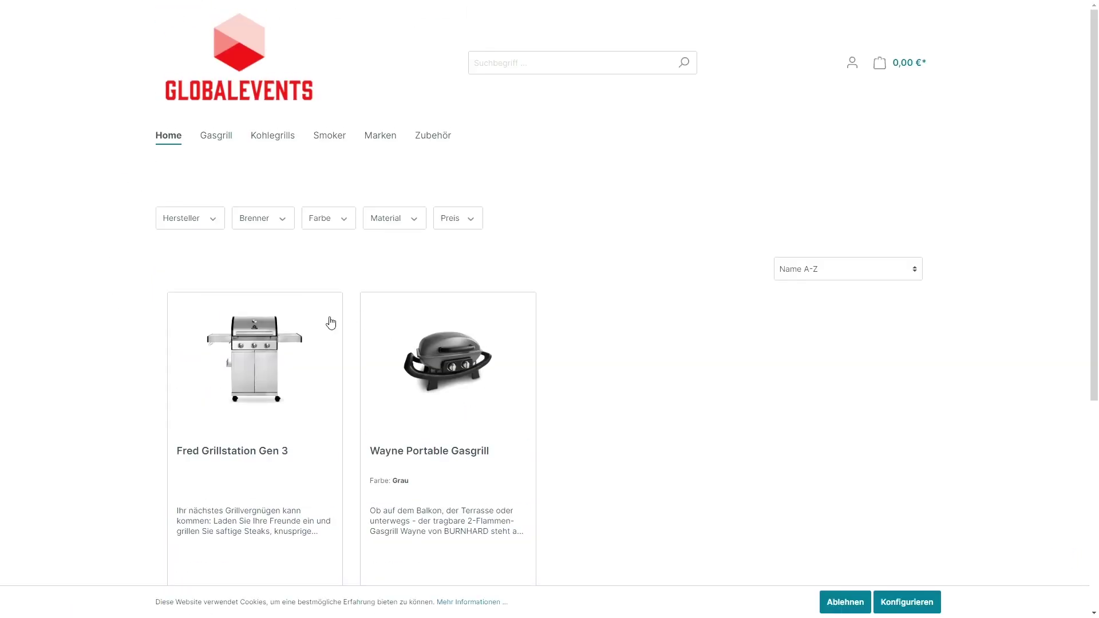
pyautogui.hotkey('ctrl', 'Tab')
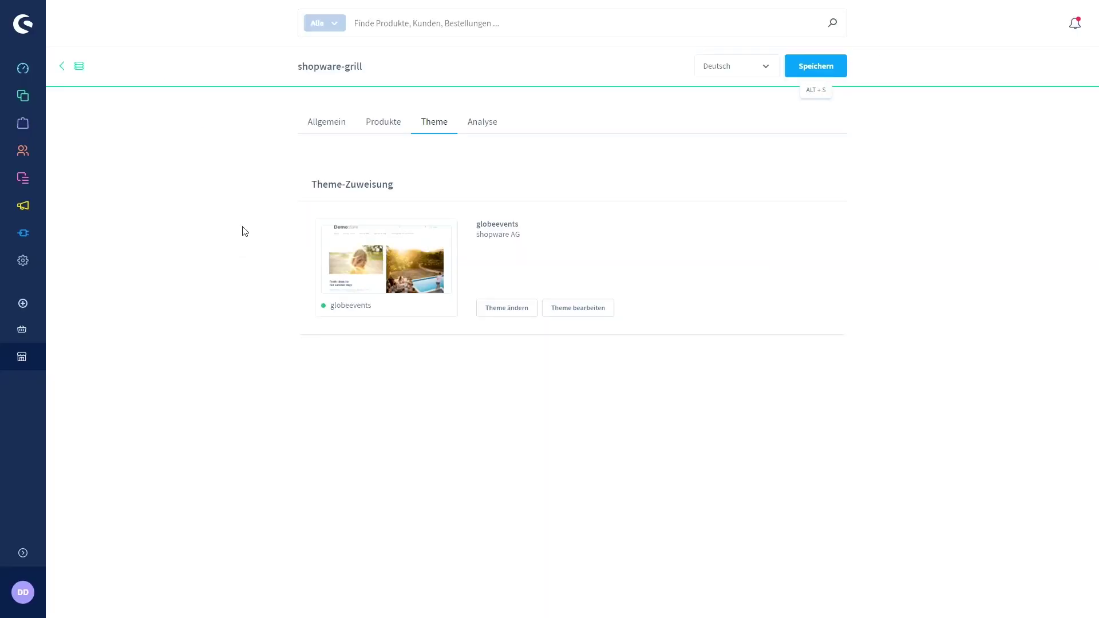
# Create a full-width Shopseite layout named 'Homepage' in Erlebniswelten.
pyautogui.moveTo(28, 178)
pyautogui.click(92, 182)
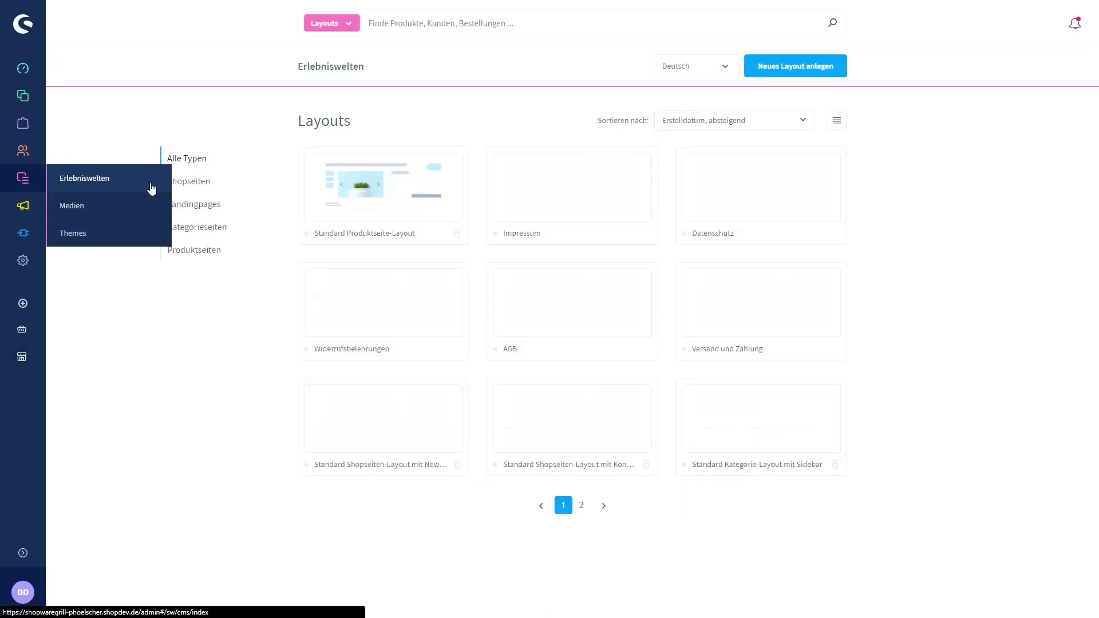
pyautogui.click(796, 68)
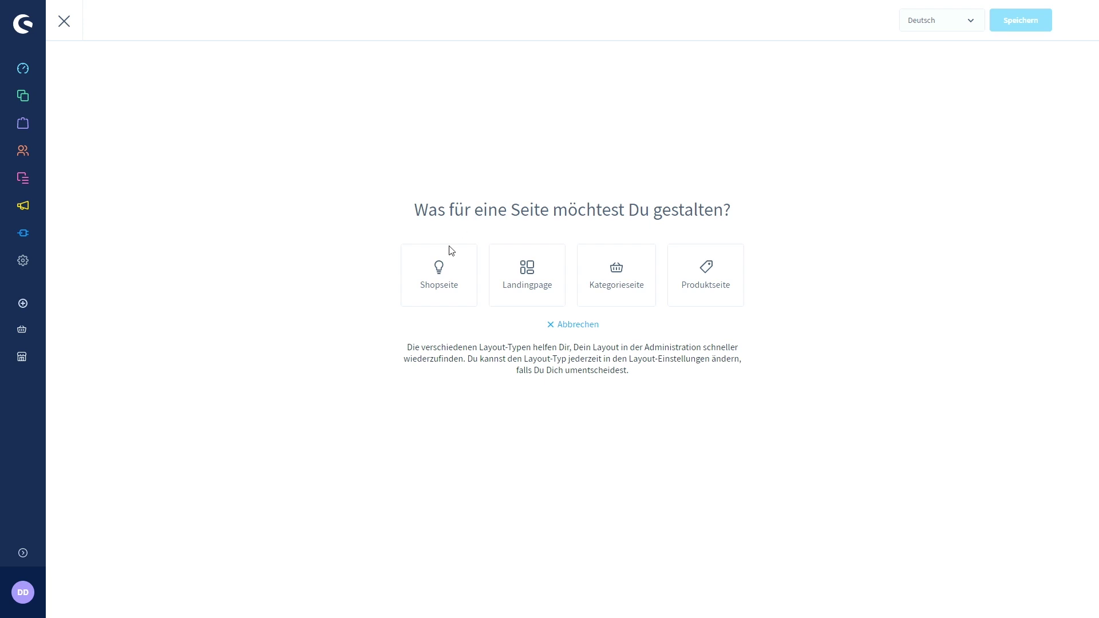
pyautogui.click(435, 287)
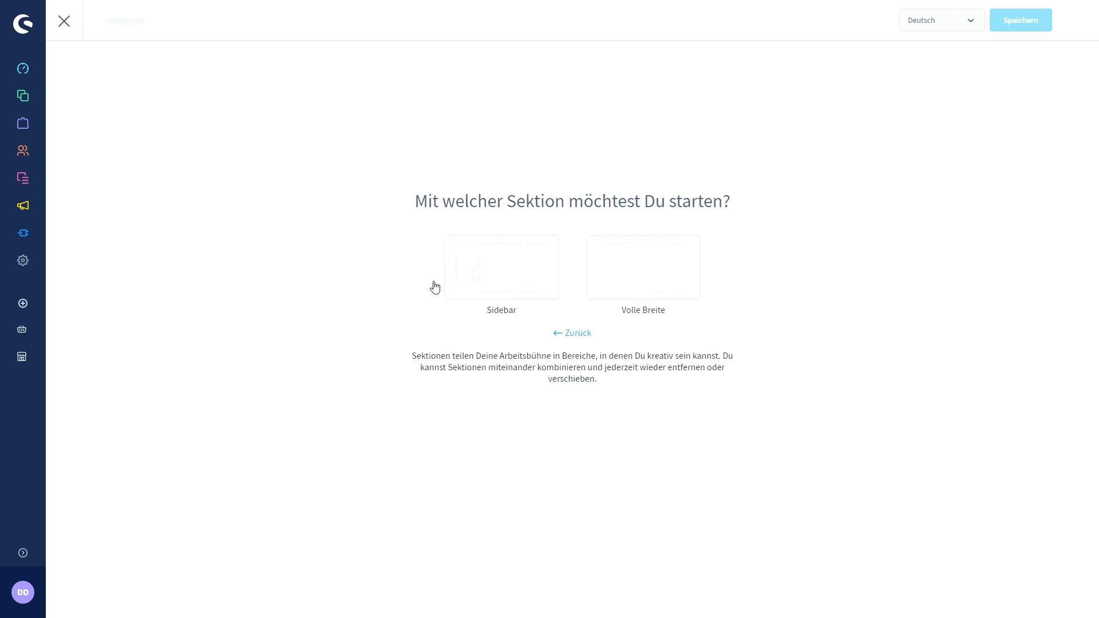
pyautogui.click(630, 280)
pyautogui.click(637, 268)
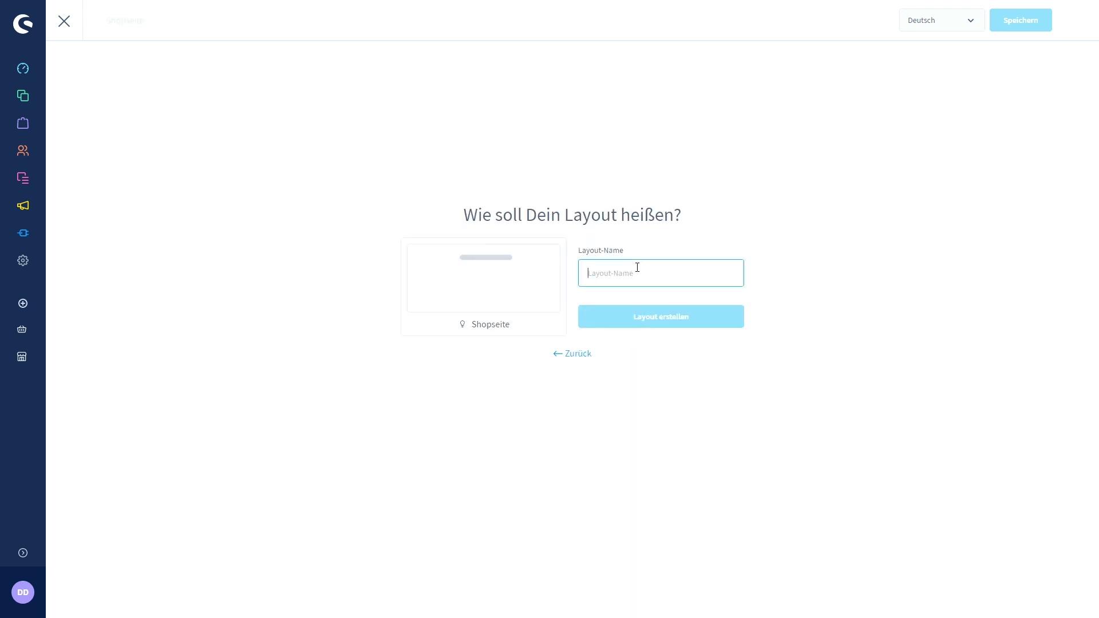
pyautogui.write('Homepage')
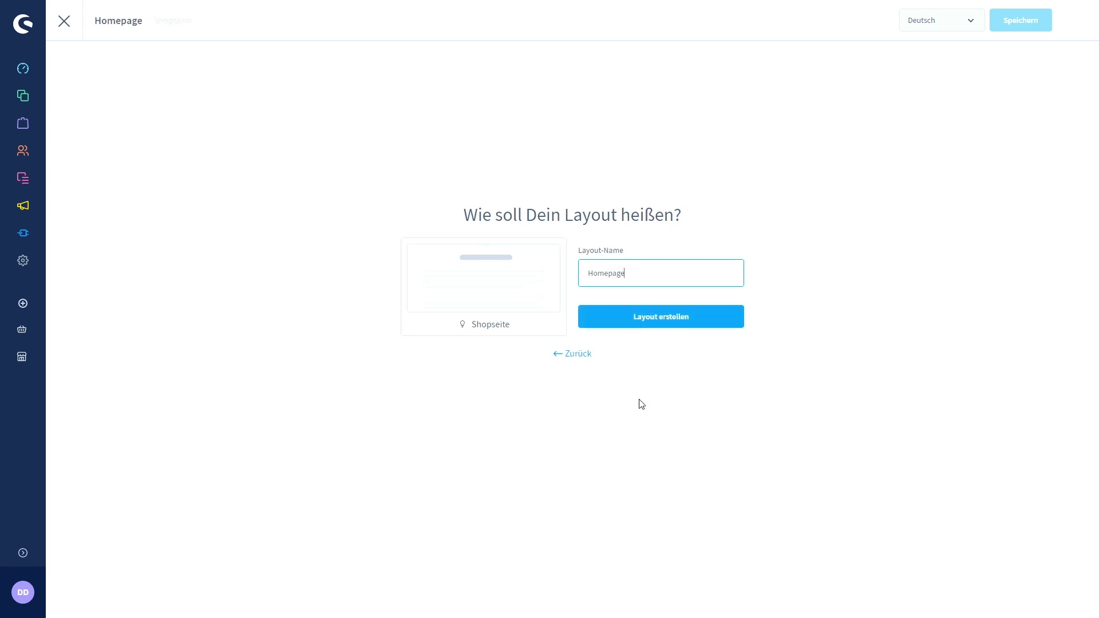
pyautogui.click(661, 320)
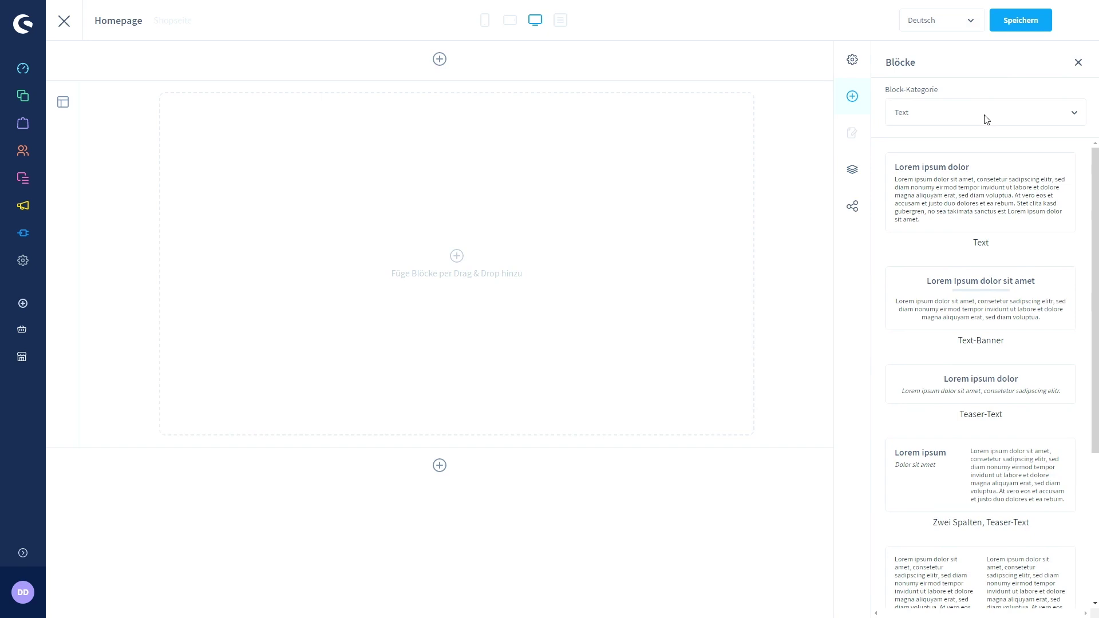
# Add the Bilder blocks 'Zwei Spalten, zentriert' and 'Drei Spalten, zentriert' to the layout.
pyautogui.click(967, 116)
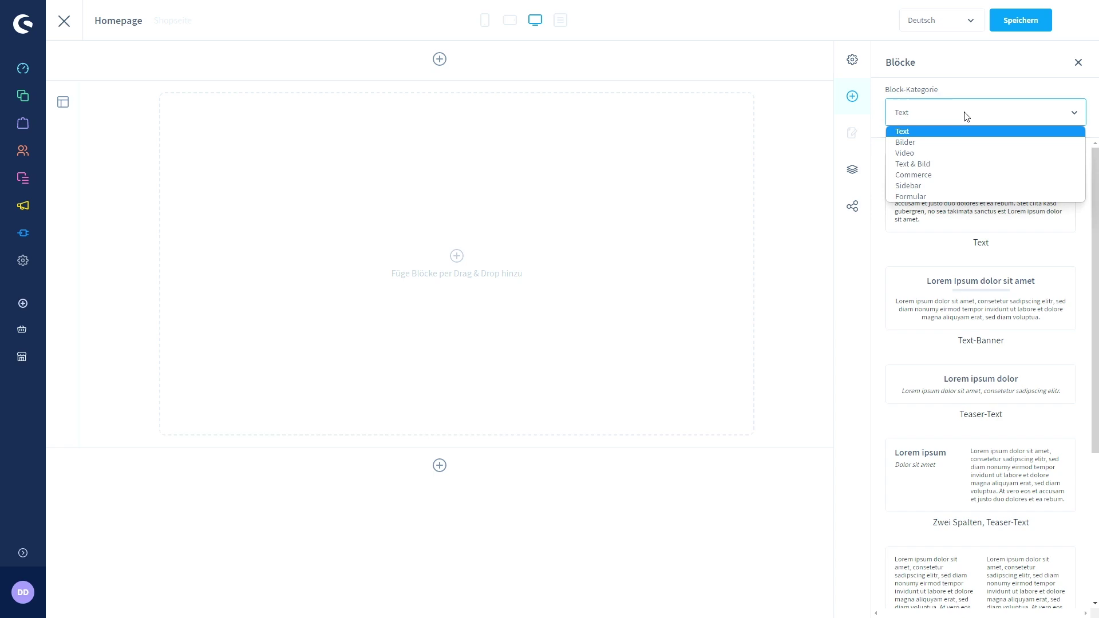
pyautogui.click(965, 143)
pyautogui.scroll(-2, 992, 347)
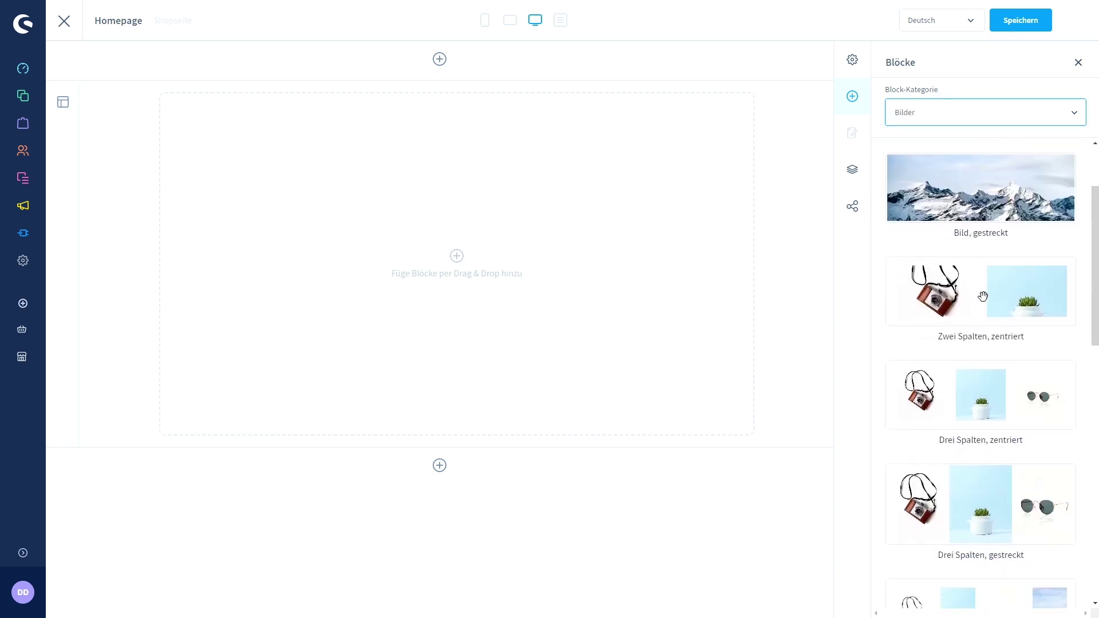
pyautogui.moveTo(981, 297); pyautogui.dragTo(490, 275)
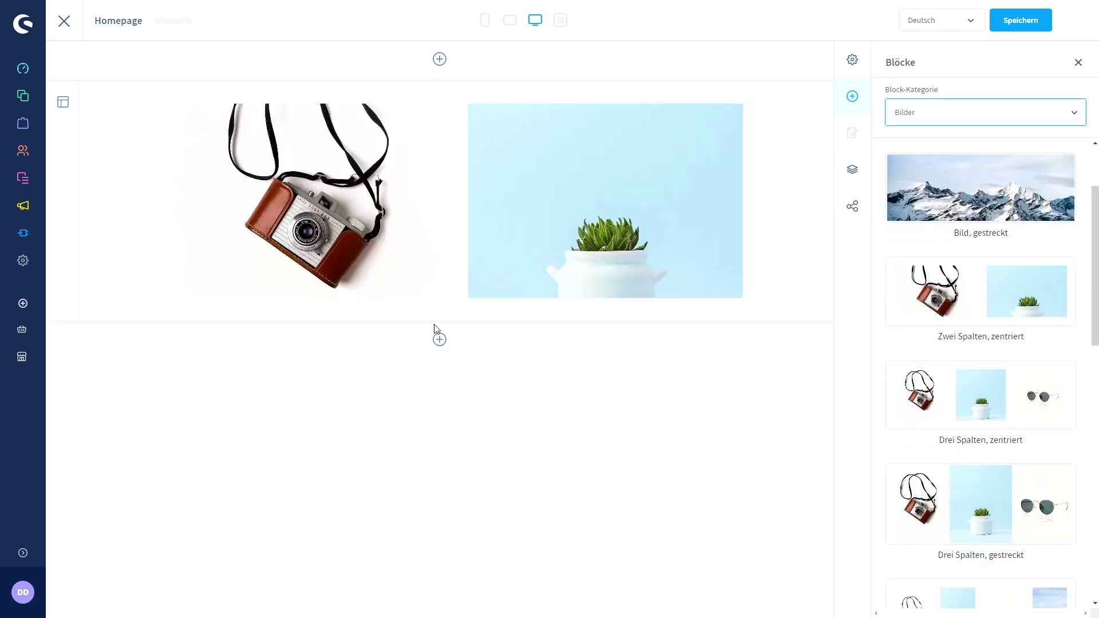
pyautogui.moveTo(456, 311)
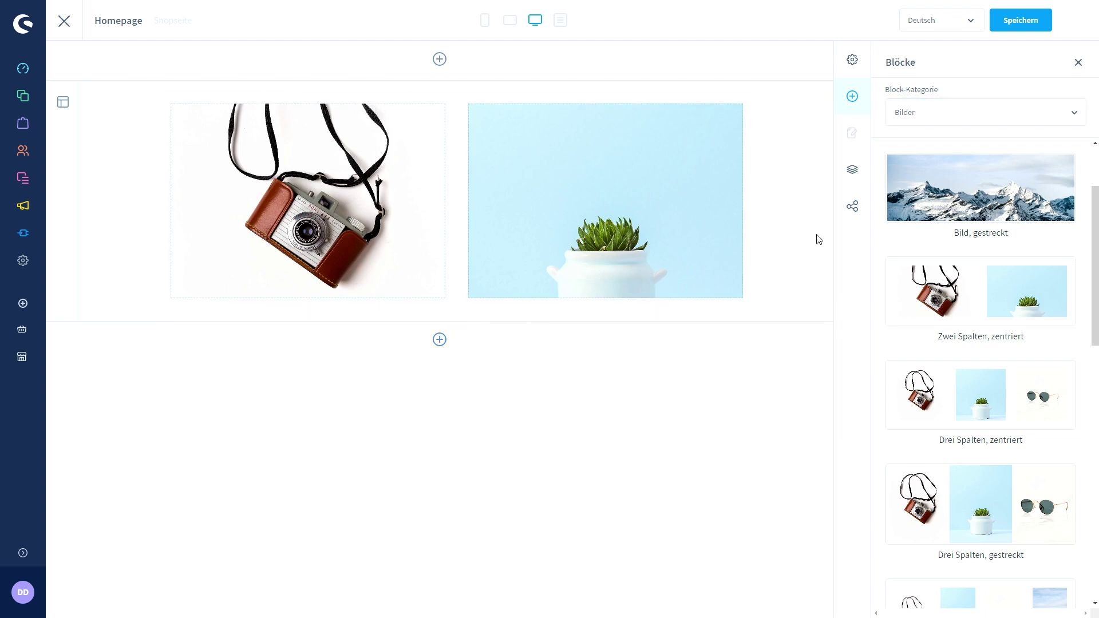
pyautogui.scroll(-1, 1009, 297)
pyautogui.moveTo(990, 353); pyautogui.dragTo(454, 322)
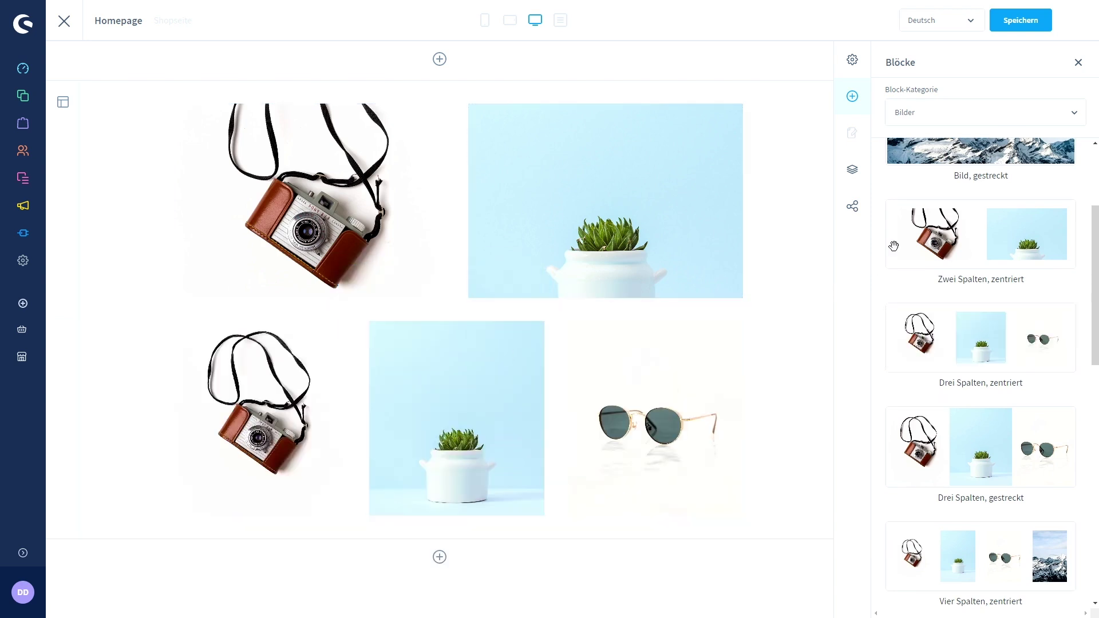
# Add the Commerce block 'Drei Spalten, Produkt-Boxen' below the image rows.
pyautogui.click(979, 119)
pyautogui.click(977, 171)
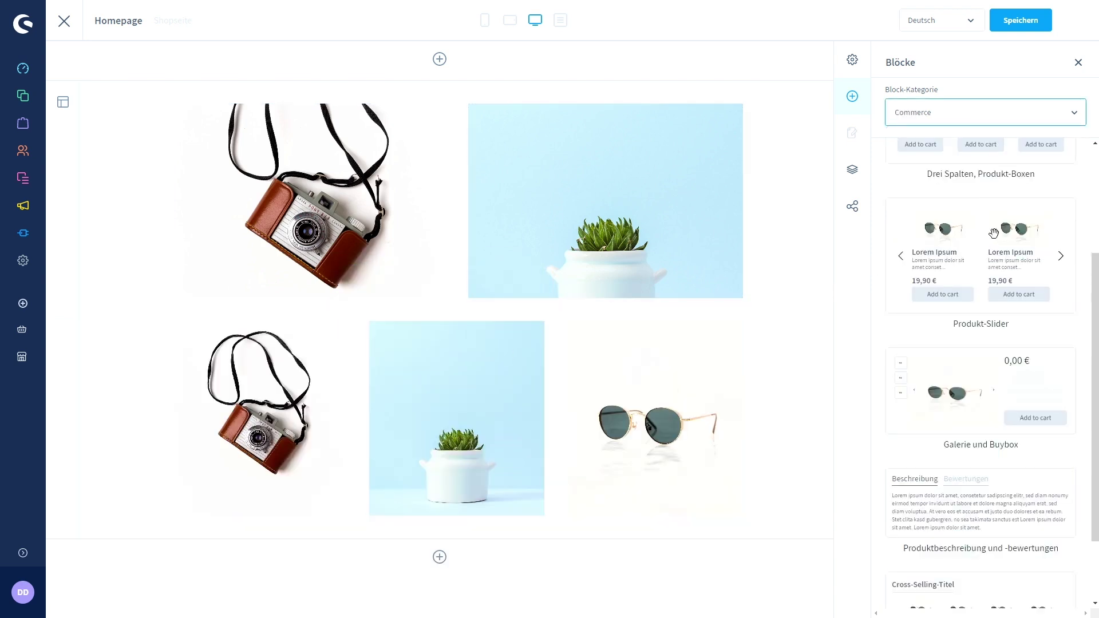
pyautogui.scroll(3, 971, 279)
pyautogui.moveTo(981, 275); pyautogui.dragTo(433, 531)
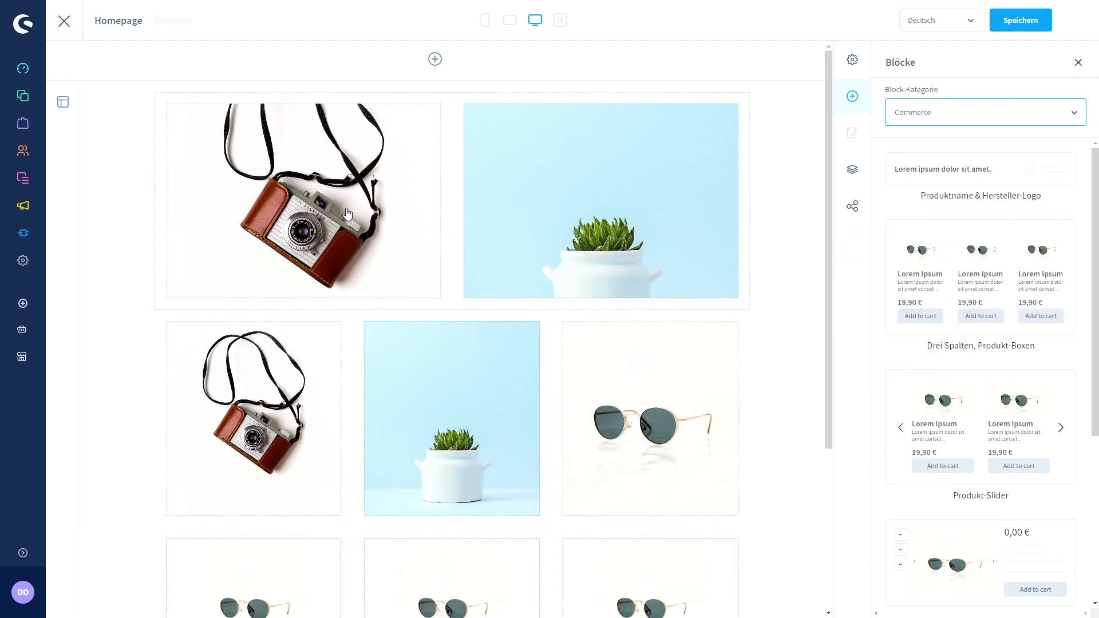
# Replace the top row's right image with a text element holding the Sommer Barbecue text.
pyautogui.click(583, 193)
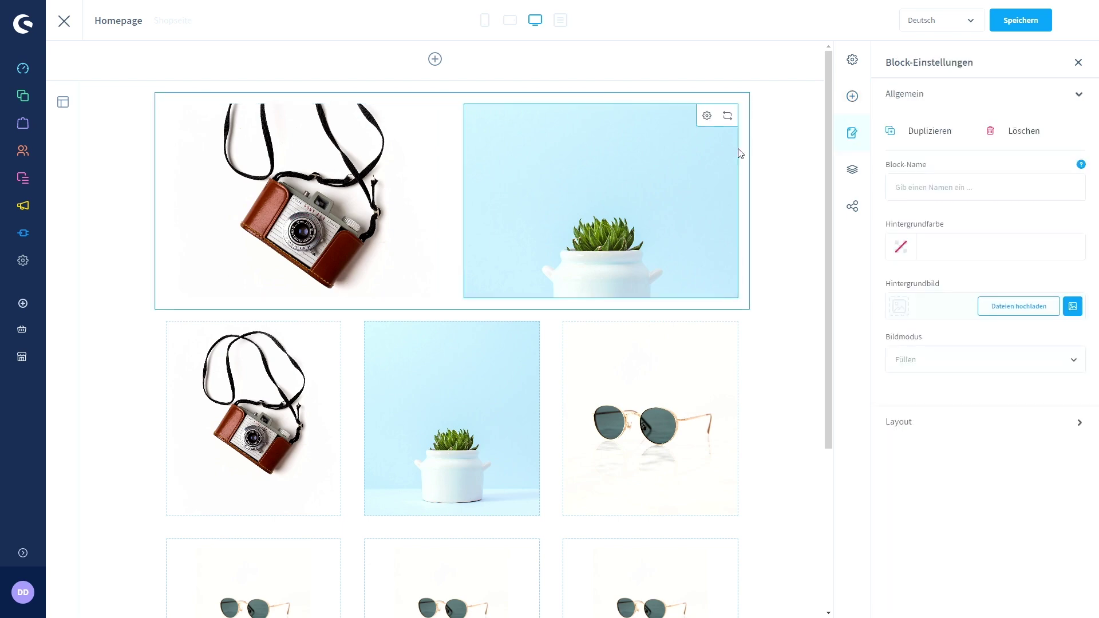
pyautogui.click(728, 117)
pyautogui.click(420, 108)
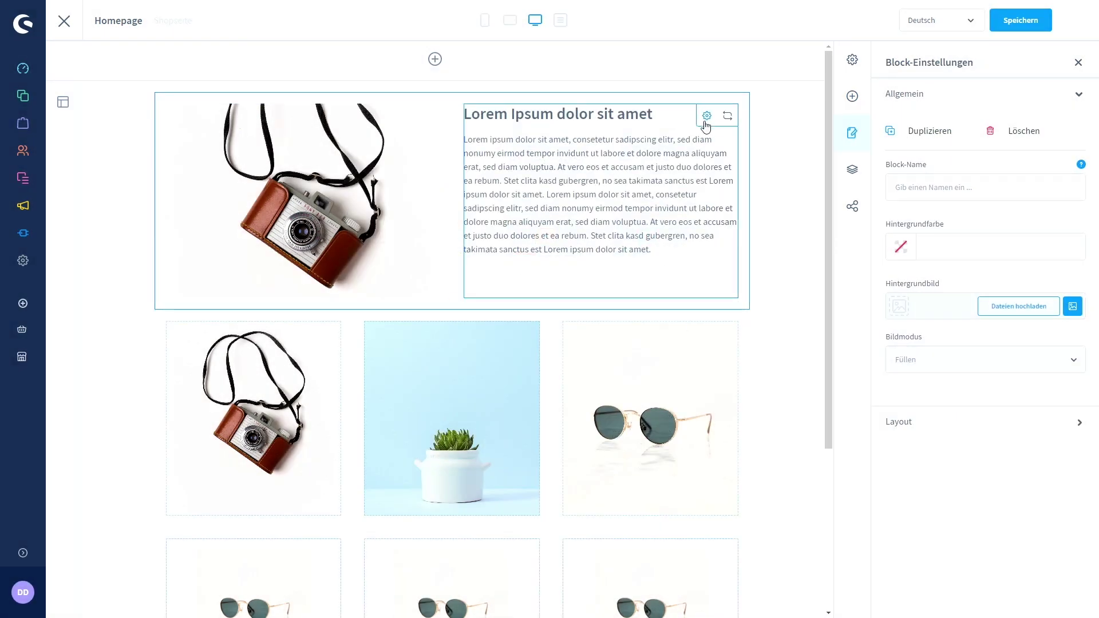
pyautogui.click(706, 118)
pyautogui.moveTo(349, 362); pyautogui.dragTo(314, 267)
pyautogui.press('BackSpace')
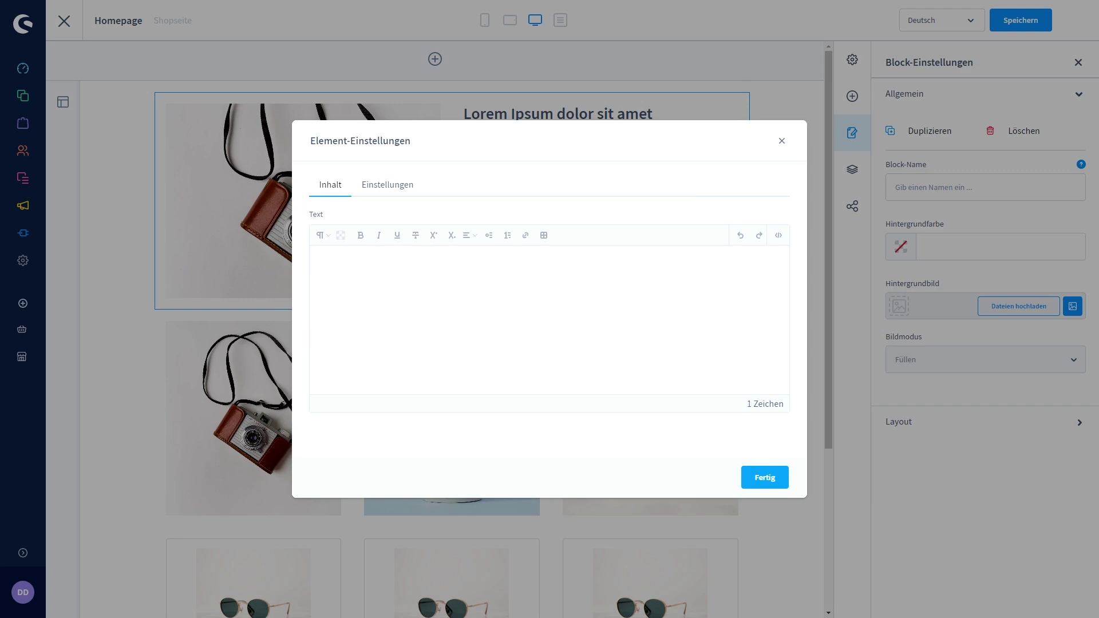
pyautogui.press('BackSpace')
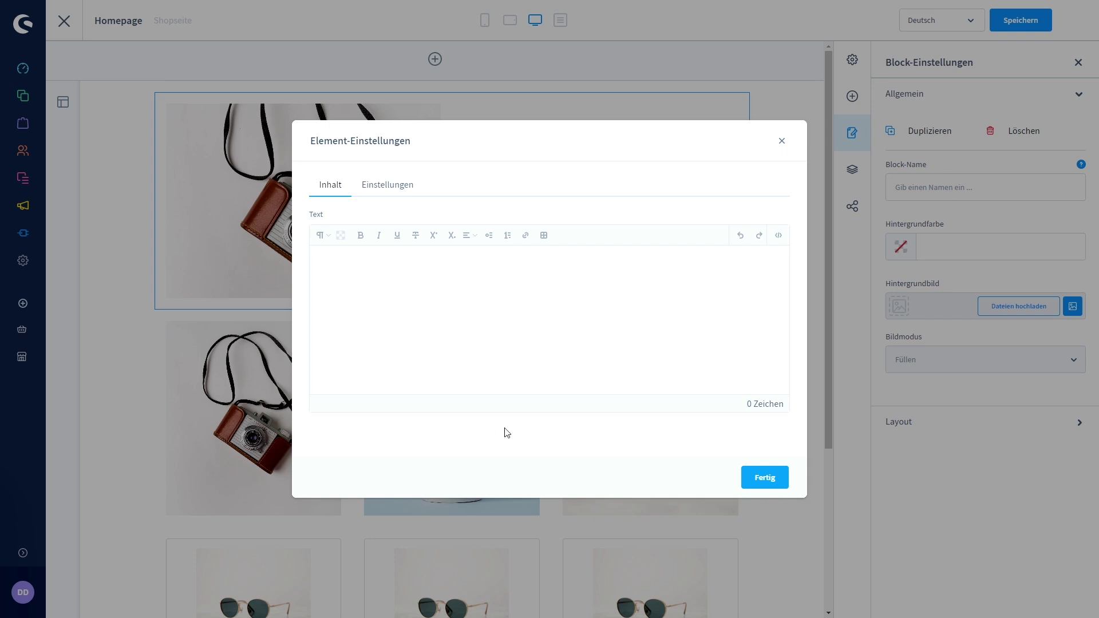
pyautogui.write('Sommer Barbecue?  Die Tage werden länger und die Nächte kürzer. Zeit für eine ausgiebige Gartenparty mit Ihren Liebsten. Und was wäre eine Party im Freien ohne den Grillgeruch in der Nase? Mit unseren Summer BBQ Specials sind Sie für alles gerüstet - die ganze Nacht lang.  Lorem ipsum dolor sit amet, consetetur sadipscing elitr, sed diam nonumy eirmod tempor invidunt ut labore et dolore magna aliquyam erat, sed diam voluptua. At vero eos et accusam et justo duo dolores et ea rebum. Stet clita kasd gubergren, no sea takimata sanctus est Lorem ipsum dolor sit amet. Lorem ipsum dolor sit amet, consetetur sadipscing elitr, sed diam nonumy eirmod tempor invidunt ut labore et dolore magna aliquyam erat, sed diam voluptua. At vero eos et accusam et justo duo dolores et ea rebum. Stet clita kasd gubergren, no sea takimata sanctus est Lorem ipsum dolor sit amet. Lorem ipsum dolor sit amet, consetetur sadipscing elitr, sed diam nonumy eirmod tempor invidunt ut labore et dolore magna aliquyam erat, sed diam voluptua. At vero eos et accusam et justo duo dolores et ea rebum. Stet clita kasd gubergren, no sea takimata sanctus est Lorem ipsum dolor sit amet.  Duis autem vel eum iriure dolor in hendrerit in vulputate velit esse molestie consequat, vel illum dolore eu feugiat nulla facilisis at vero eros et accumsan et iusto odio dignissim qui blandit praesent luptatum zzril delenit augue duis dolore te feugait nulla facilisi. Lorem ipsum dolor sit amet,  Laden Sie Ihre Freunde ein und grillen Sie saftige Steaks, knusprige Würstchen und knackiges Gemüse auf Ihrem neuen Lieblingsgrill.')
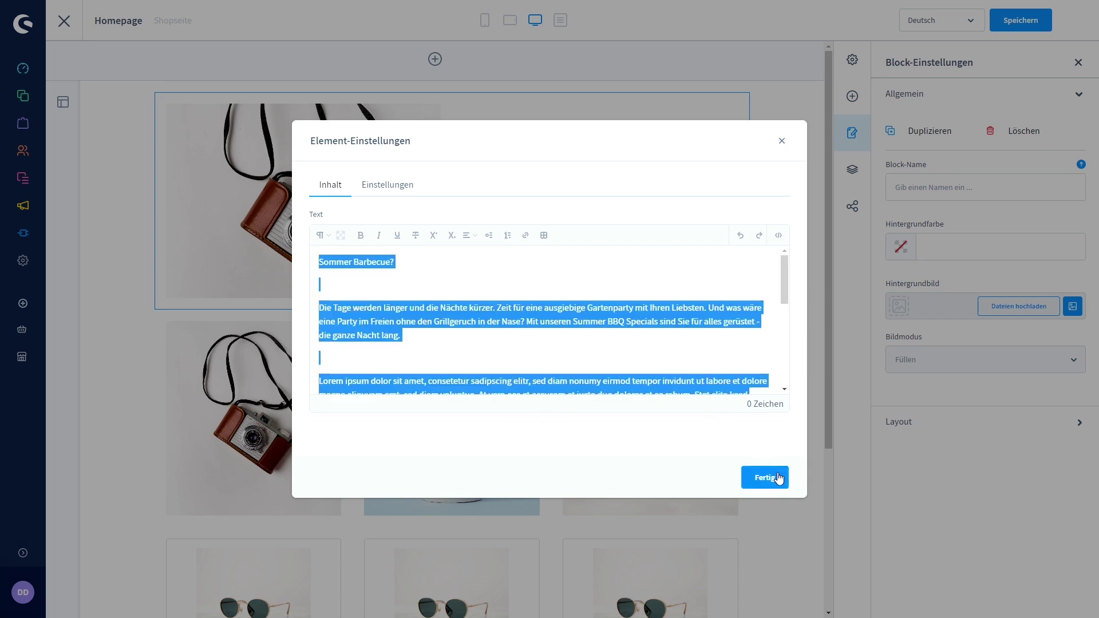
pyautogui.click(774, 477)
pyautogui.scroll(-5, 474, 267)
pyautogui.scroll(3, 474, 267)
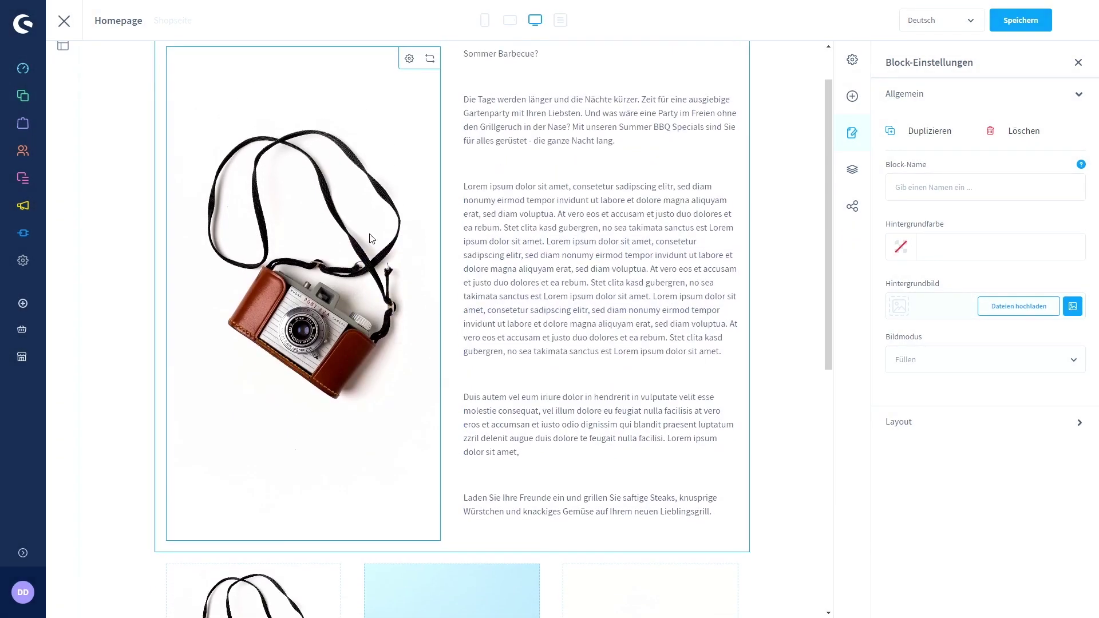
# Set the top row's left image to bild_01.jpg.
pyautogui.click(409, 58)
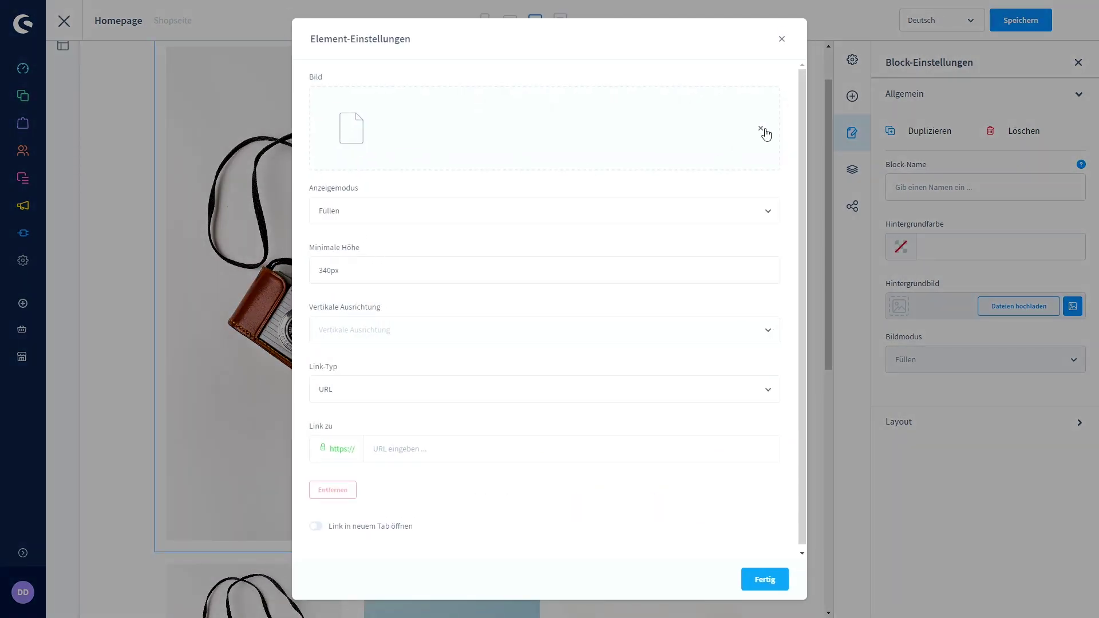
pyautogui.click(733, 118)
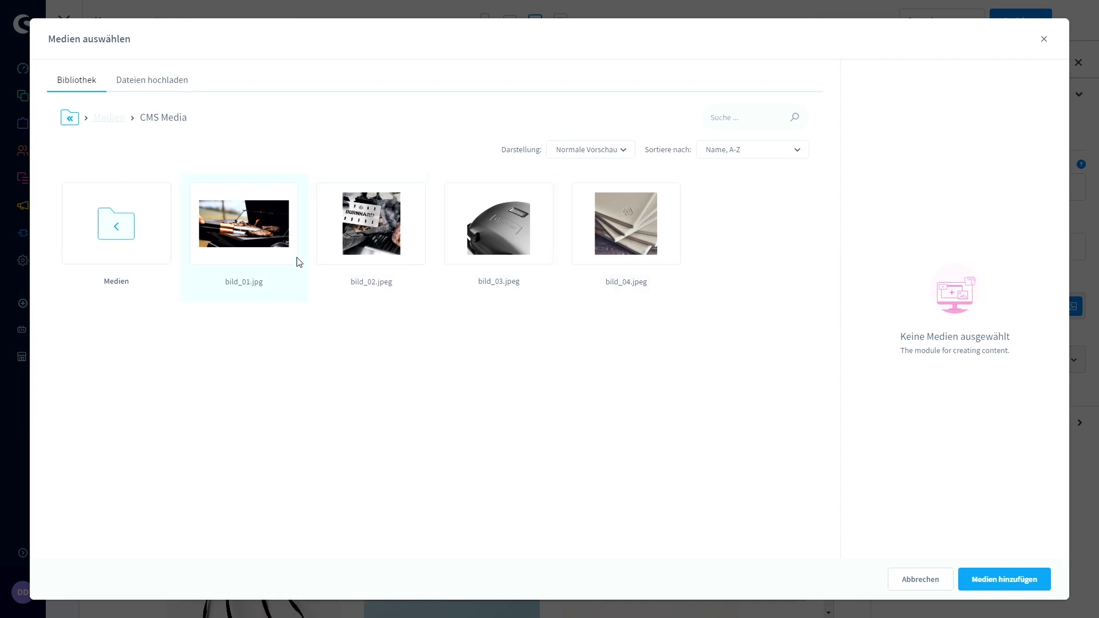
pyautogui.click(261, 230)
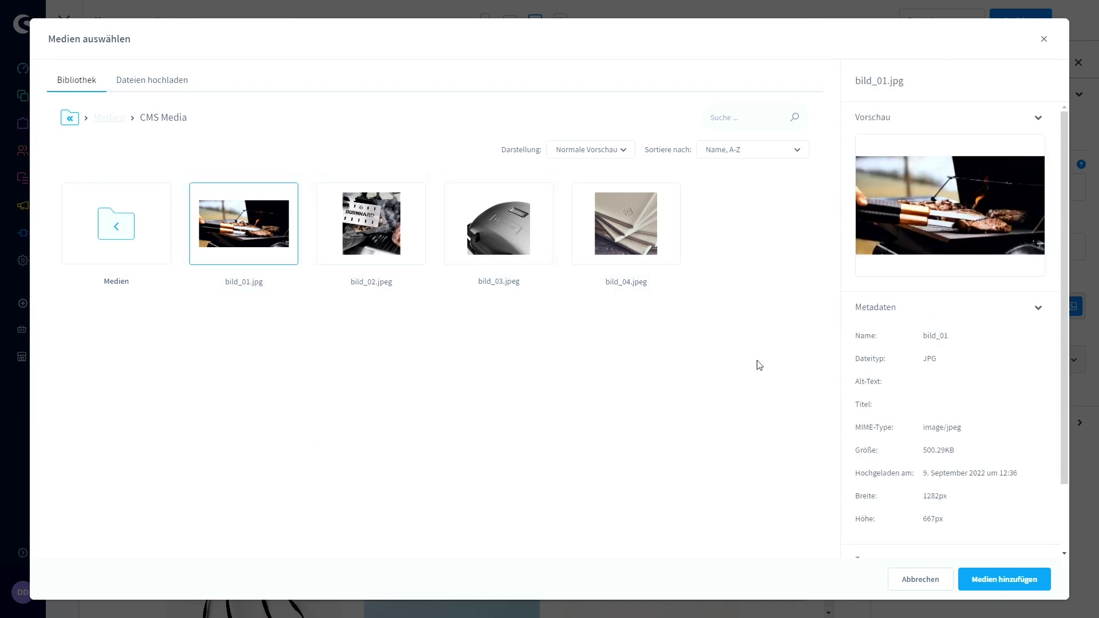
pyautogui.click(1006, 584)
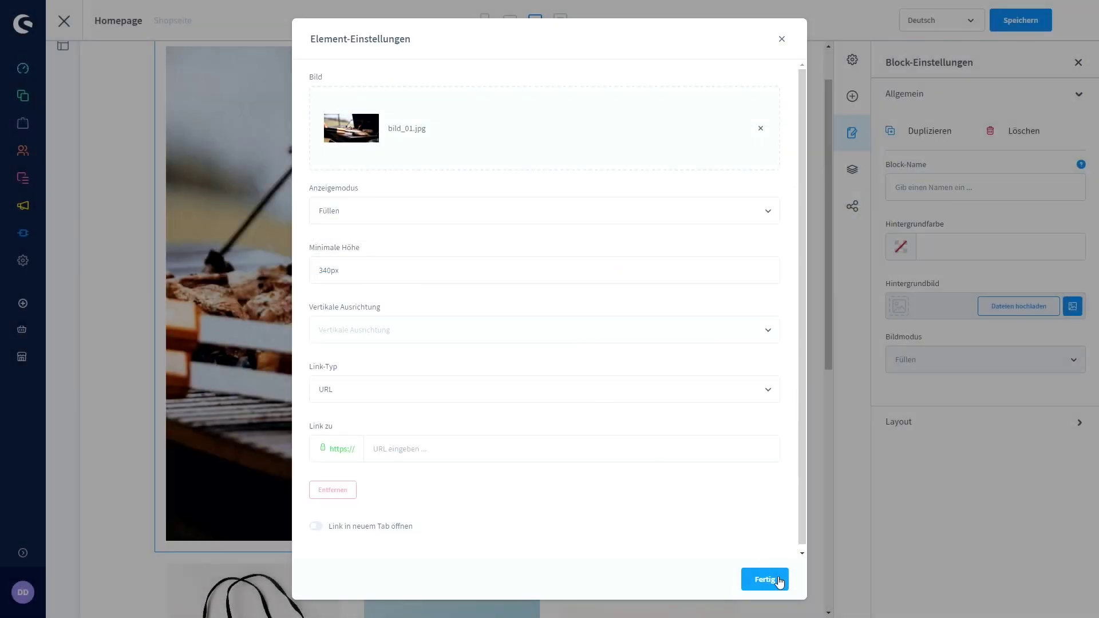
pyautogui.click(765, 580)
pyautogui.scroll(-5, 372, 366)
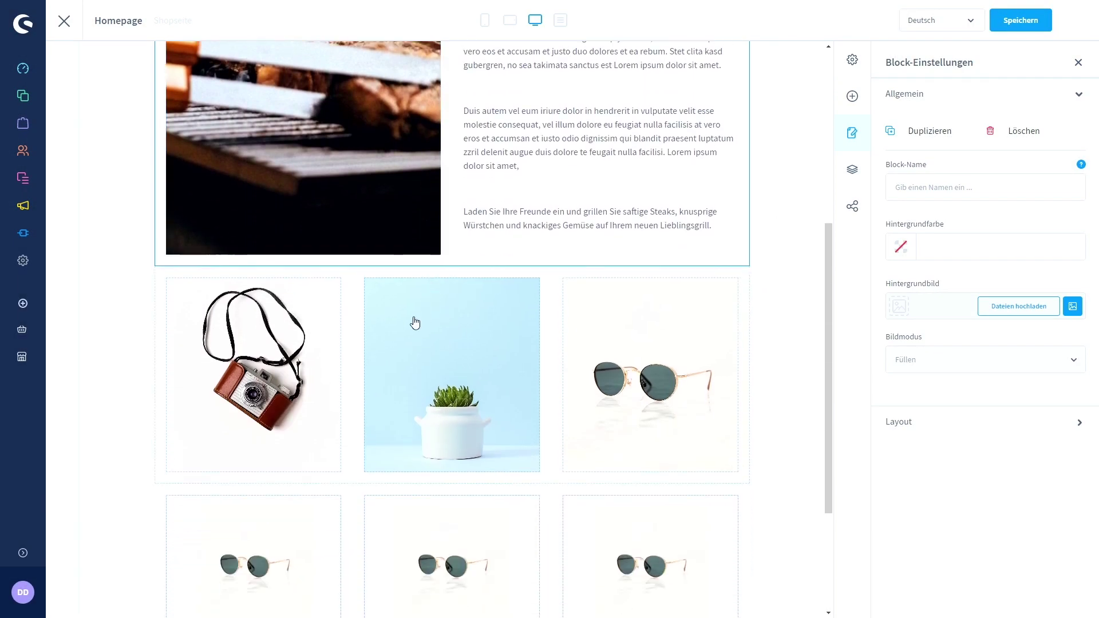
# Turn the second row's plant image into a text element and set the left image to bild_02.jpeg.
pyautogui.click(523, 295)
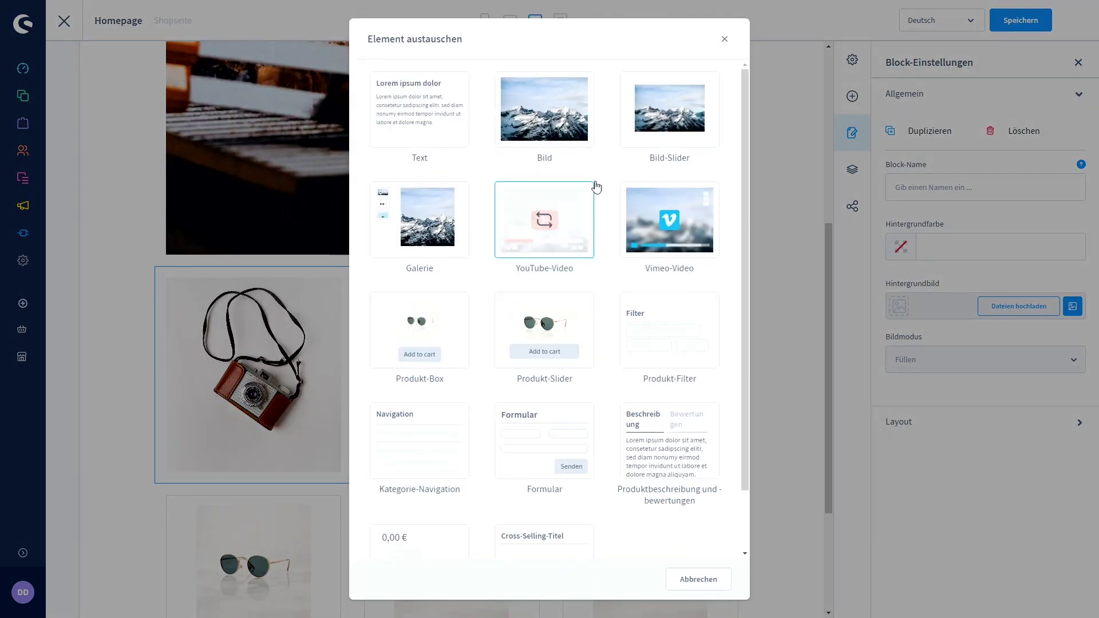
pyautogui.click(388, 127)
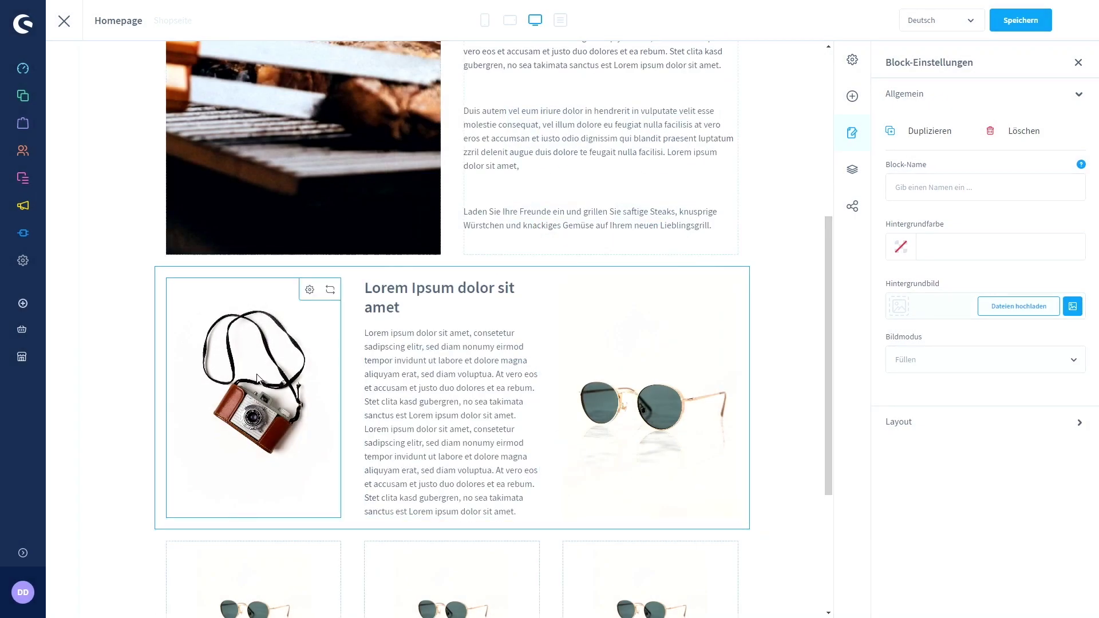
pyautogui.click(310, 291)
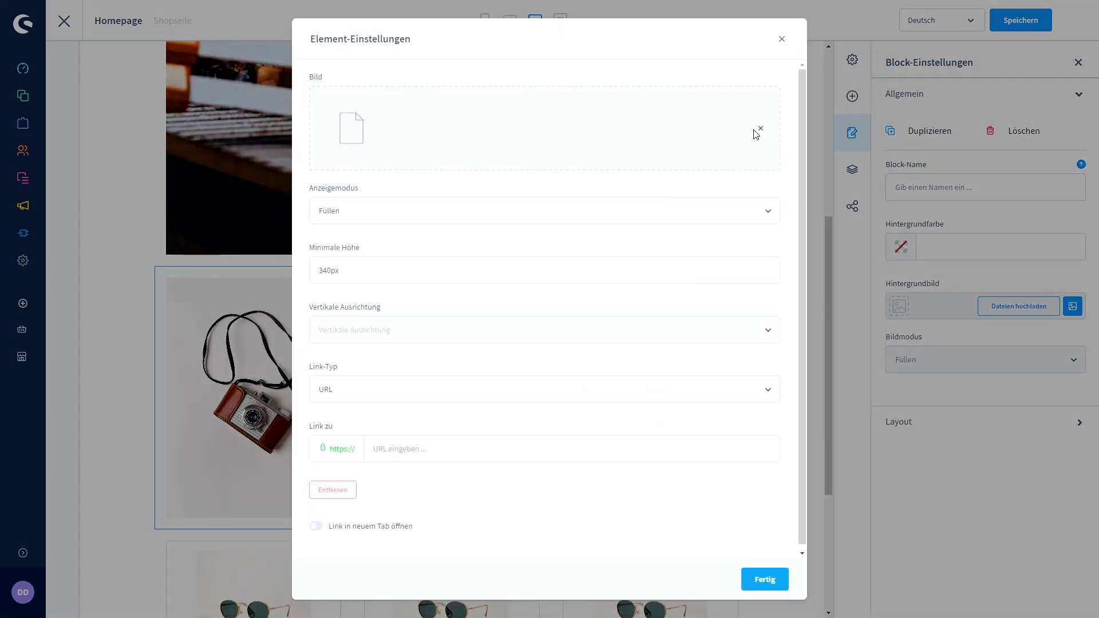
pyautogui.click(747, 123)
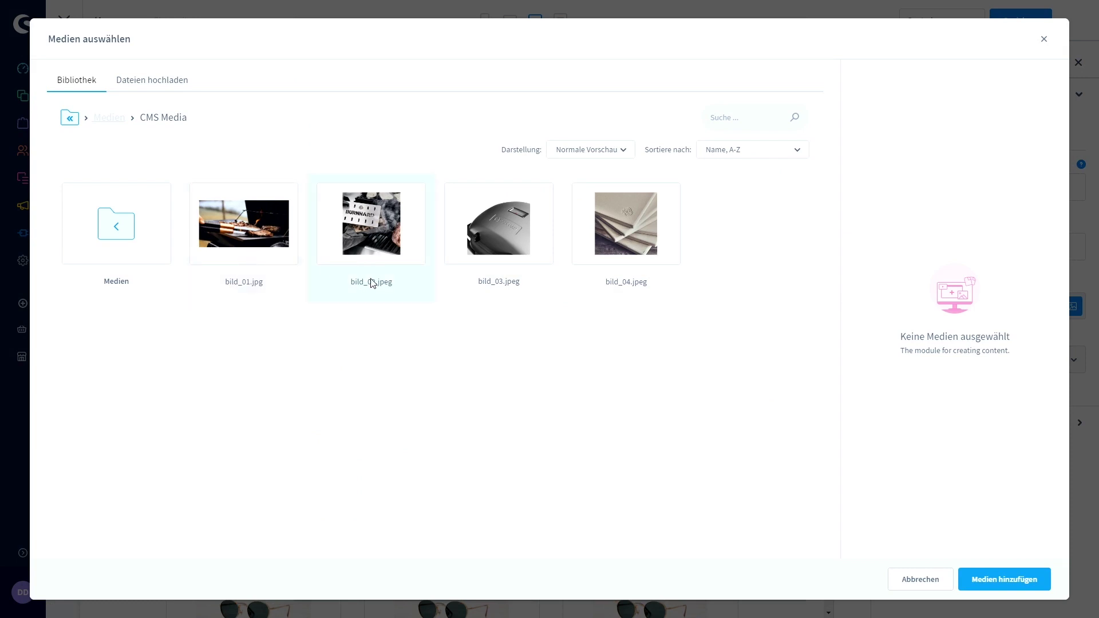
pyautogui.click(406, 233)
pyautogui.click(1024, 587)
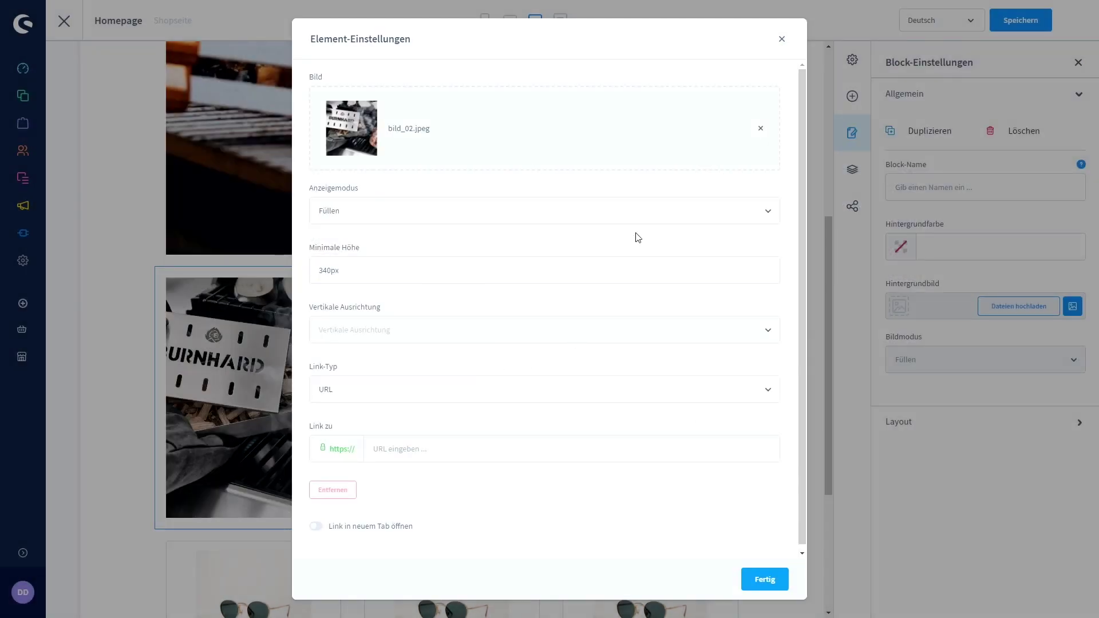
pyautogui.click(778, 582)
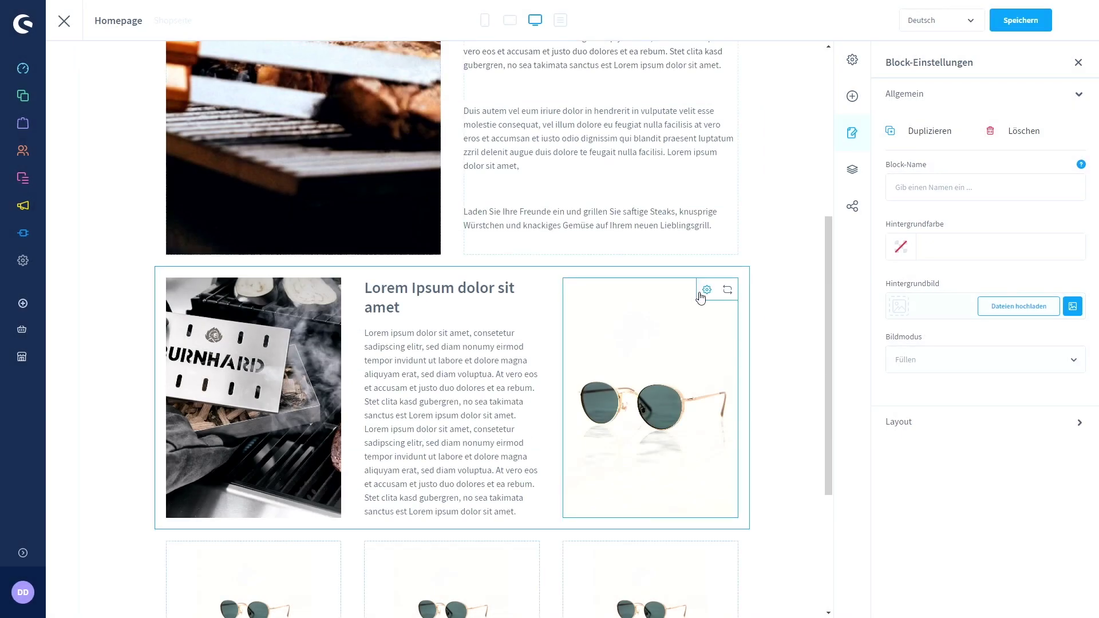
# Set the second row's right image to bild_04.jpeg.
pyautogui.click(705, 292)
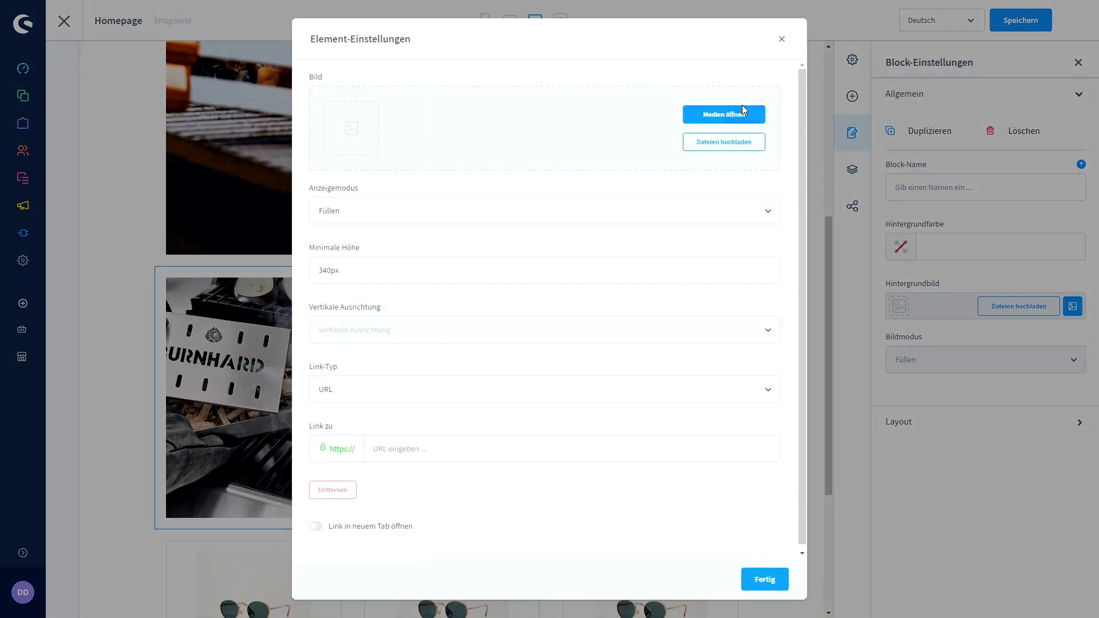
pyautogui.click(739, 113)
pyautogui.click(613, 232)
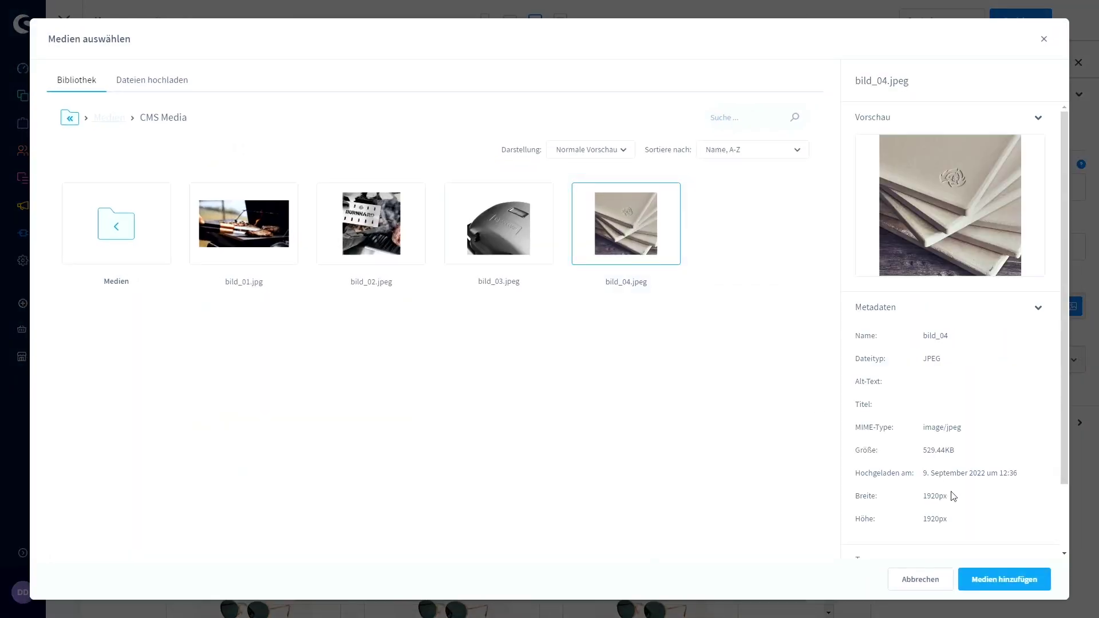
pyautogui.click(996, 581)
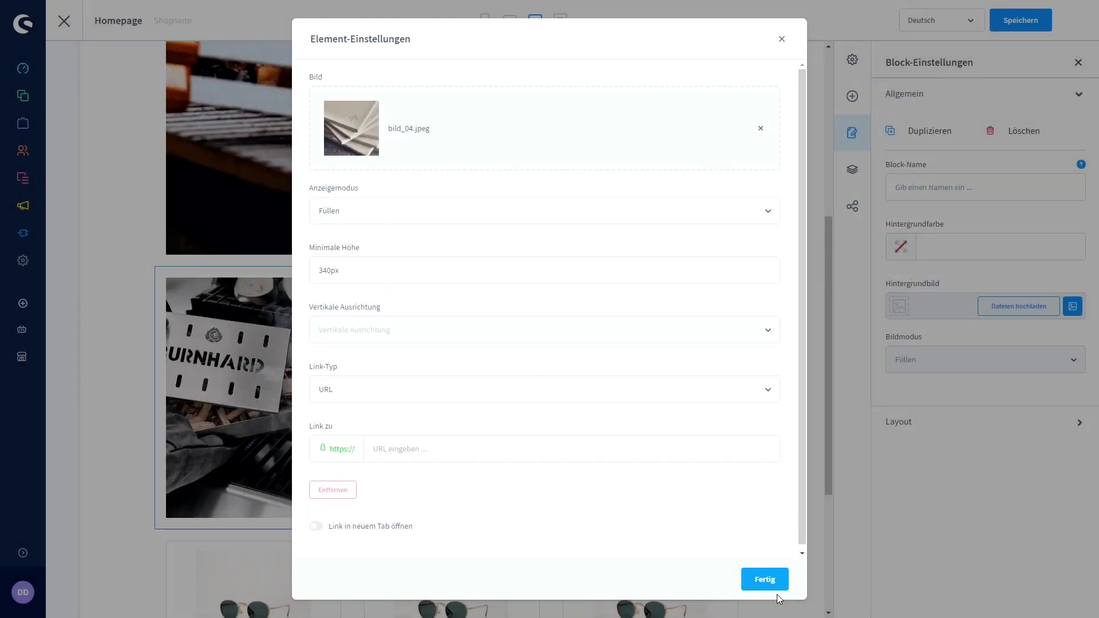
pyautogui.click(771, 579)
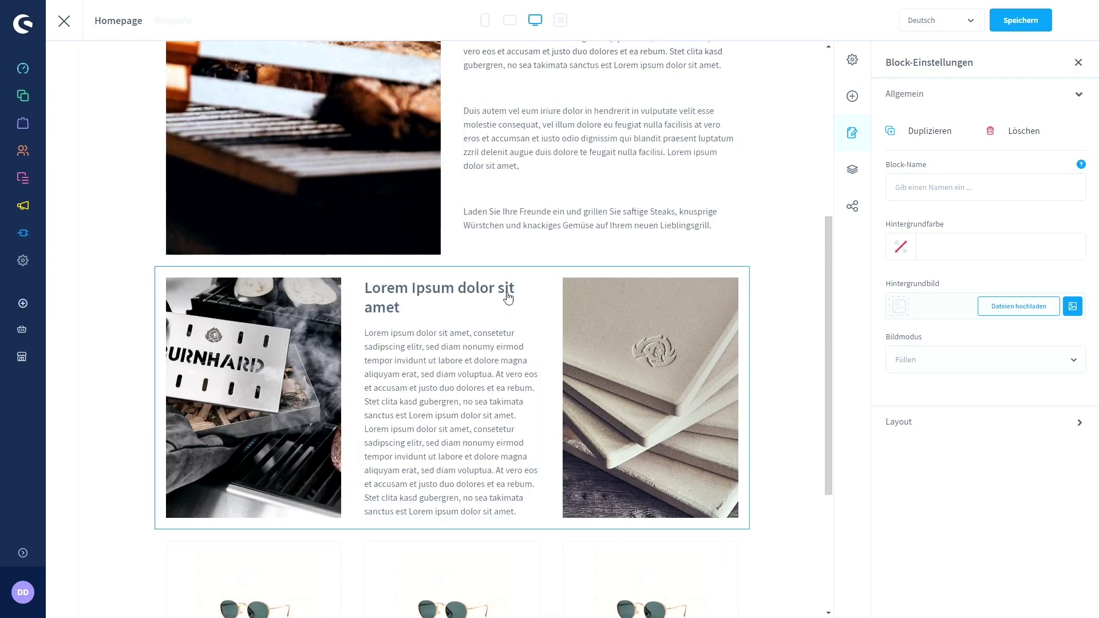
# Replace the middle placeholder text with 'Raucharoma wie aus dem Smoker' and save the layout.
pyautogui.click(508, 290)
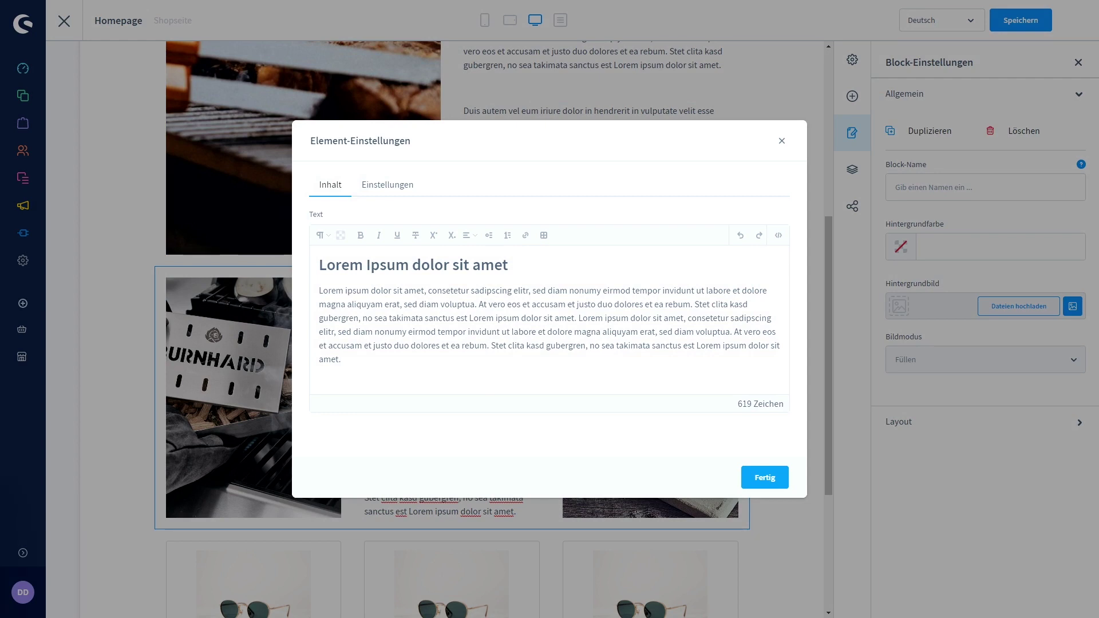
pyautogui.moveTo(378, 383); pyautogui.dragTo(321, 260)
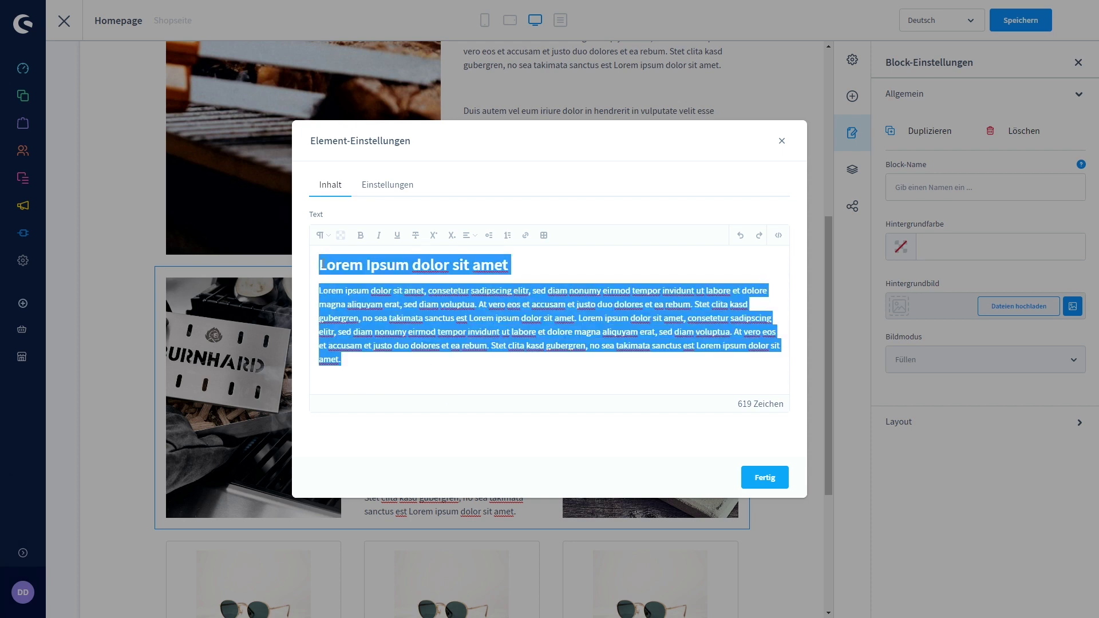
pyautogui.write('Raucharoma wie aus dem Smoker  Experimentieren Sie beim Grillen gerne mit Aromen? Mit der Räucherbox von BURNHARD können Sie Ihren Steaks, Rippchen, Würstchen oder Fischfilets jetzt ein sattes BBQ-Raucharoma verleihen.')
pyautogui.click(766, 478)
pyautogui.scroll(-3, 444, 346)
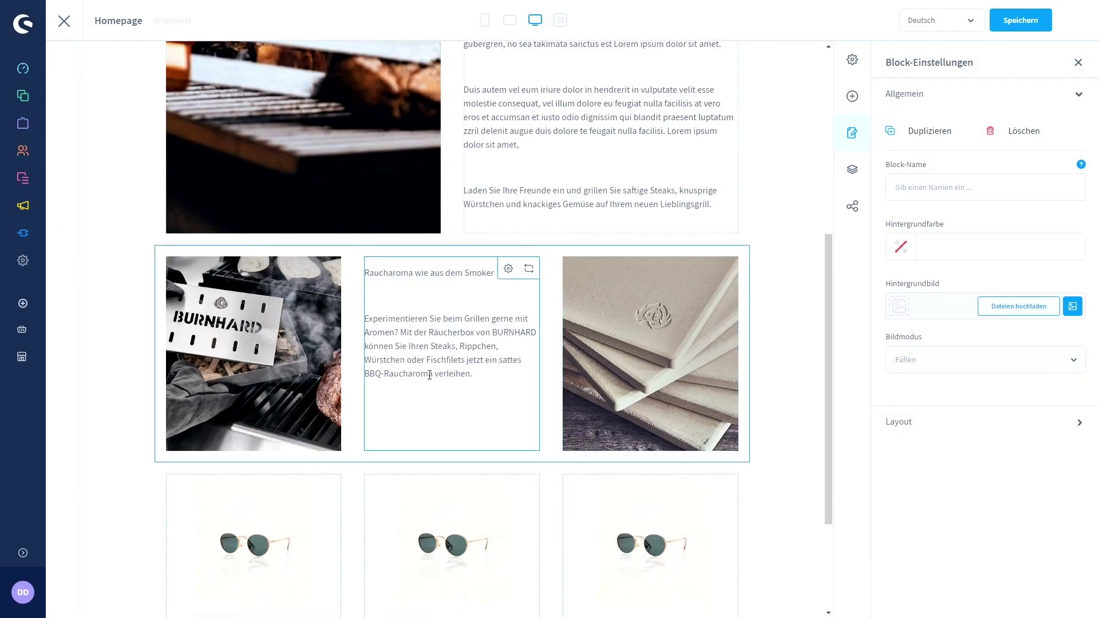
pyautogui.click(1023, 17)
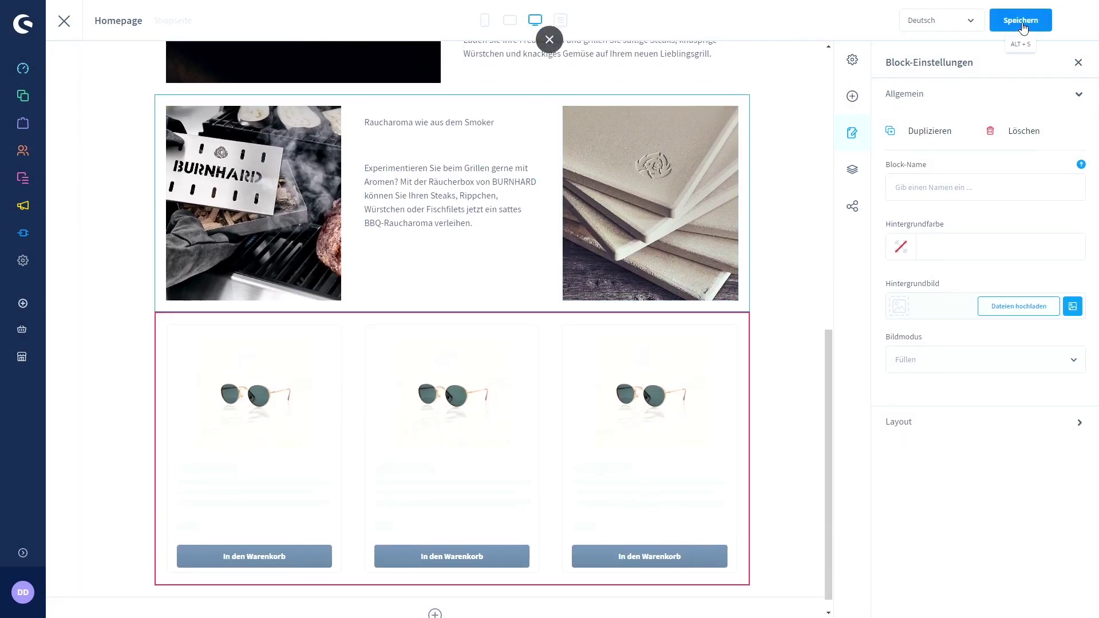
# Fill the first two product boxes with the grey Wayne Portable Gasgrill and Fred Grillstation Gen 3.
pyautogui.scroll(-1, 458, 366)
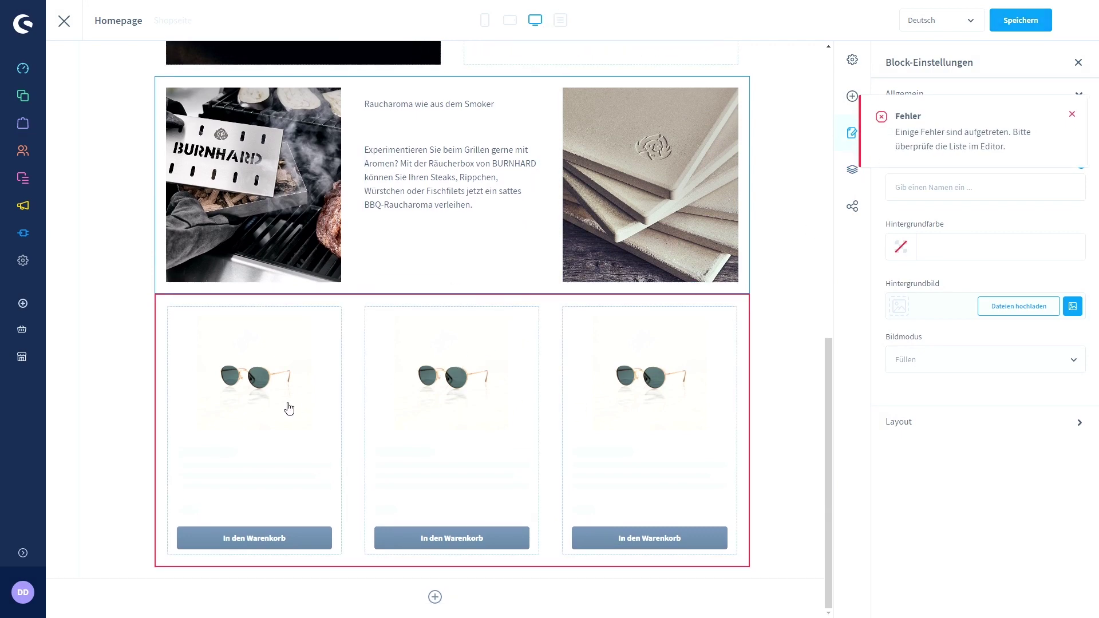
pyautogui.click(311, 319)
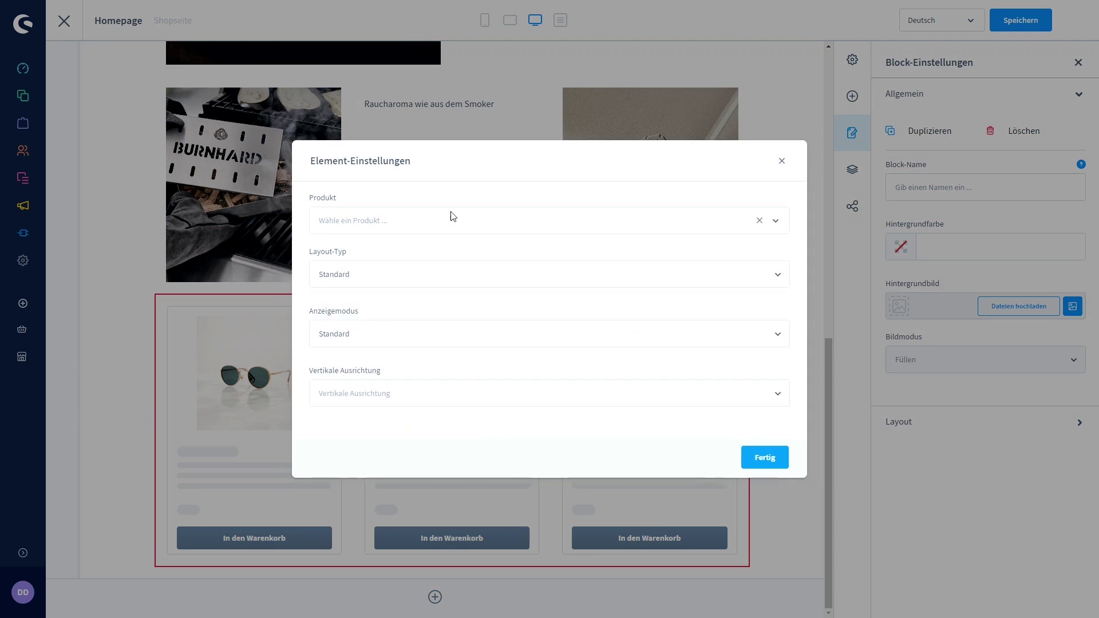
pyautogui.click(500, 221)
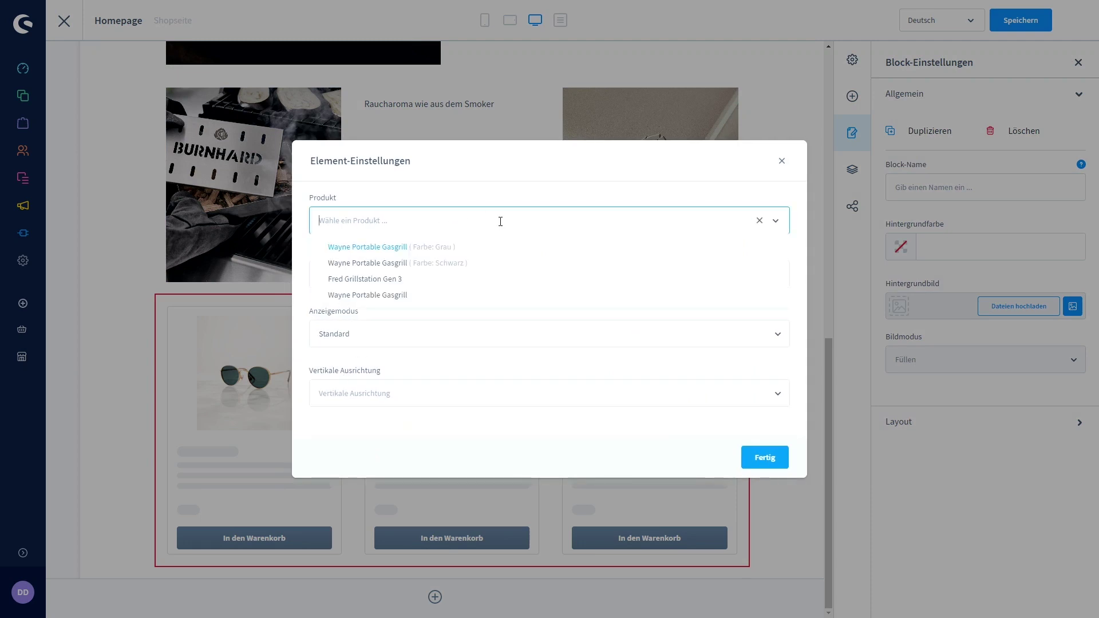
pyautogui.click(451, 248)
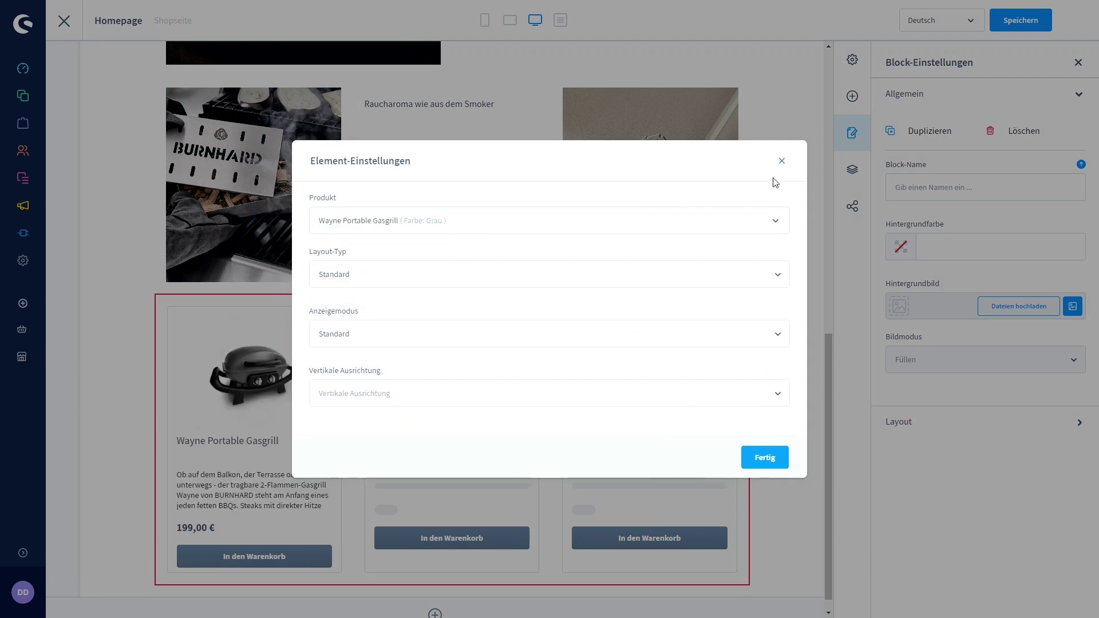
pyautogui.click(767, 457)
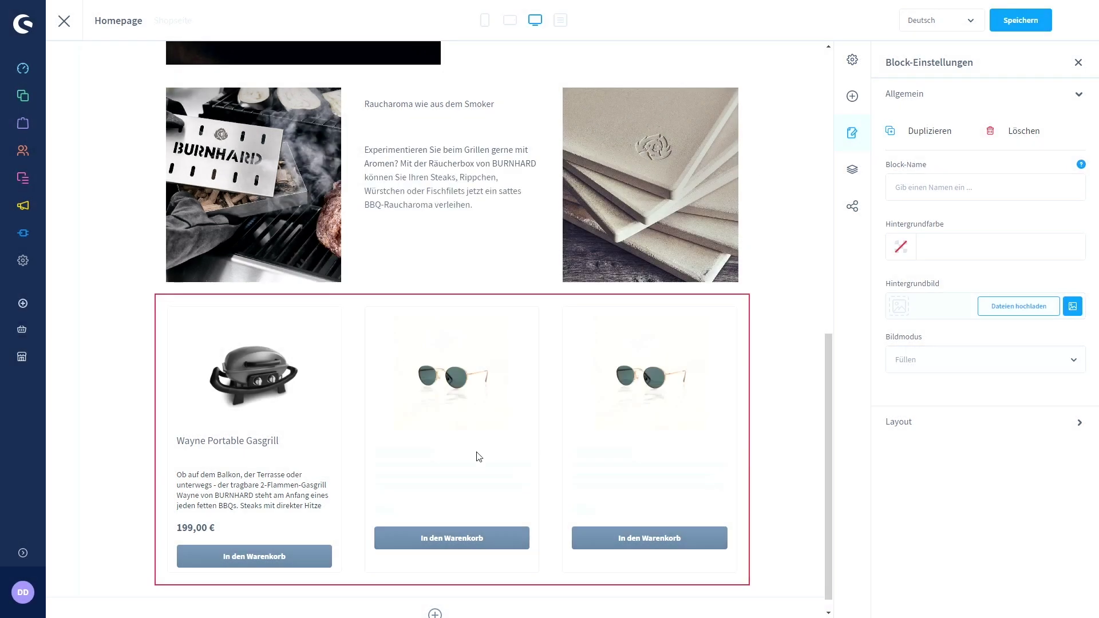
pyautogui.click(509, 324)
pyautogui.click(488, 226)
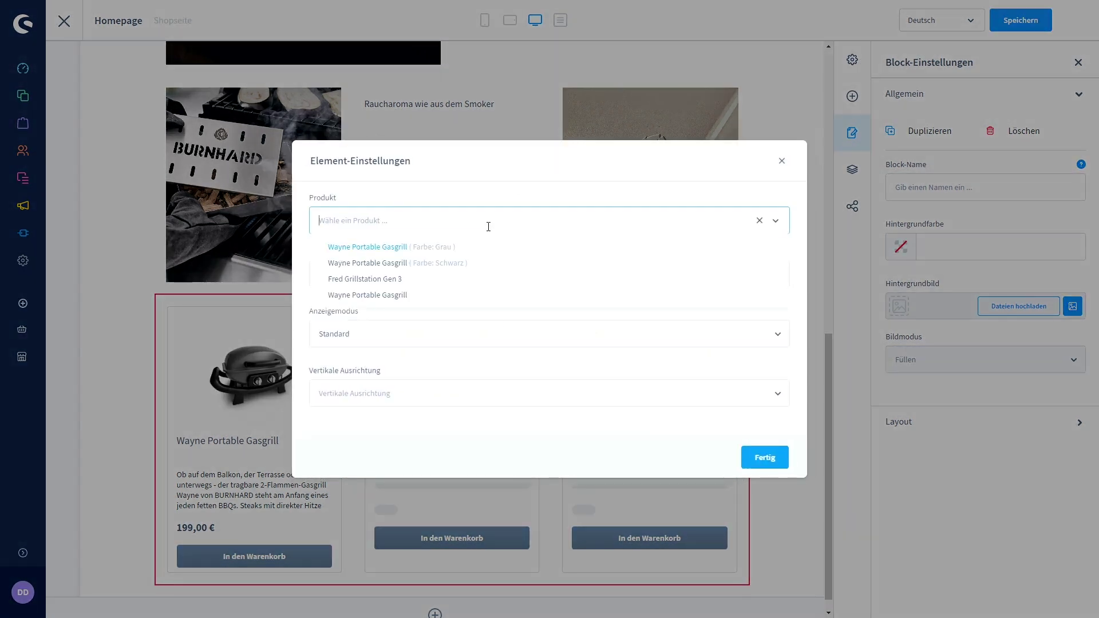
pyautogui.click(432, 281)
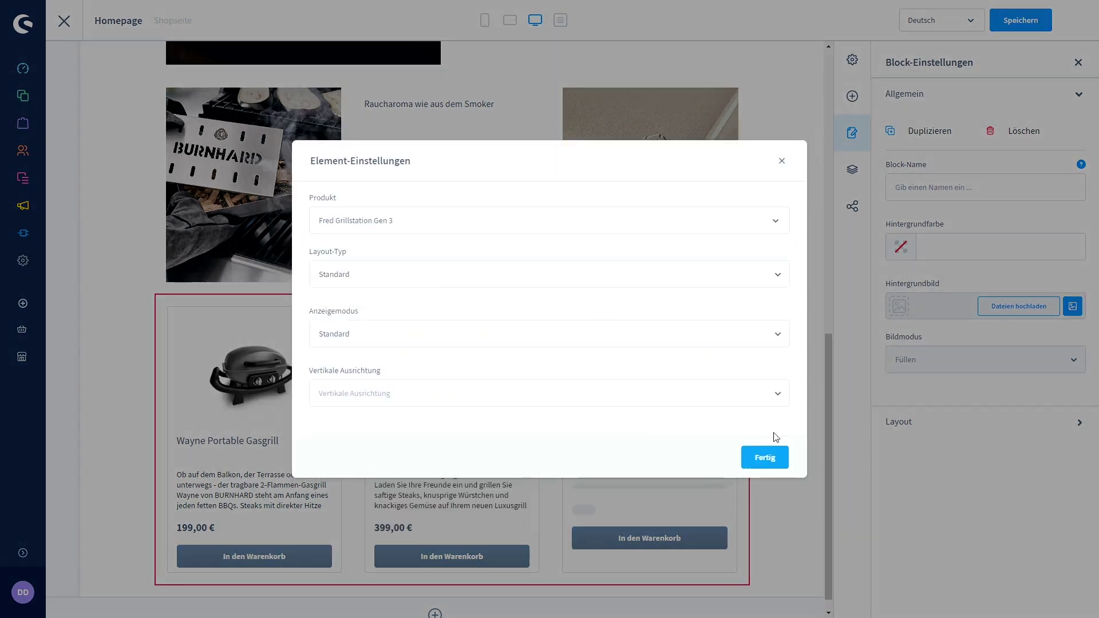
pyautogui.click(766, 457)
# Put the black Wayne Portable Gasgrill in the third box and save the layout.
pyautogui.click(703, 321)
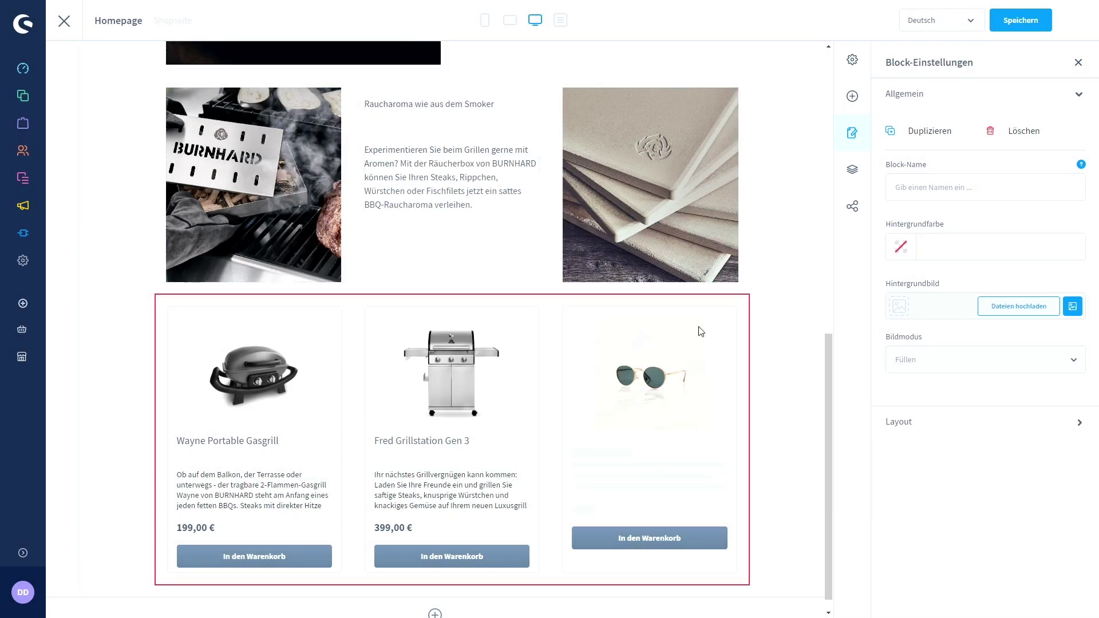
pyautogui.click(574, 221)
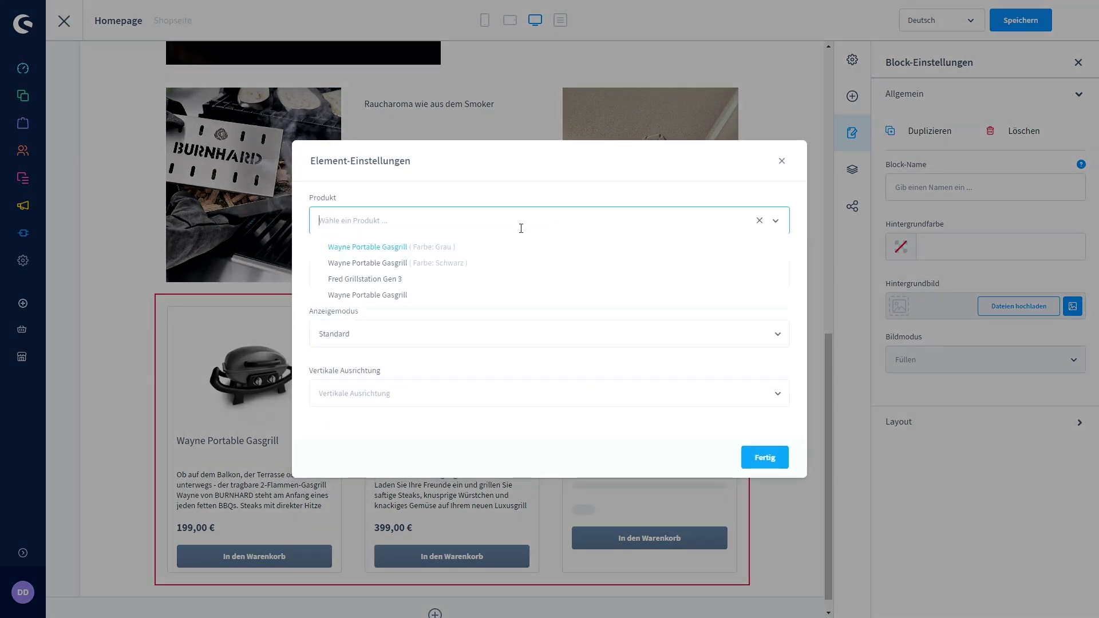
pyautogui.click(449, 266)
pyautogui.click(766, 457)
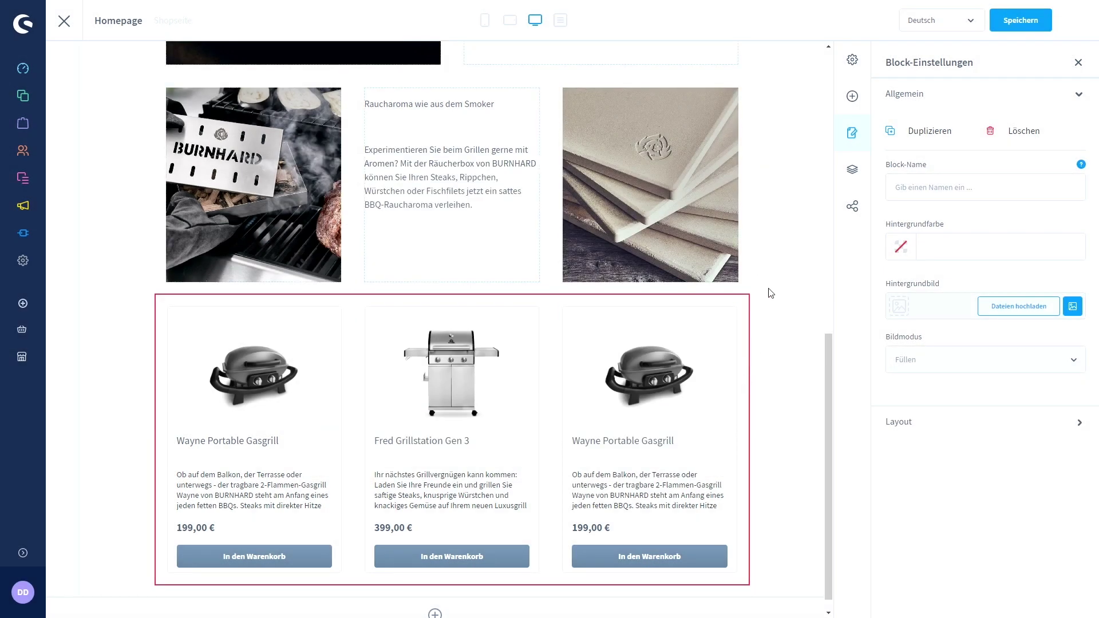
pyautogui.click(1025, 27)
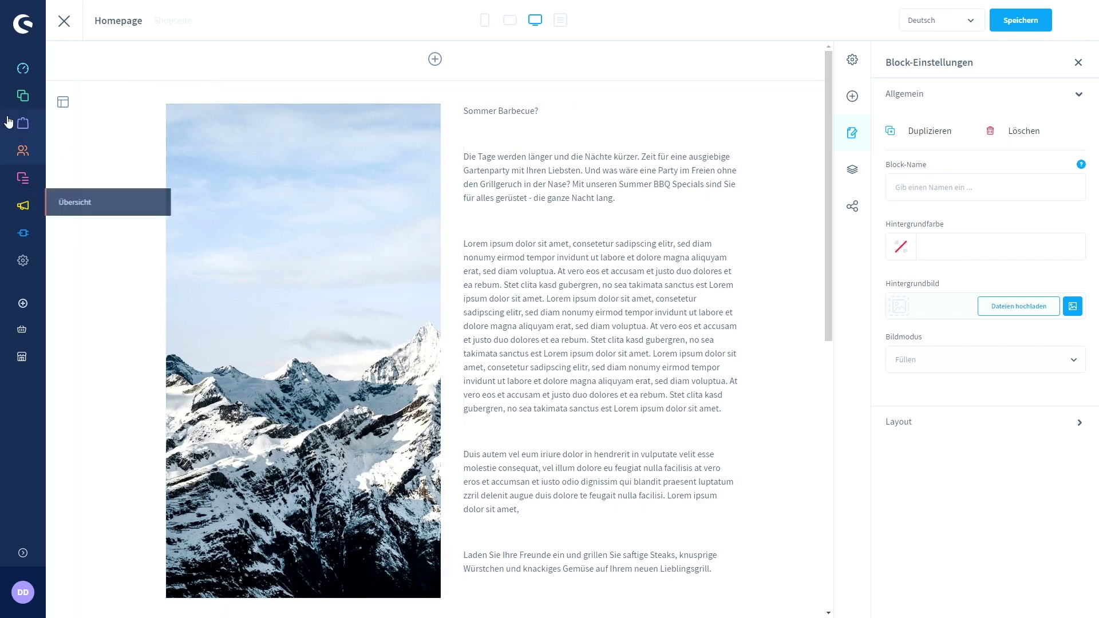
# Replace the Home category's Standard Kategorie-Layout with the Homepage layout and save.
pyautogui.moveTo(23, 96)
pyautogui.click(95, 153)
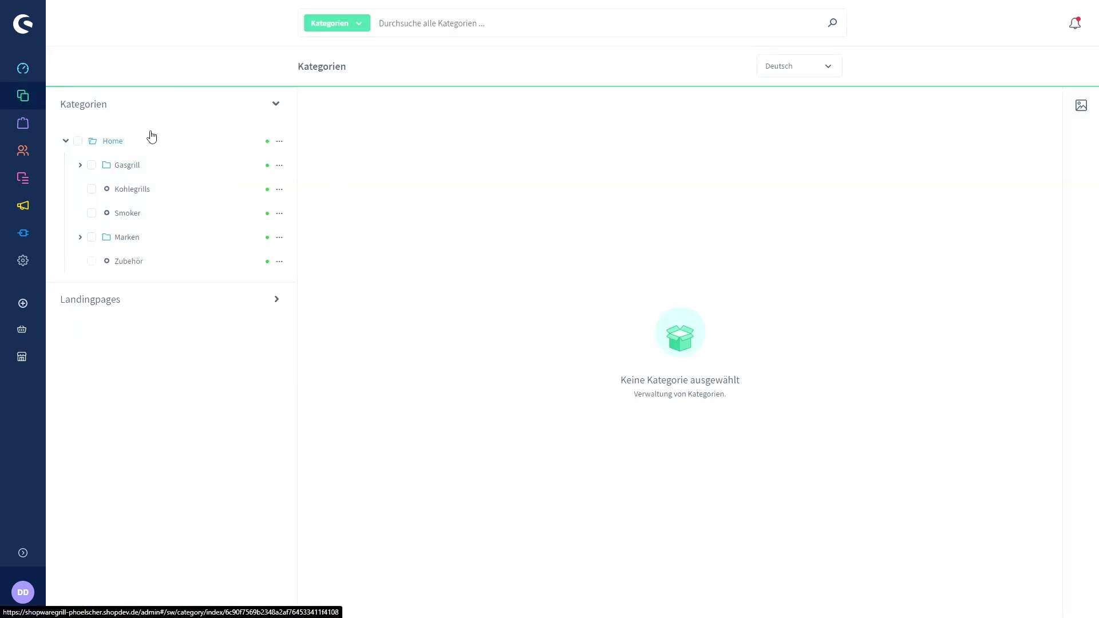
pyautogui.click(133, 141)
pyautogui.click(528, 131)
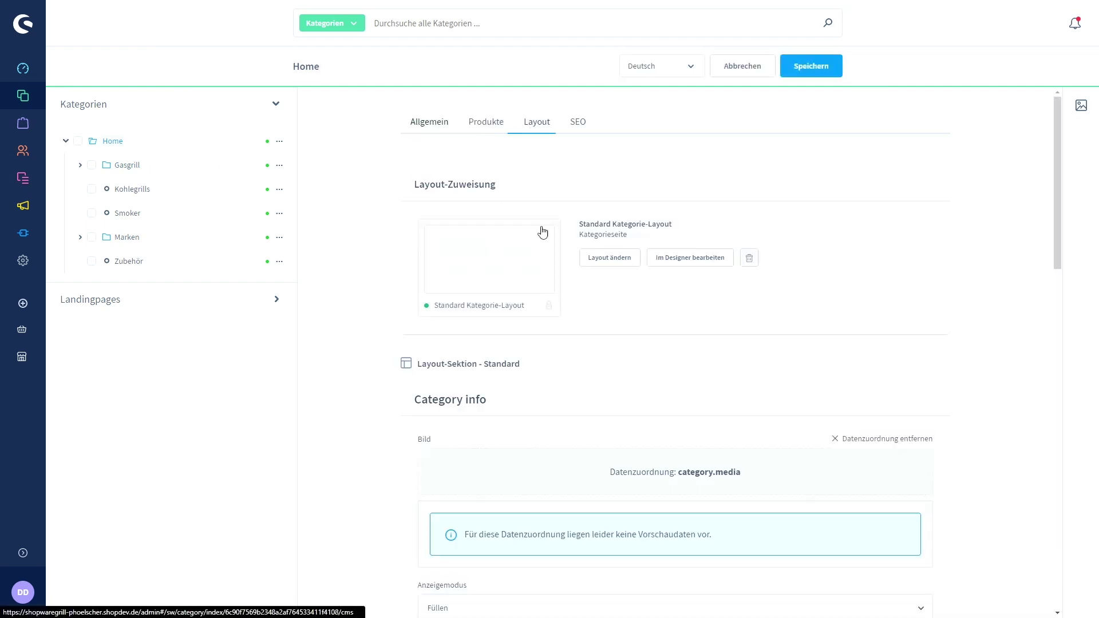
pyautogui.click(507, 260)
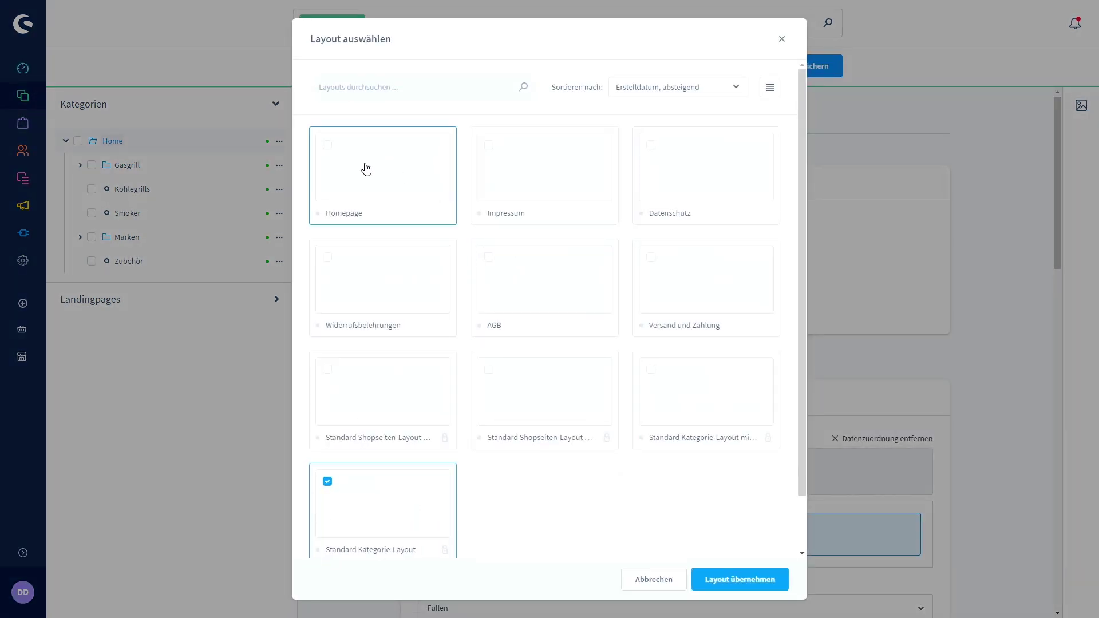
pyautogui.click(365, 169)
pyautogui.click(746, 589)
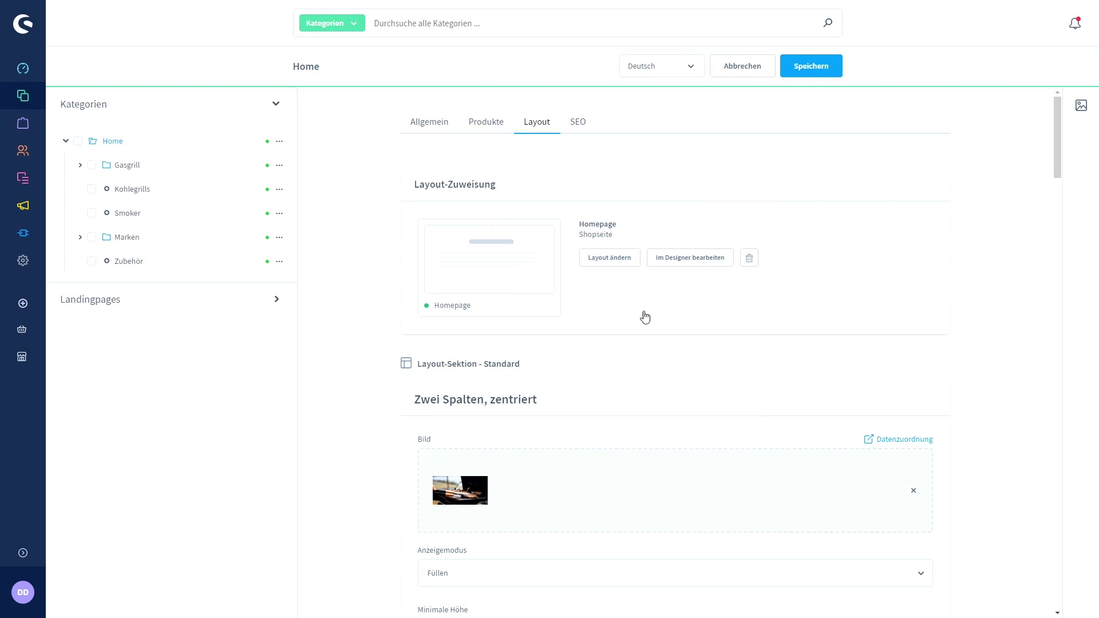
pyautogui.click(803, 73)
# Reload the storefront Home page and scroll through the new Homepage layout.
pyautogui.hotkey('ctrl', 'Tab')
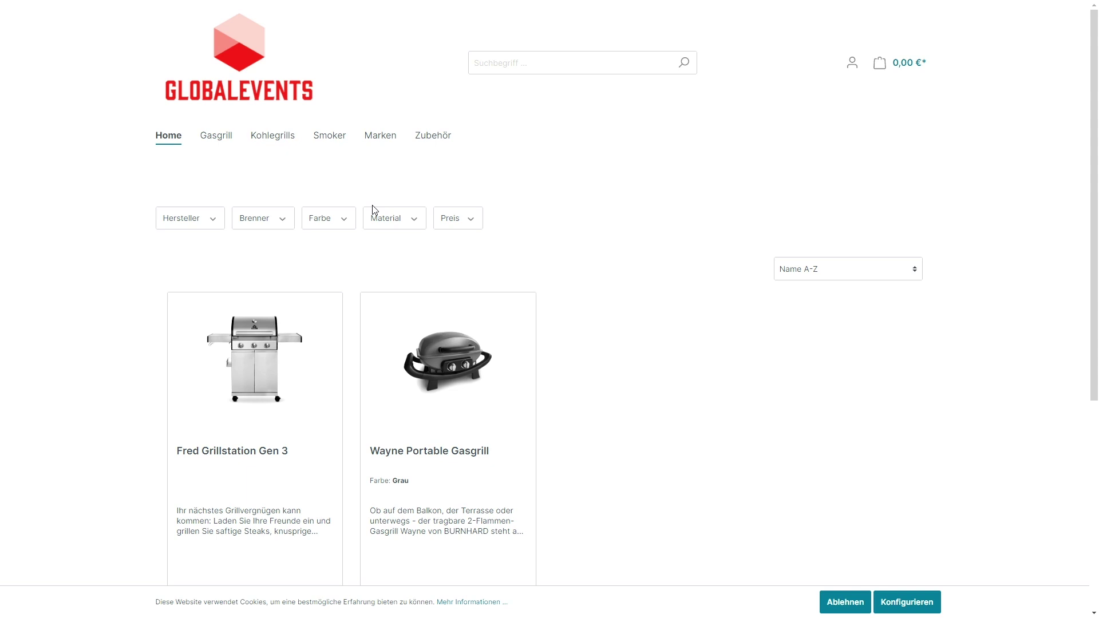
pyautogui.click(170, 137)
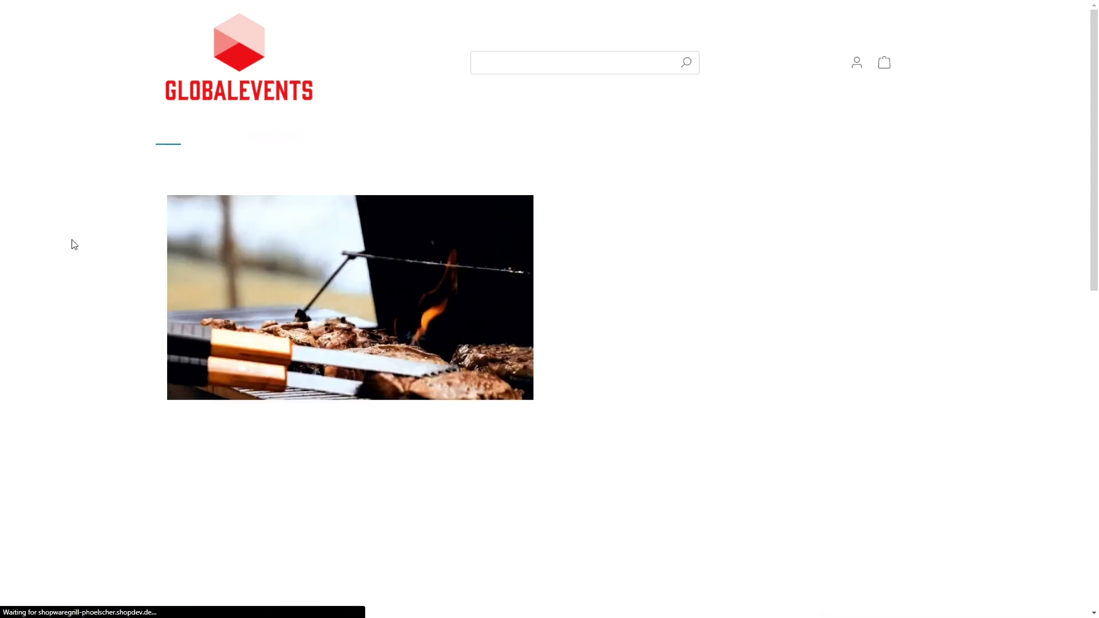
pyautogui.scroll(-4, 487, 307)
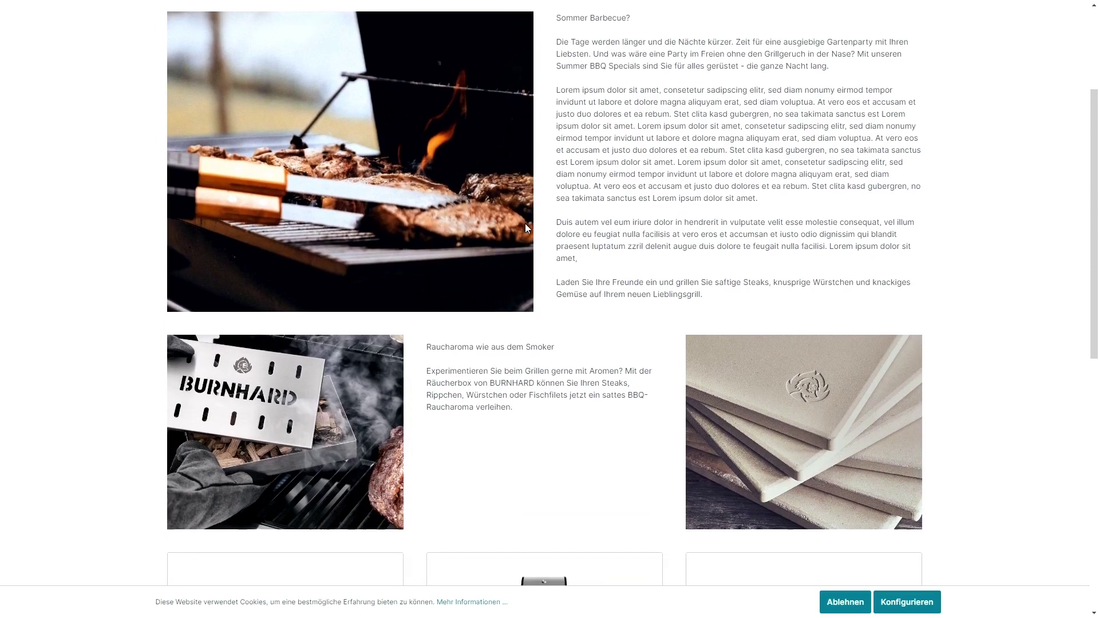
pyautogui.scroll(-7, 543, 321)
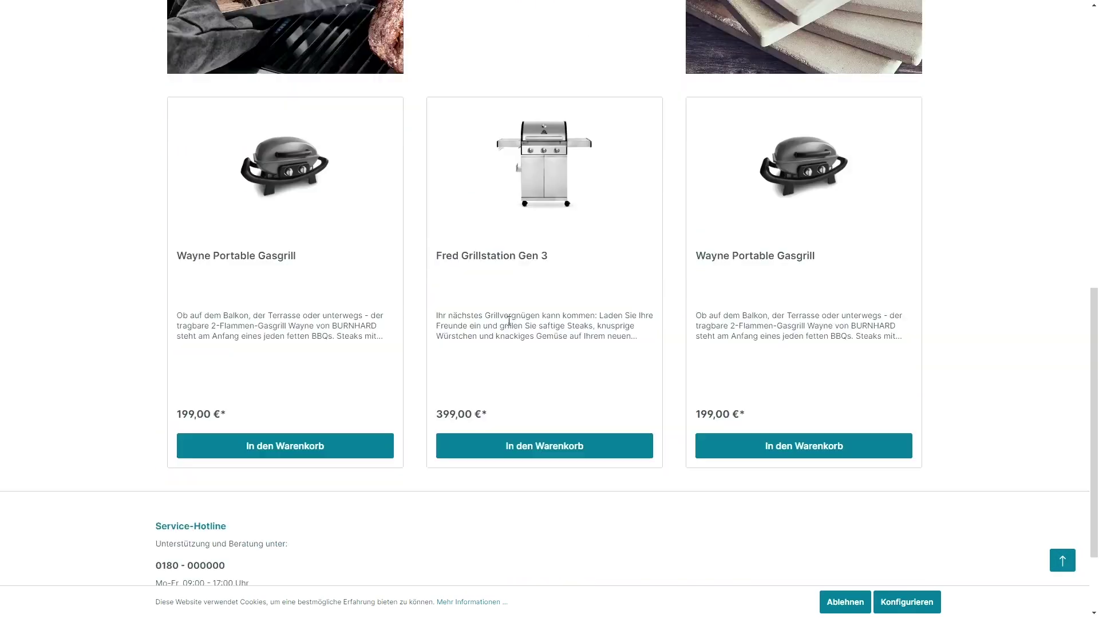
pyautogui.scroll(9, 521, 336)
pyautogui.scroll(2, 518, 337)
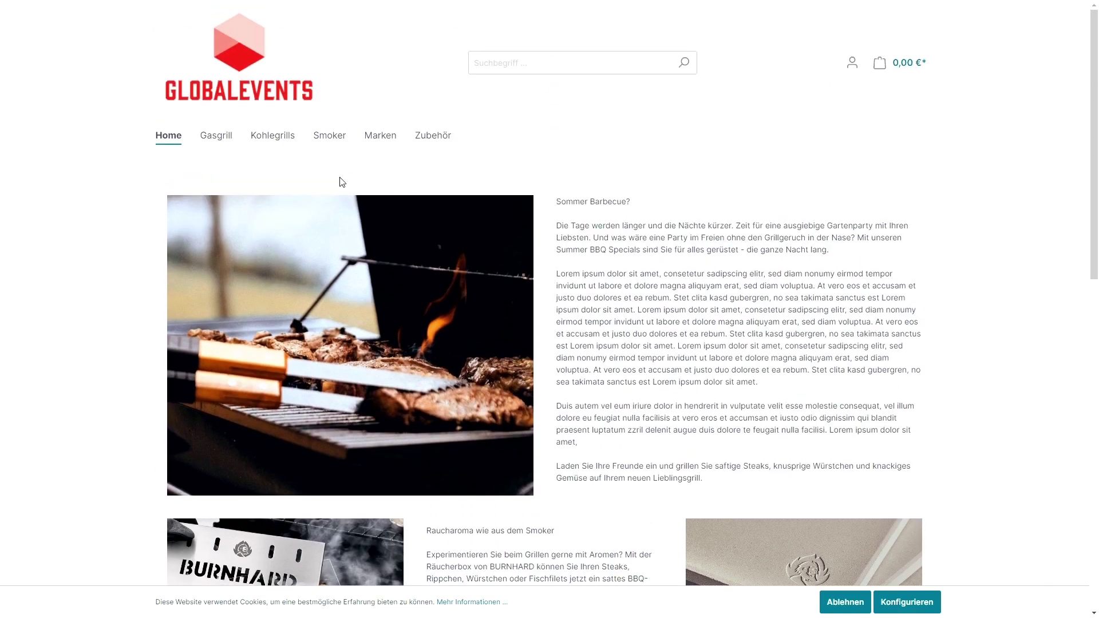
# Browse the Gasgrill and Kohlegrills category pages, return Home, then go back to the administration.
pyautogui.click(217, 137)
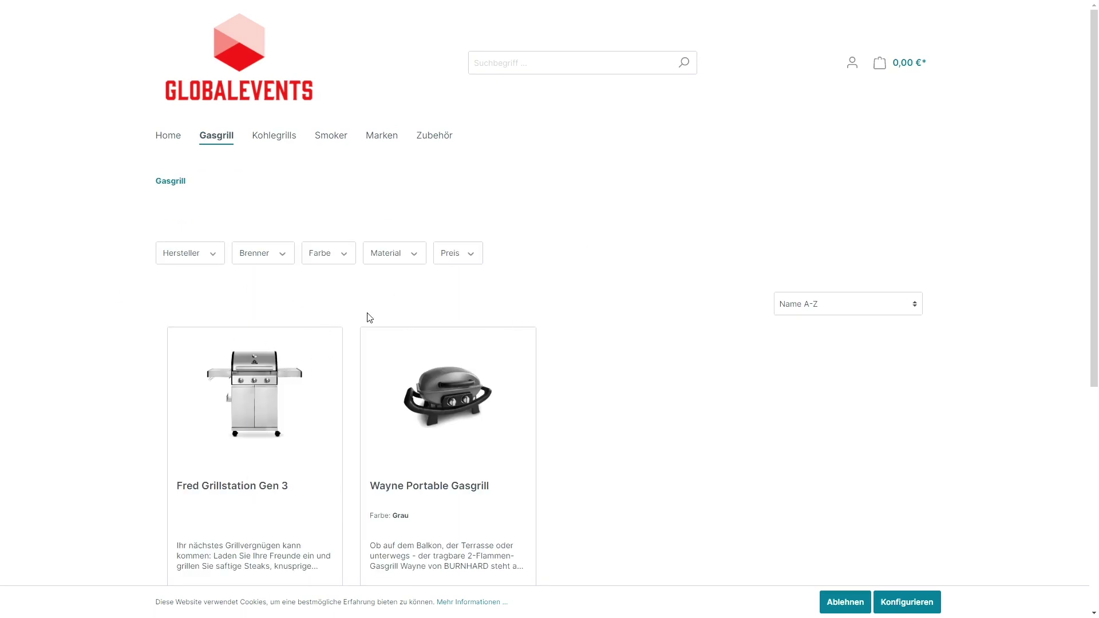
pyautogui.click(277, 138)
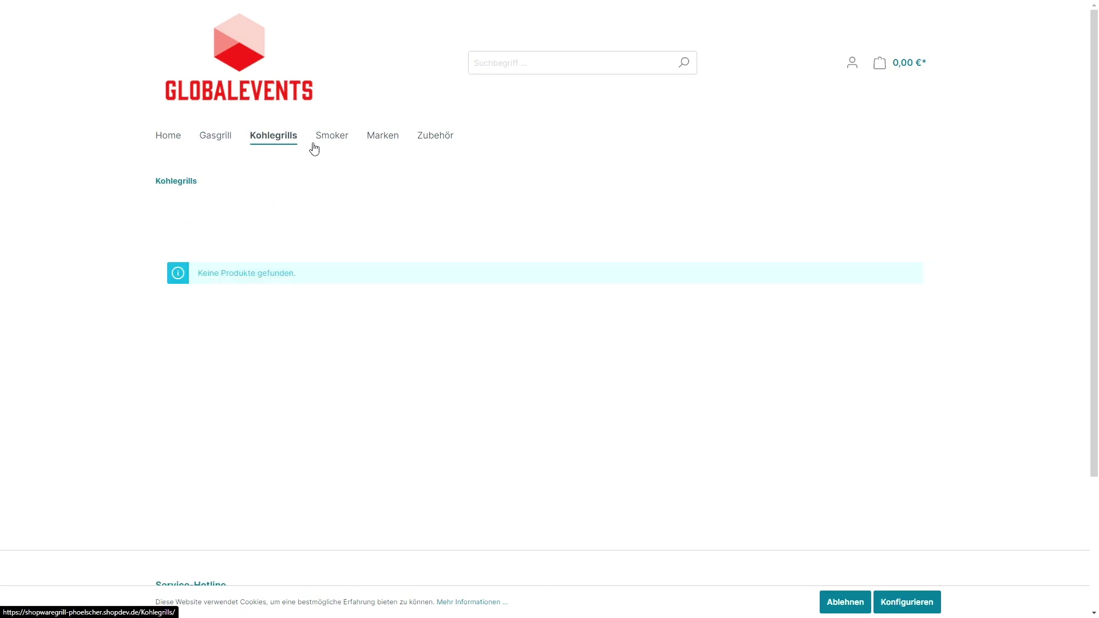
pyautogui.click(181, 135)
pyautogui.scroll(-1, 443, 218)
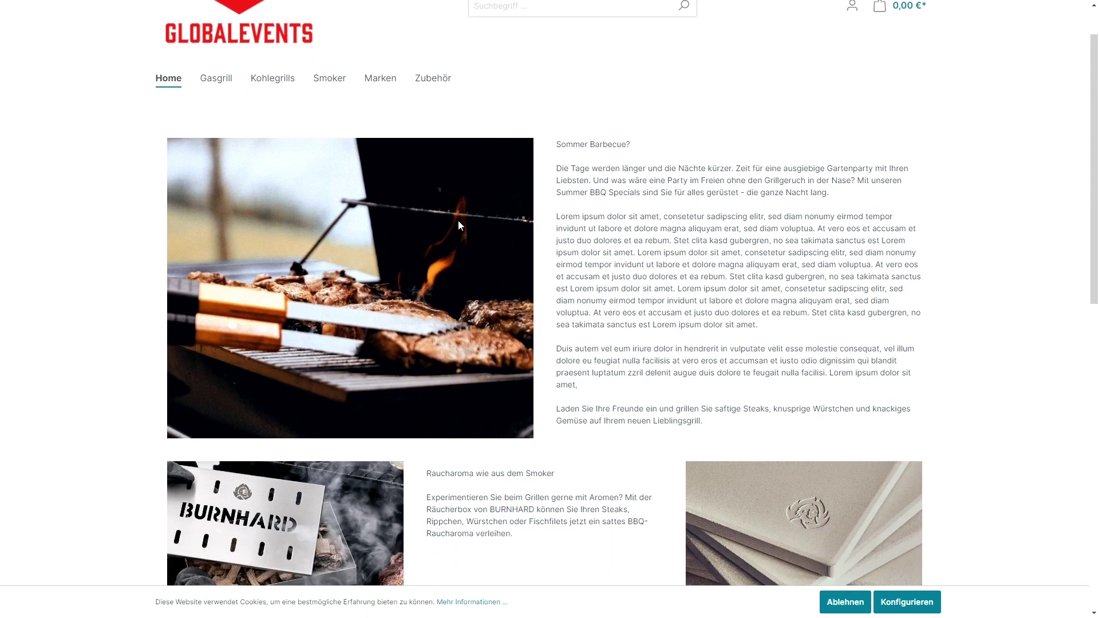
pyautogui.hotkey('alt', 'Tab')
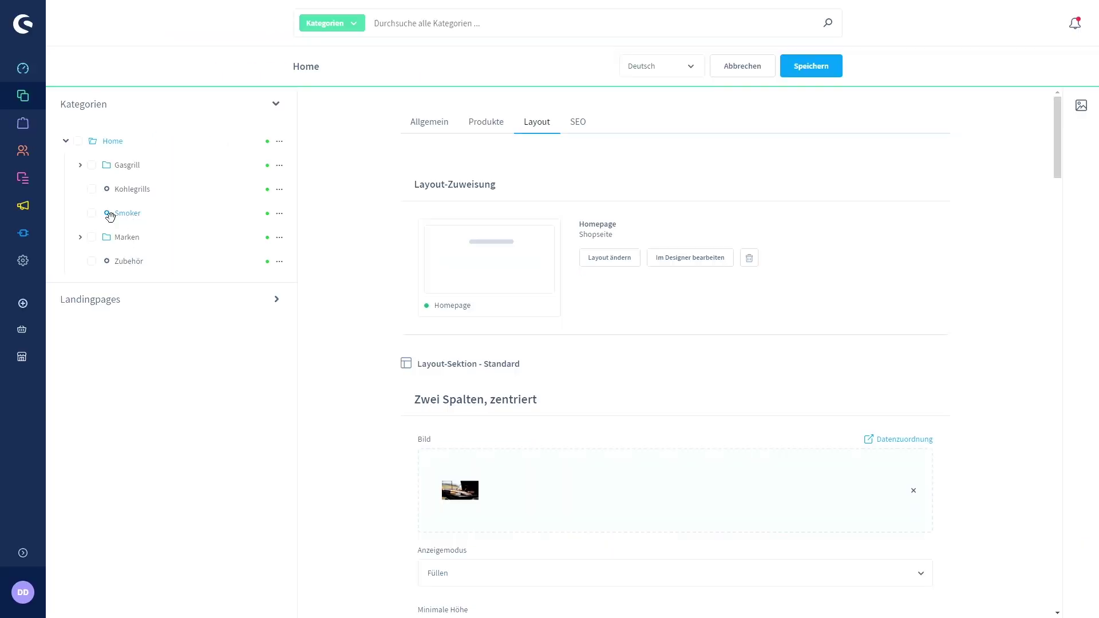
# View the Datenschutz layout under Content > Erlebniswelten, close it, and go to Einstellungen.
pyautogui.moveTo(23, 178)
pyautogui.click(78, 191)
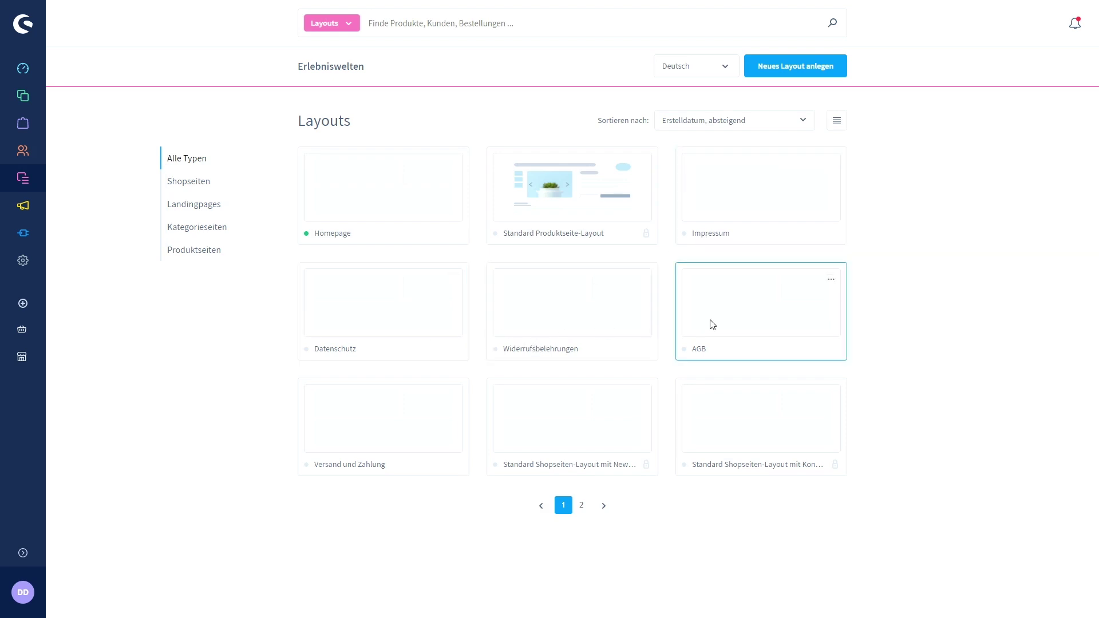
pyautogui.click(376, 326)
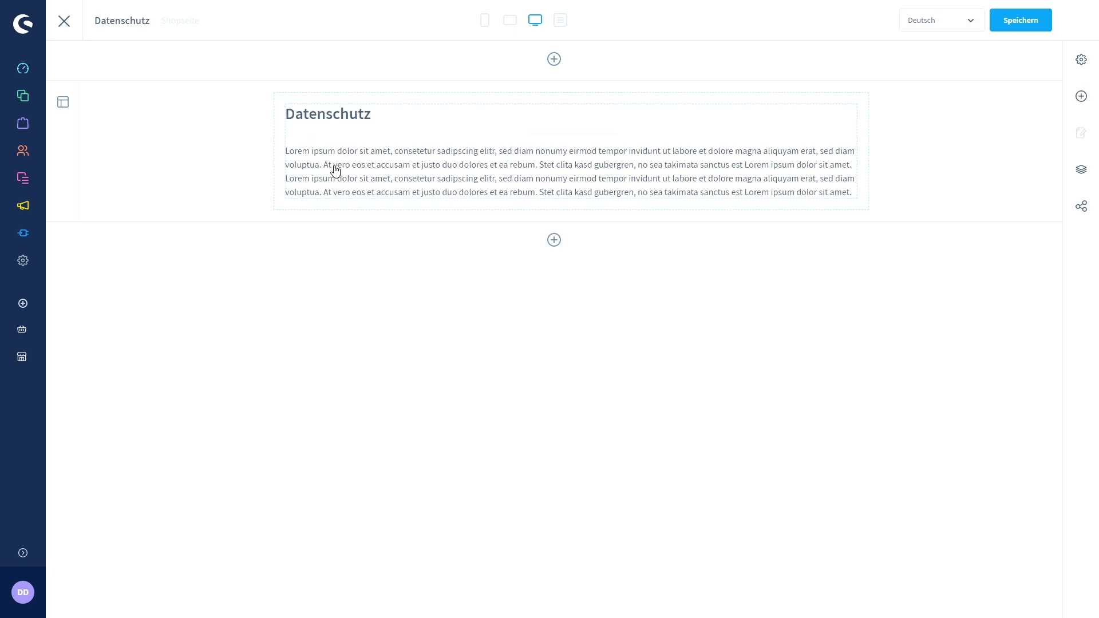
pyautogui.click(64, 21)
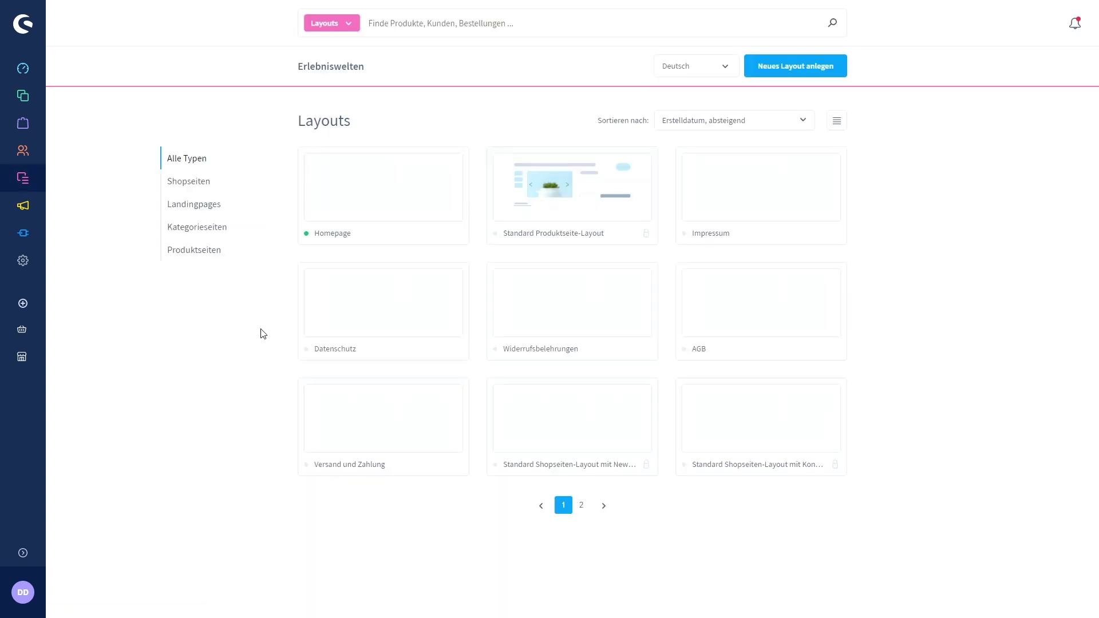
pyautogui.click(23, 262)
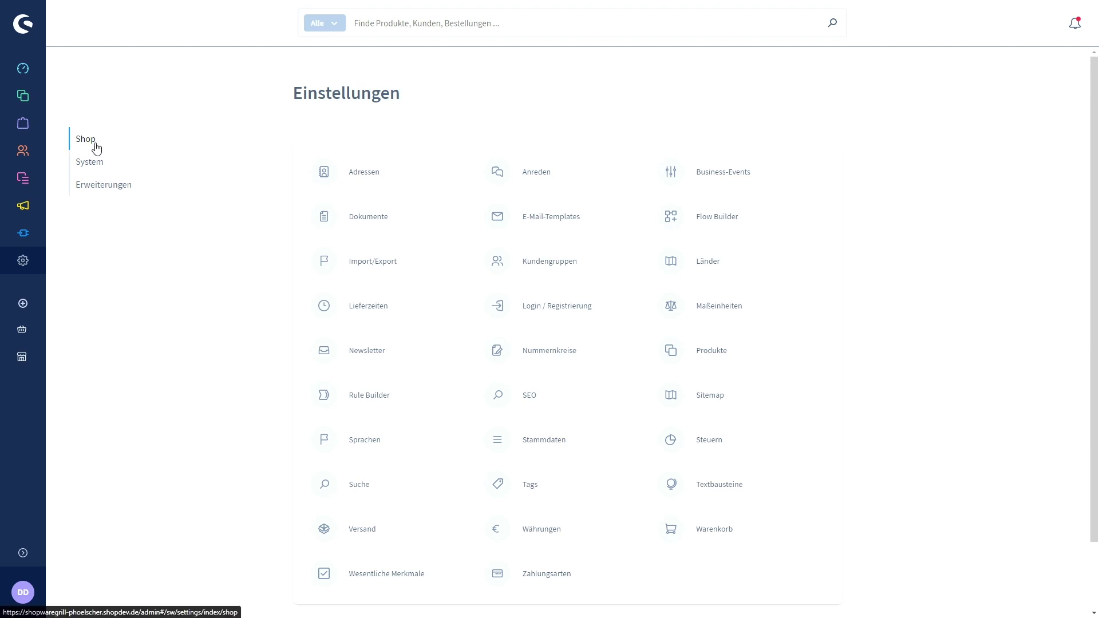
# Open the Standard shipping method from the Versand list.
pyautogui.click(367, 530)
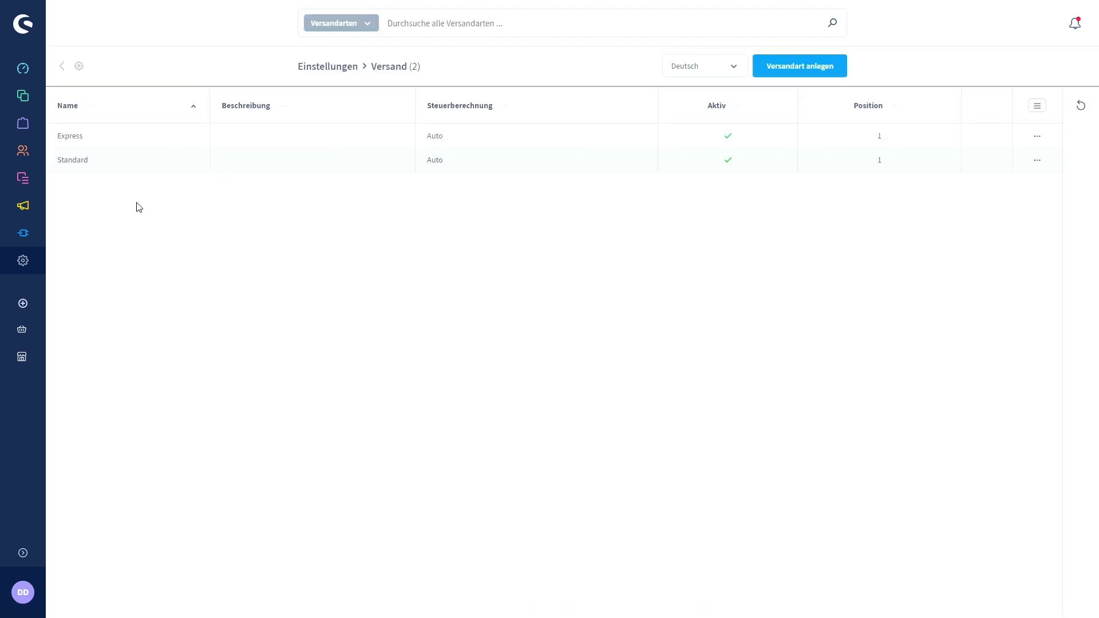
pyautogui.click(75, 162)
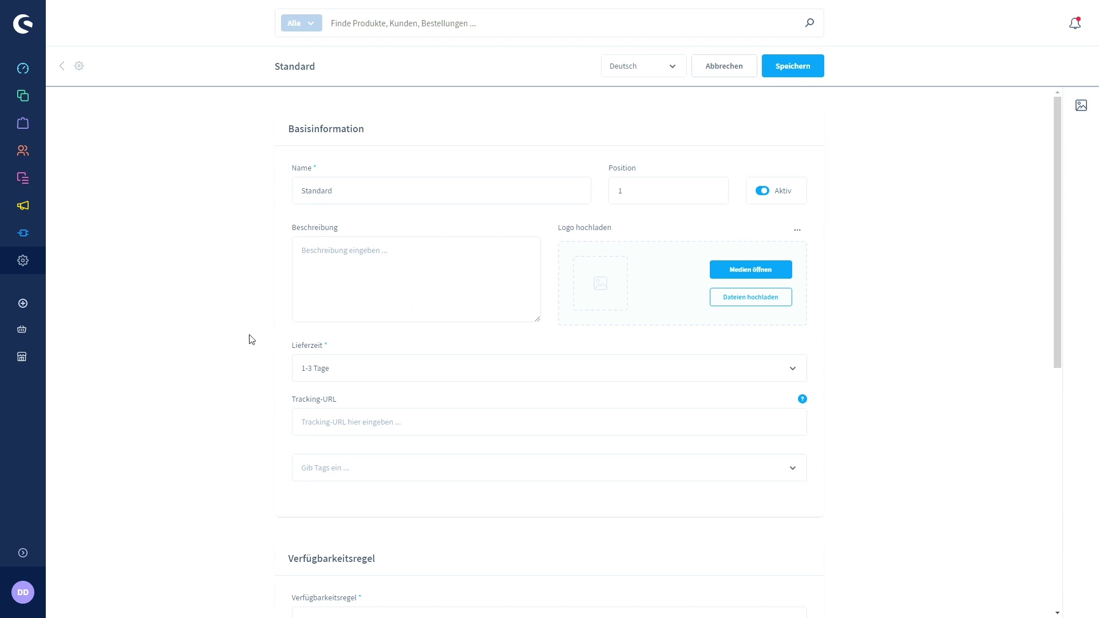
pyautogui.click(359, 373)
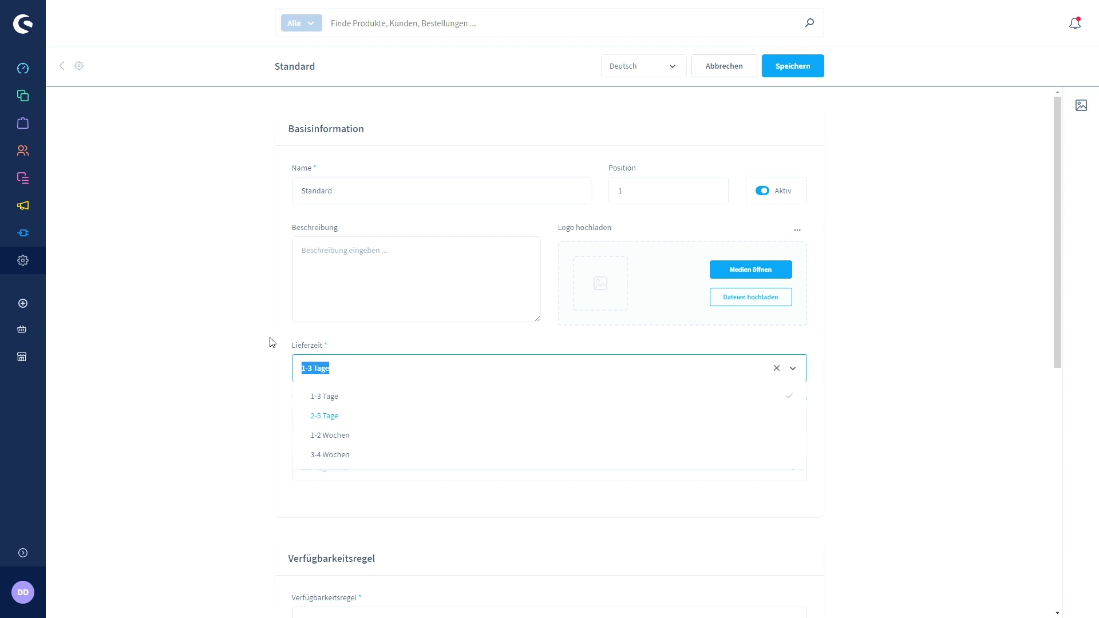
pyautogui.click(284, 342)
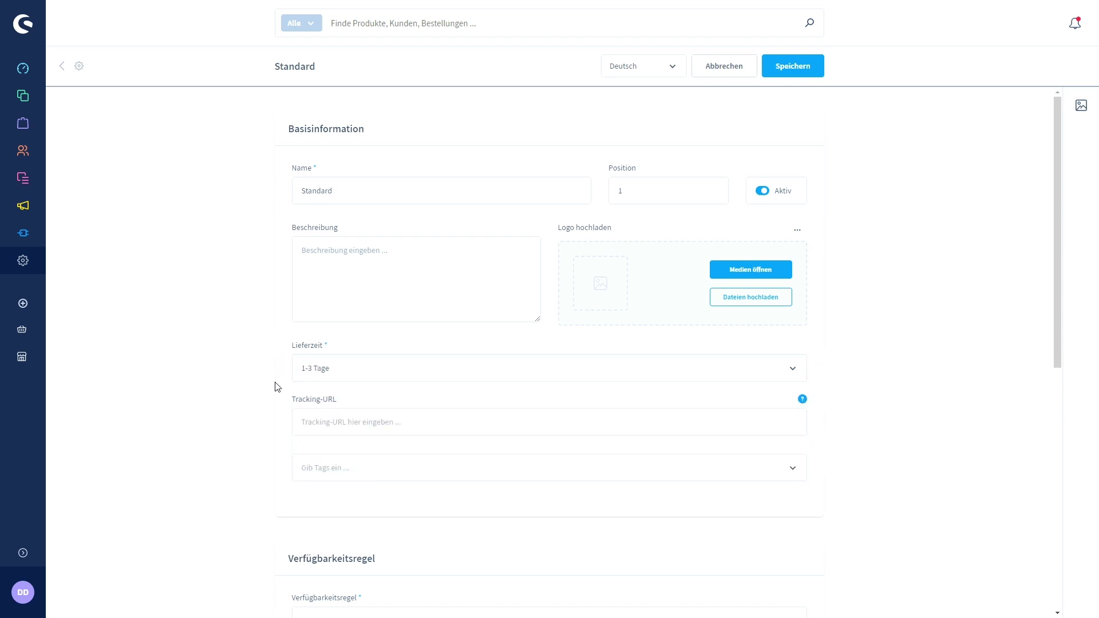
pyautogui.scroll(-1, 277, 379)
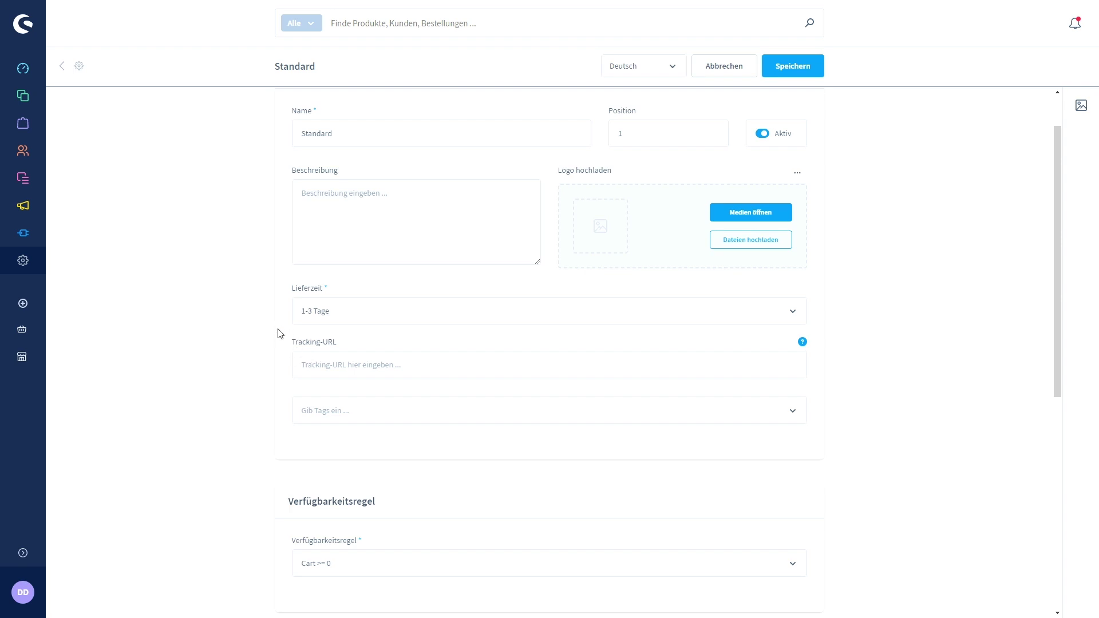
pyautogui.moveTo(804, 347)
pyautogui.scroll(-1, 277, 348)
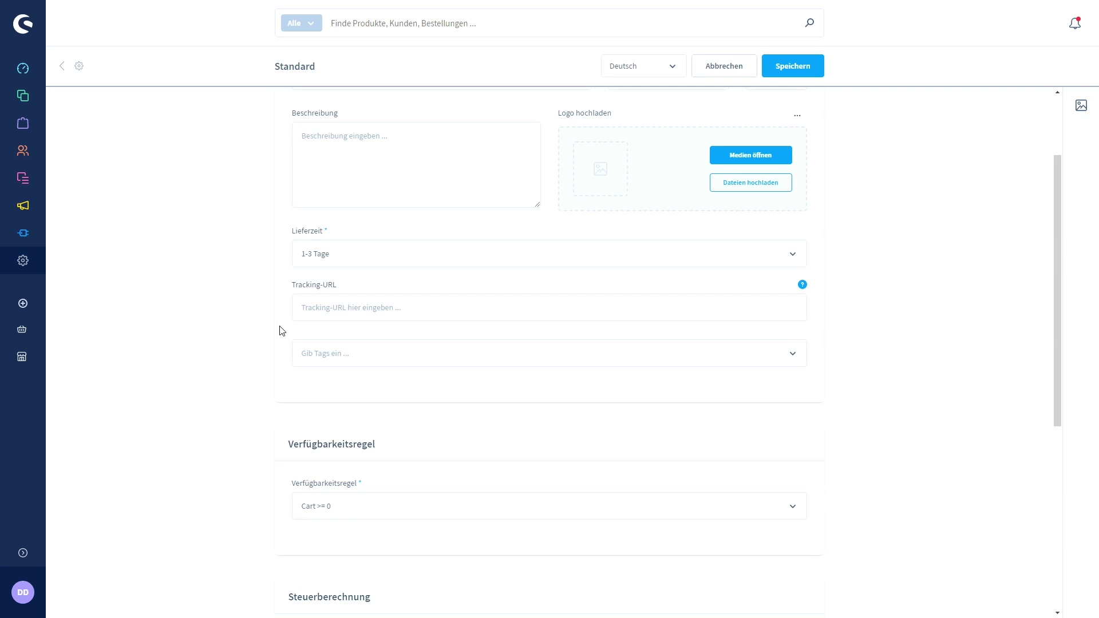
pyautogui.scroll(-3, 281, 330)
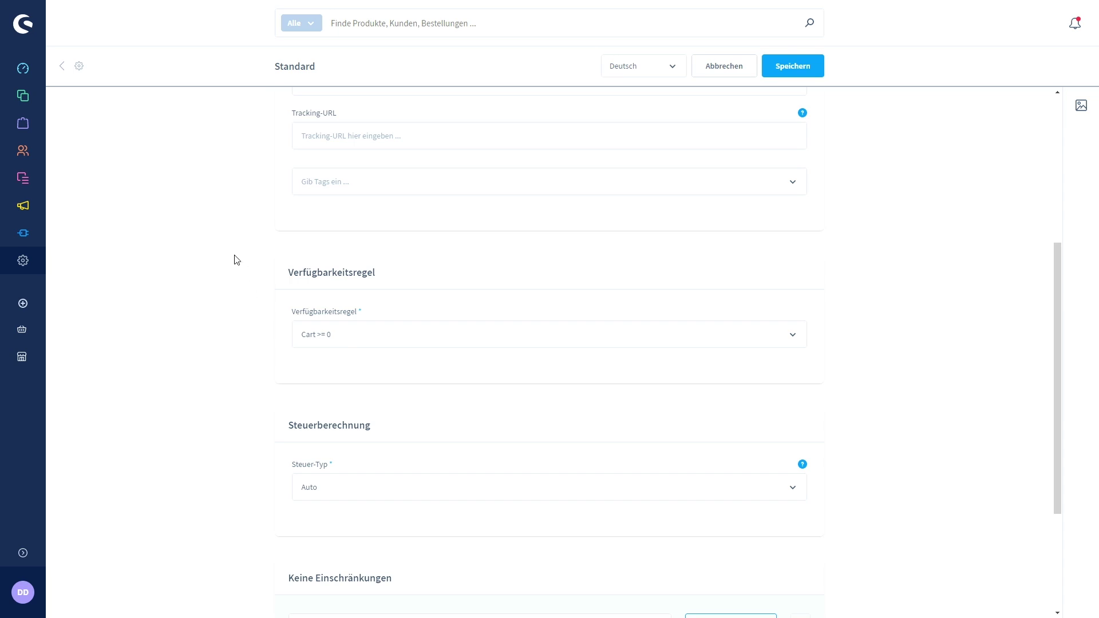
# Leave the Steuer-Typ on Auto and add a second, empty price matrix.
pyautogui.scroll(-3, 233, 254)
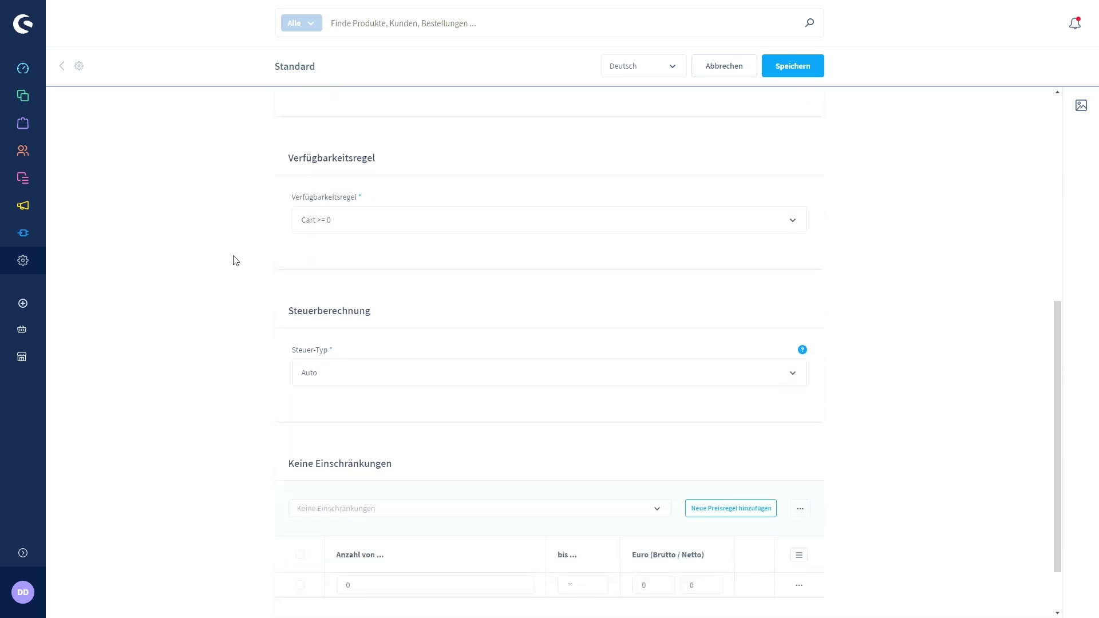
pyautogui.scroll(-1, 229, 240)
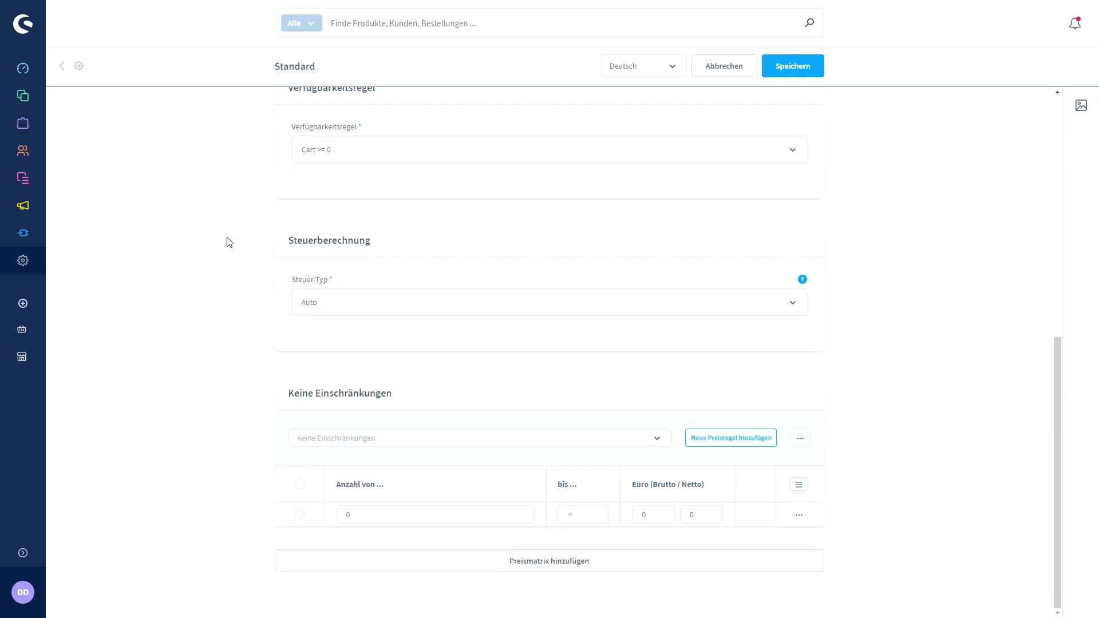
pyautogui.click(352, 297)
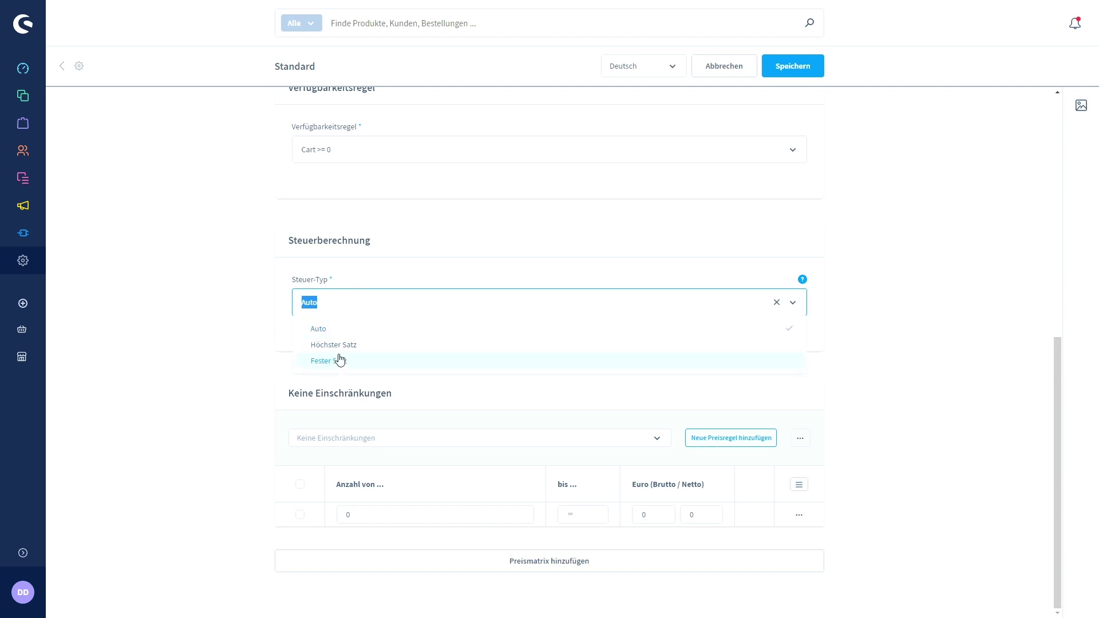
pyautogui.click(325, 330)
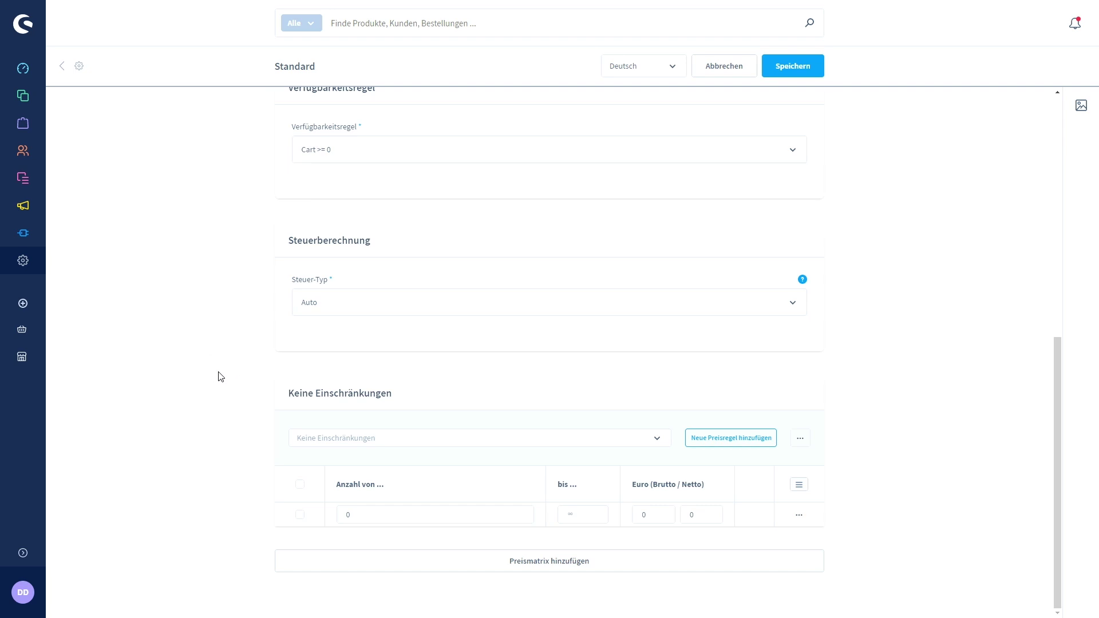
pyautogui.click(538, 571)
# Check the new price matrix's cart property and rule options without choosing, then return to Versand.
pyautogui.scroll(-3, 240, 478)
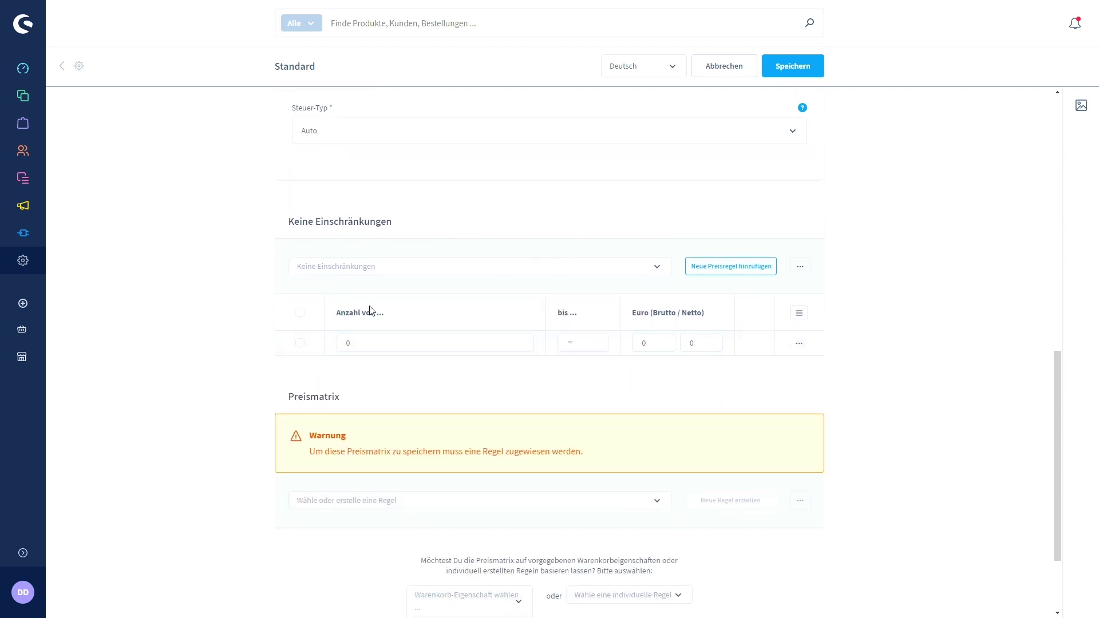
pyautogui.scroll(-2, 636, 364)
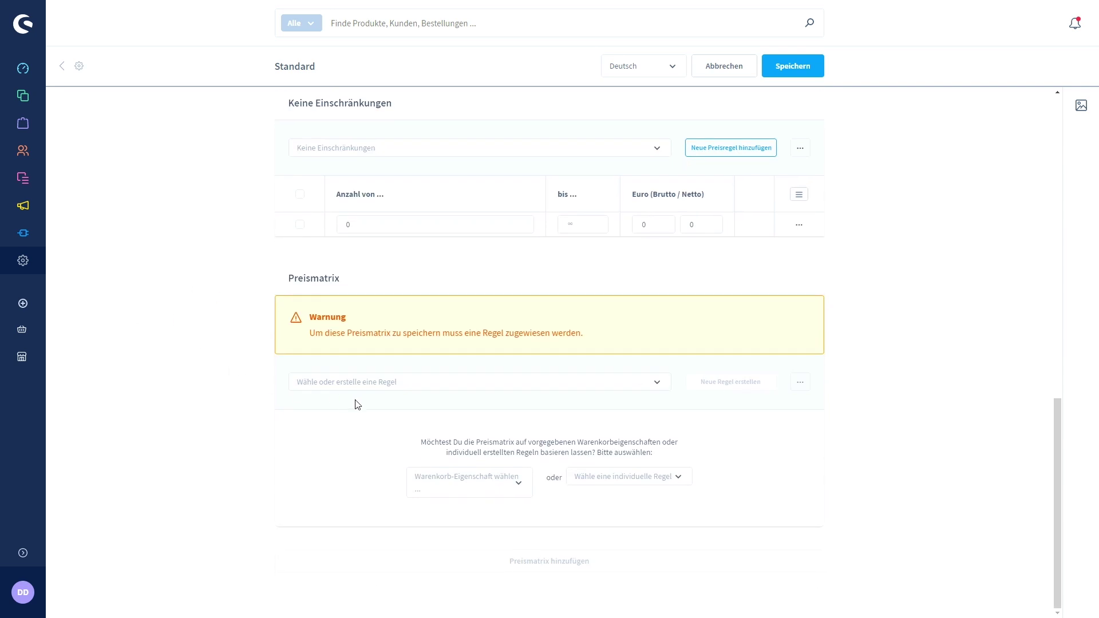
pyautogui.click(520, 487)
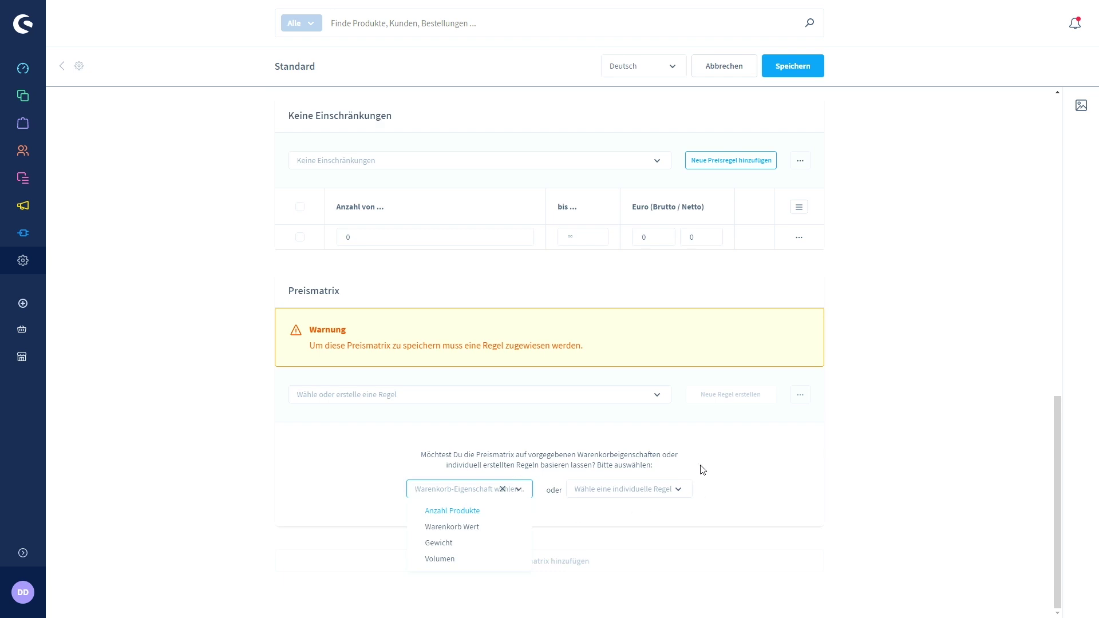
pyautogui.click(682, 494)
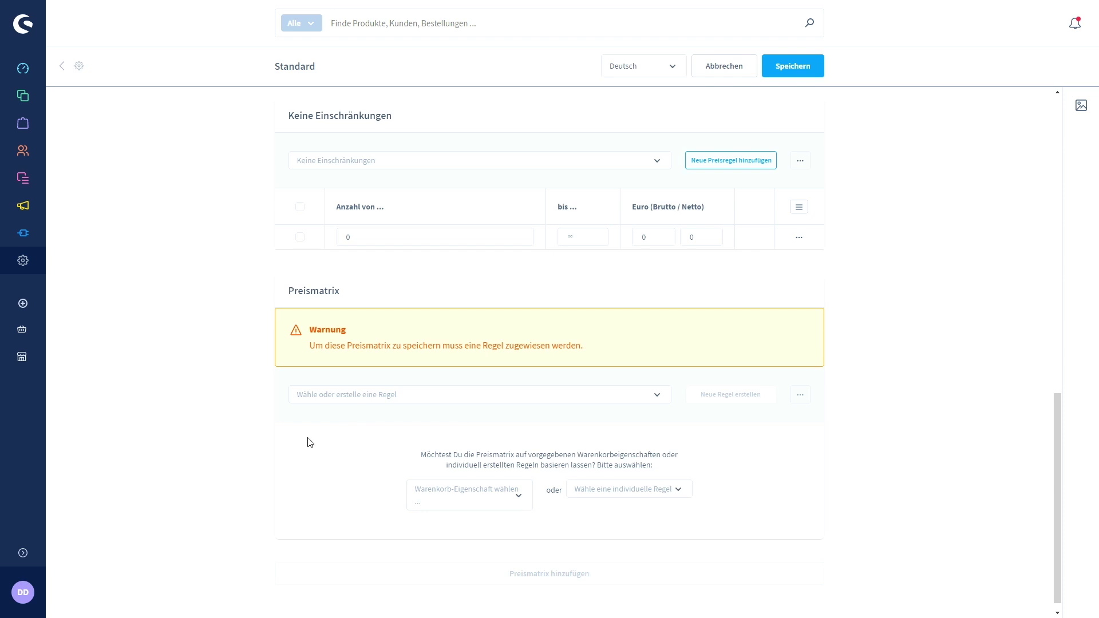
pyautogui.click(656, 396)
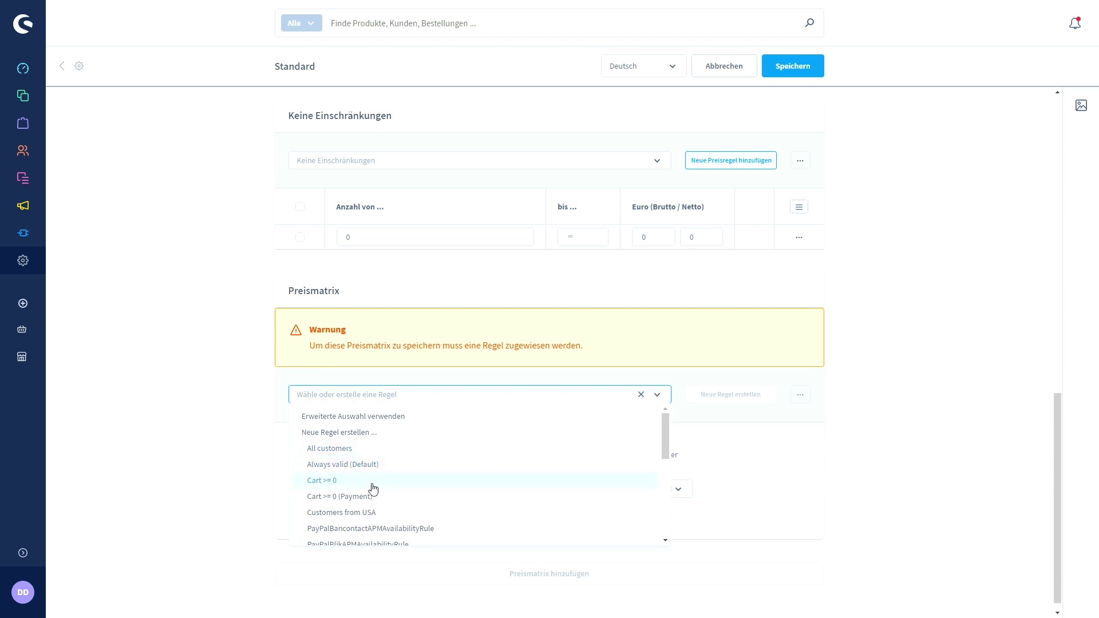
pyautogui.click(184, 344)
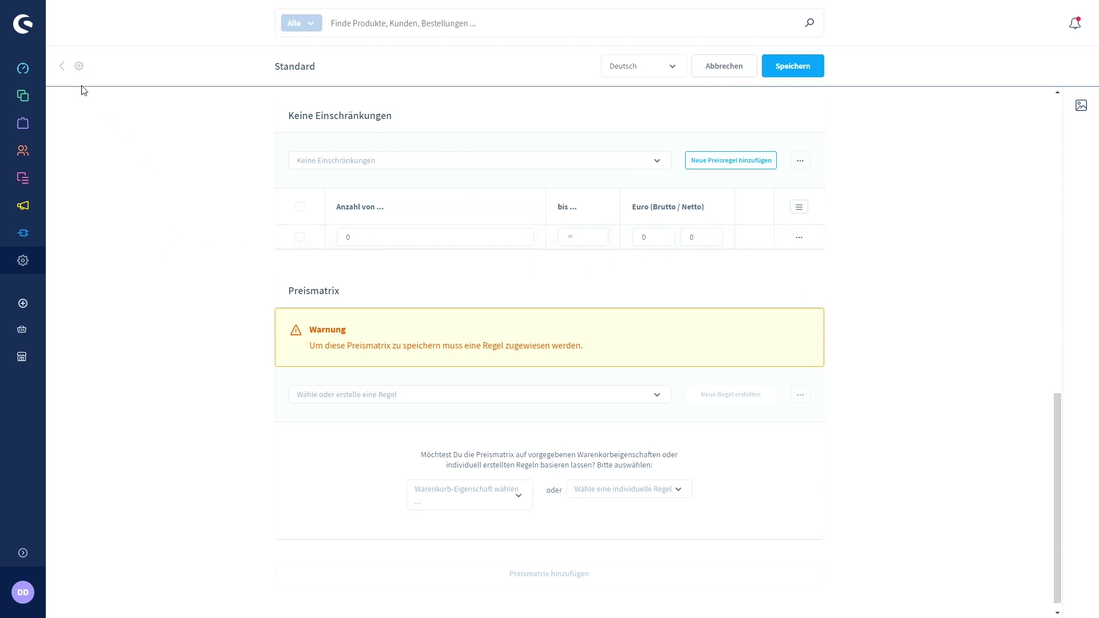
pyautogui.click(78, 71)
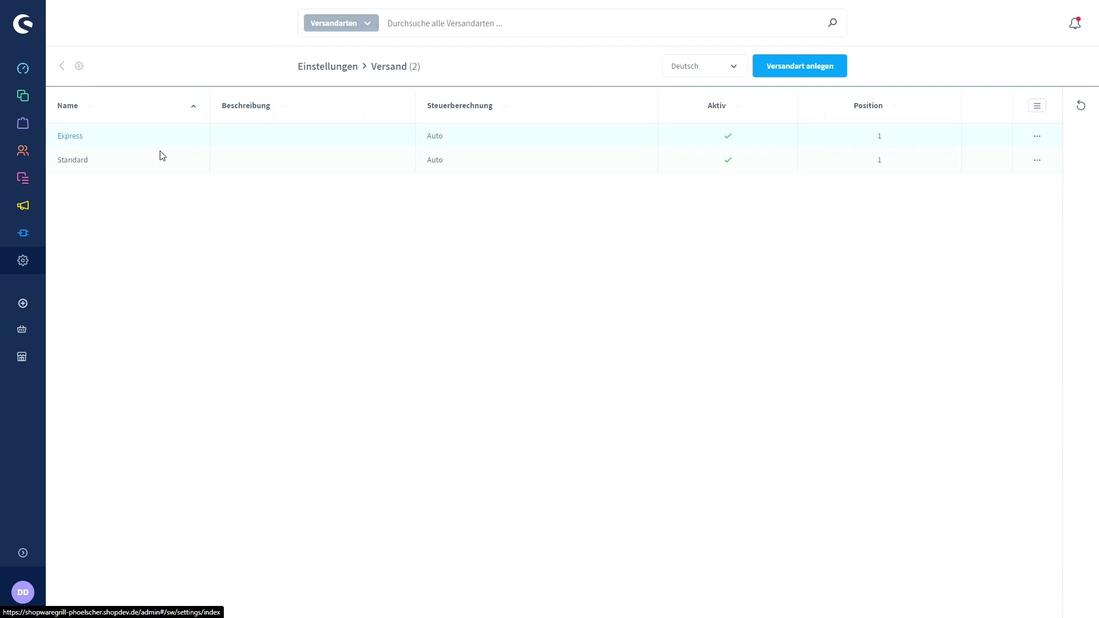
# Look at the inactive PayPal method in Zahlungsarten, then return to the payment overview.
pyautogui.click(24, 264)
pyautogui.click(547, 575)
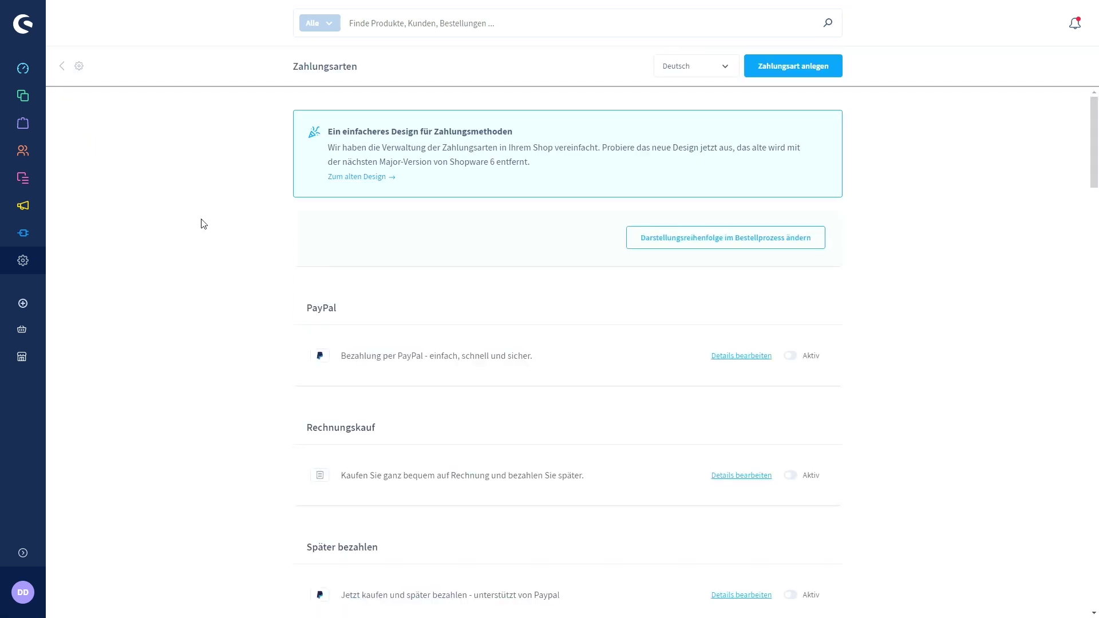
pyautogui.scroll(-1, 204, 230)
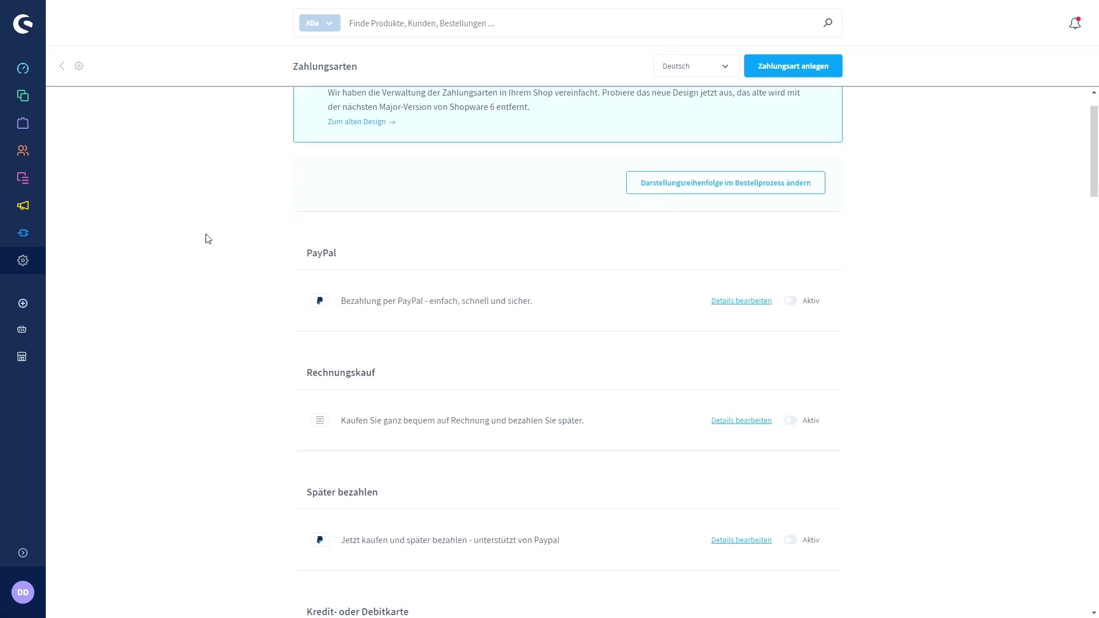
pyautogui.click(731, 300)
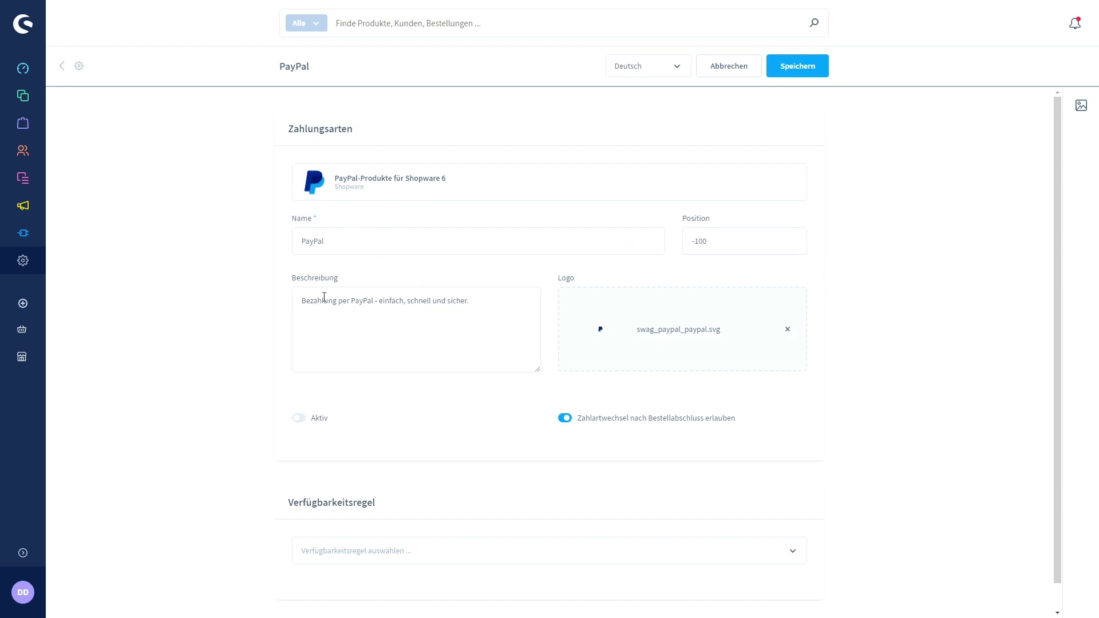
pyautogui.scroll(-1, 265, 375)
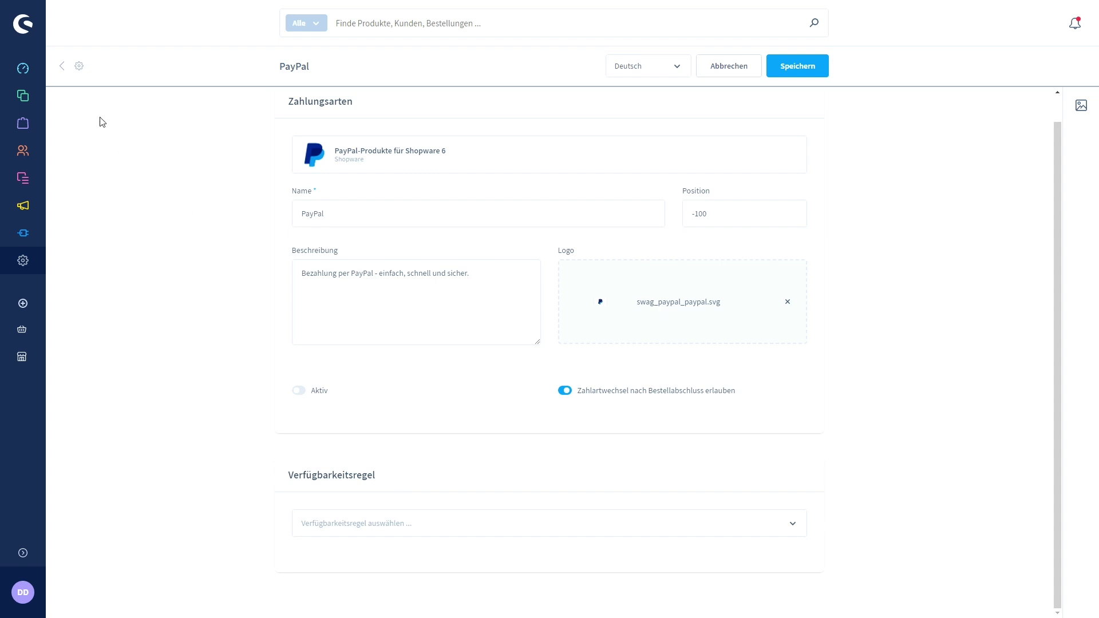
pyautogui.click(79, 67)
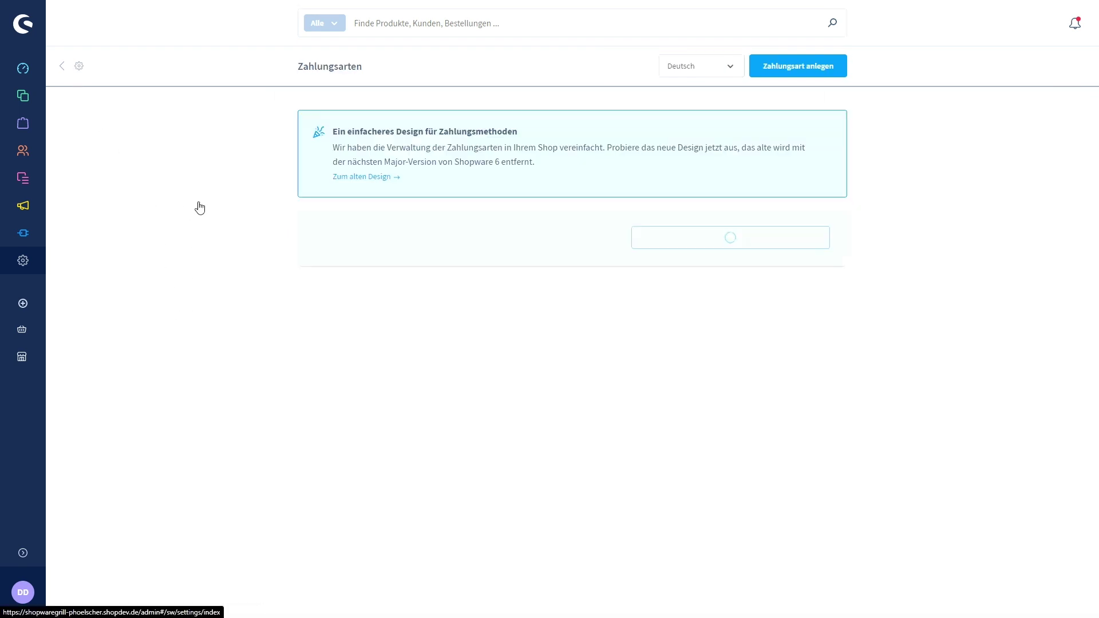
# Set the Nachnahme Verfügbarkeitsregel to Always valid (Default) and save.
pyautogui.scroll(-10, 307, 359)
pyautogui.scroll(-20, 242, 343)
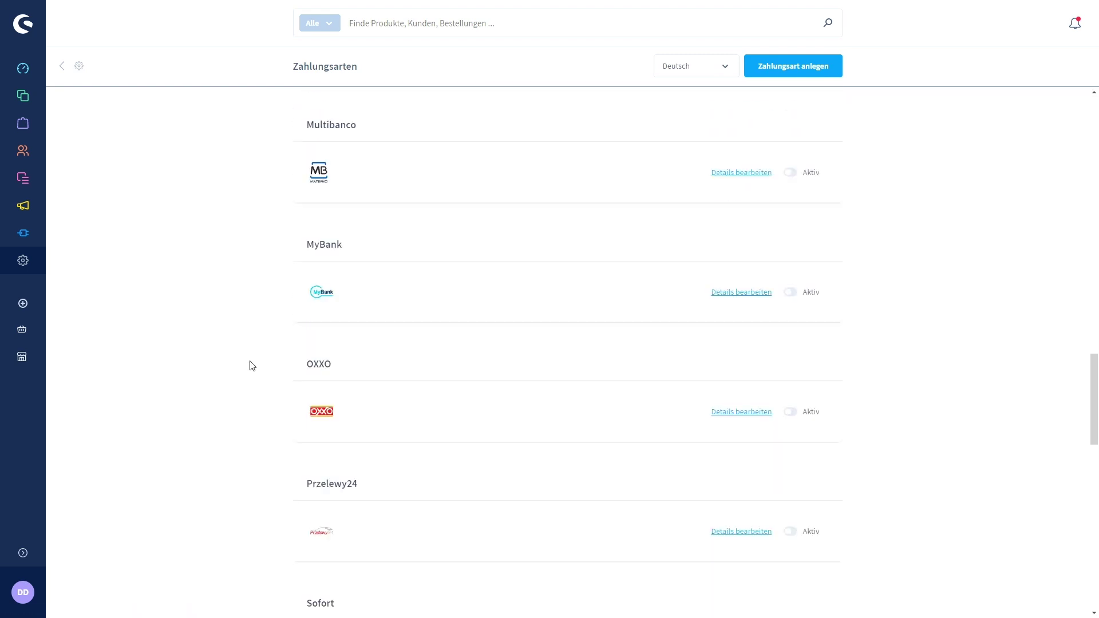
pyautogui.scroll(-3, 259, 383)
pyautogui.scroll(2, 263, 384)
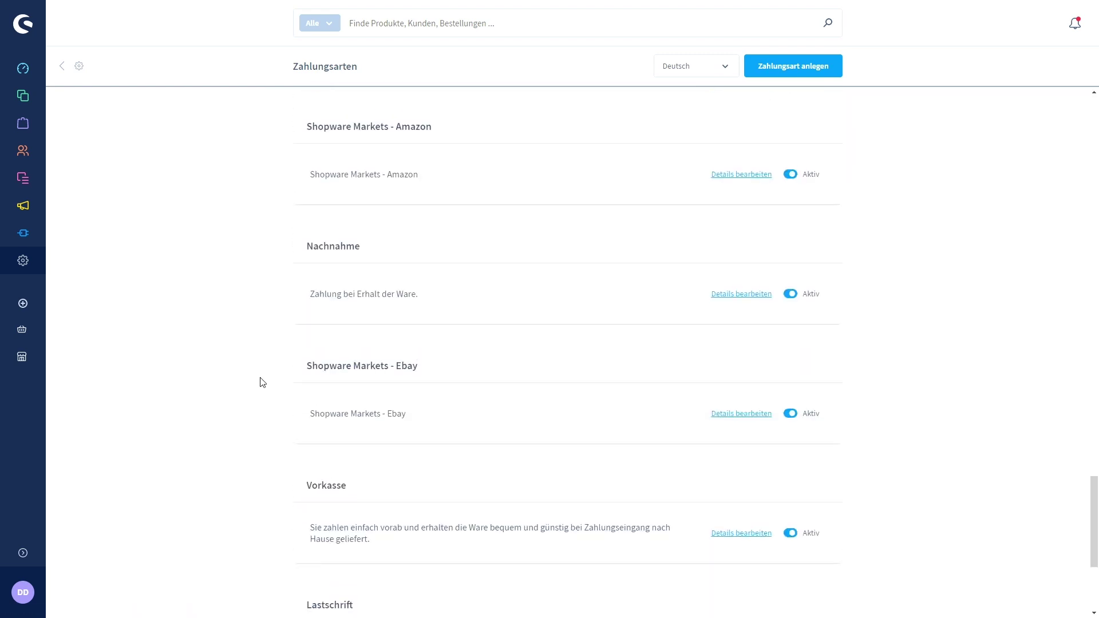
pyautogui.scroll(-2, 286, 384)
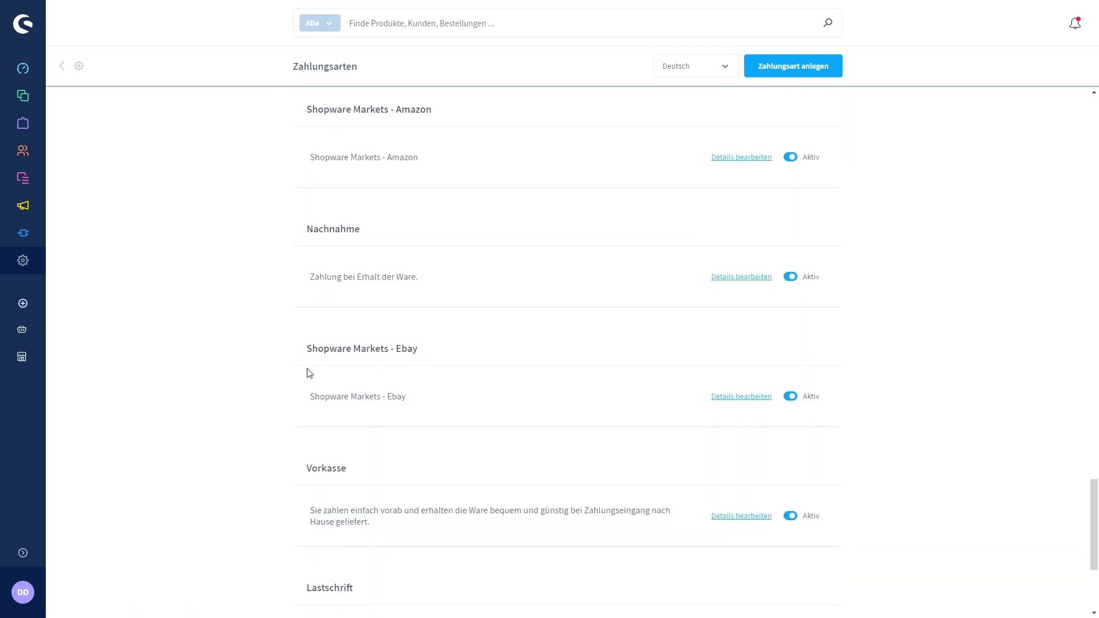
pyautogui.click(726, 278)
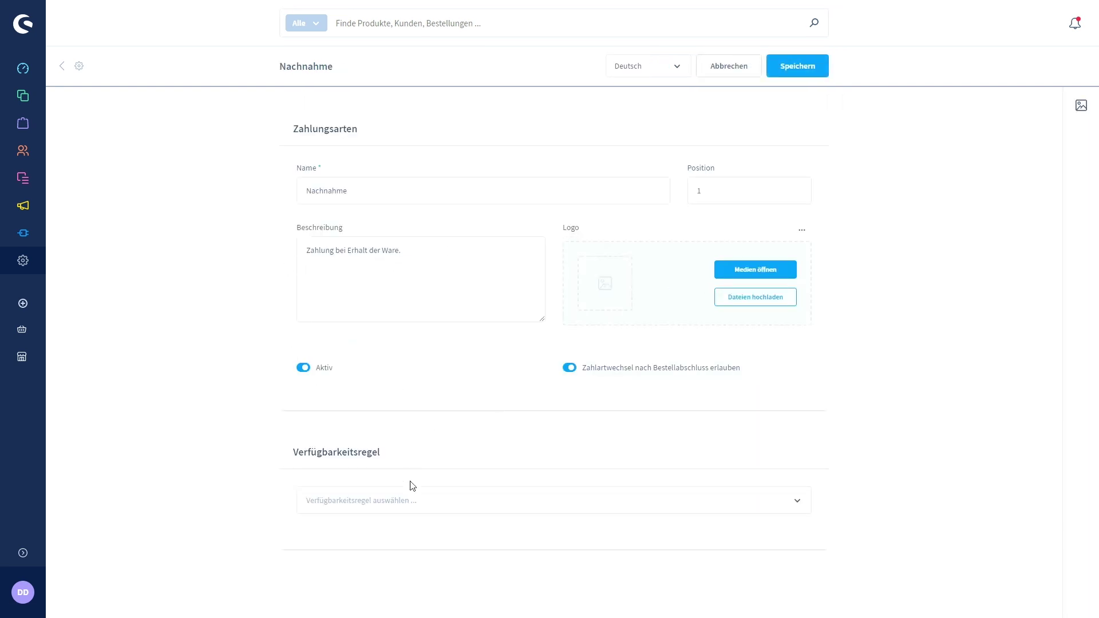
pyautogui.click(484, 502)
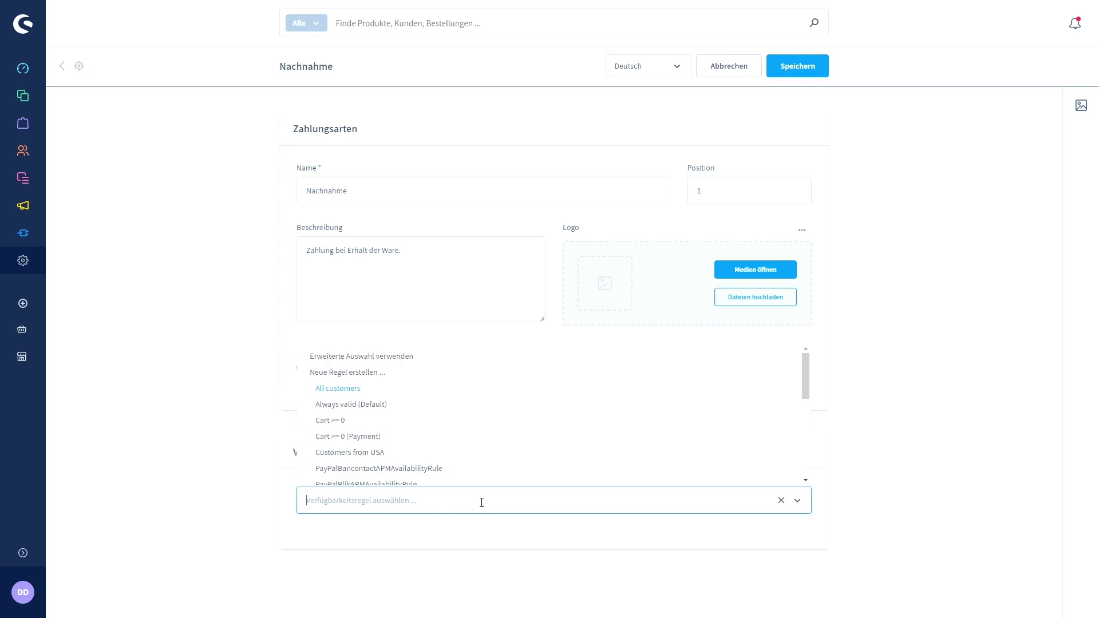
pyautogui.click(379, 405)
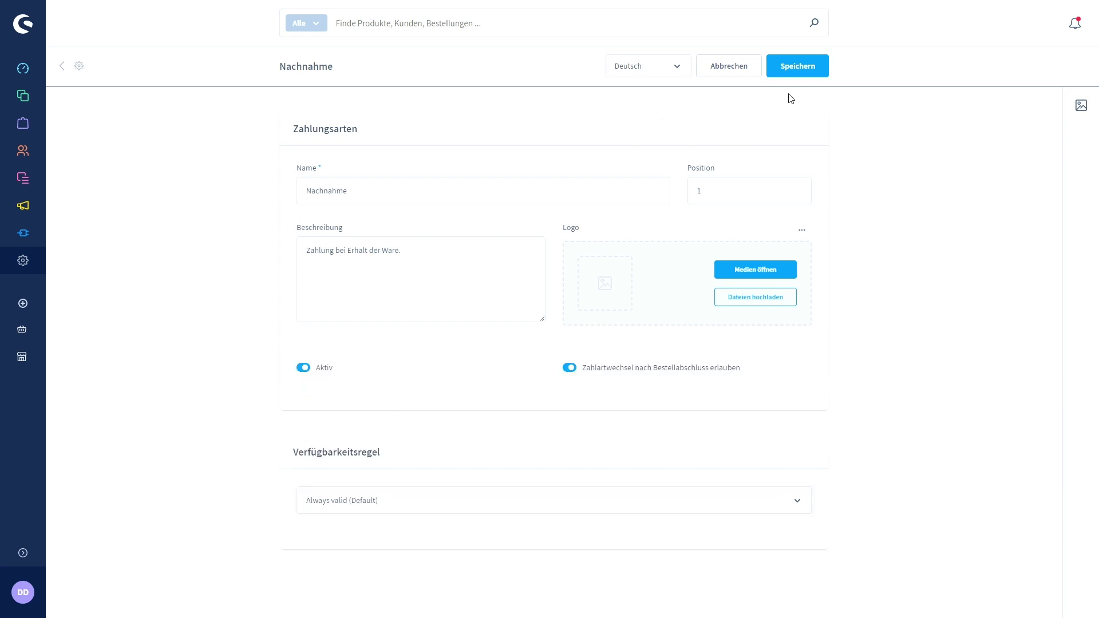
pyautogui.click(797, 69)
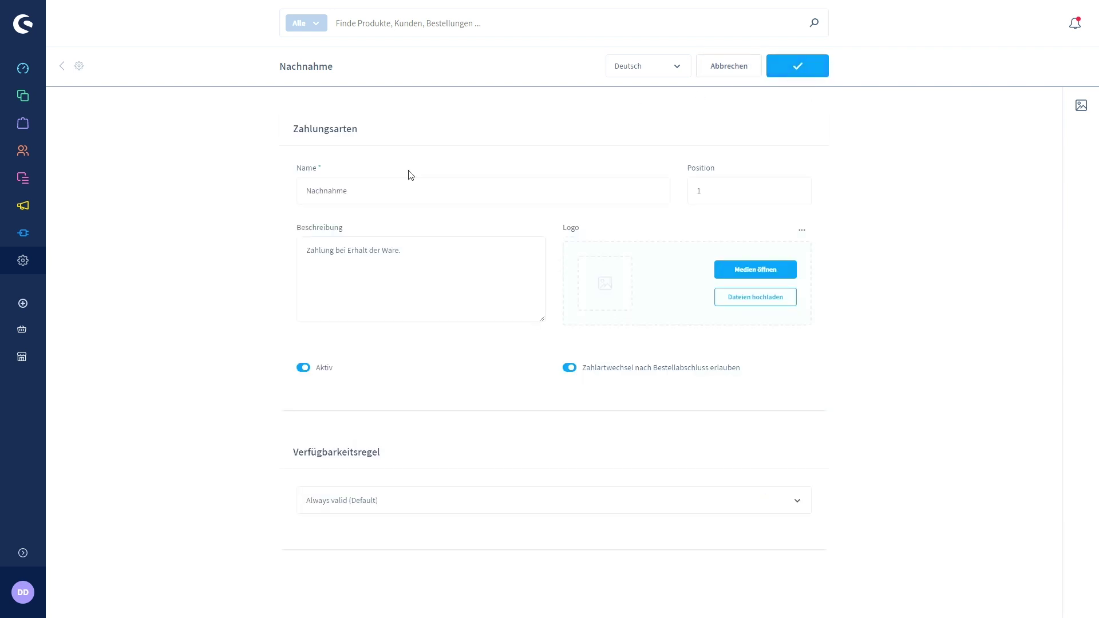
# Add Standard to the shopware-grill Versandarten next to Express and save the sales channel.
pyautogui.click(23, 357)
pyautogui.scroll(-7, 229, 341)
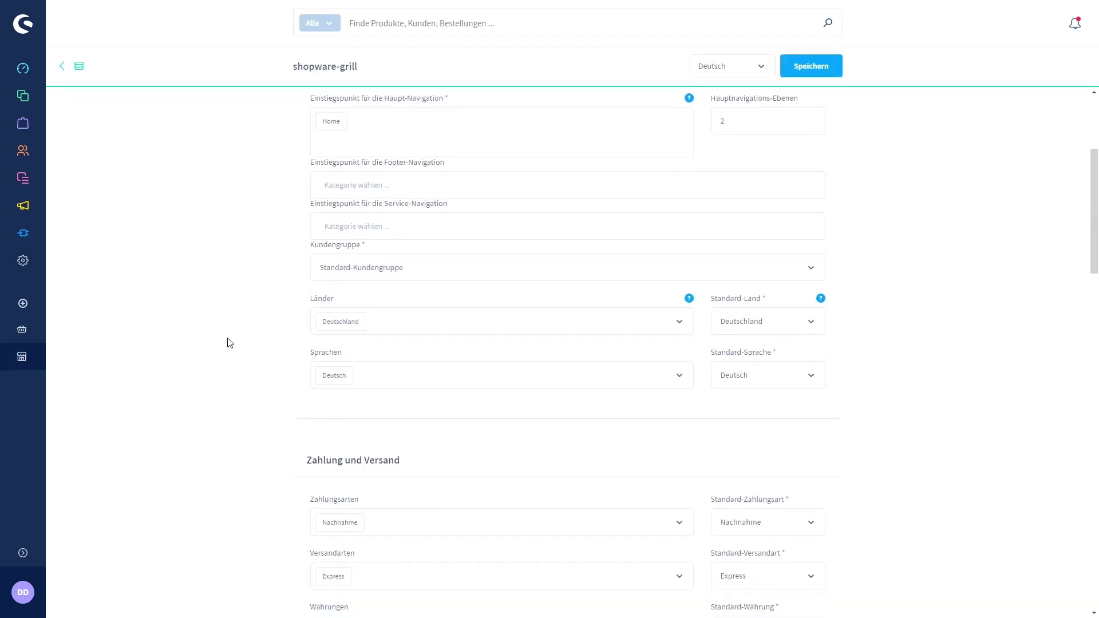
pyautogui.scroll(-2, 231, 345)
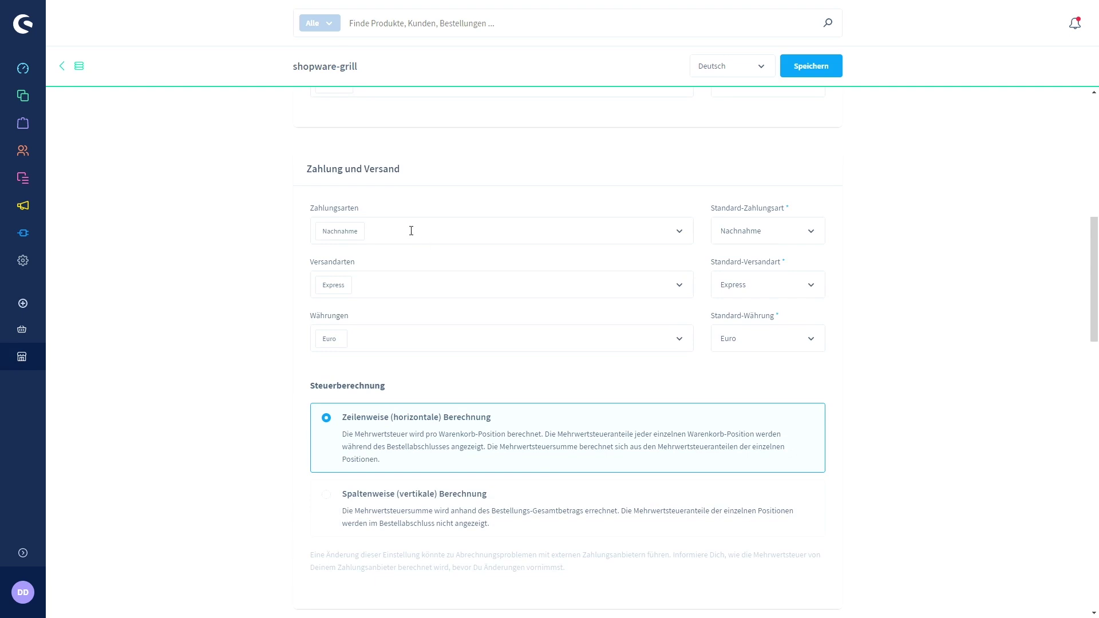
pyautogui.click(407, 285)
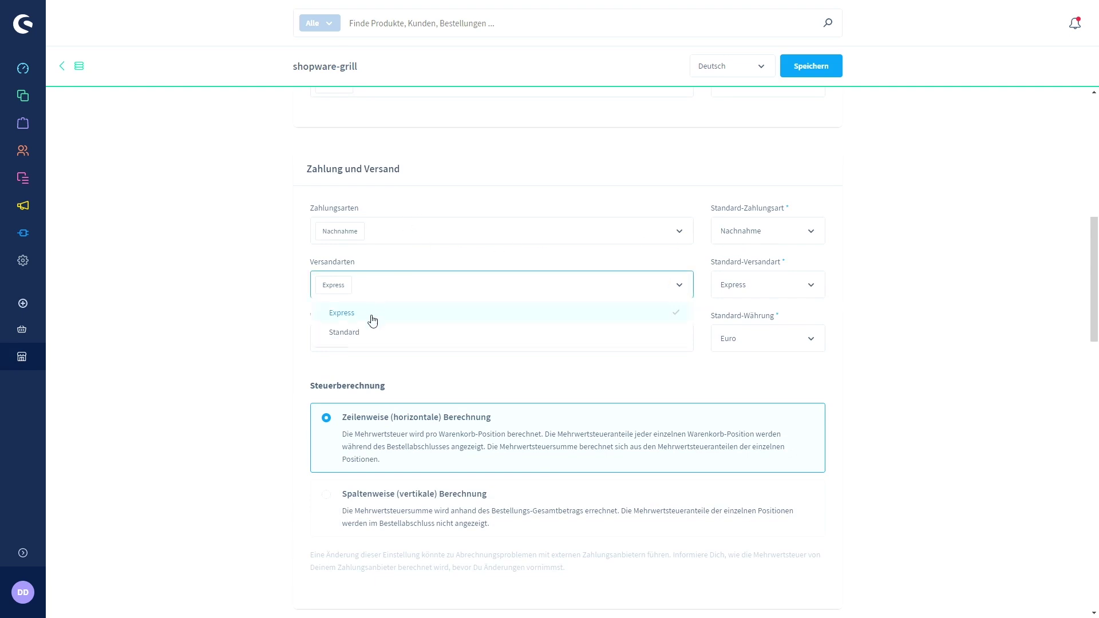
pyautogui.click(364, 331)
pyautogui.click(252, 300)
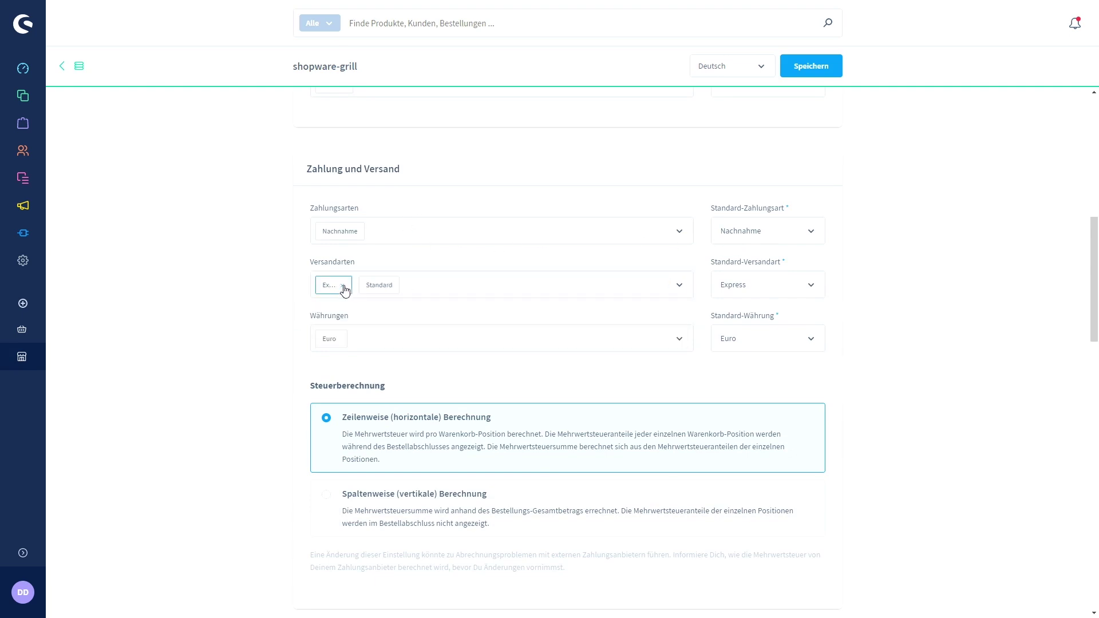
pyautogui.click(818, 65)
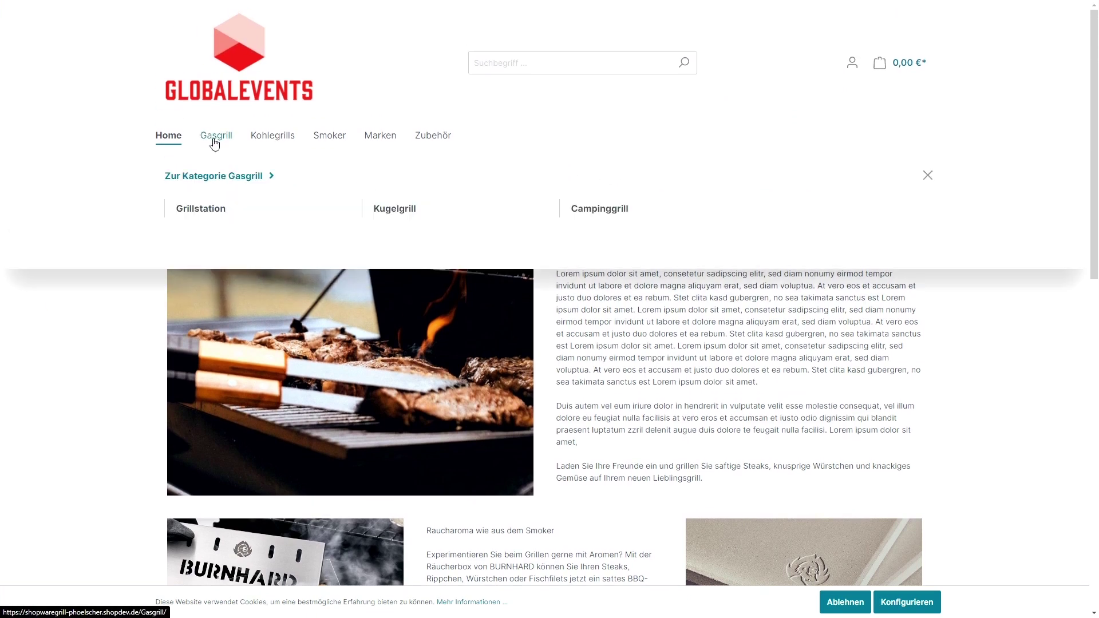
# Add the Fred Grillstation Gen 3 from Gasgrill to the cart and proceed to checkout.
pyautogui.click(214, 143)
pyautogui.scroll(-2, 287, 409)
pyautogui.click(292, 562)
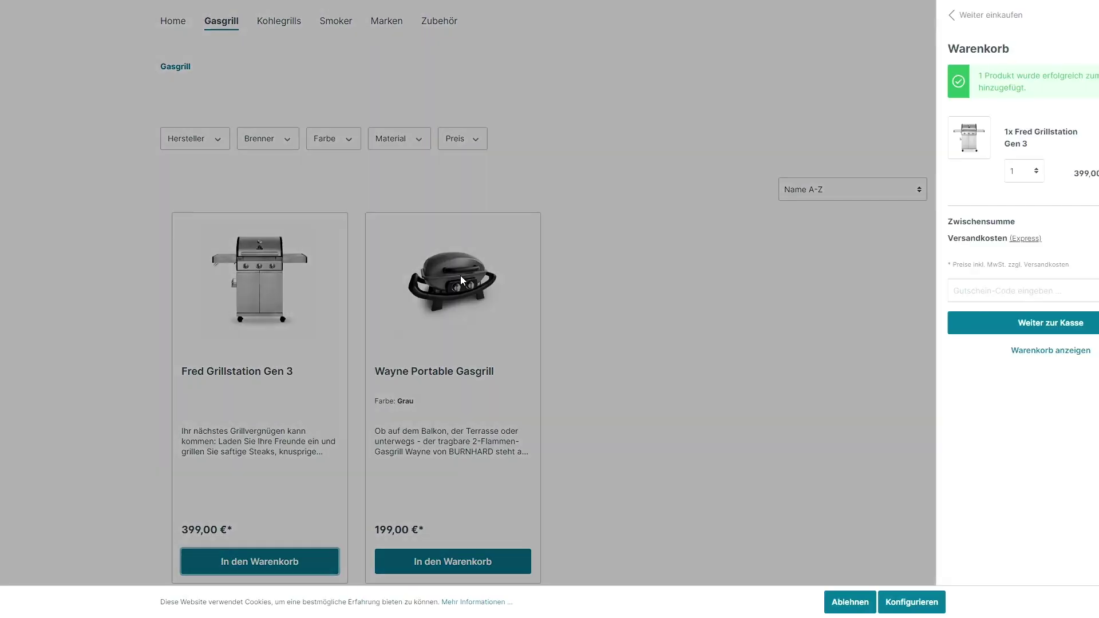
pyautogui.click(974, 324)
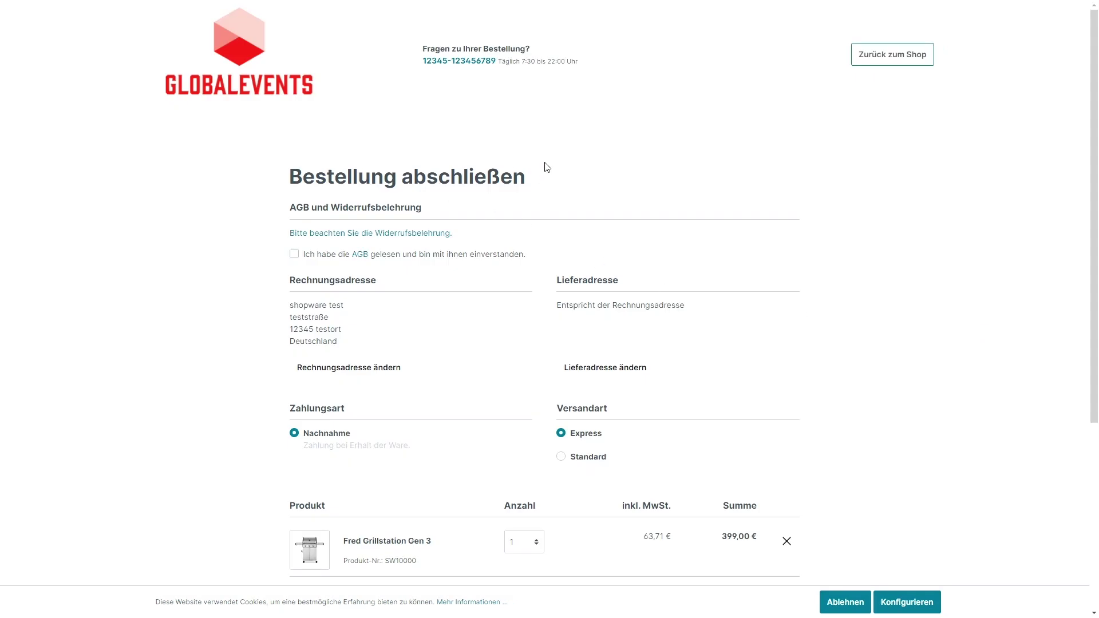
# Choose Standard shipping at checkout and review the Nachnahme payment option.
pyautogui.scroll(-2, 599, 231)
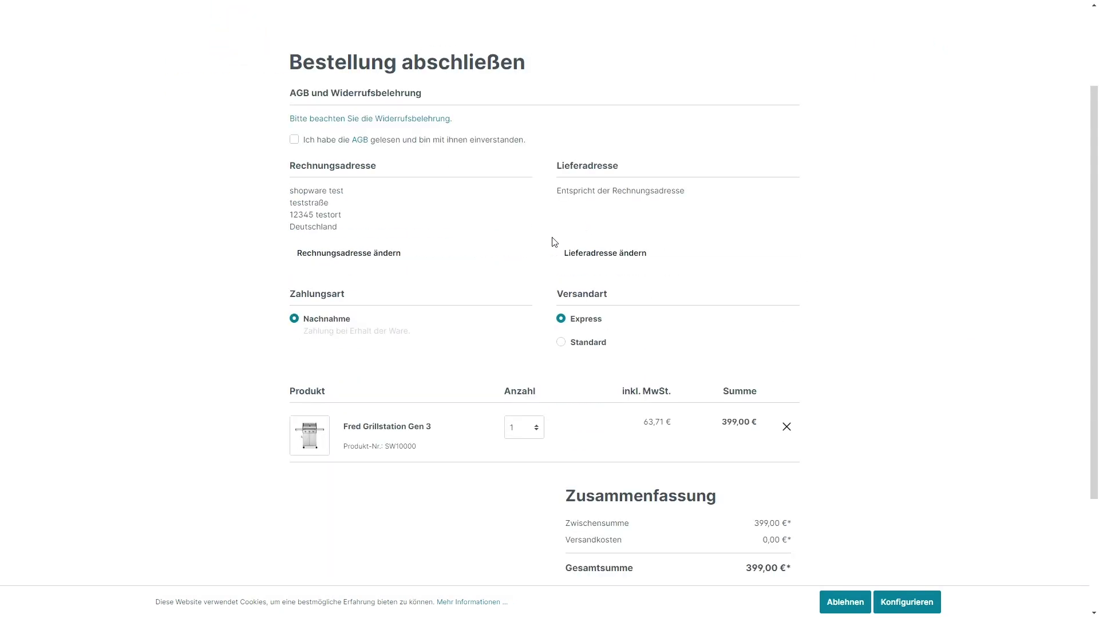
pyautogui.click(566, 344)
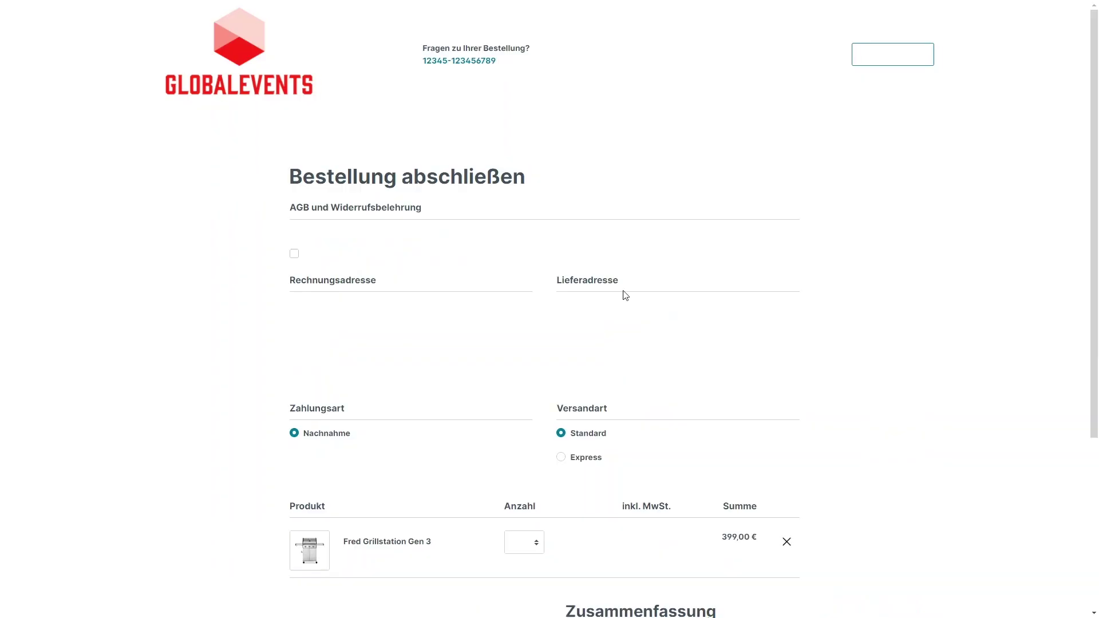
pyautogui.scroll(-1, 608, 356)
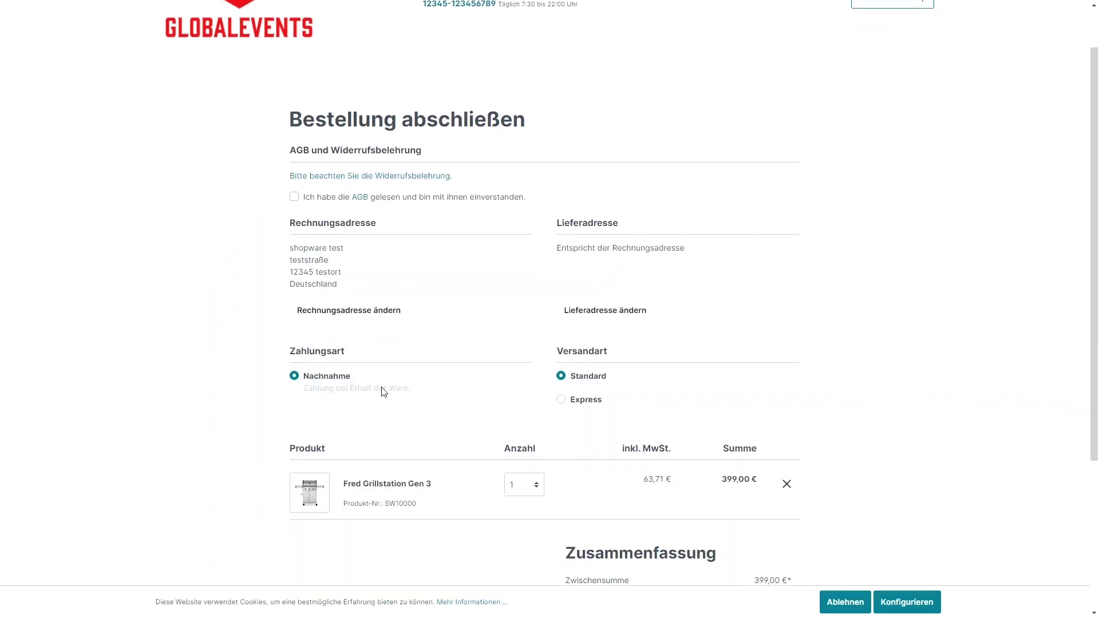
pyautogui.scroll(-1, 262, 355)
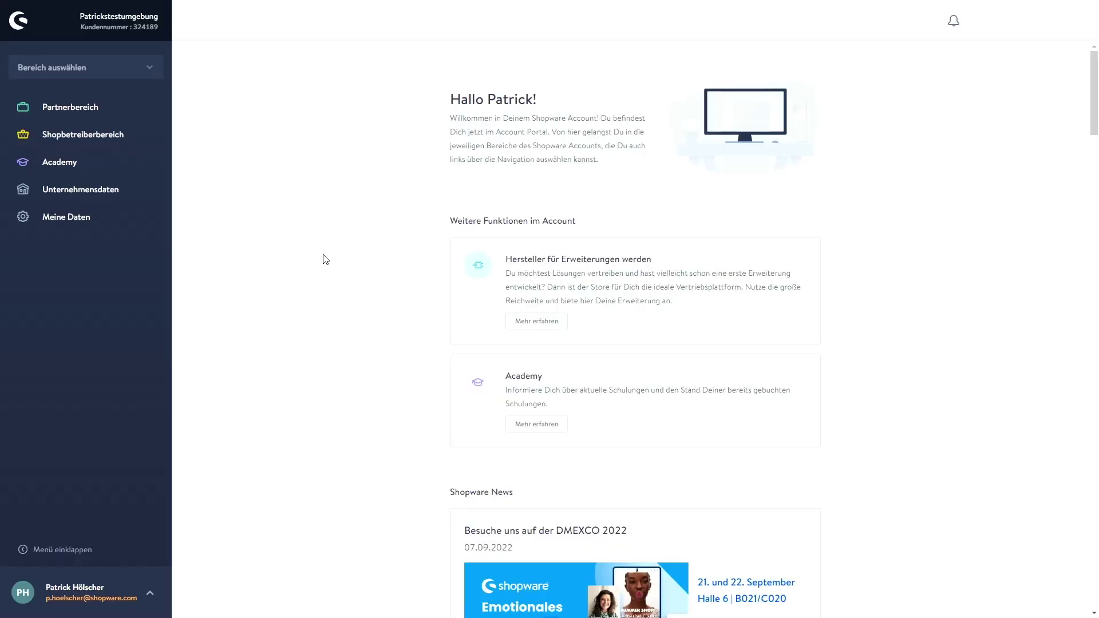
# Open Support in the Shopbetreiberbereich, start a support request, then close it unsent.
pyautogui.click(88, 135)
pyautogui.click(67, 169)
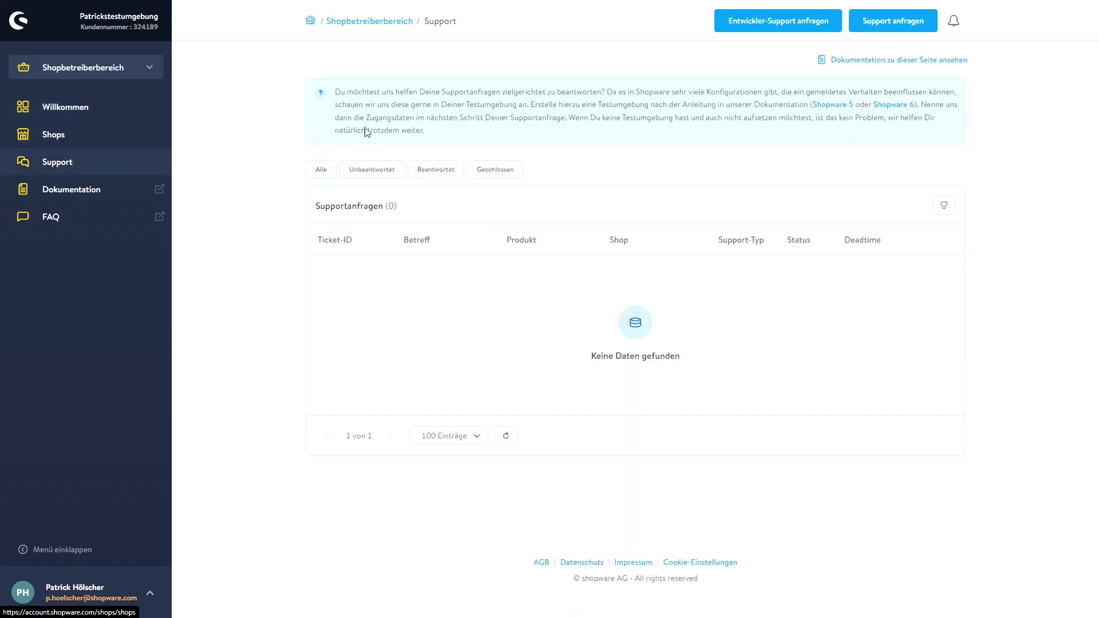
pyautogui.click(889, 30)
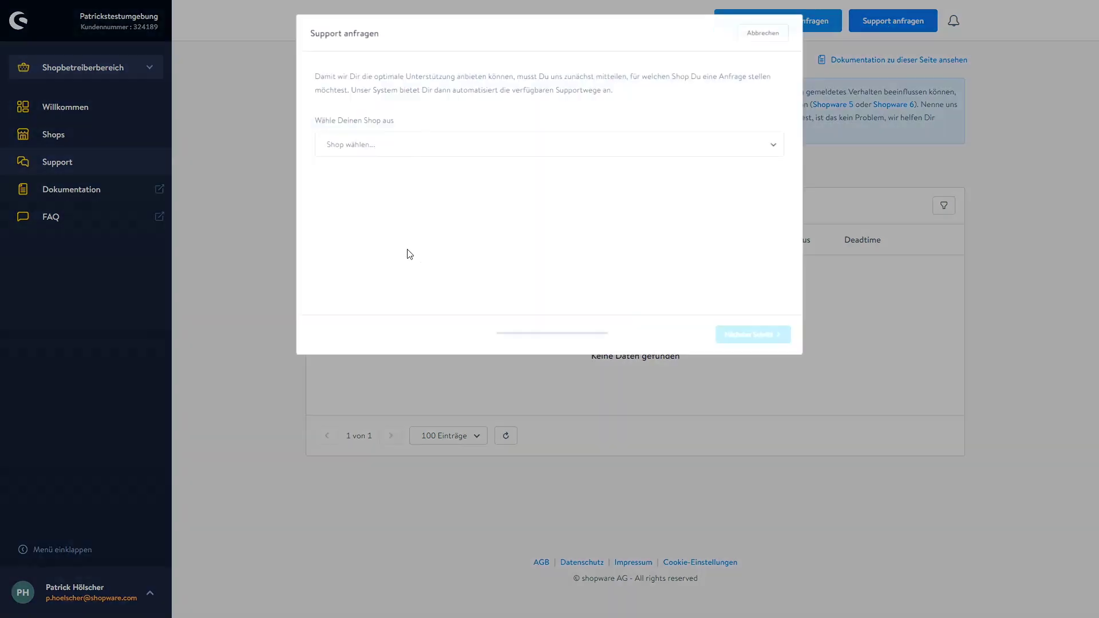
pyautogui.click(400, 155)
pyautogui.click(456, 136)
pyautogui.click(245, 210)
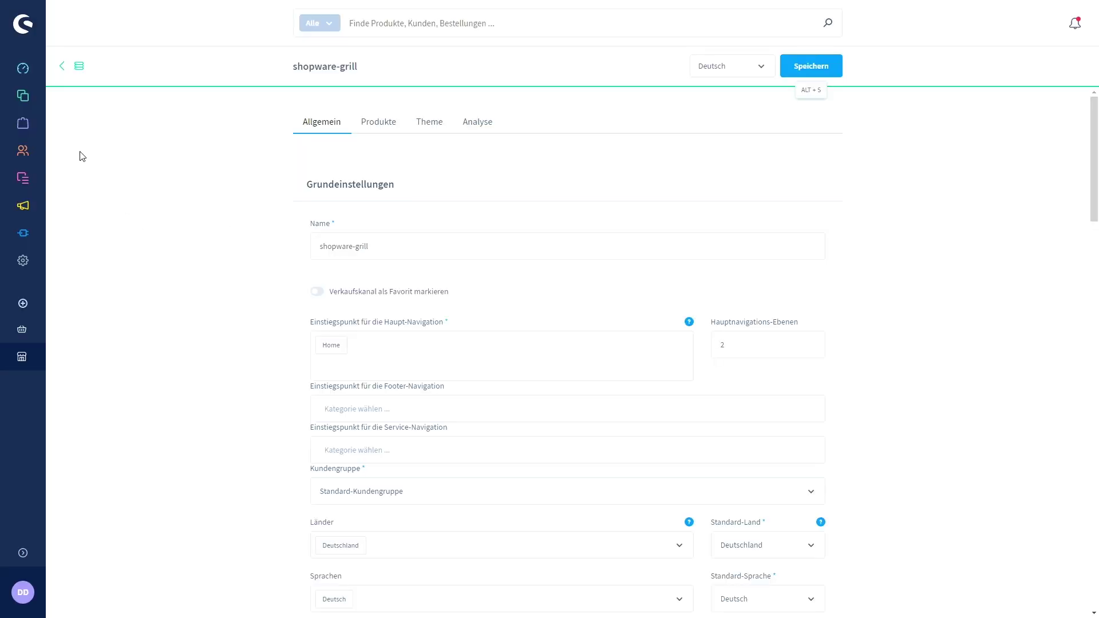
# Open the Stammdaten master data settings from the settings overview.
pyautogui.click(29, 268)
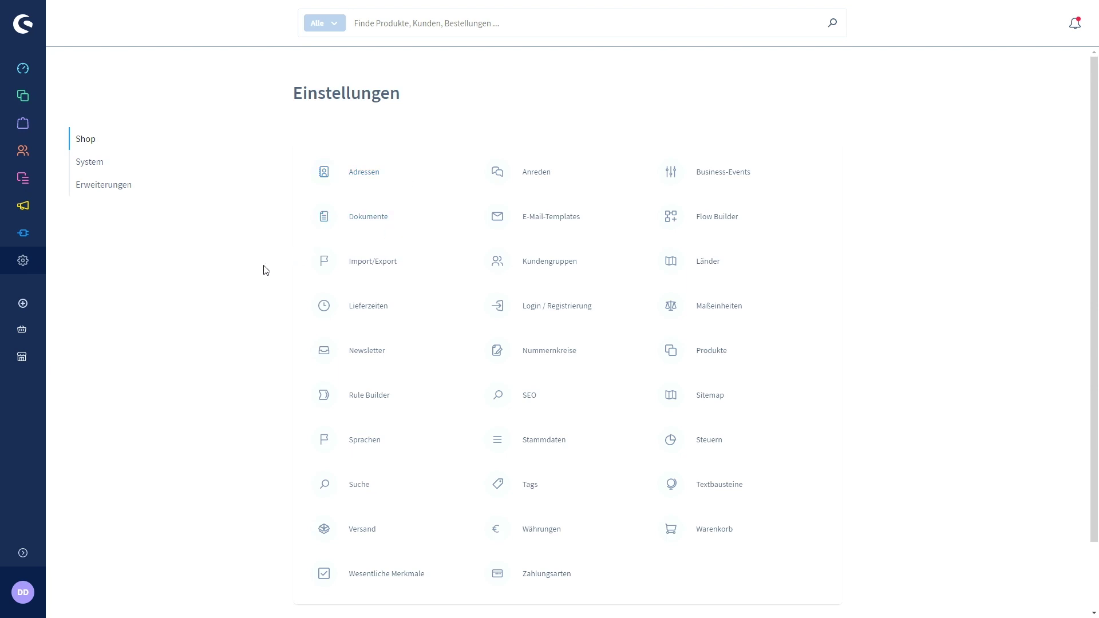
pyautogui.scroll(-1, 261, 278)
pyautogui.scroll(-1, 263, 281)
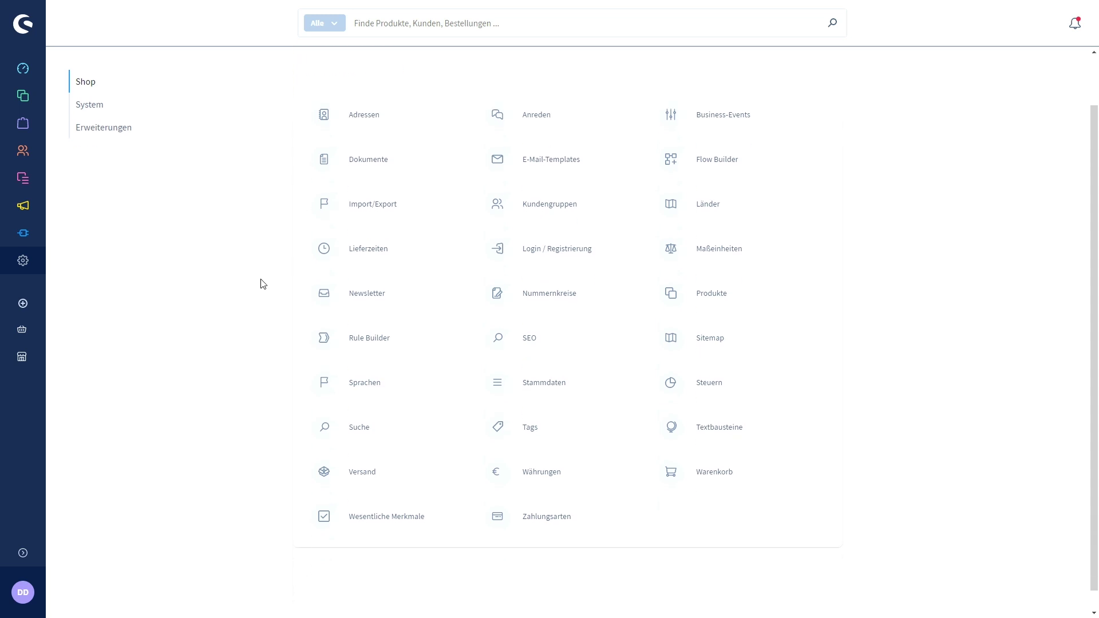
pyautogui.click(538, 383)
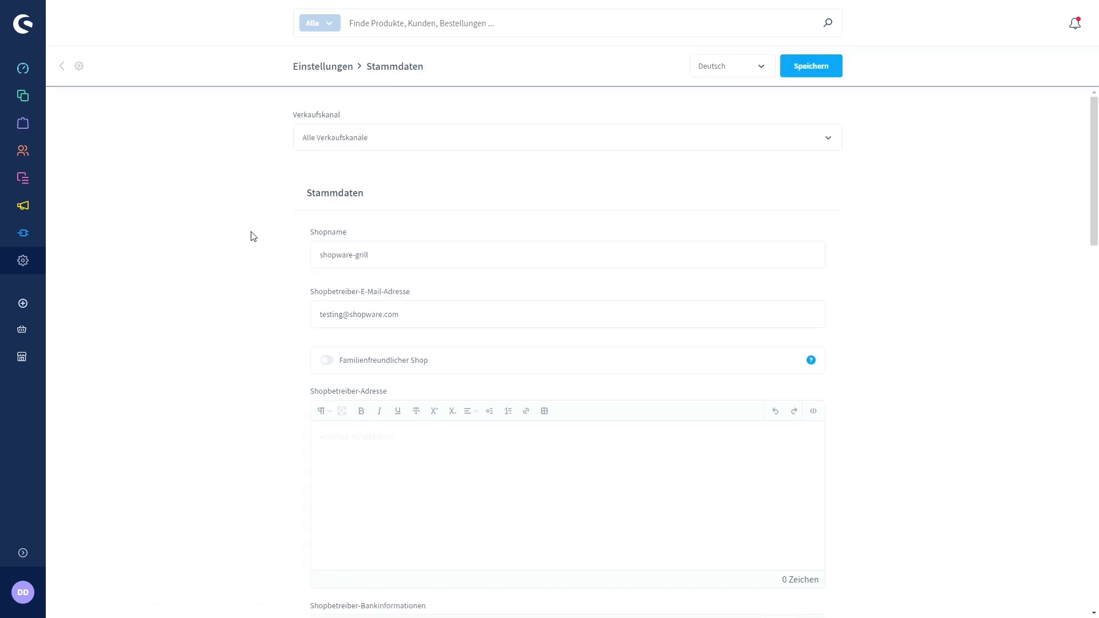
# Scroll through the layout and Sicherheit und Datenschutz fields, then back up.
pyautogui.scroll(-5, 241, 217)
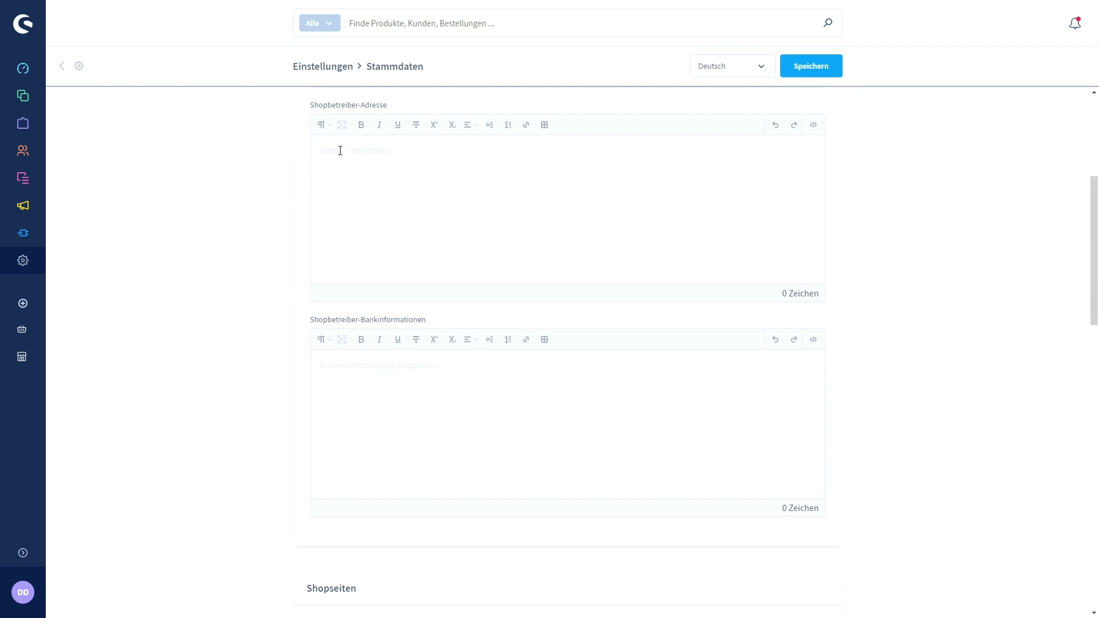
pyautogui.scroll(-1, 223, 223)
pyautogui.scroll(1, 223, 236)
pyautogui.scroll(-6, 232, 246)
pyautogui.scroll(-2, 237, 262)
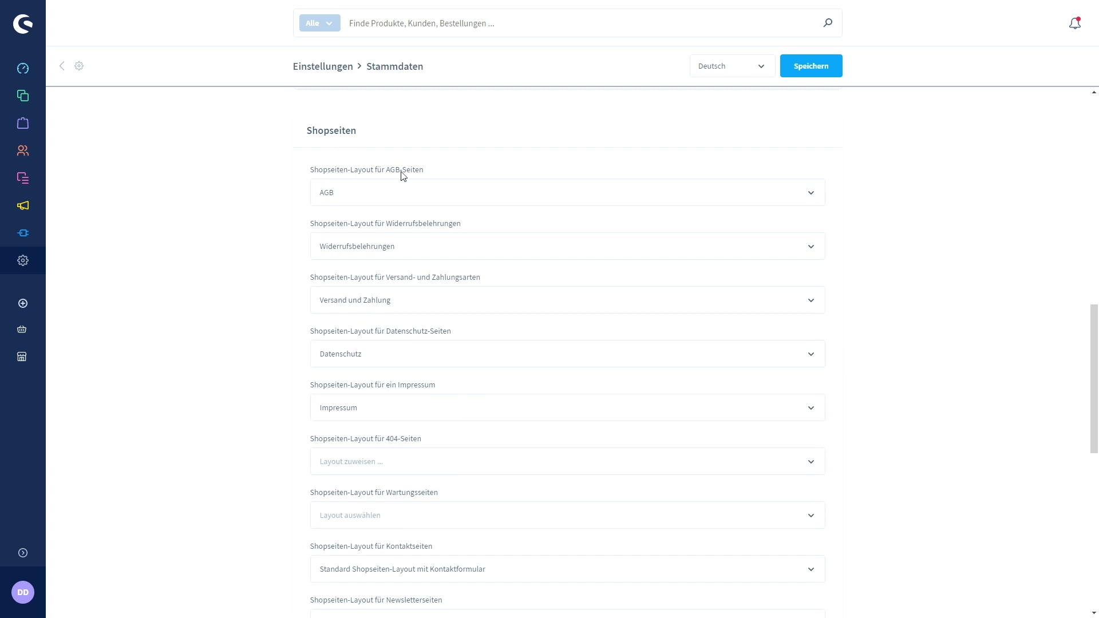
pyautogui.scroll(-1, 312, 215)
pyautogui.scroll(-2, 268, 213)
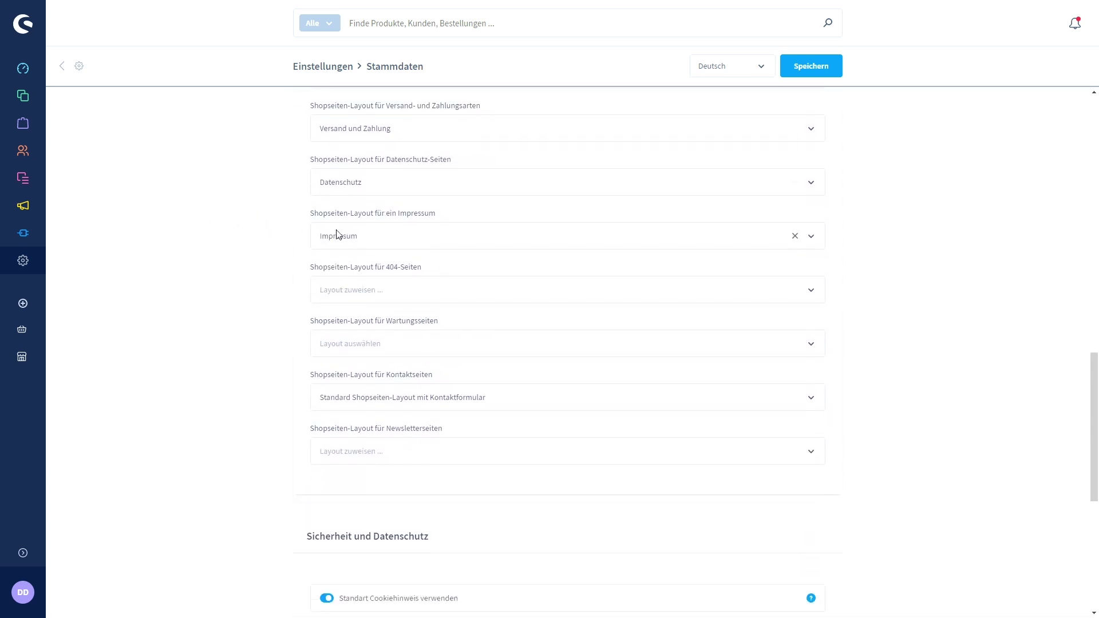
pyautogui.scroll(-6, 201, 257)
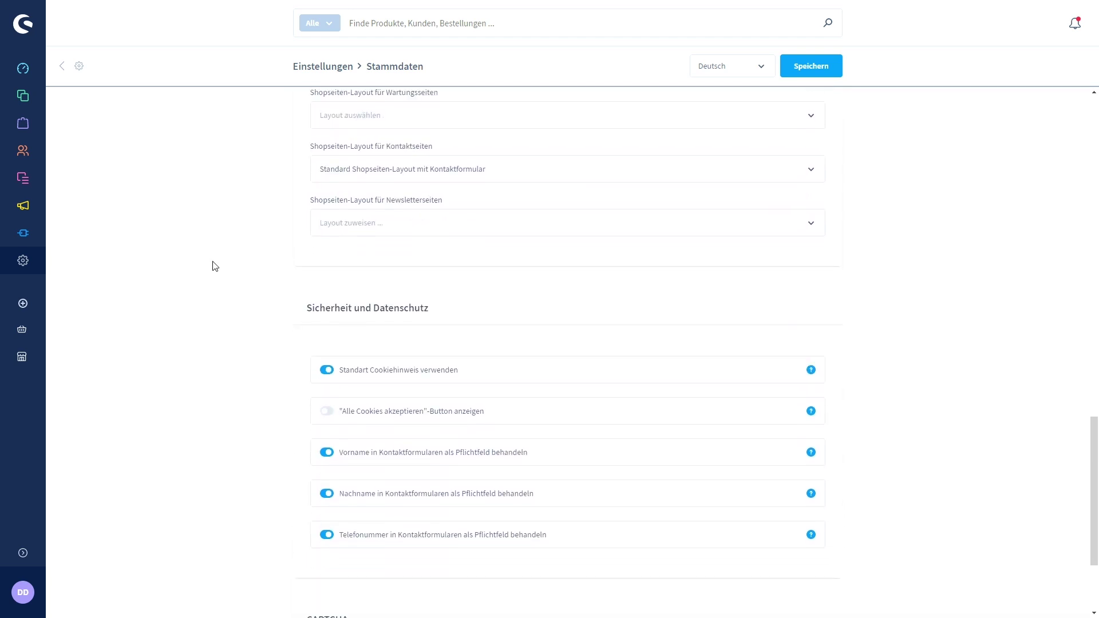
pyautogui.scroll(15, 221, 270)
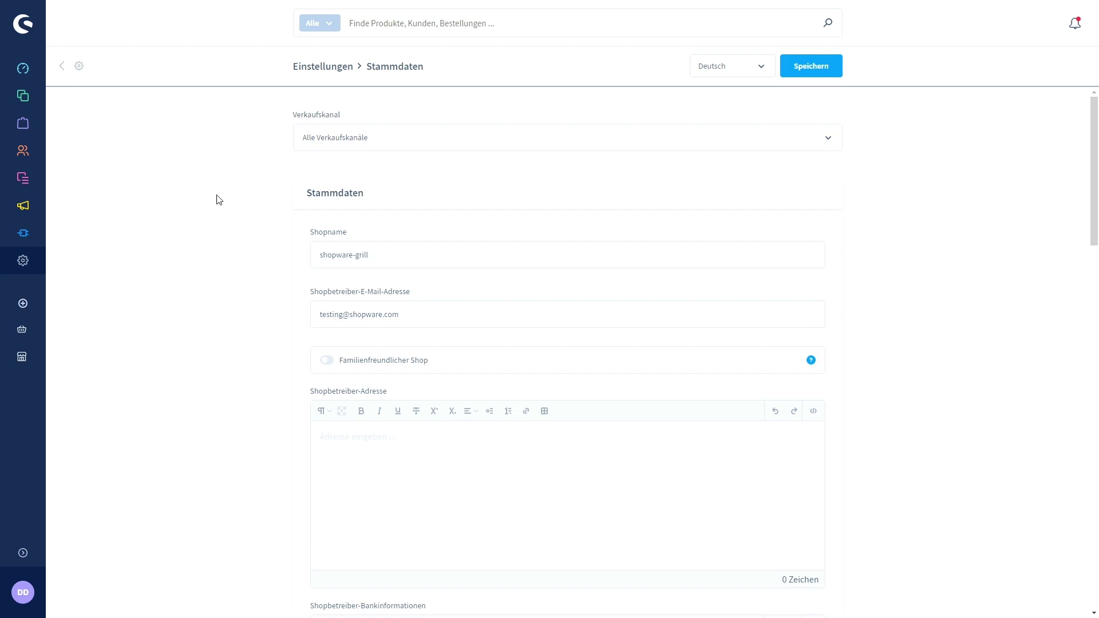
# Expand the sidebar and go to Einstellungen > Import/Export.
pyautogui.click(26, 553)
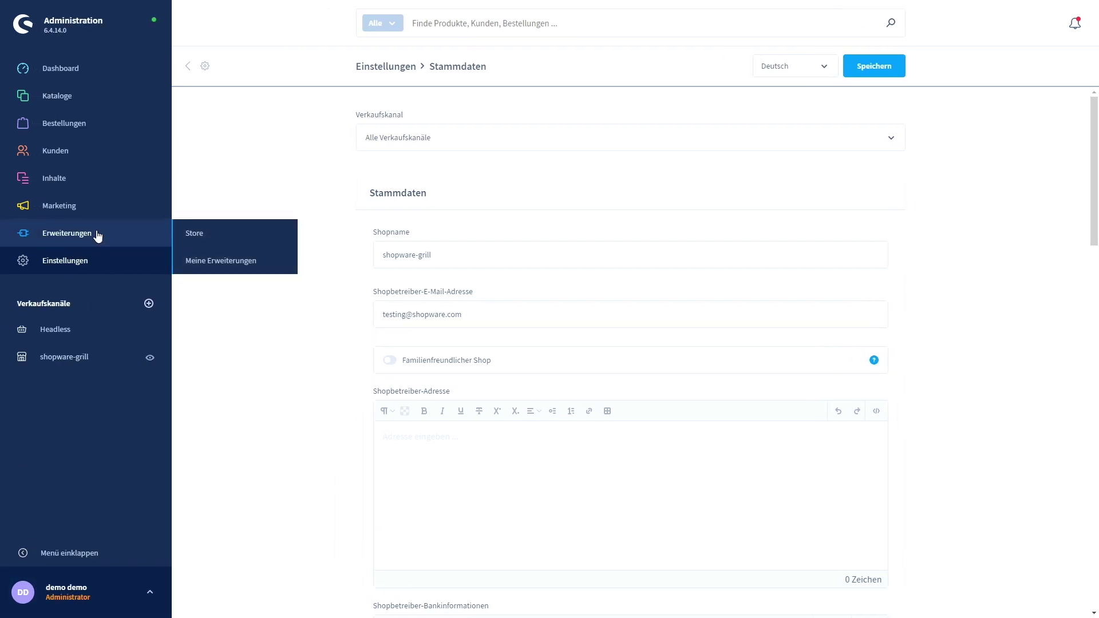
pyautogui.click(87, 269)
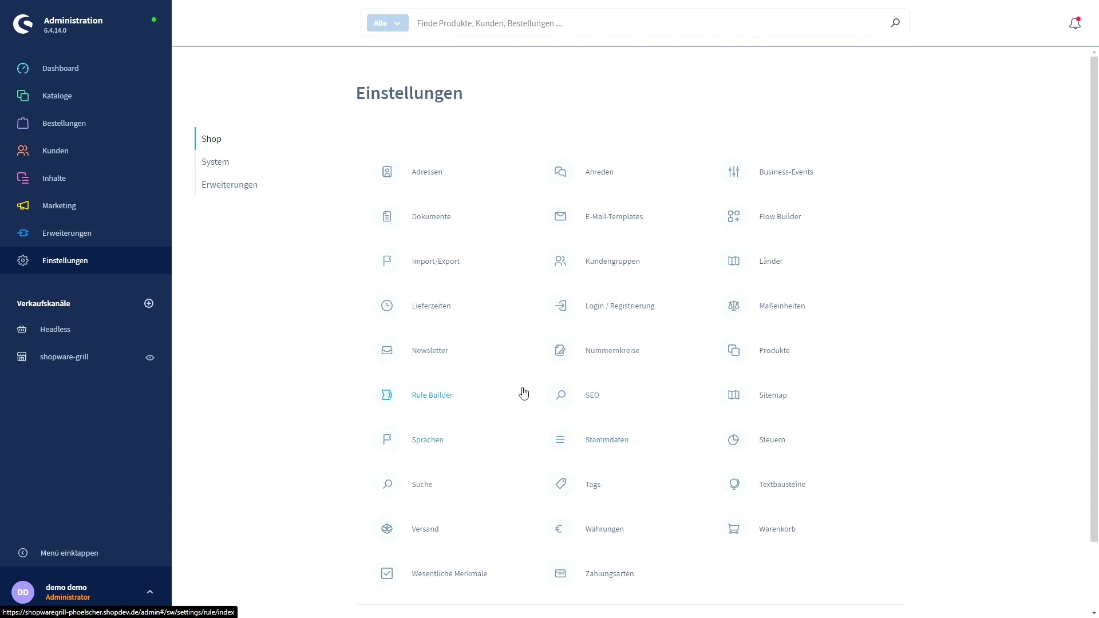
pyautogui.click(437, 260)
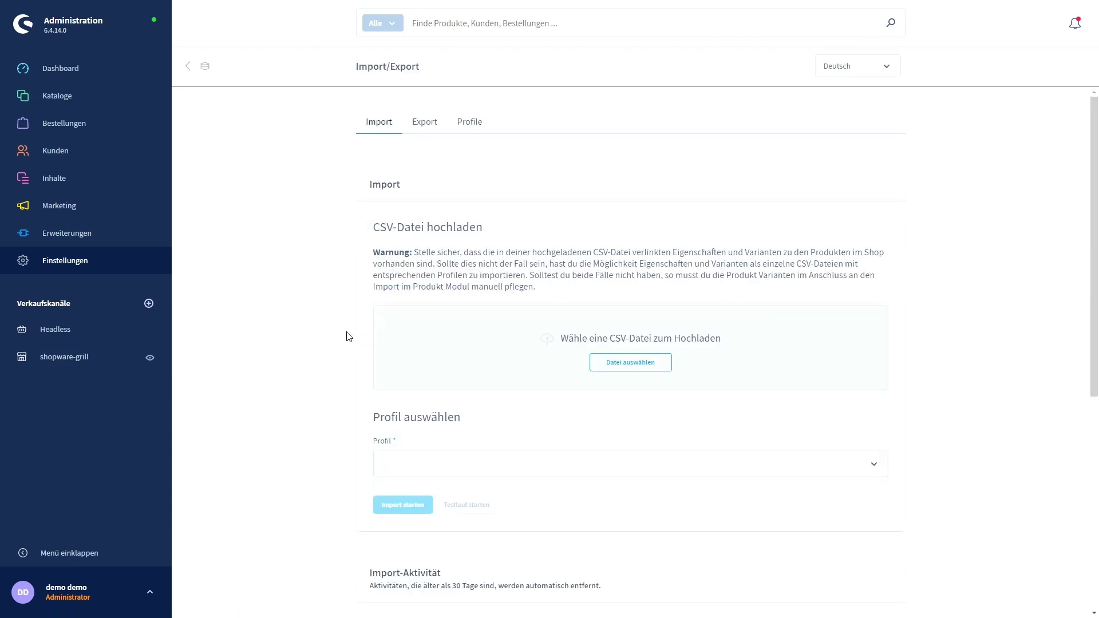
pyautogui.scroll(-1, 323, 348)
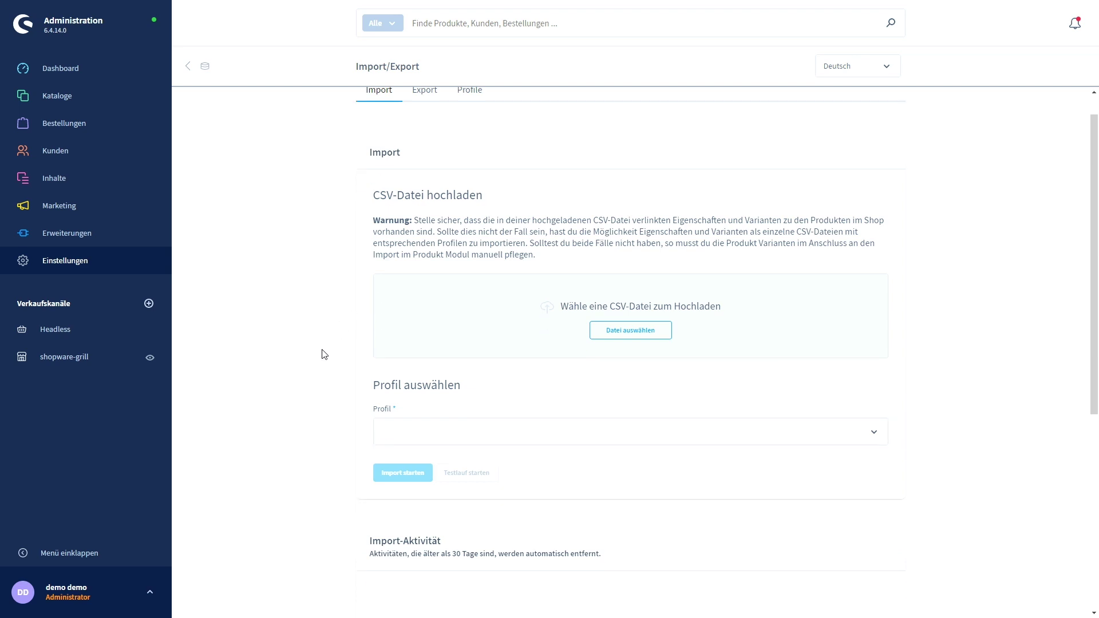
pyautogui.scroll(1, 432, 372)
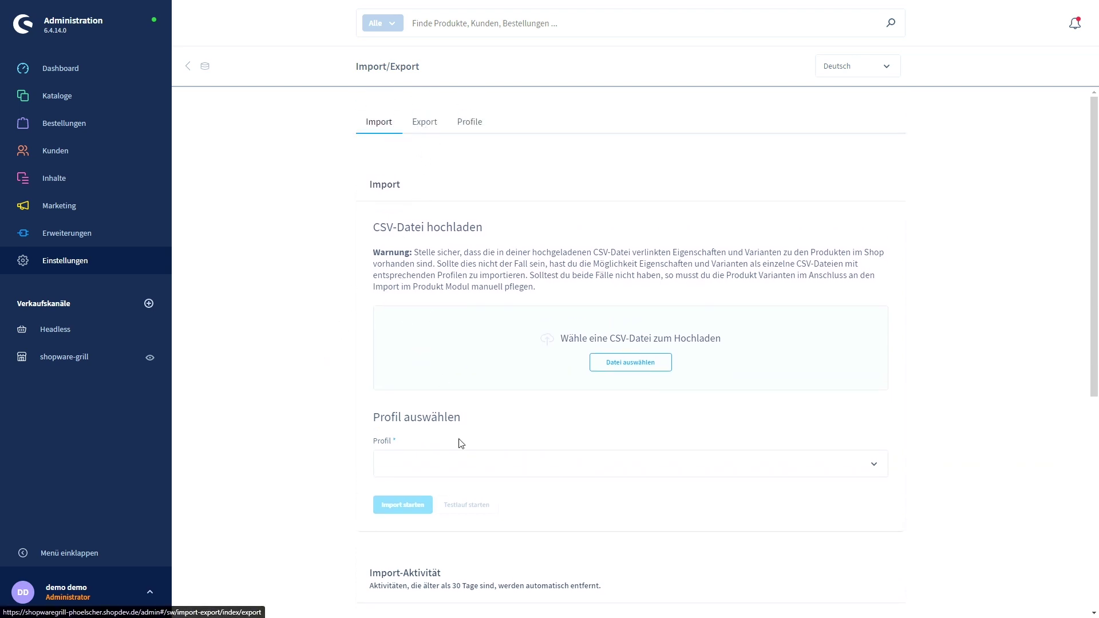
# Look over the import profiles in the Profil dropdown, then switch to the Export tab.
pyautogui.click(405, 453)
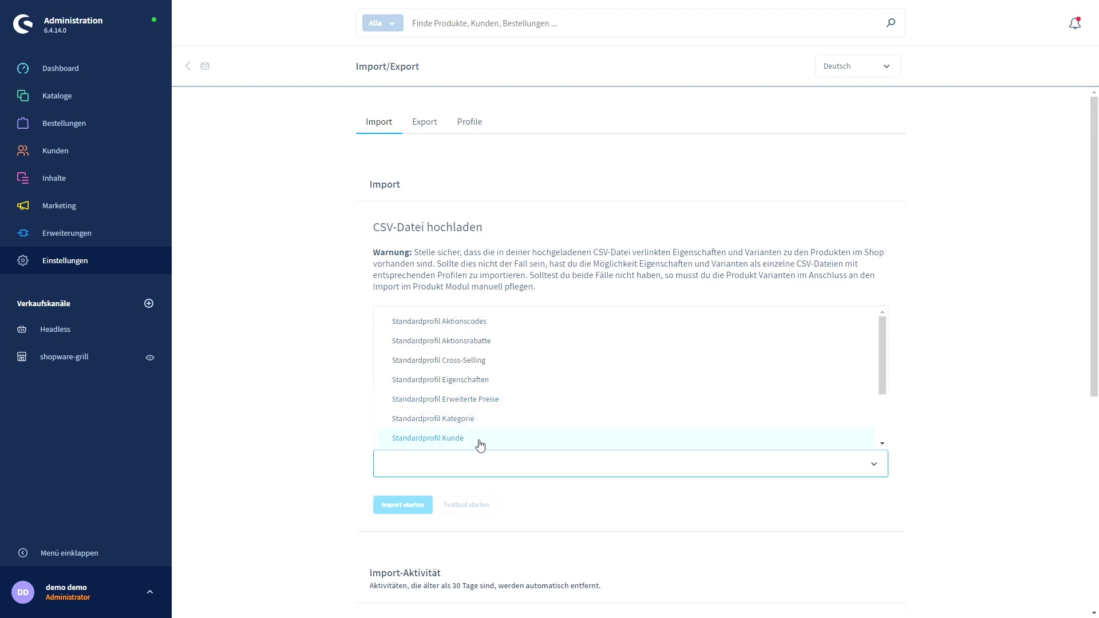
pyautogui.scroll(-3, 492, 409)
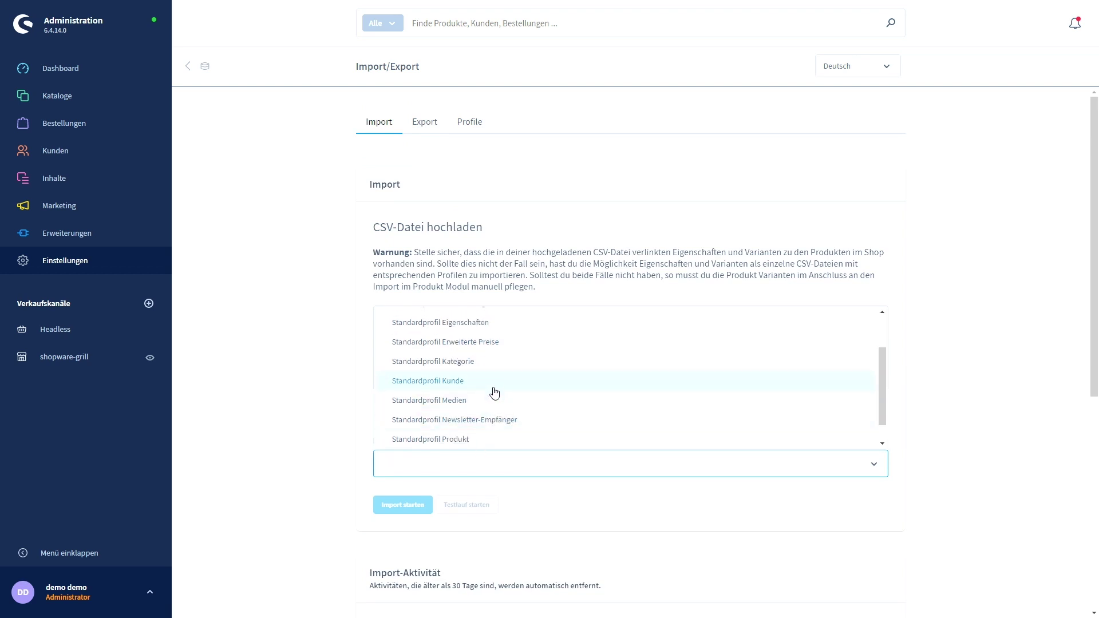
pyautogui.scroll(3, 514, 435)
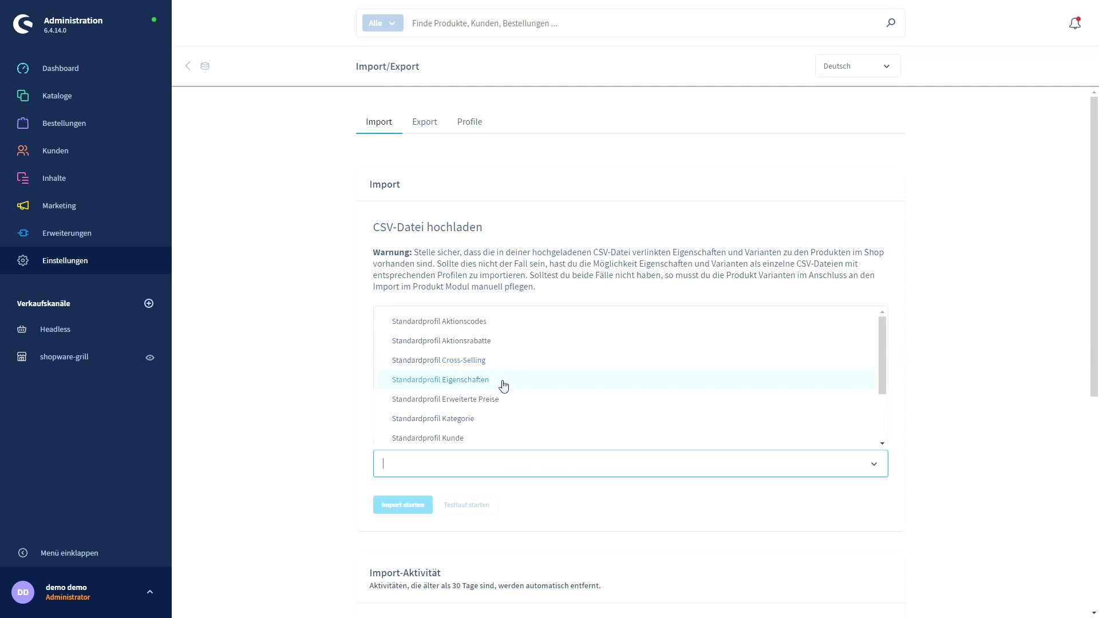
pyautogui.click(287, 323)
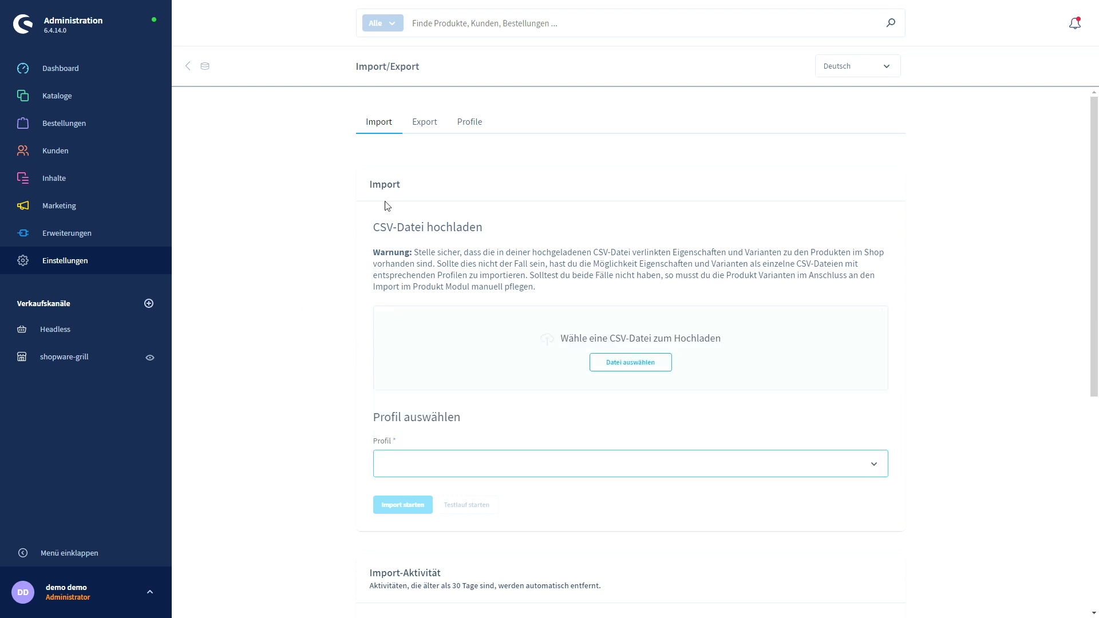
pyautogui.click(424, 122)
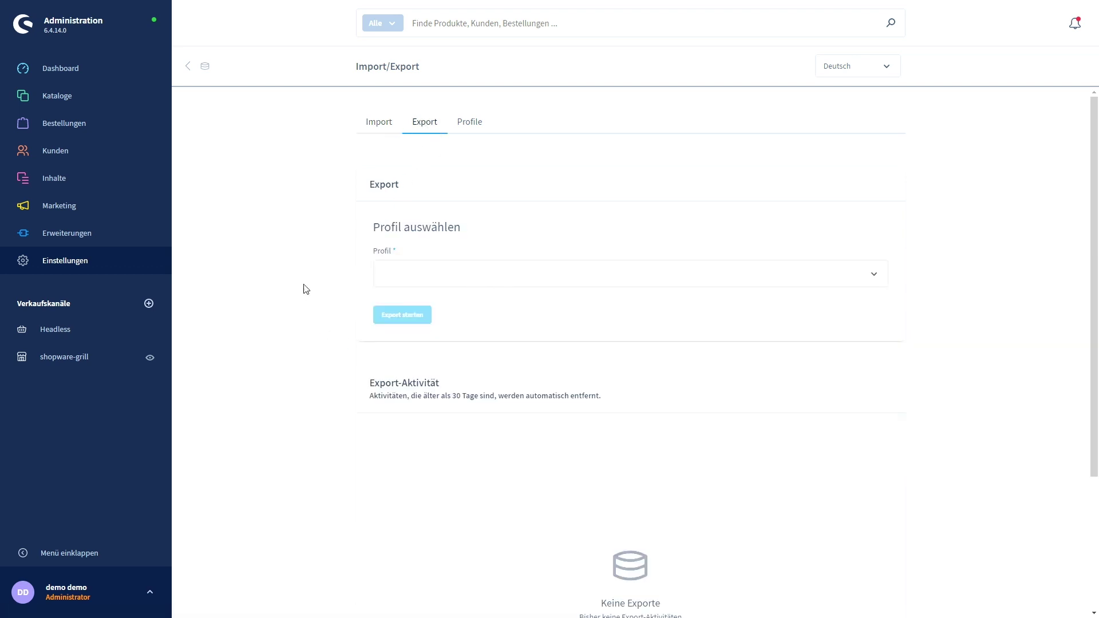
pyautogui.scroll(-1, 306, 289)
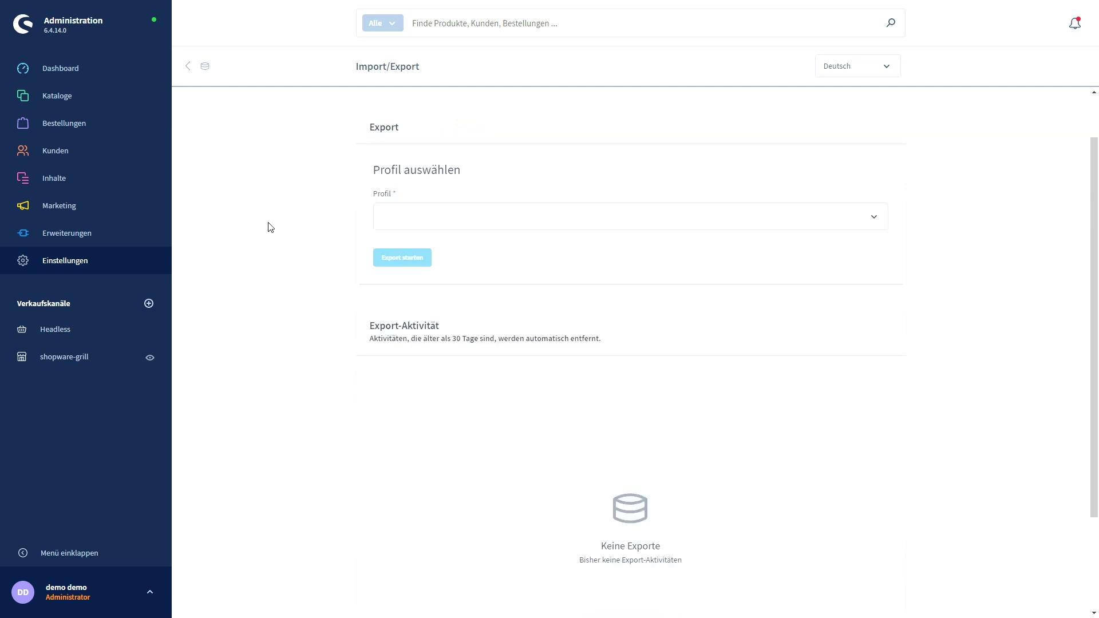
pyautogui.click(97, 123)
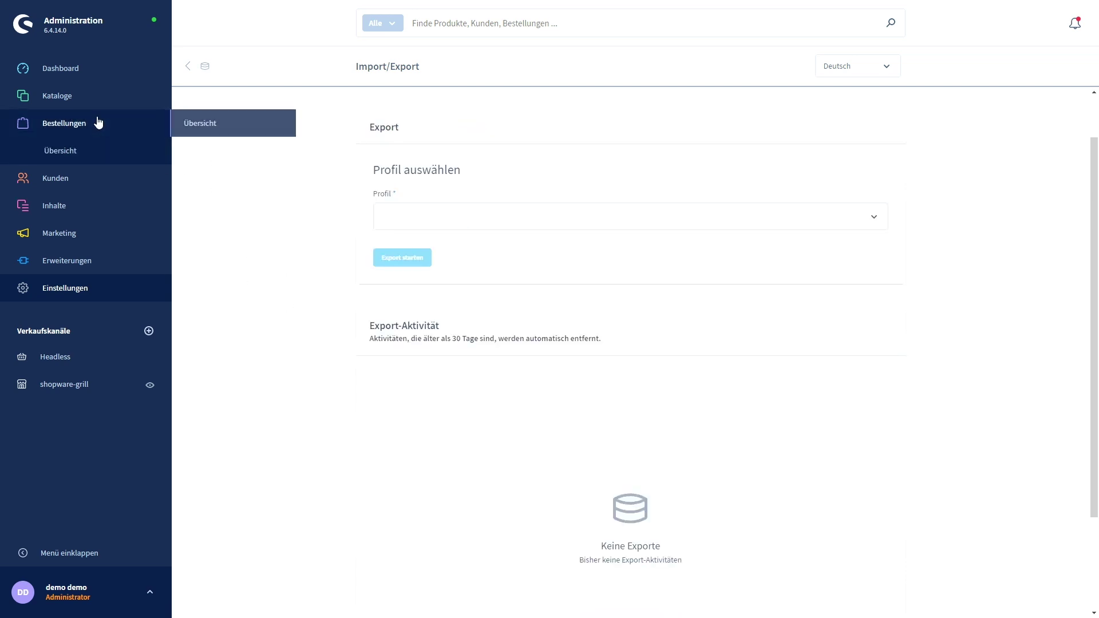
# Open the test order from Bestellungen > Übersicht and scroll through its details.
pyautogui.click(81, 150)
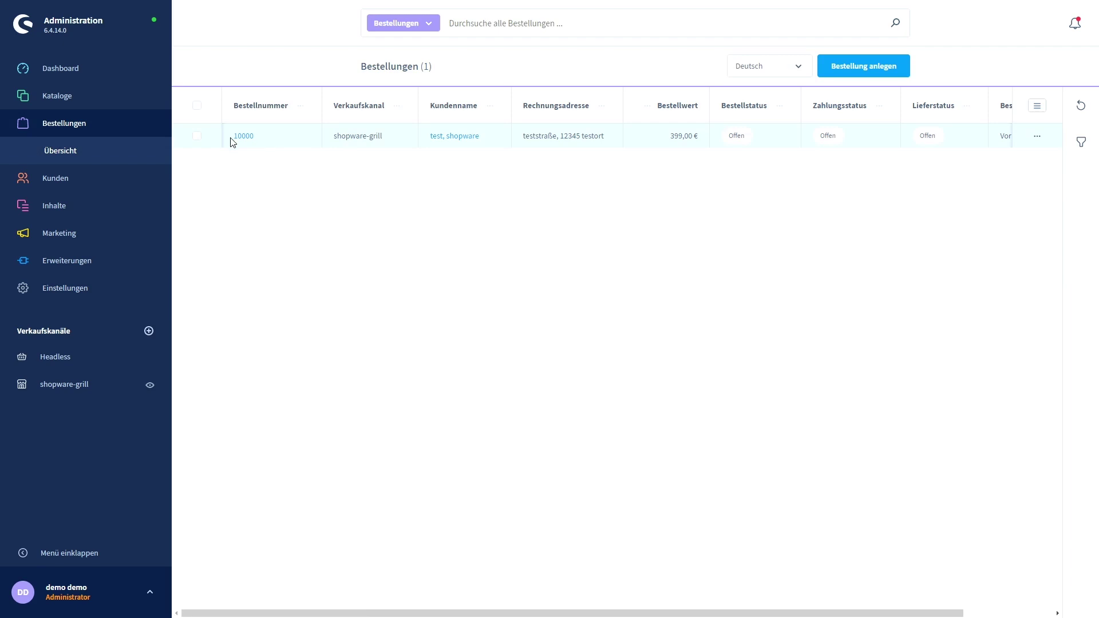
pyautogui.click(235, 139)
pyautogui.scroll(-15, 338, 343)
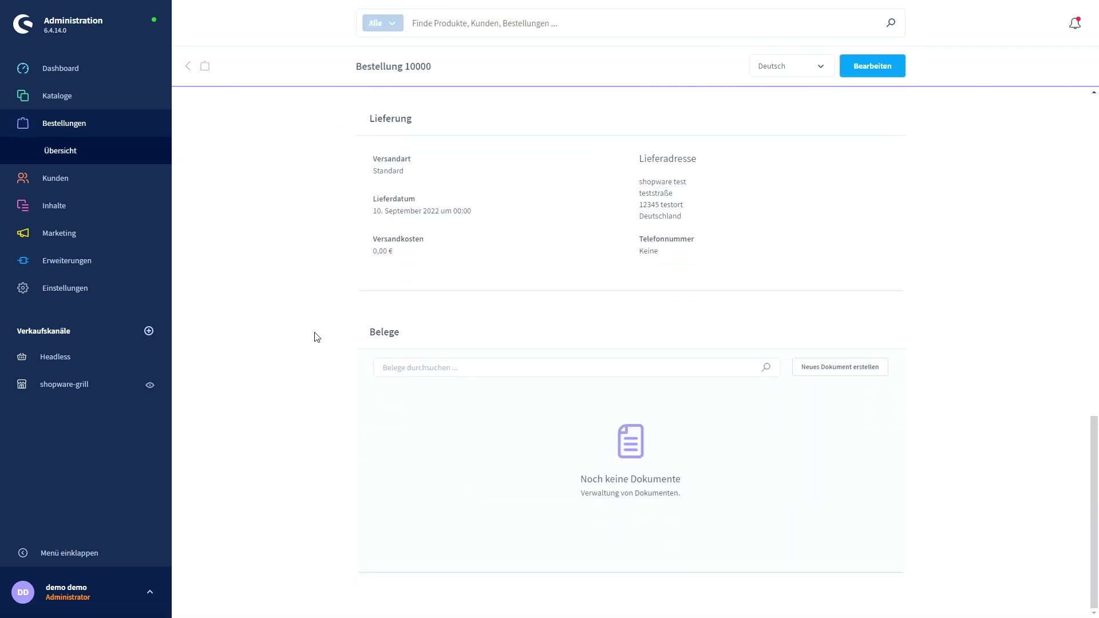
# Check the document types under 'Neues Dokument erstellen', then return to Einstellungen.
pyautogui.click(841, 372)
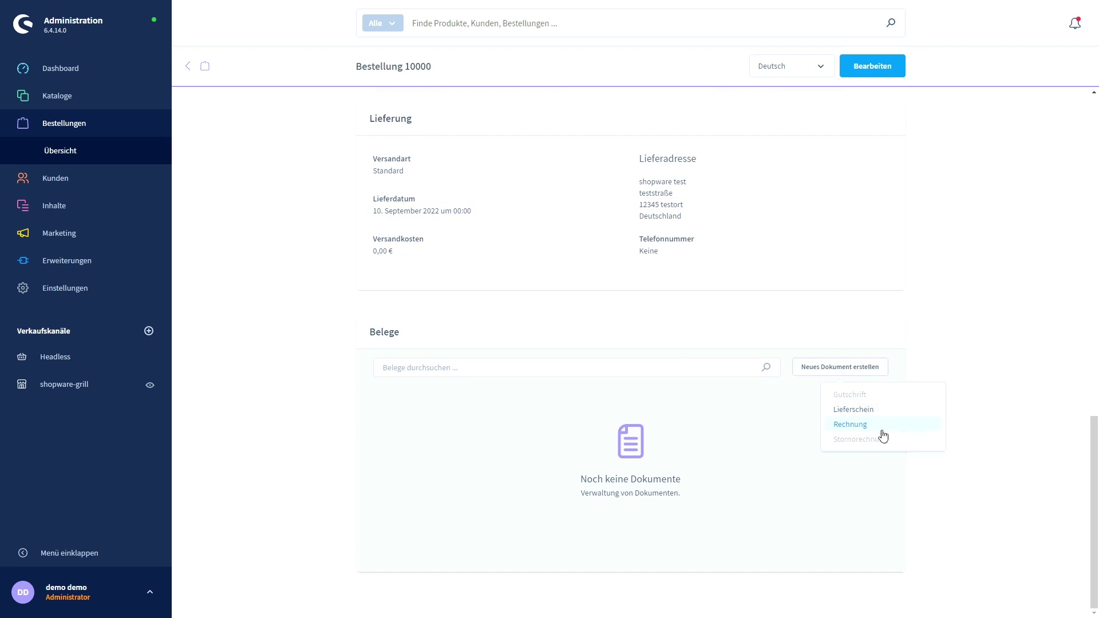
pyautogui.click(662, 302)
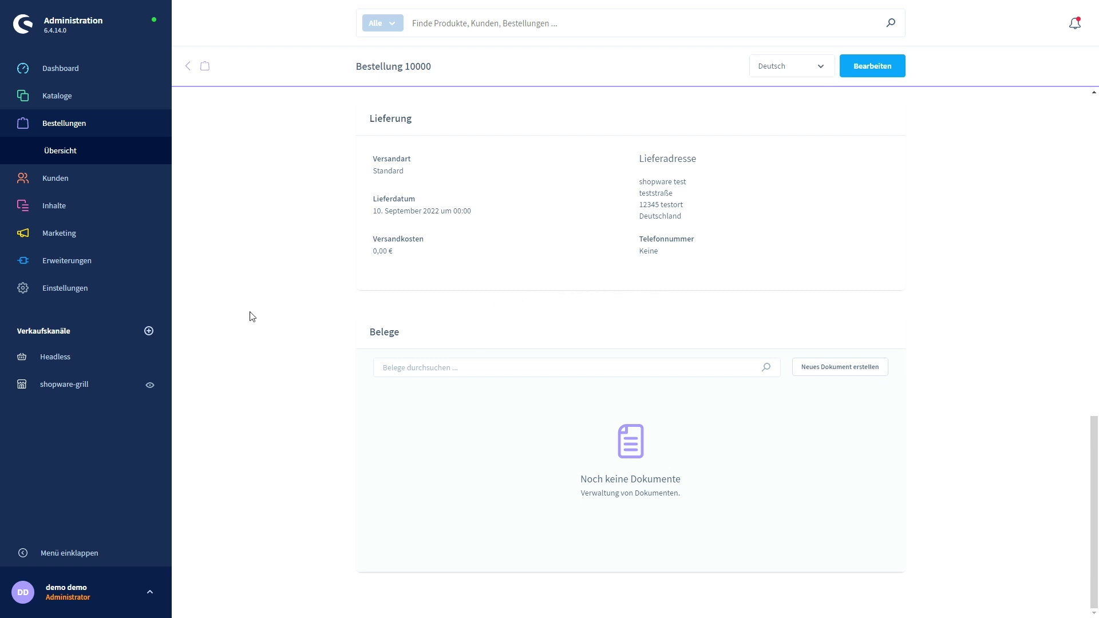
pyautogui.click(74, 289)
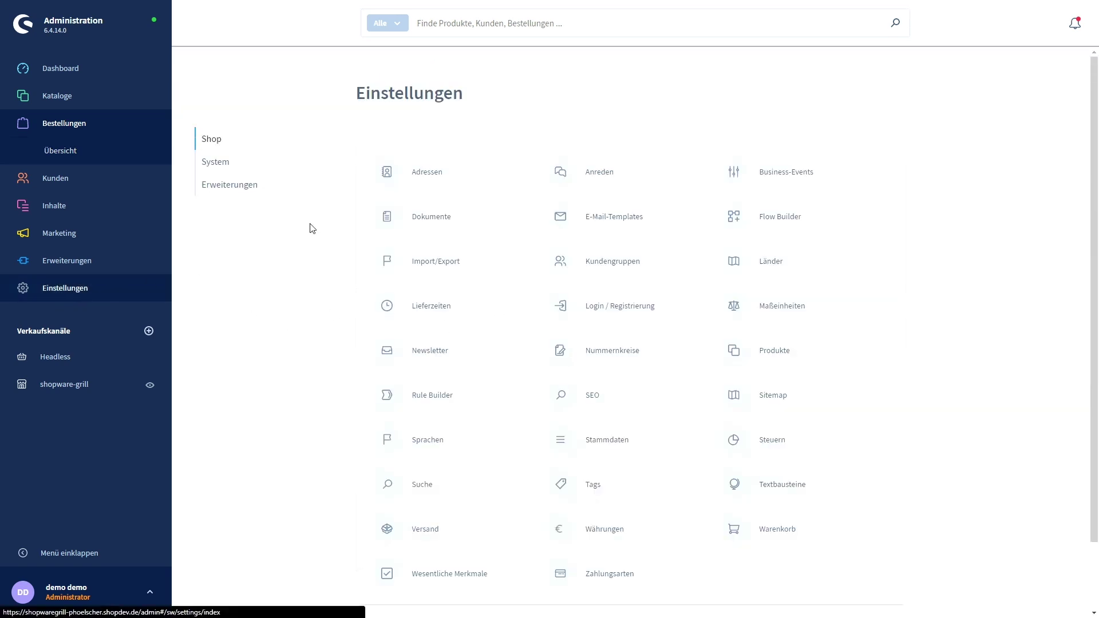
# Under the System tab, view Benutzer & Rechte and then Caches & Indizes, going back after each.
pyautogui.click(217, 163)
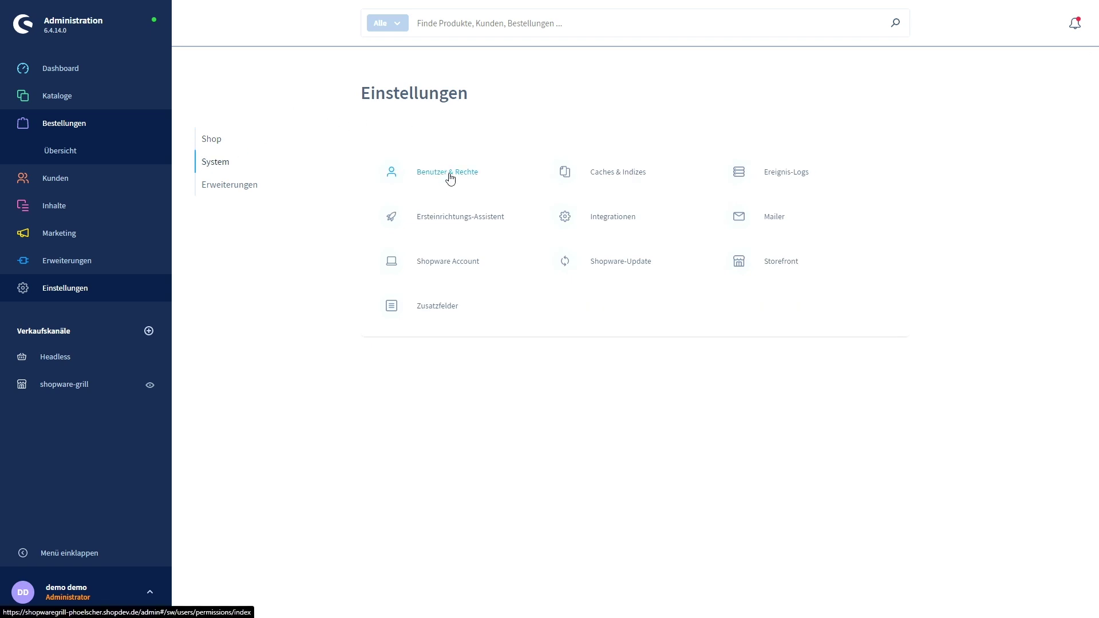
pyautogui.click(450, 177)
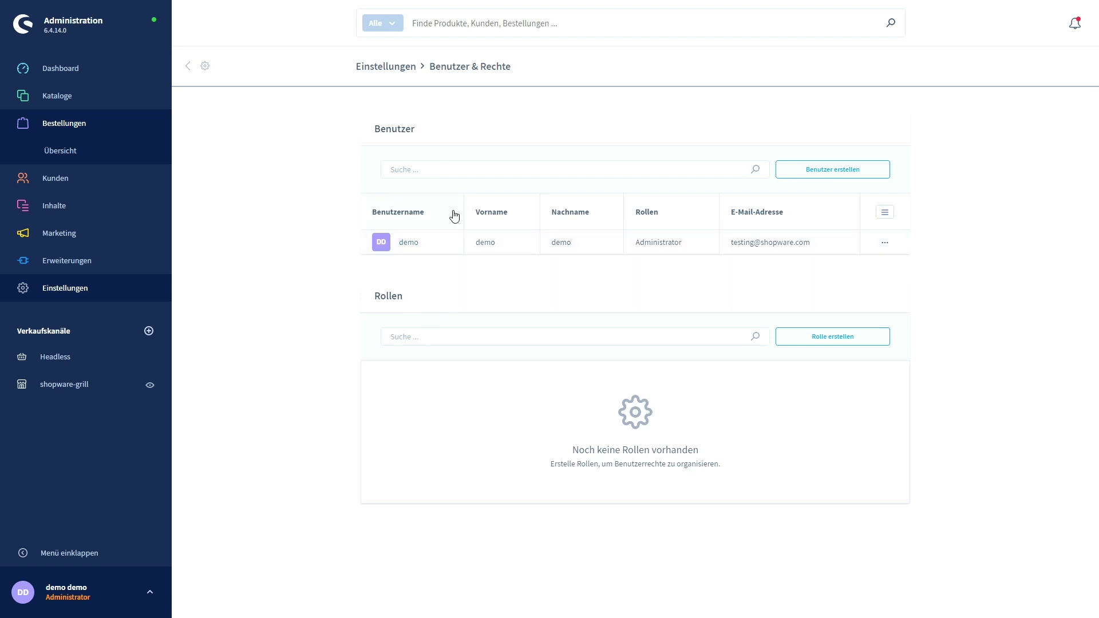
pyautogui.click(205, 70)
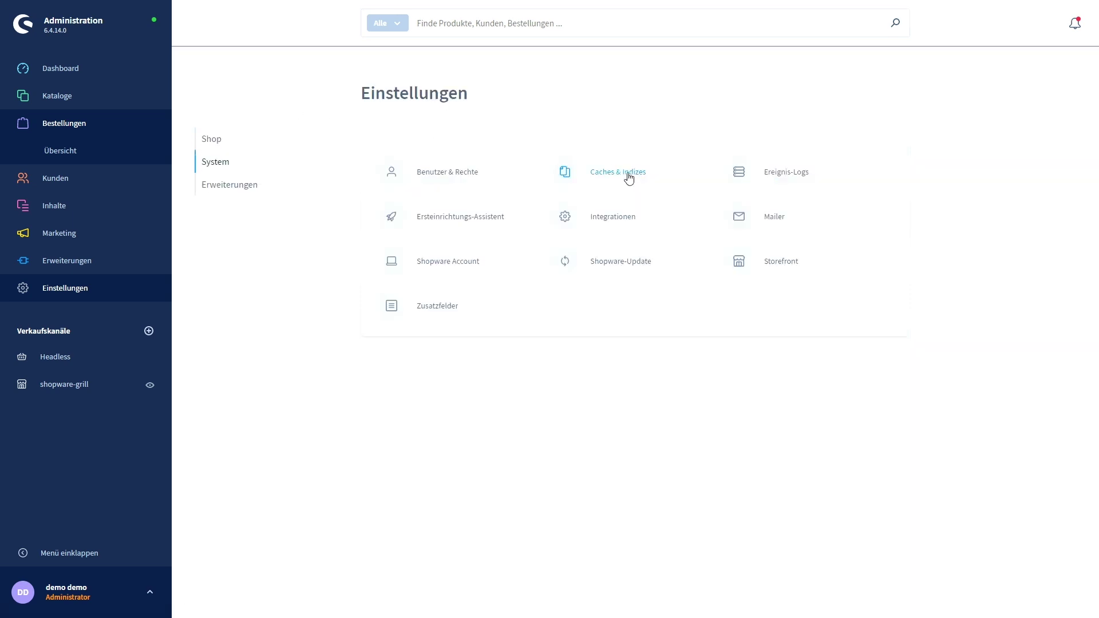
pyautogui.click(617, 179)
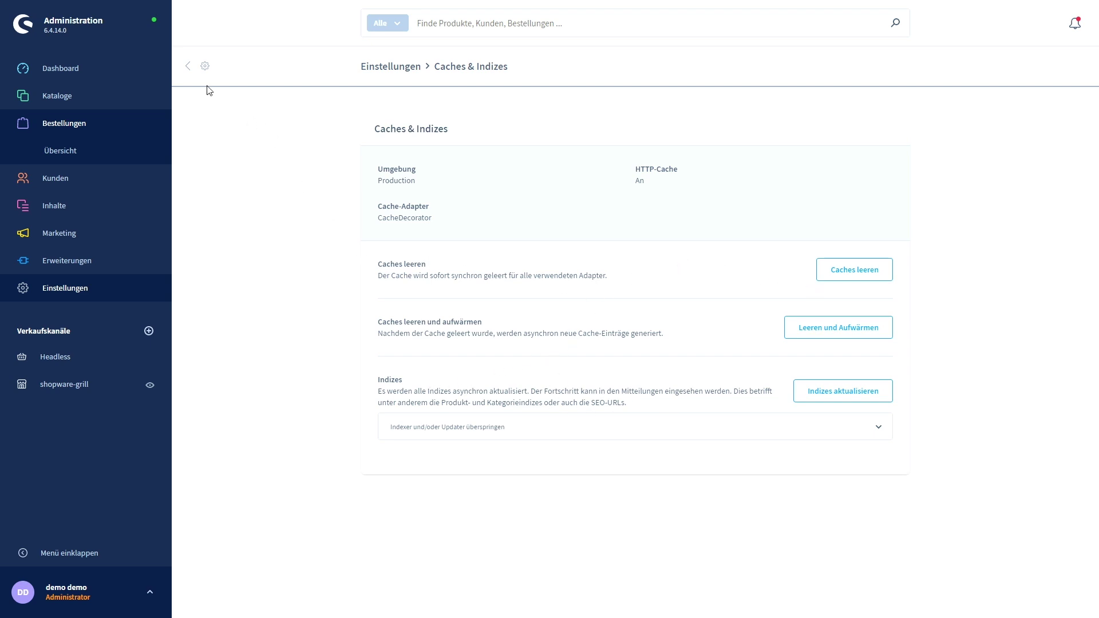
pyautogui.click(195, 68)
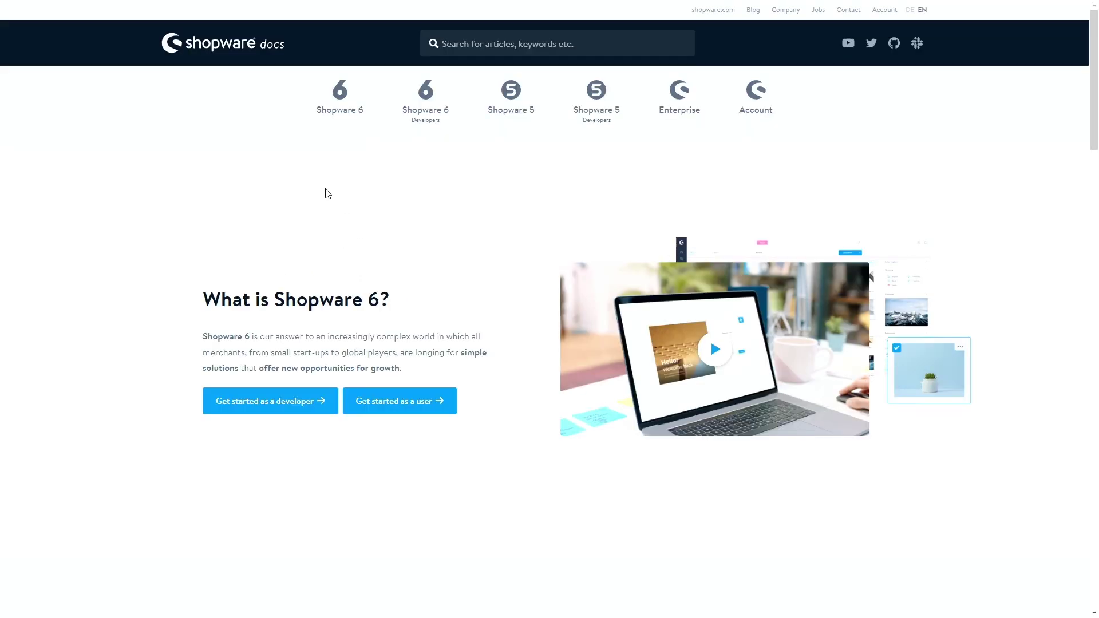
# Choose Shopware 6 in the Shopware Docs navigation bar.
pyautogui.click(340, 101)
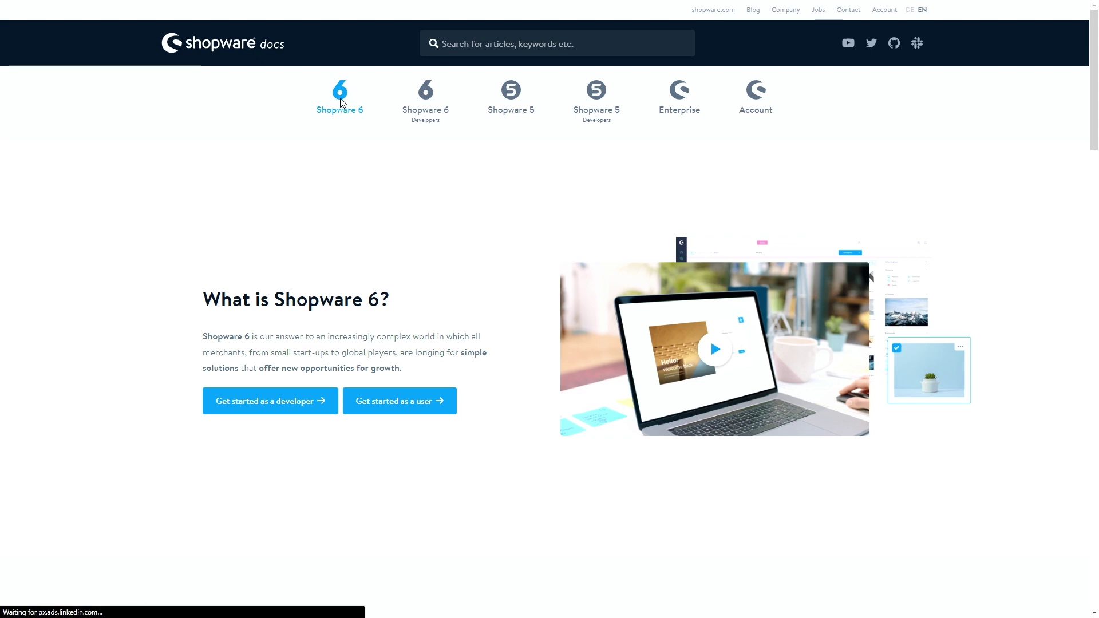